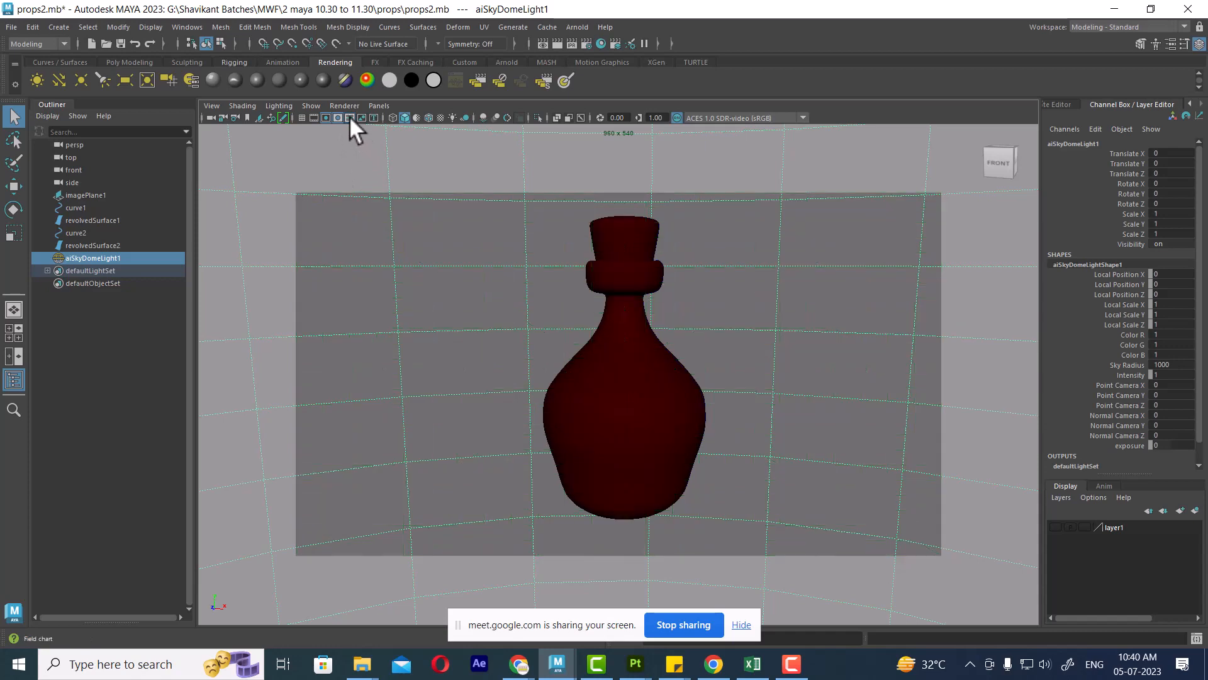
Try to move the revolved bottle body away from its position and undo the move
click(610, 404)
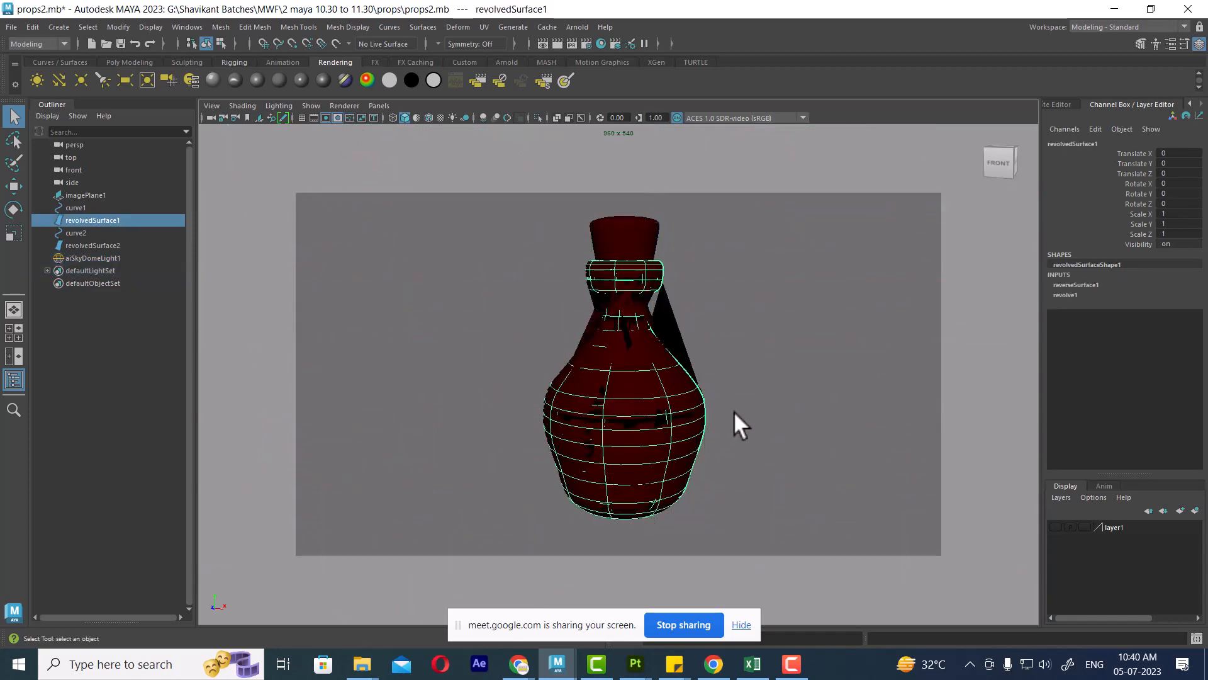
alt+middle_drag(767, 323, 785, 423)
click(785, 423)
click(577, 253)
click(584, 259)
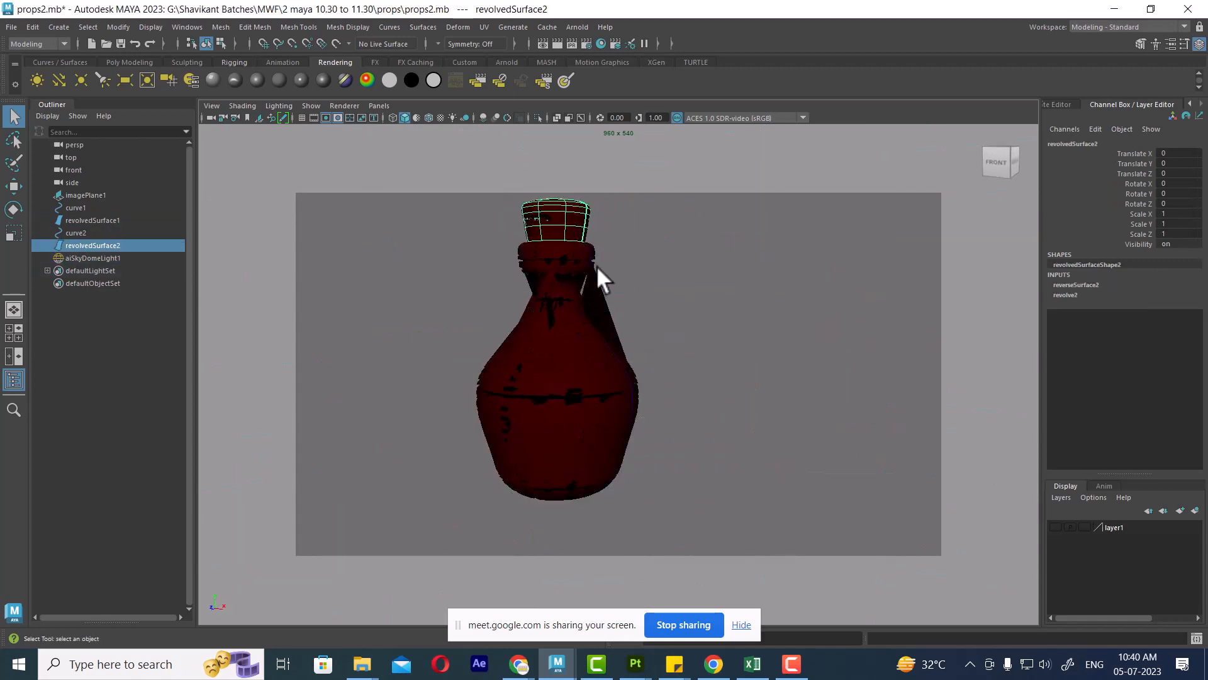
click(598, 387)
key(w)
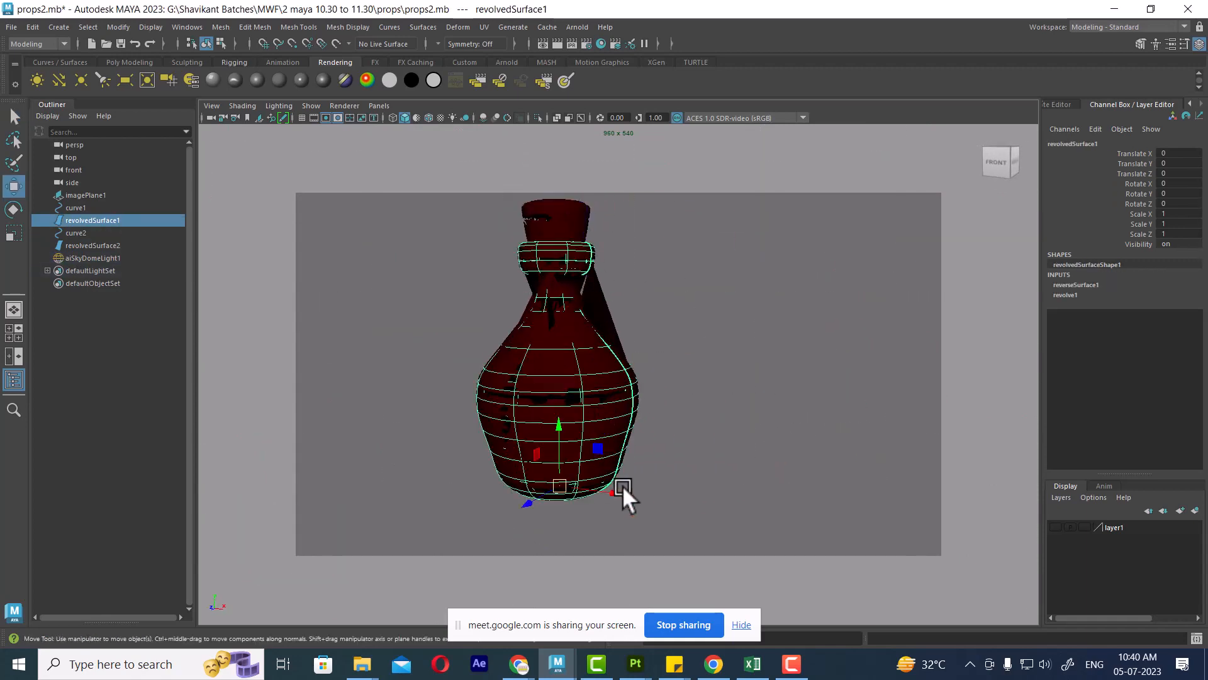
drag(622, 486, 550, 400)
key(ctrl+z)
Hide the resolution gate around the bottle in the perspective viewport
alt+middle_drag(550, 400, 785, 388)
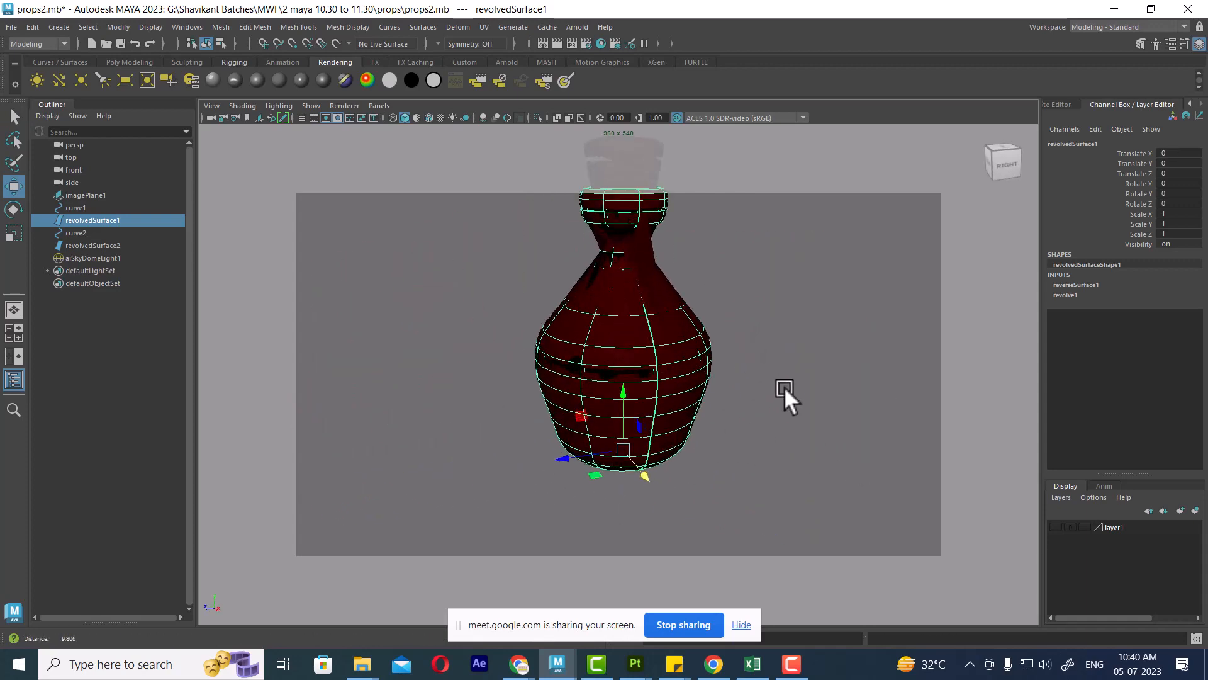
alt+drag(679, 393, 746, 403)
alt+middle_drag(776, 336, 728, 447)
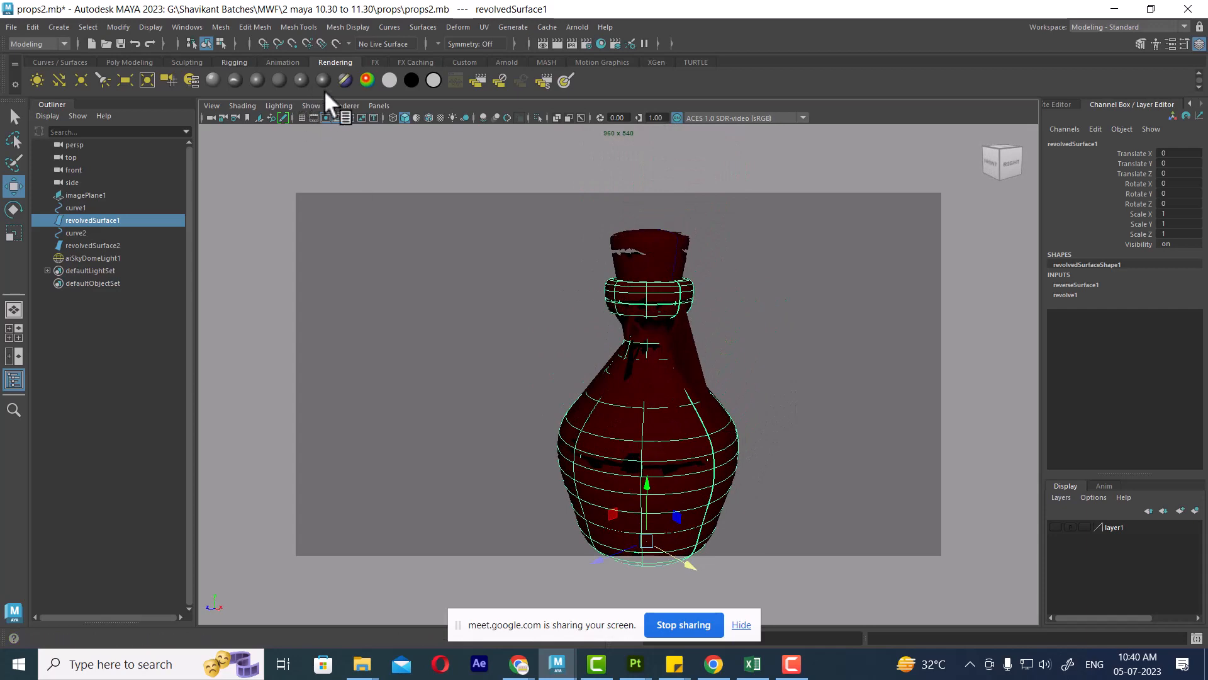
click(330, 119)
scroll(682, 347, up, 2)
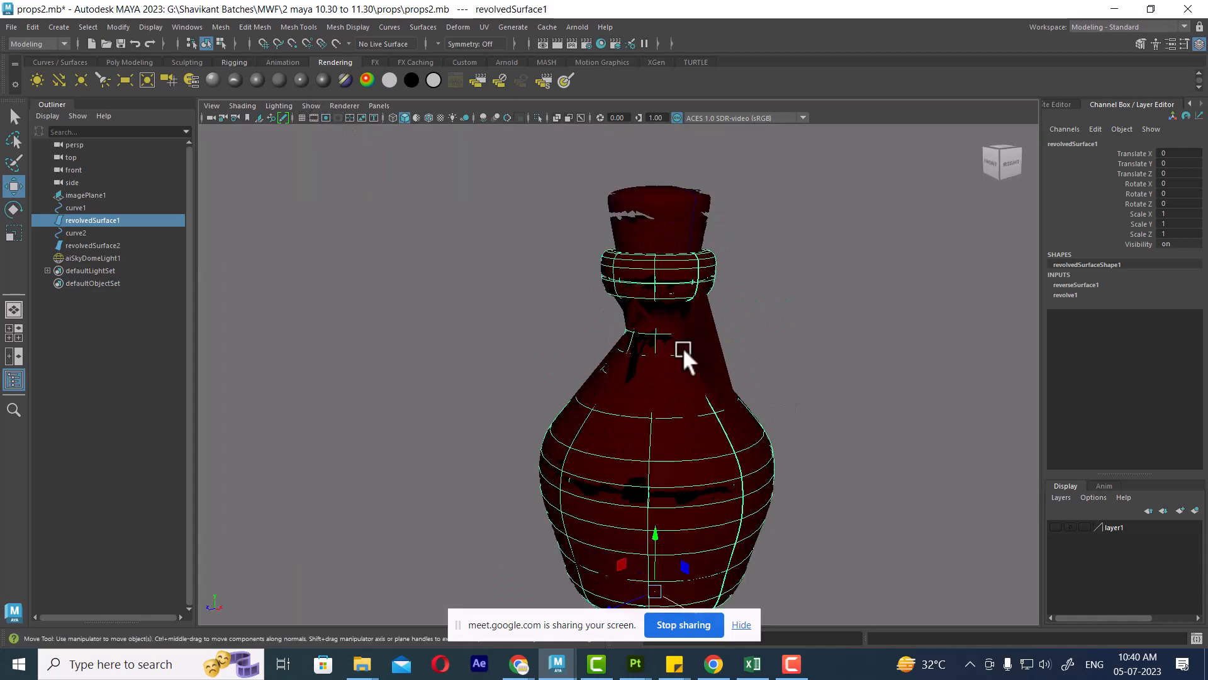
scroll(682, 347, down, 2)
Delete the revolved bottle body, keeping its profile curve and the cork
click(733, 323)
click(642, 315)
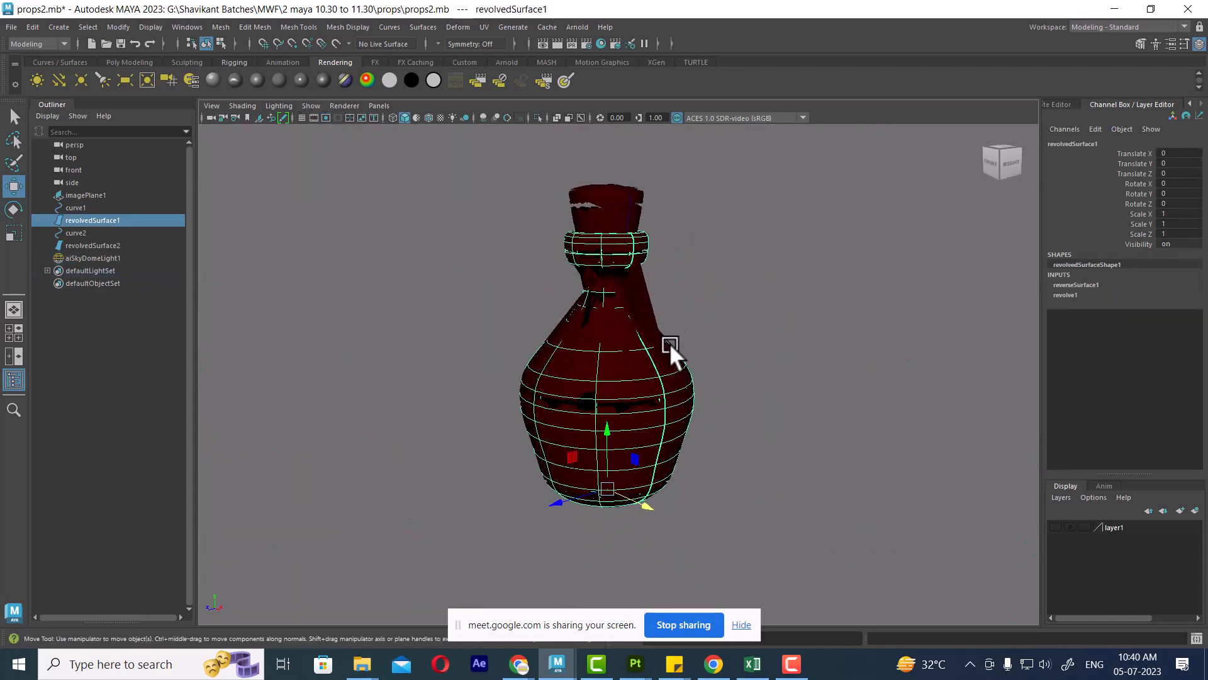
key(Delete)
Revolve the bottle's profile curve into a new surface with the existing Revolve settings
click(647, 385)
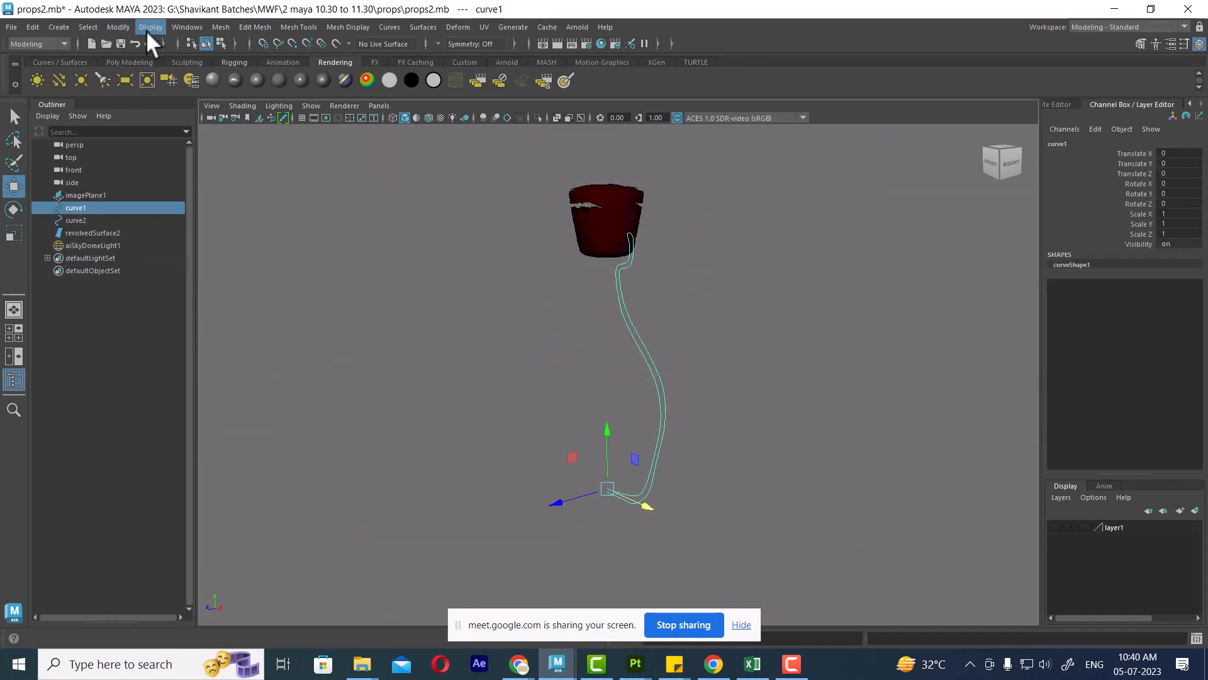
click(414, 26)
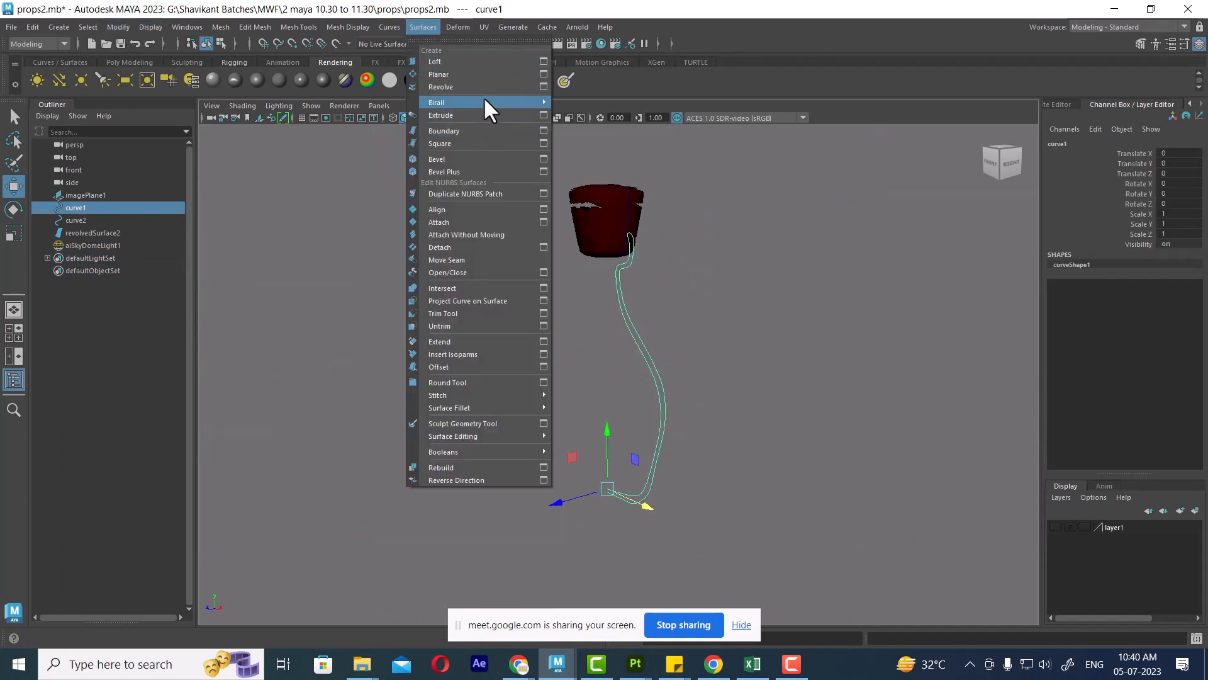
click(496, 83)
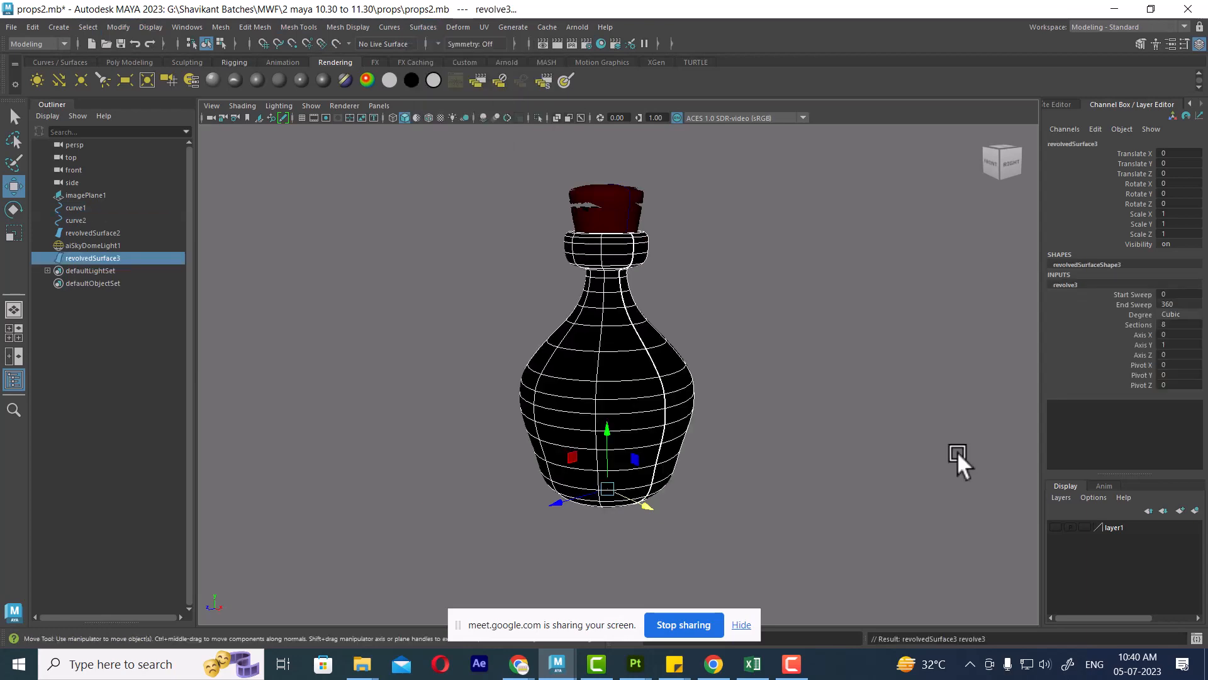
click(909, 470)
click(625, 418)
alt+drag(573, 368, 609, 372)
scroll(623, 368, up, 5)
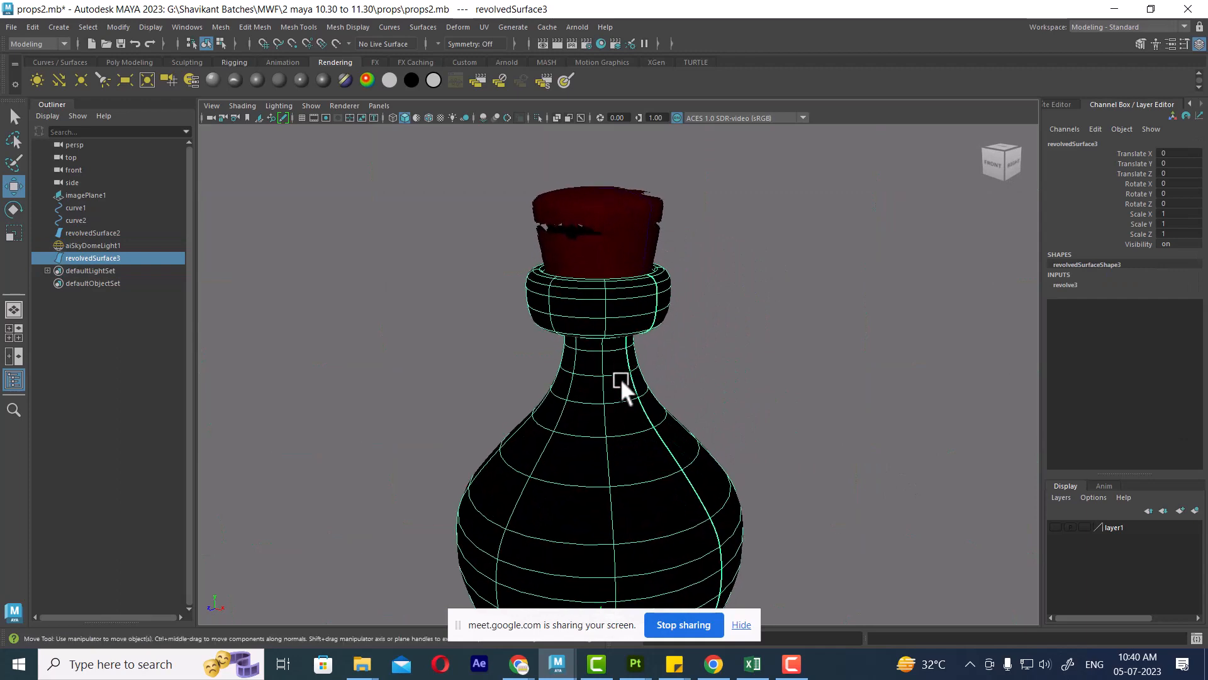
Delete the newly revolved NURBS bottle body below the cork
click(577, 240)
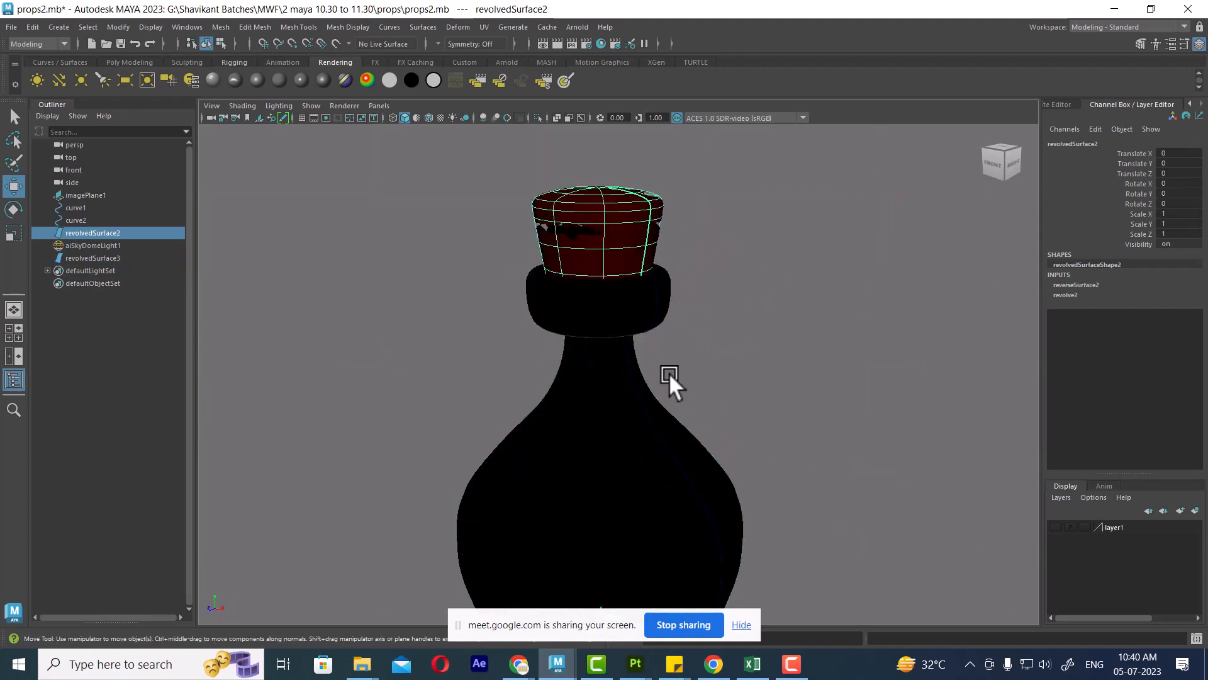
click(636, 372)
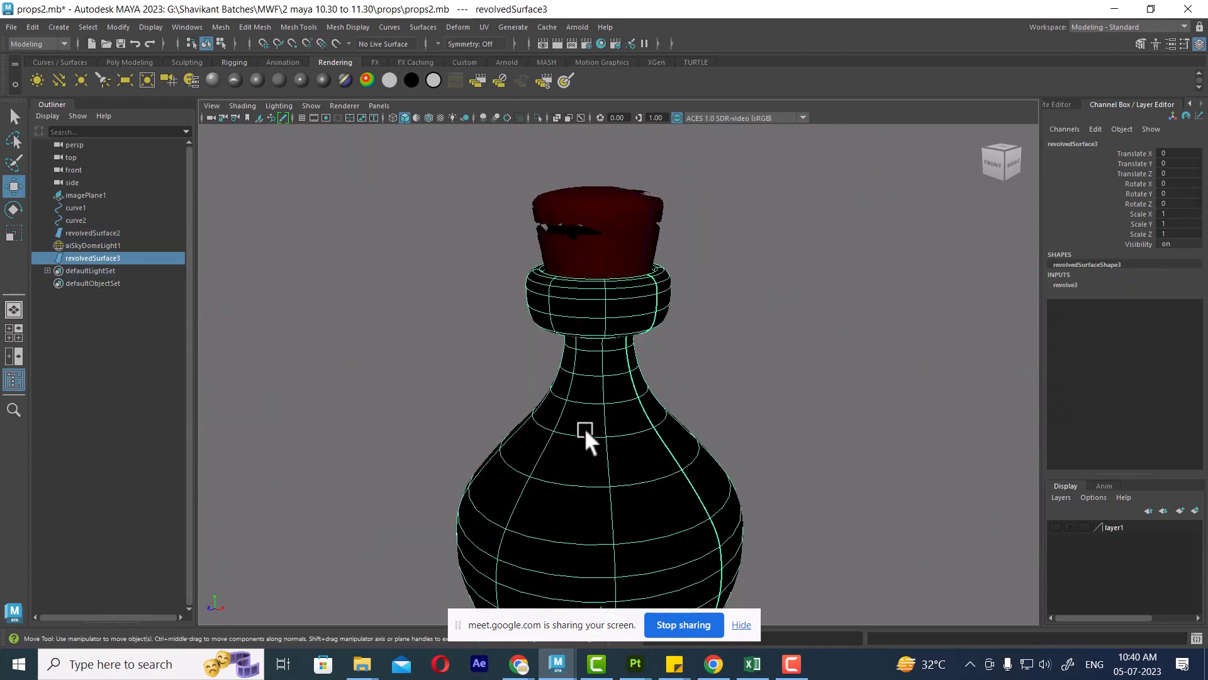
key(Delete)
Set the Revolve output geometry to Polygons, try it on the bottle's profile curve and undo the revolve
click(650, 444)
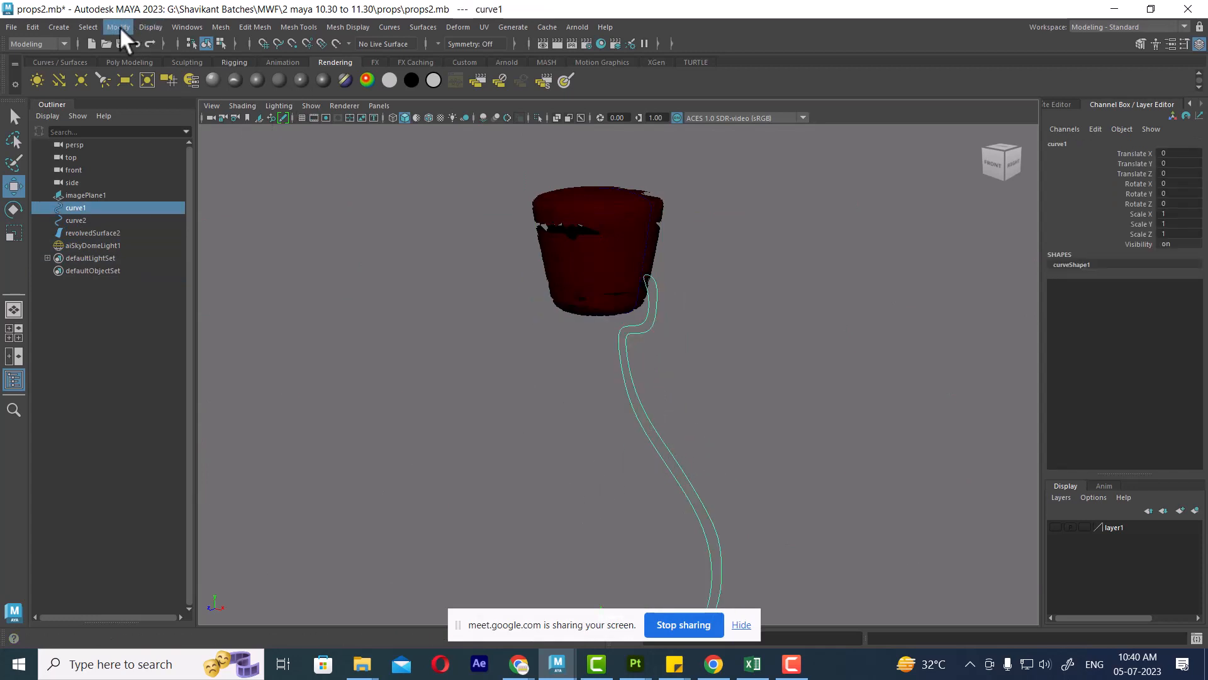
click(424, 26)
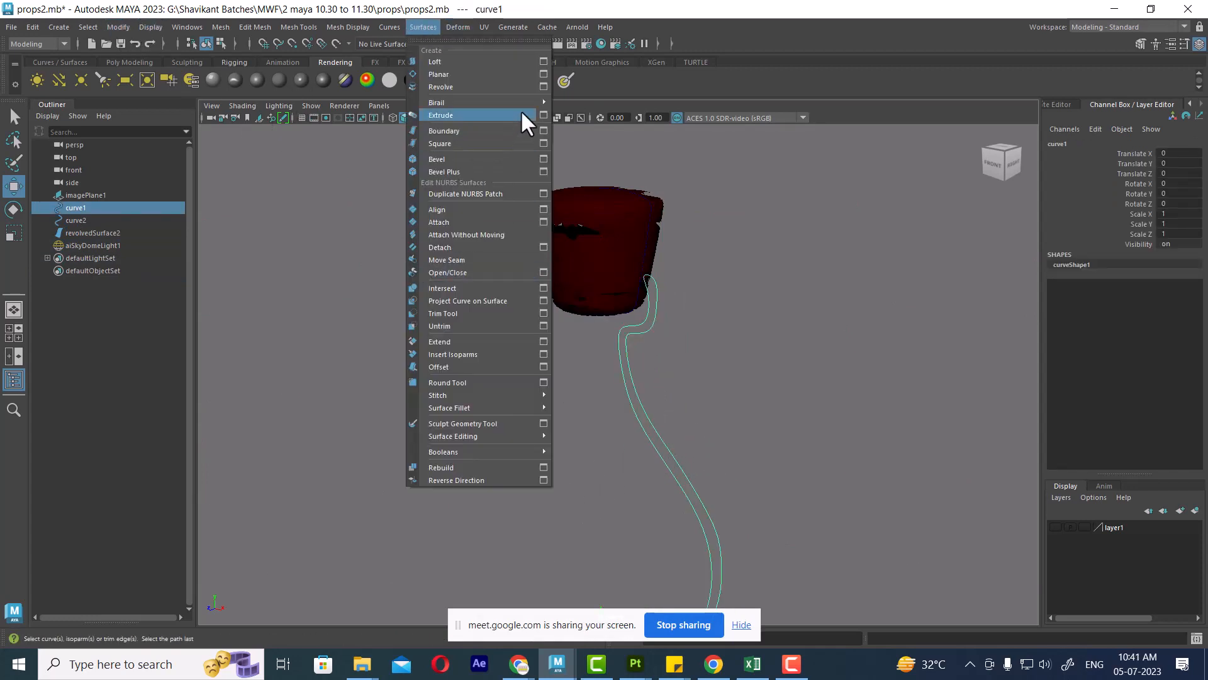
click(543, 86)
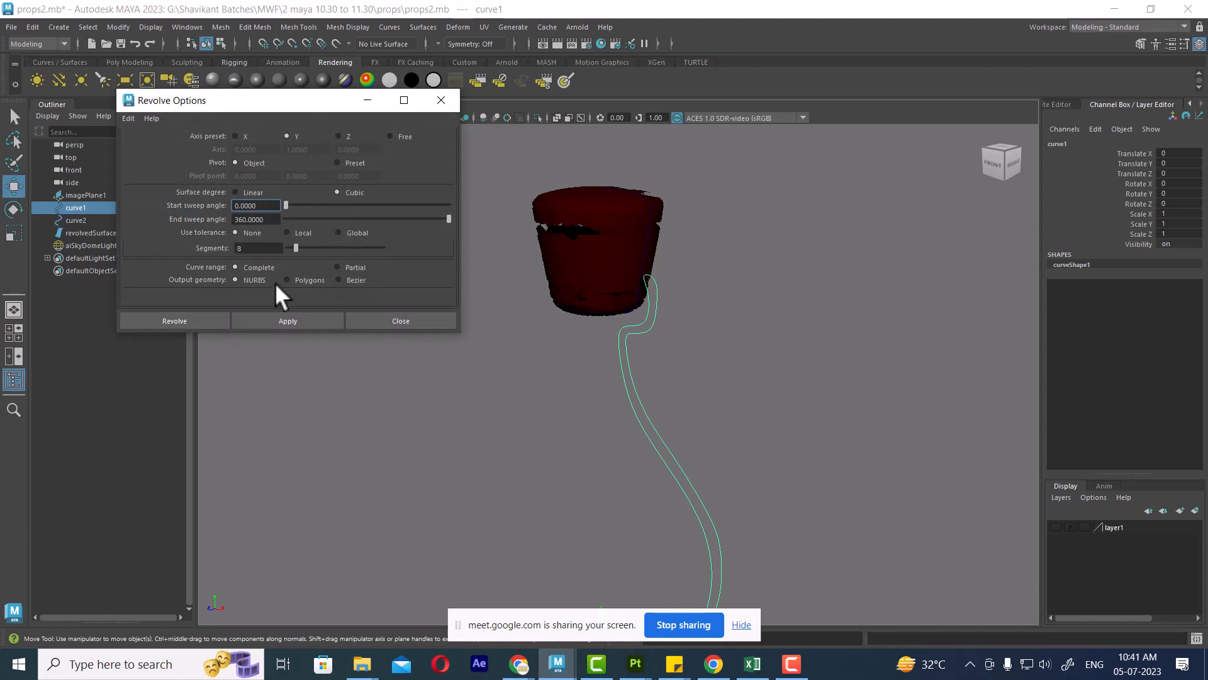
click(301, 278)
click(303, 319)
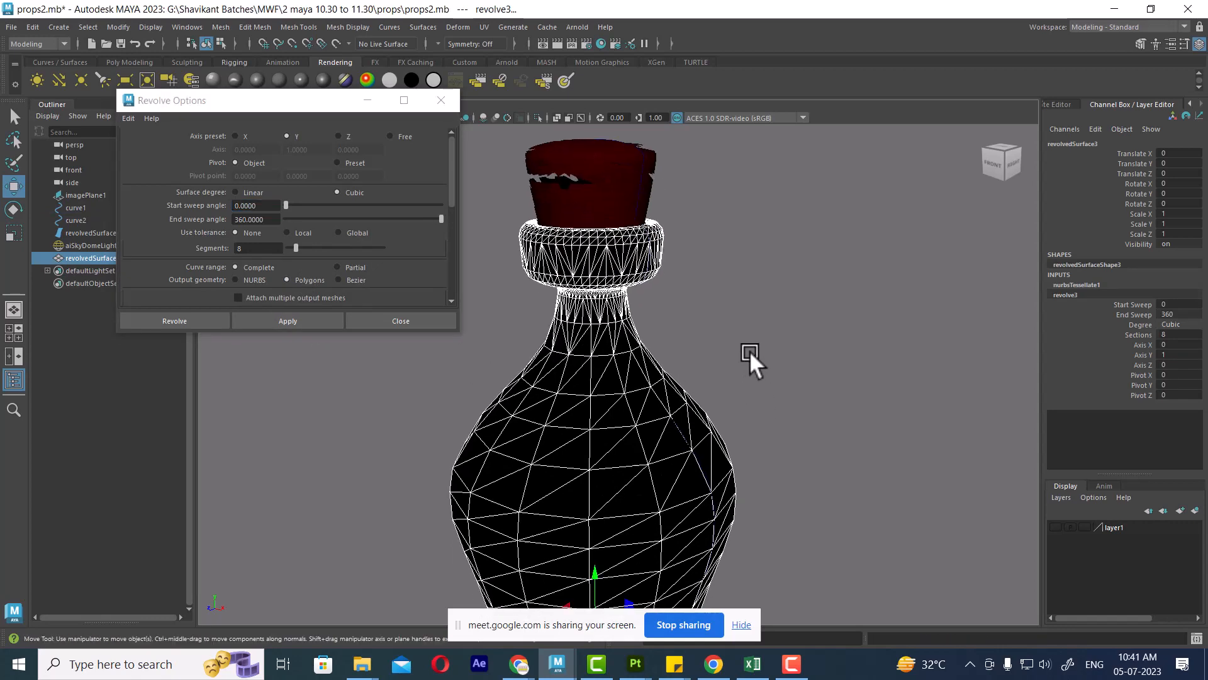
key(ctrl+z)
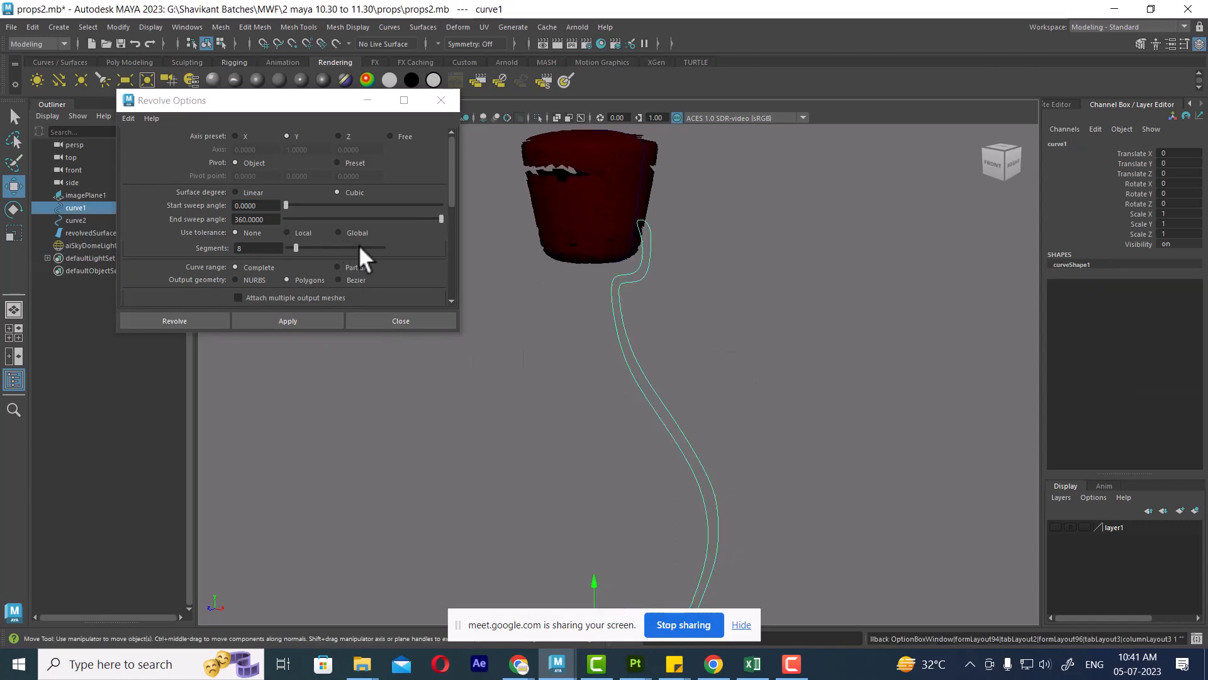
Set the Revolve polygon type to Quads, try it on the bottle's profile curve and undo the revolve
scroll(386, 267, down, 3)
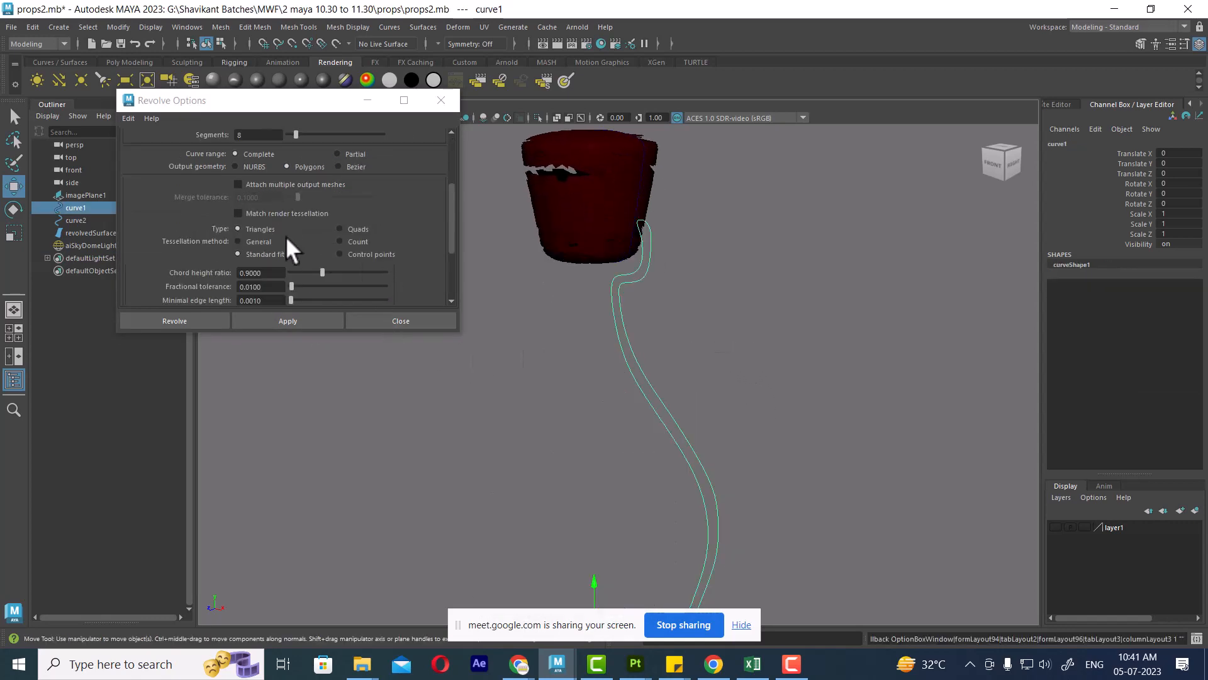
click(349, 227)
click(277, 320)
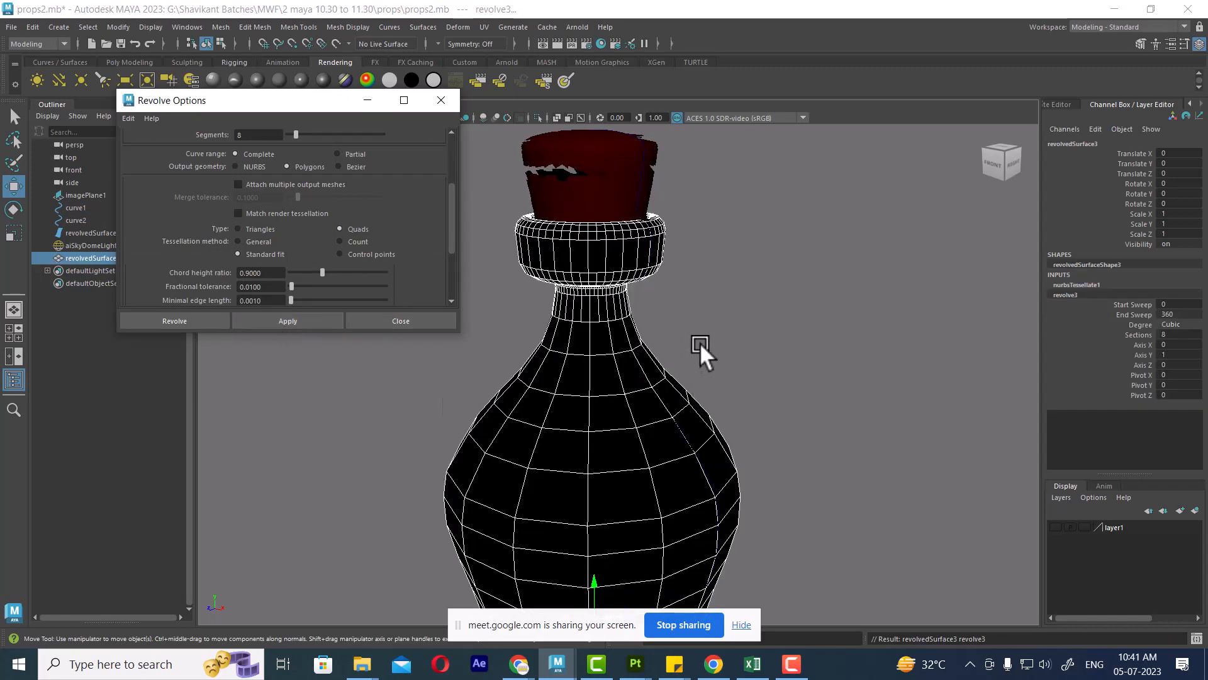
scroll(696, 323, up, 4)
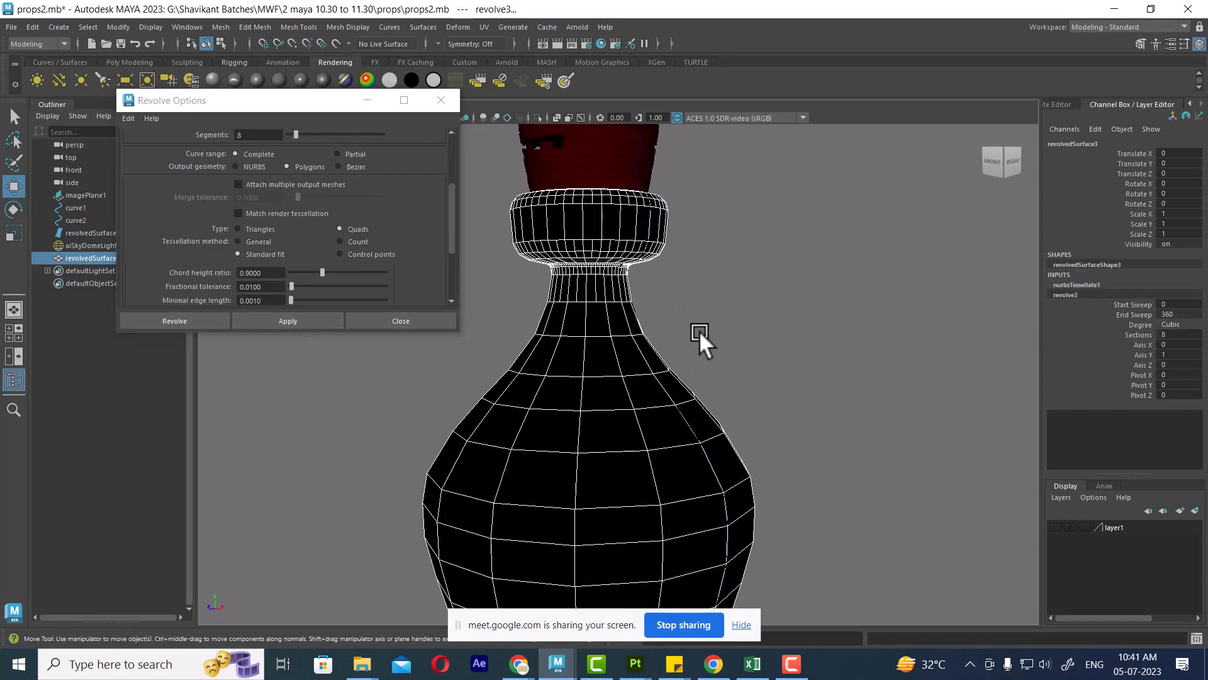
alt+middle_drag(659, 246, 674, 315)
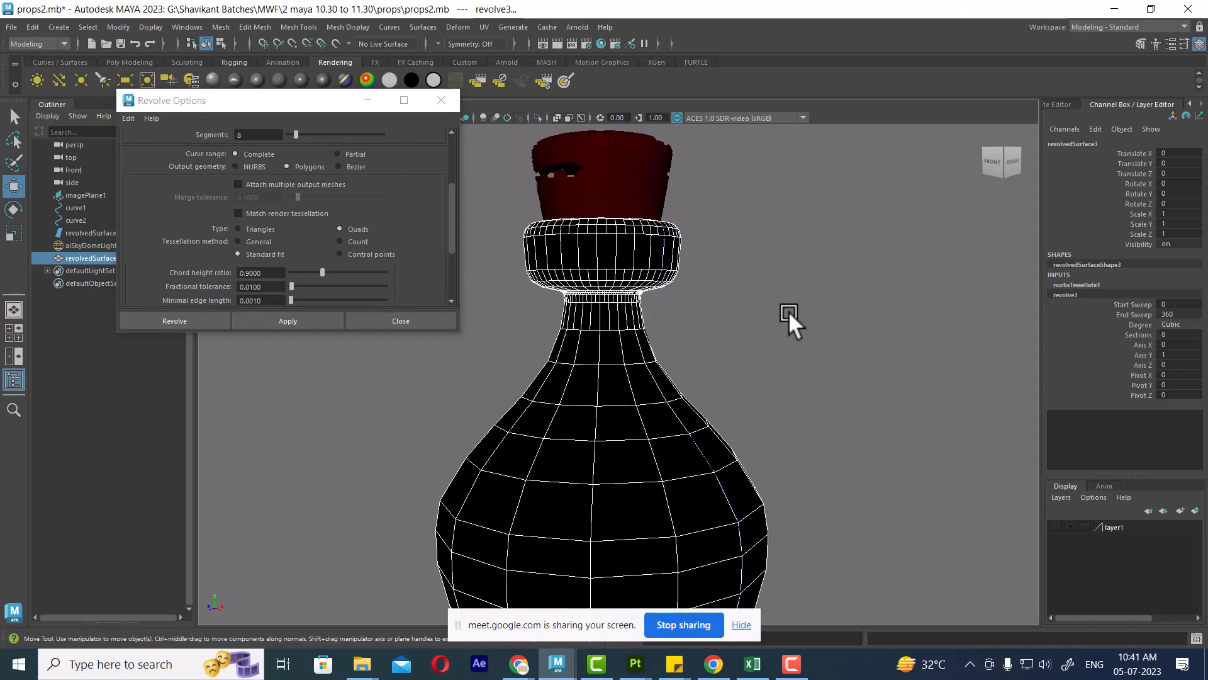
key(ctrl+z)
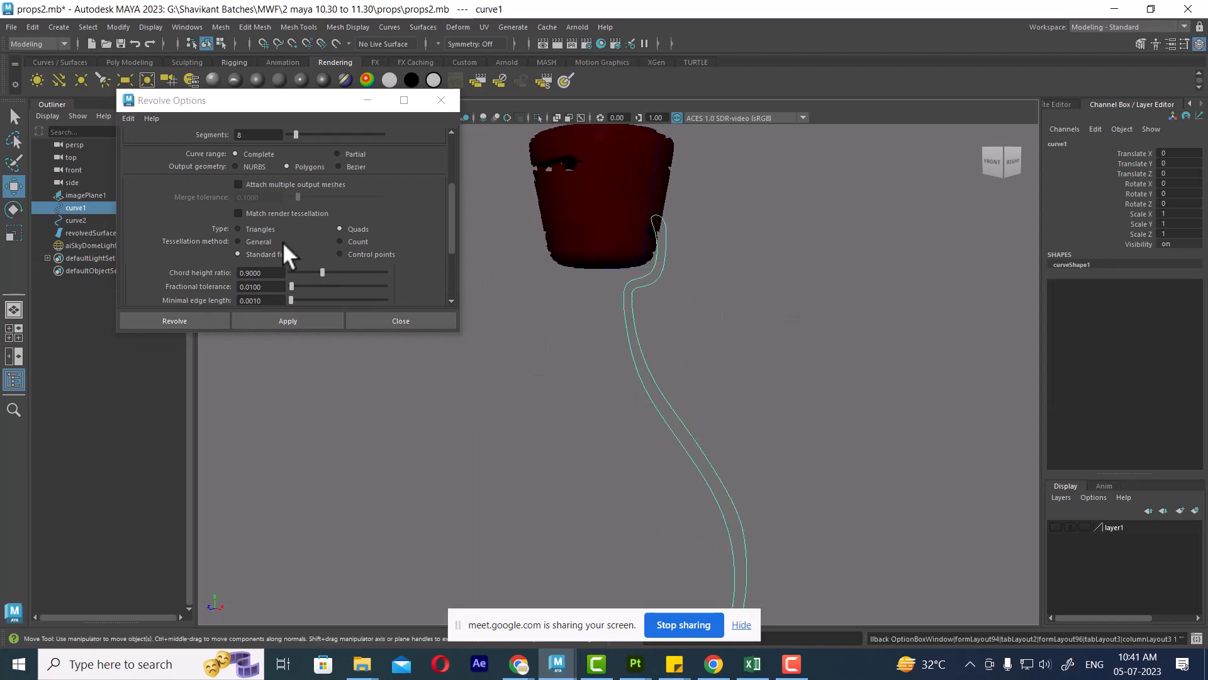
Try revolving the bottle's profile curve with the General tessellation method
click(259, 241)
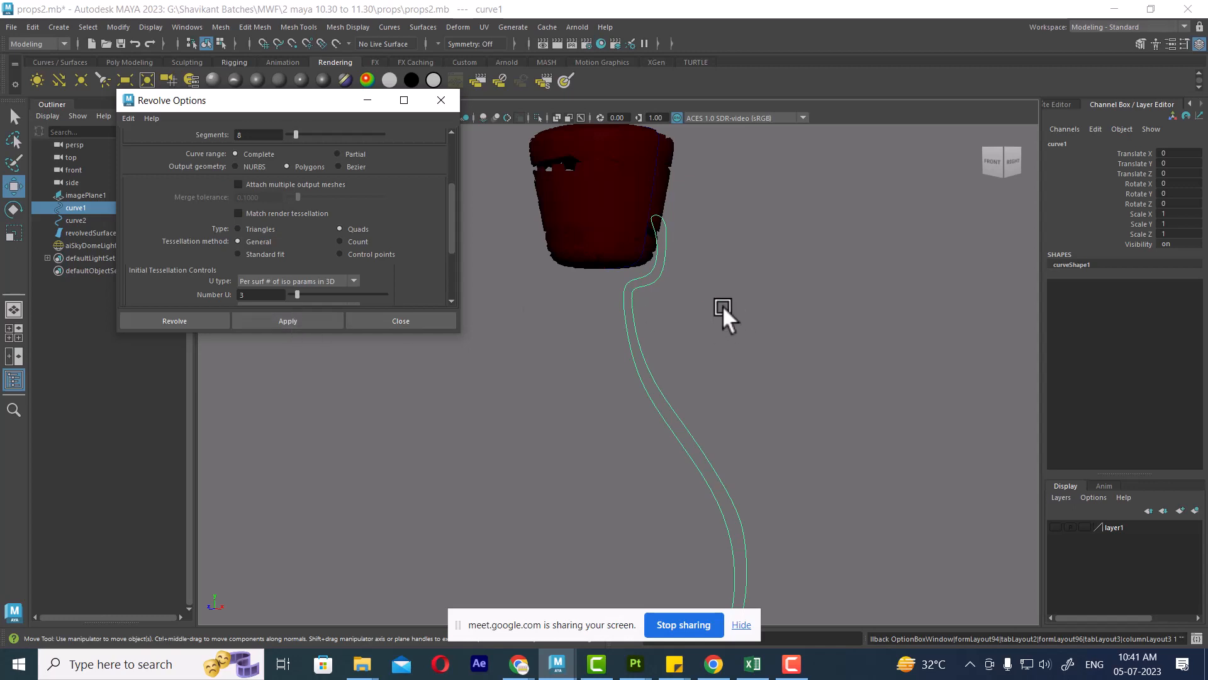
alt+drag(723, 307, 761, 391)
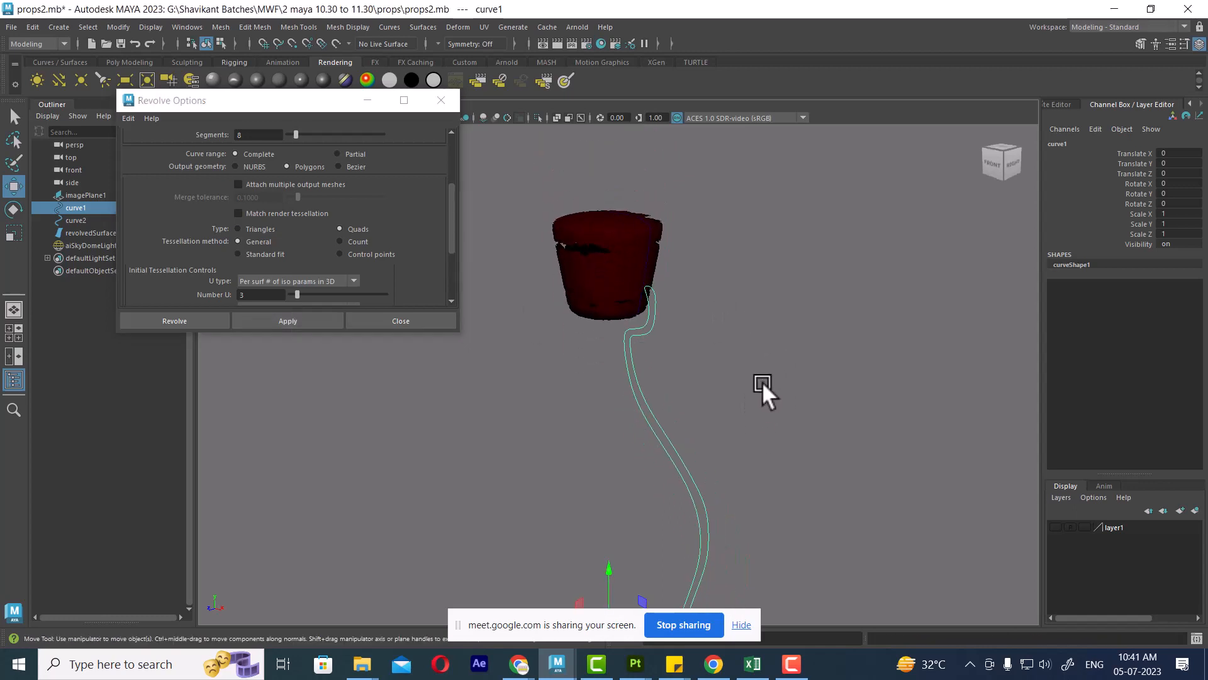
click(290, 324)
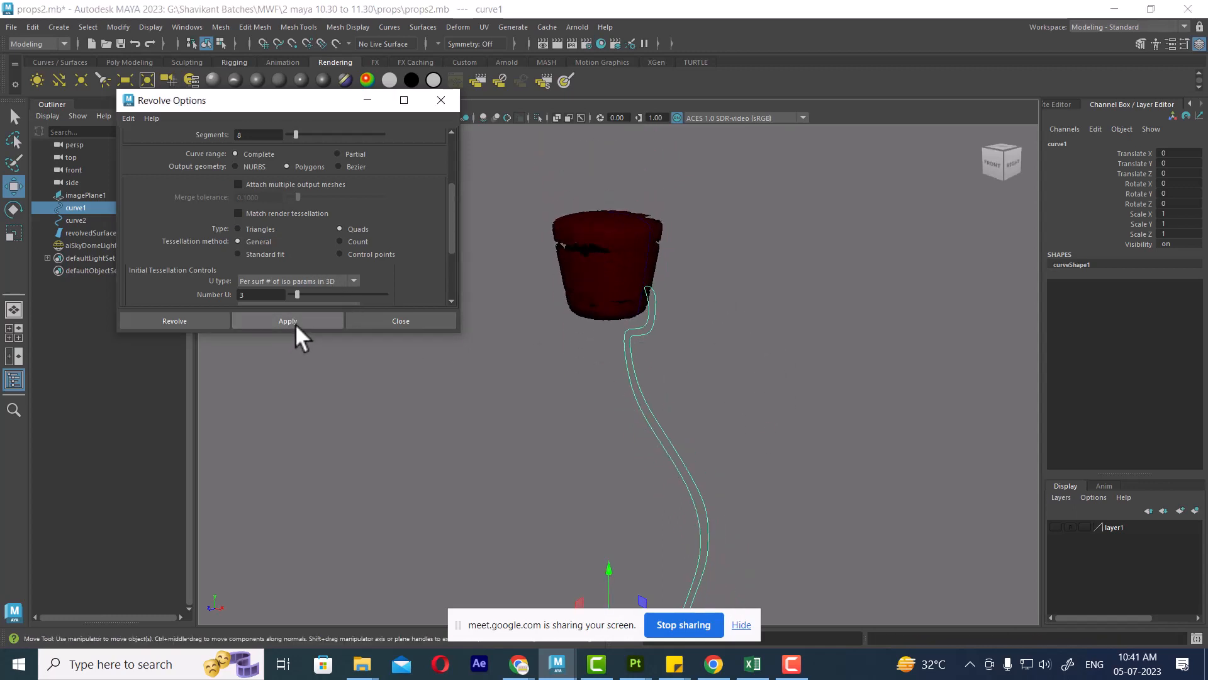
alt+drag(704, 395, 639, 345)
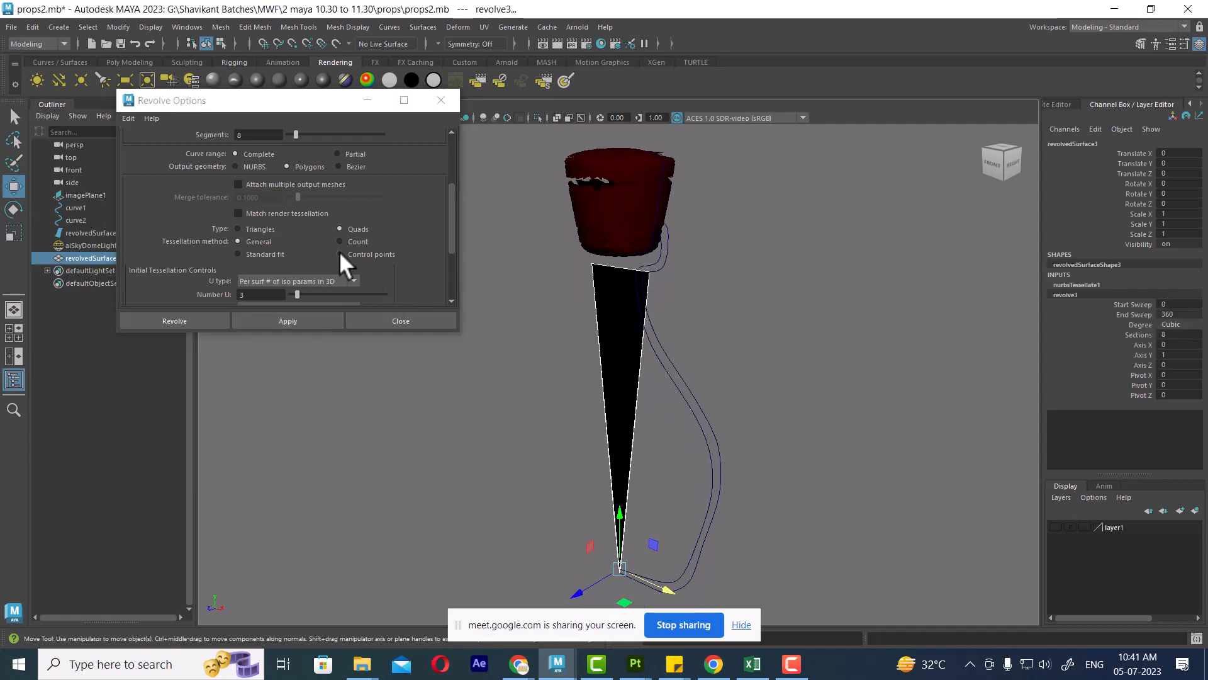
scroll(340, 252, down, 3)
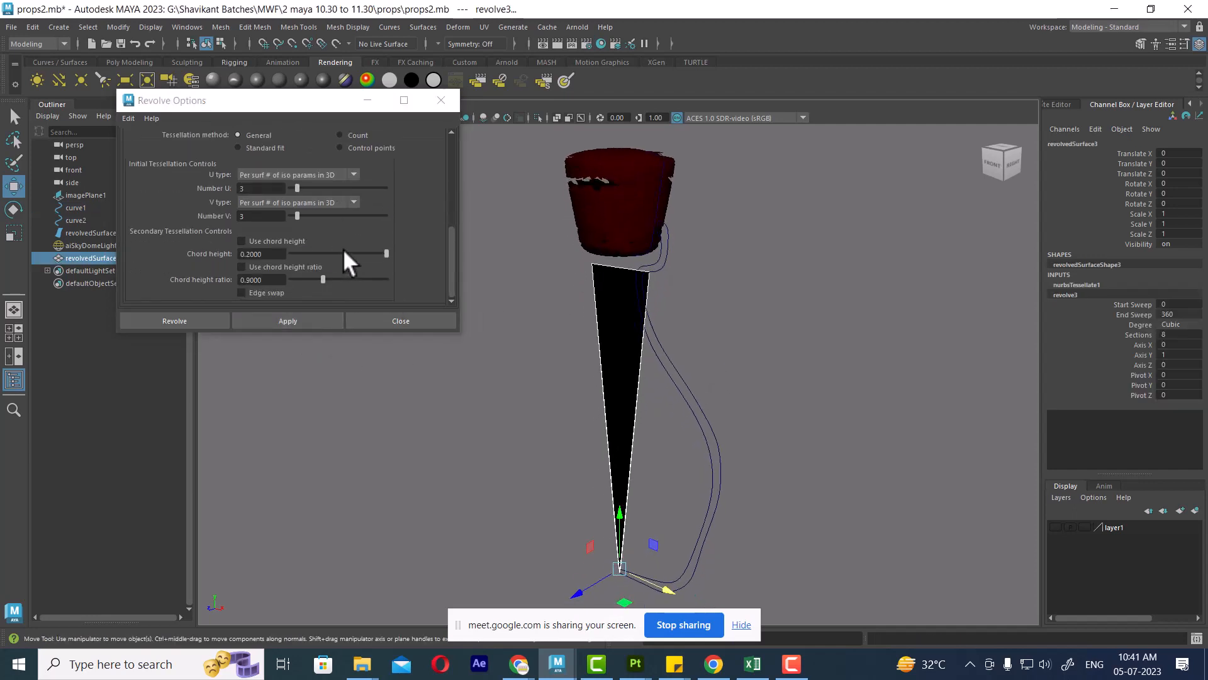
Switch the tessellation method to Count, undo the previous revolve and revolve the profile curve again with a count of 200
click(263, 146)
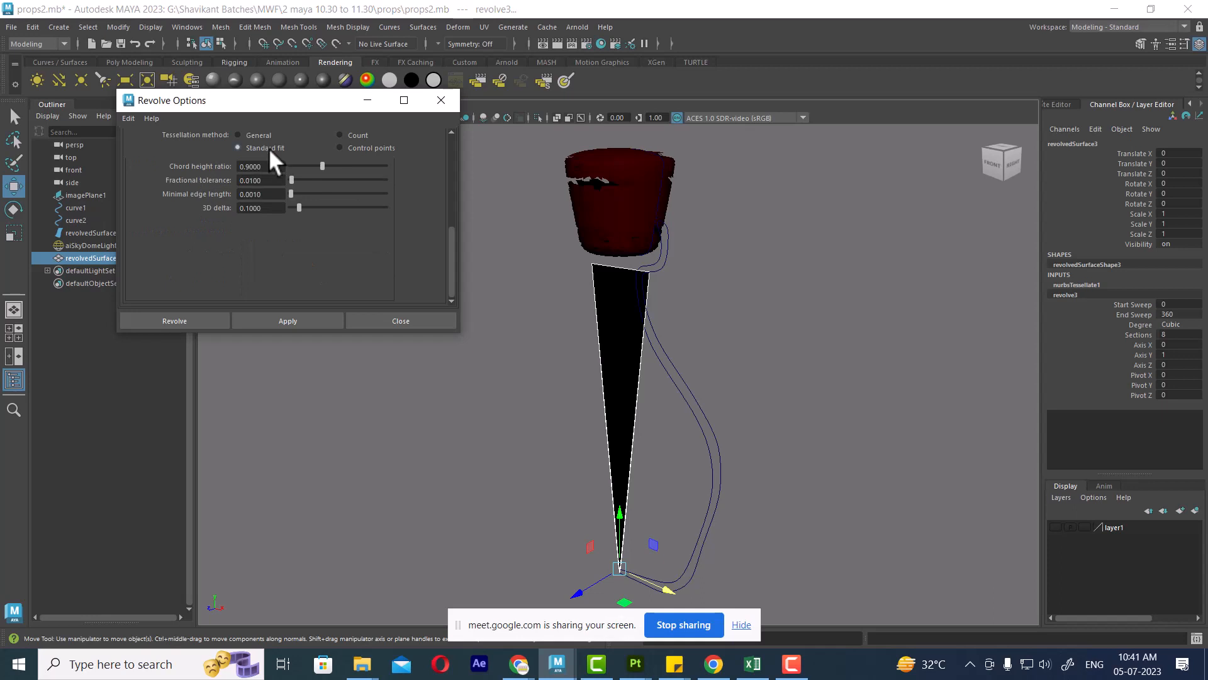
click(340, 135)
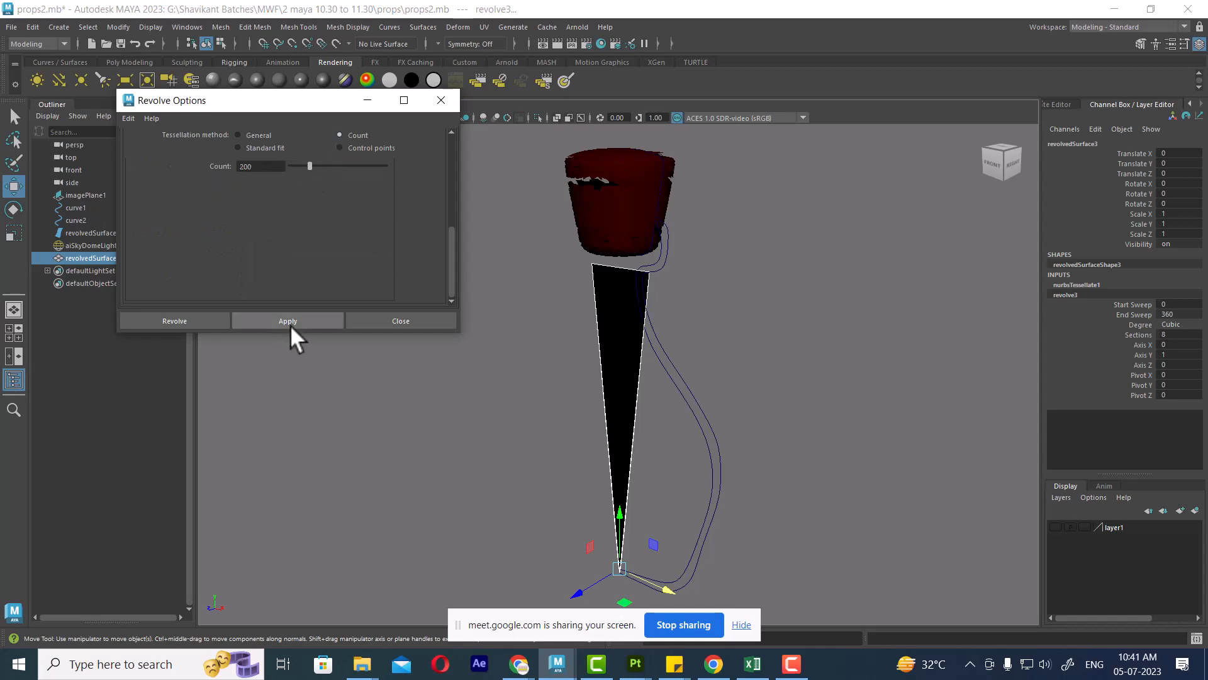
drag(796, 458, 689, 470)
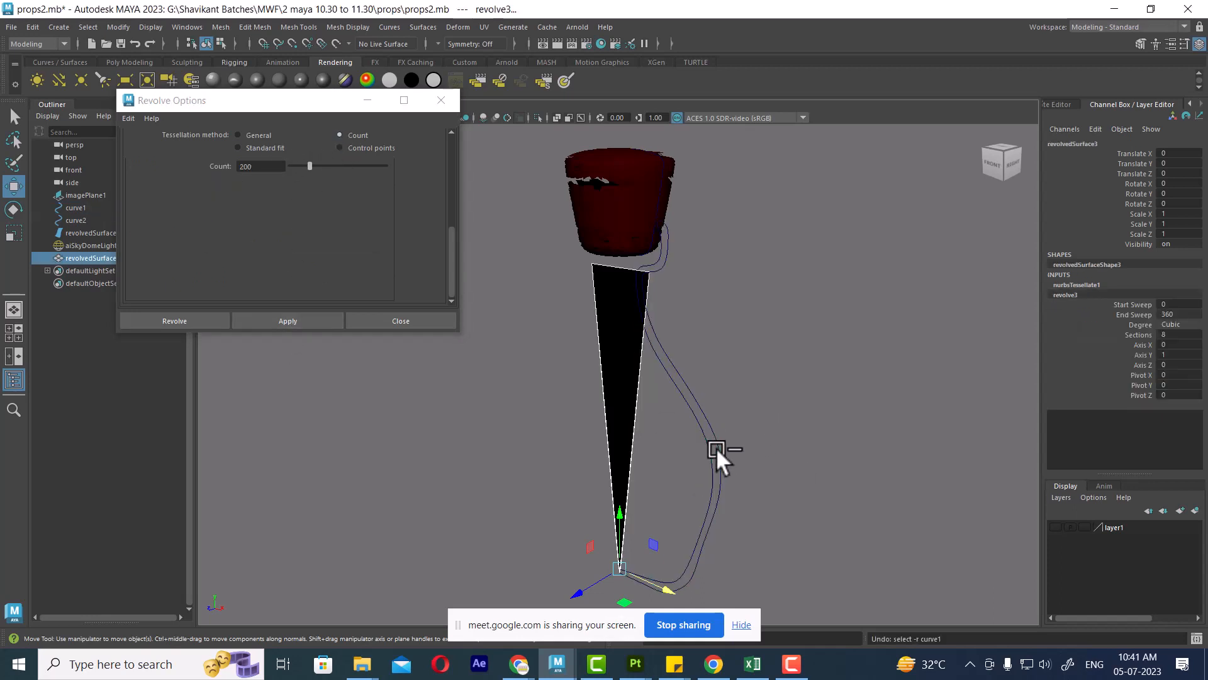
key(ctrl+z)
click(287, 321)
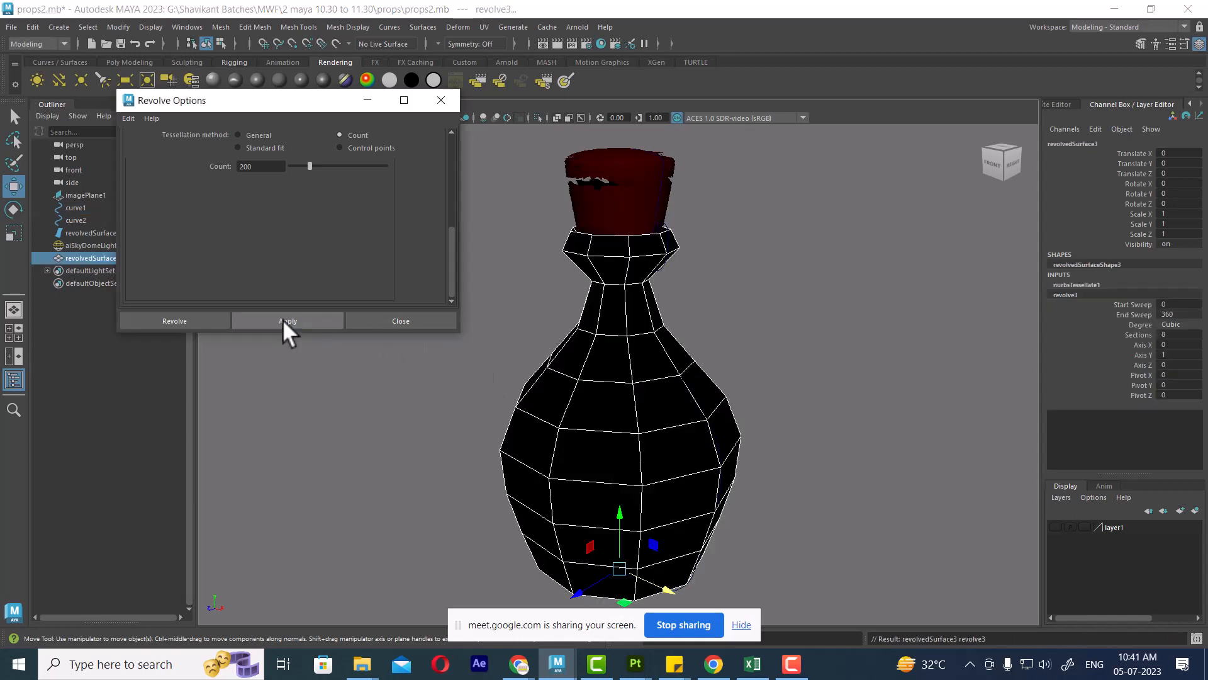
alt+drag(836, 380, 826, 356)
key(f)
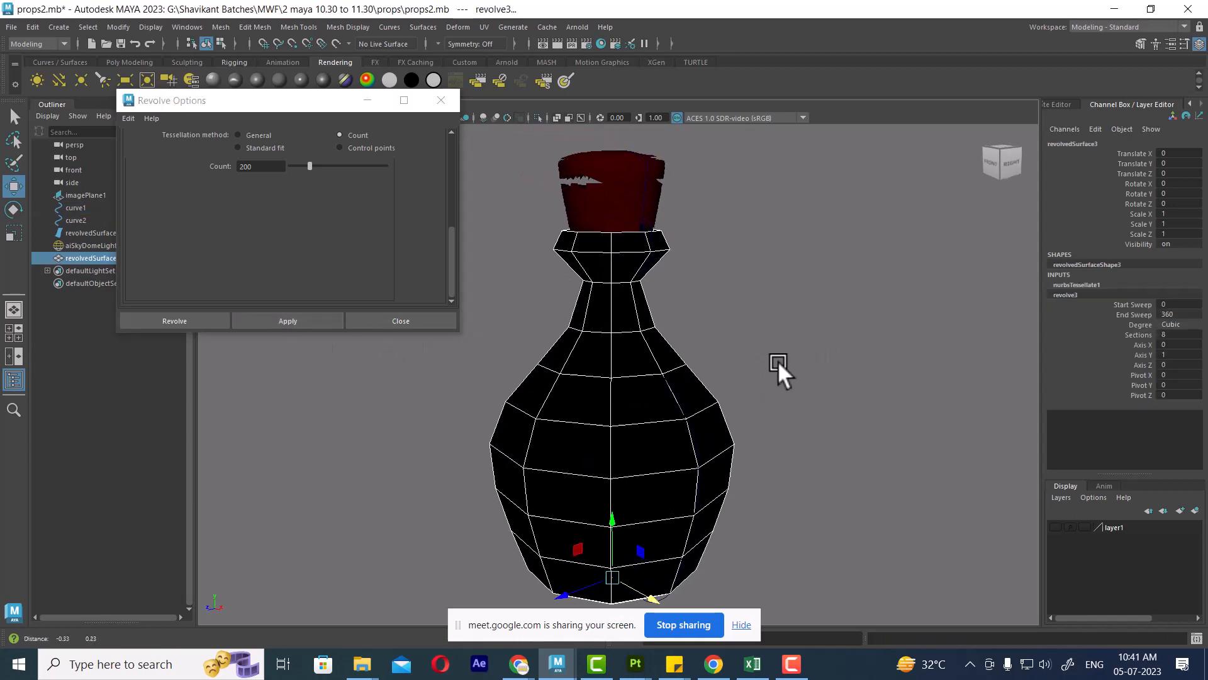
Set the tessellation count to 5 and undo the last bottle revolve
drag(264, 167, 218, 165)
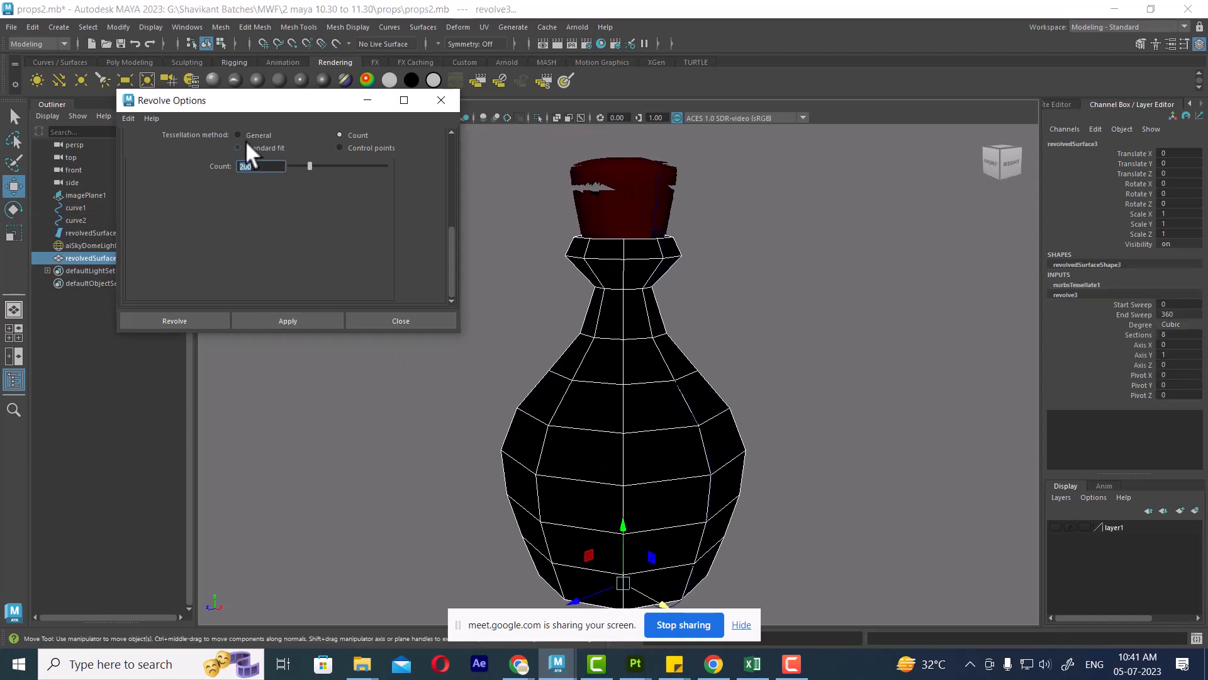
text(5)
key(ctrl+z)
click(660, 279)
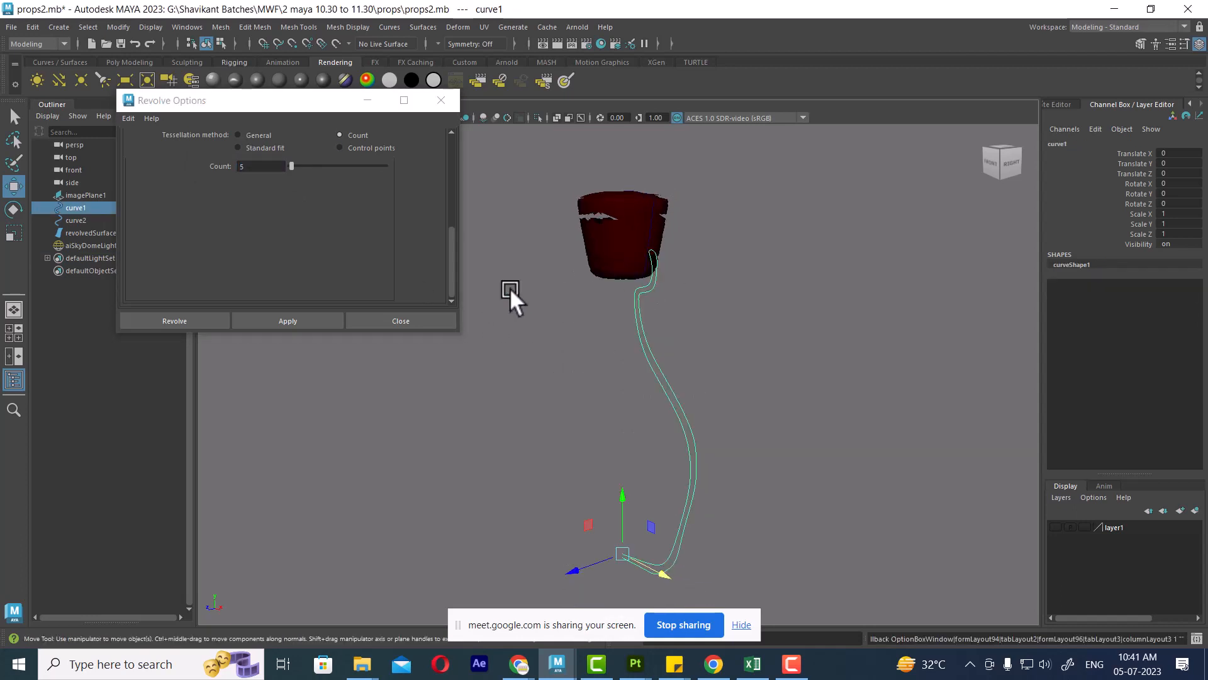
Try revolving the bottle's profile curve with a tessellation count of 500 and delete the resulting mesh
click(263, 167)
text(00)
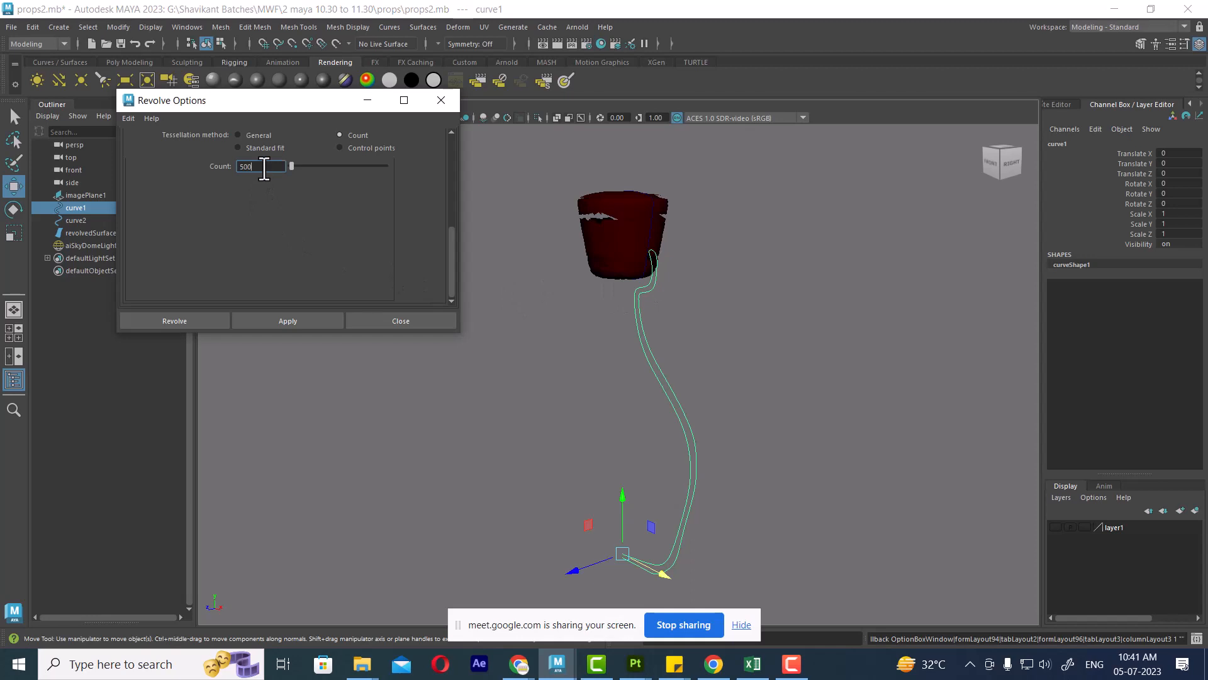
click(284, 323)
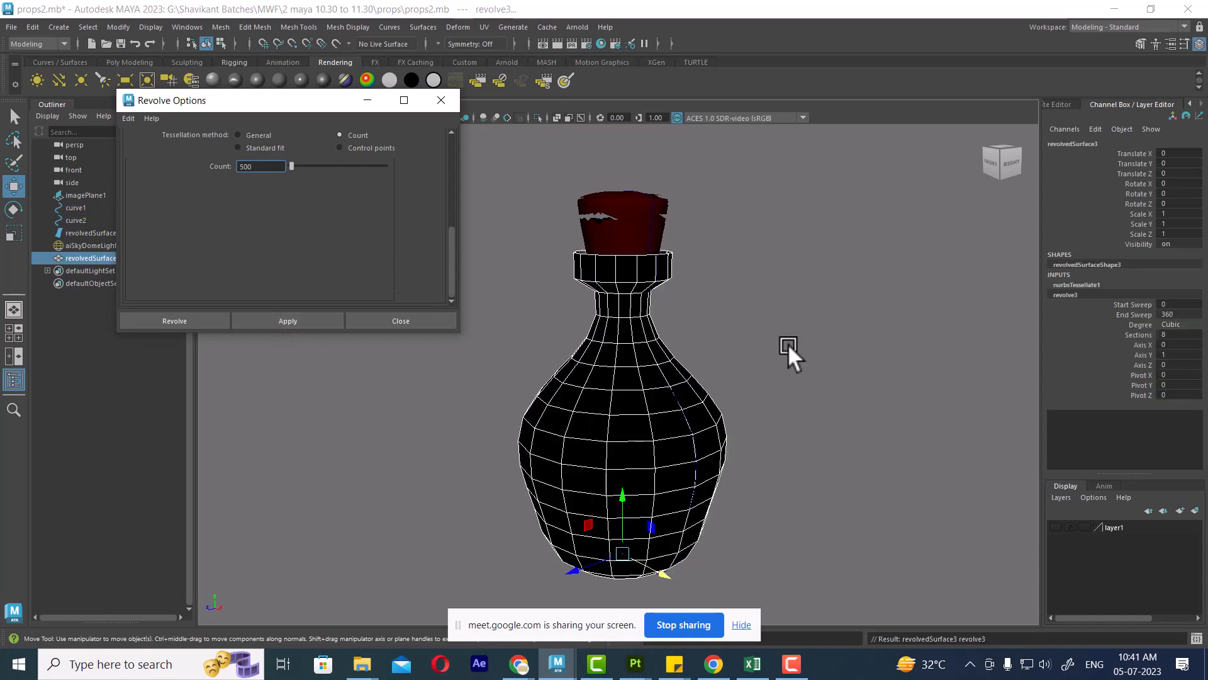
click(787, 343)
scroll(337, 251, up, 5)
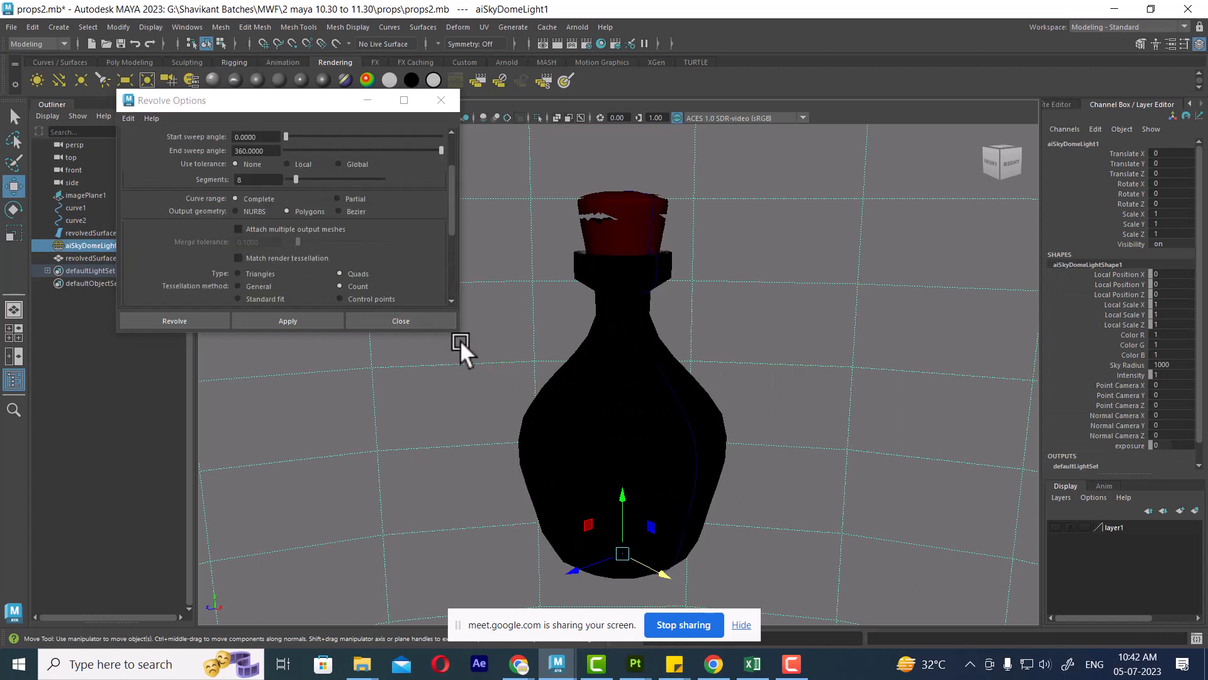
click(629, 403)
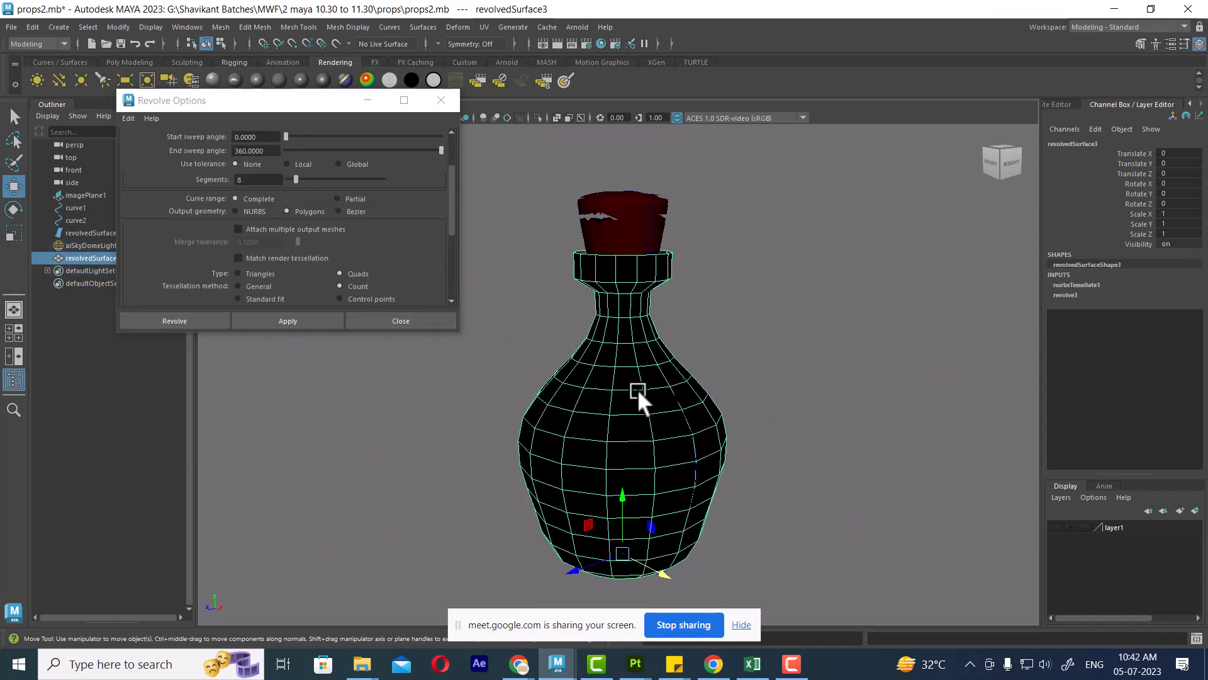
key(Delete)
Revolve the bottle's profile curve with the output geometry set to NURBS and close the Revolve options
click(661, 368)
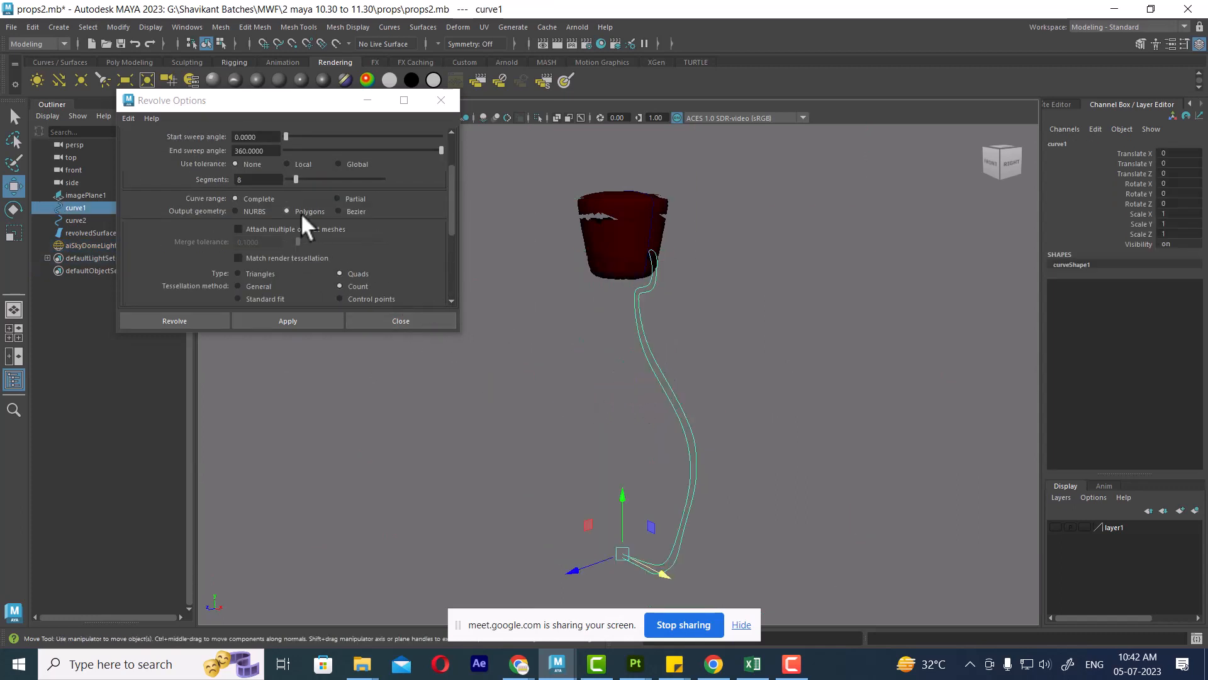
click(251, 211)
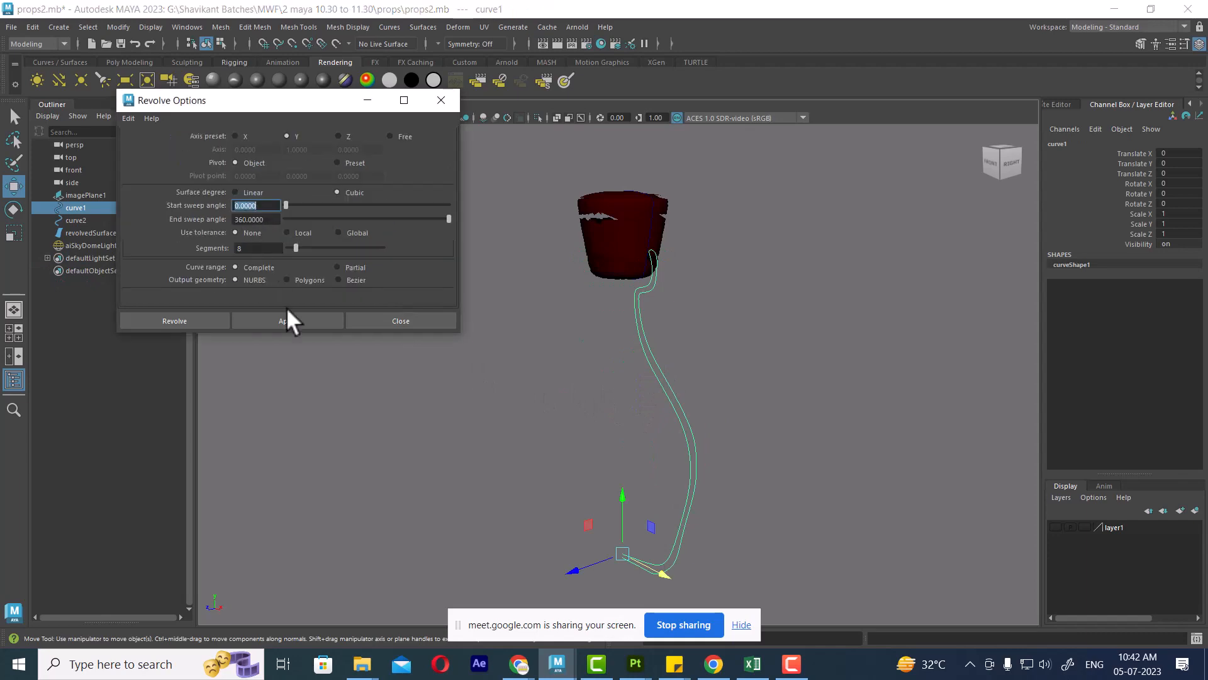
click(287, 319)
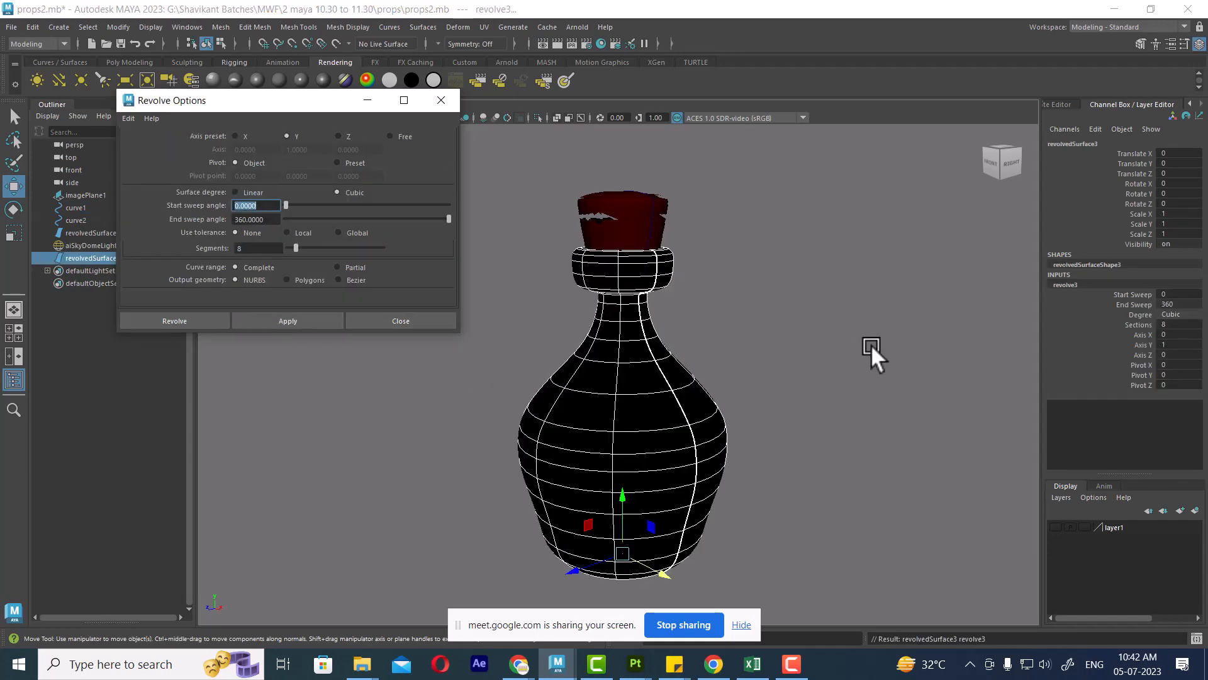
click(874, 341)
click(598, 421)
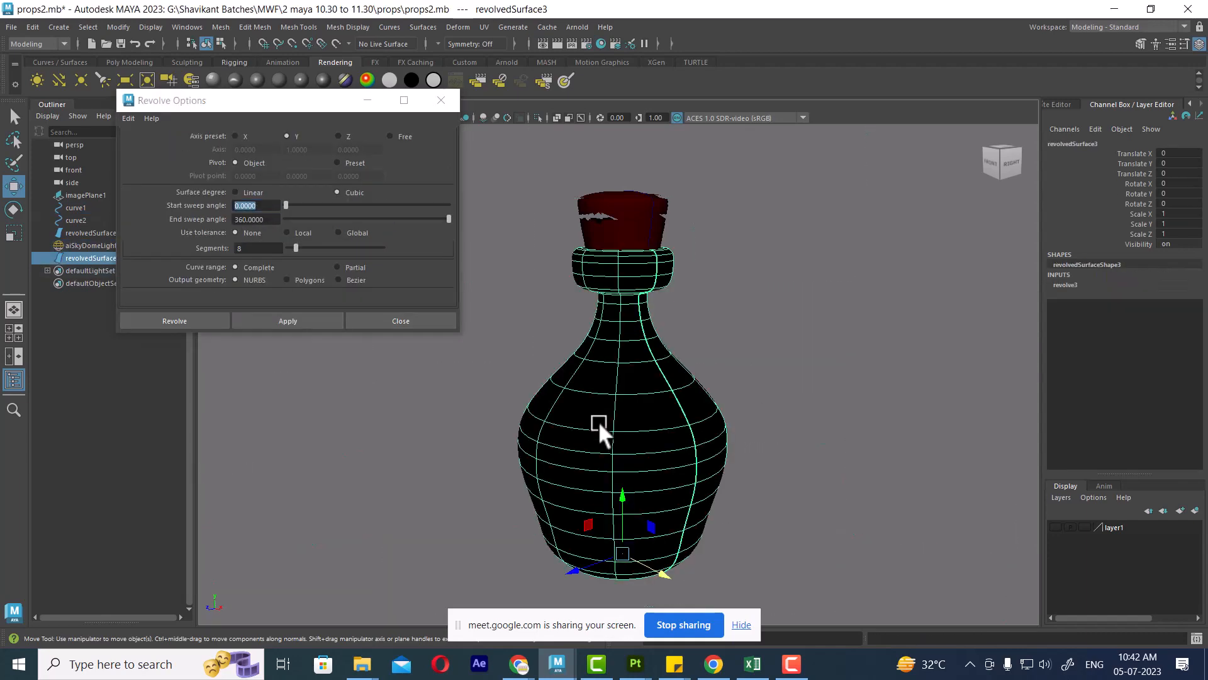
click(441, 101)
Reverse the surface direction of the revolved NURBS bottle body
click(420, 27)
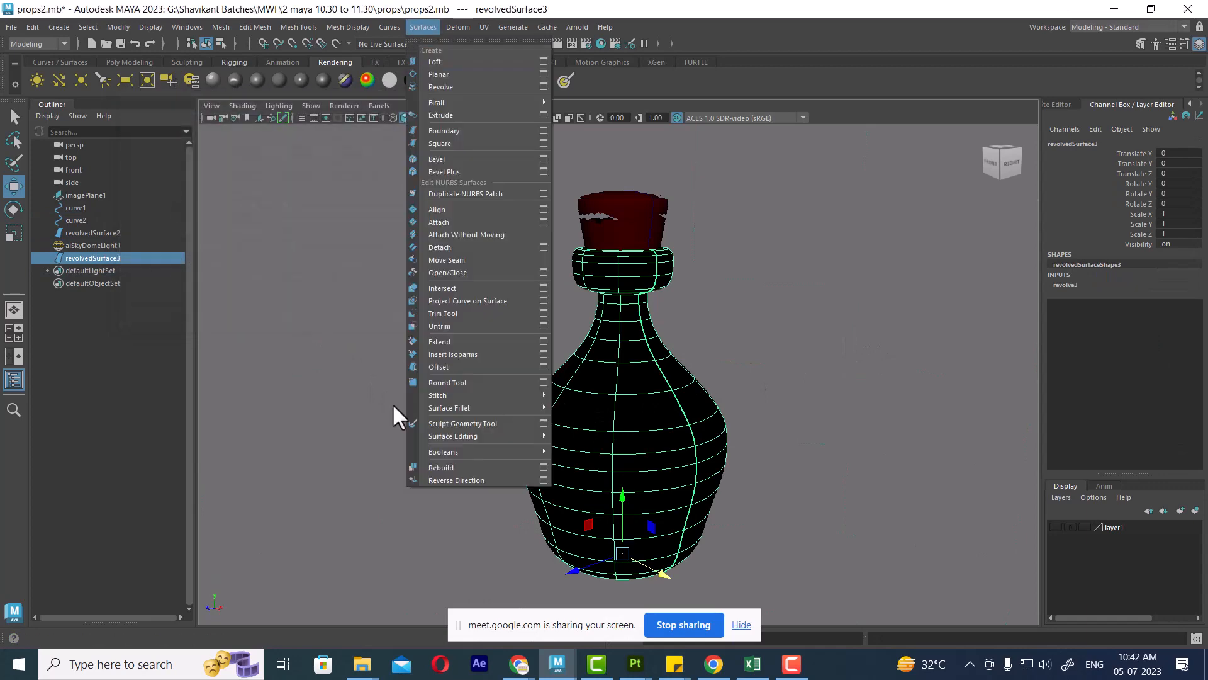
click(452, 484)
click(836, 313)
click(613, 231)
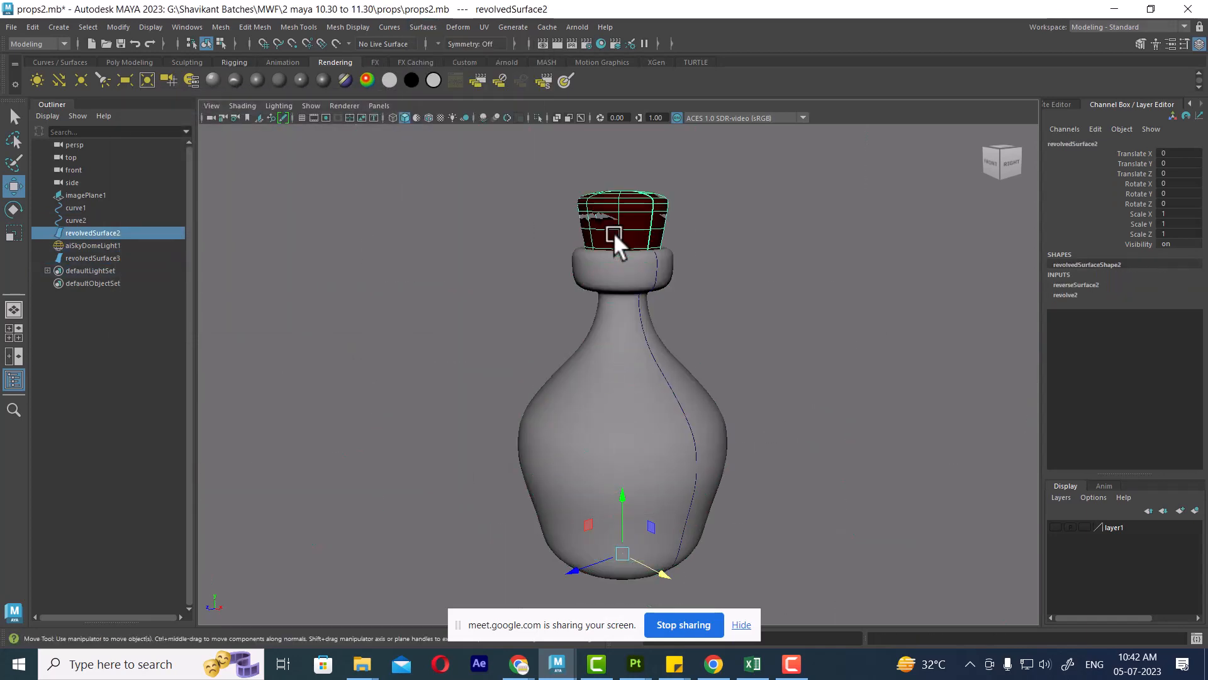
alt+drag(569, 240, 590, 337)
Open the NURBS to Polygons conversion options for the bottle body and arrange them beside the model
click(587, 378)
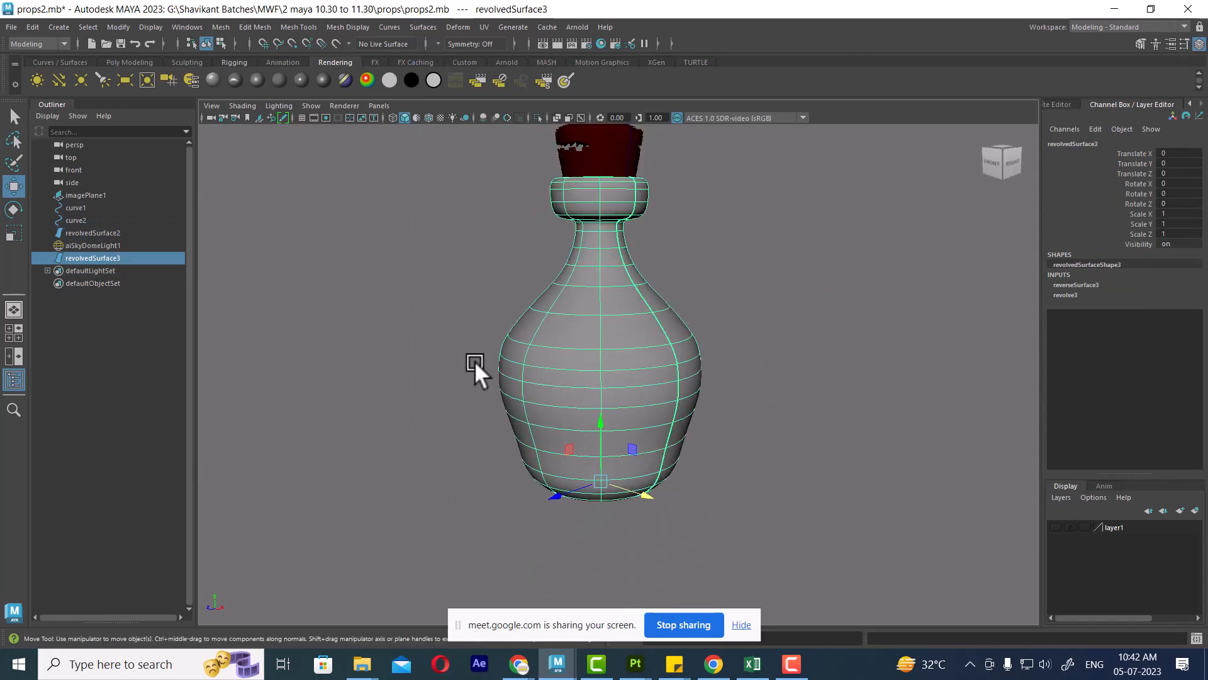
click(116, 27)
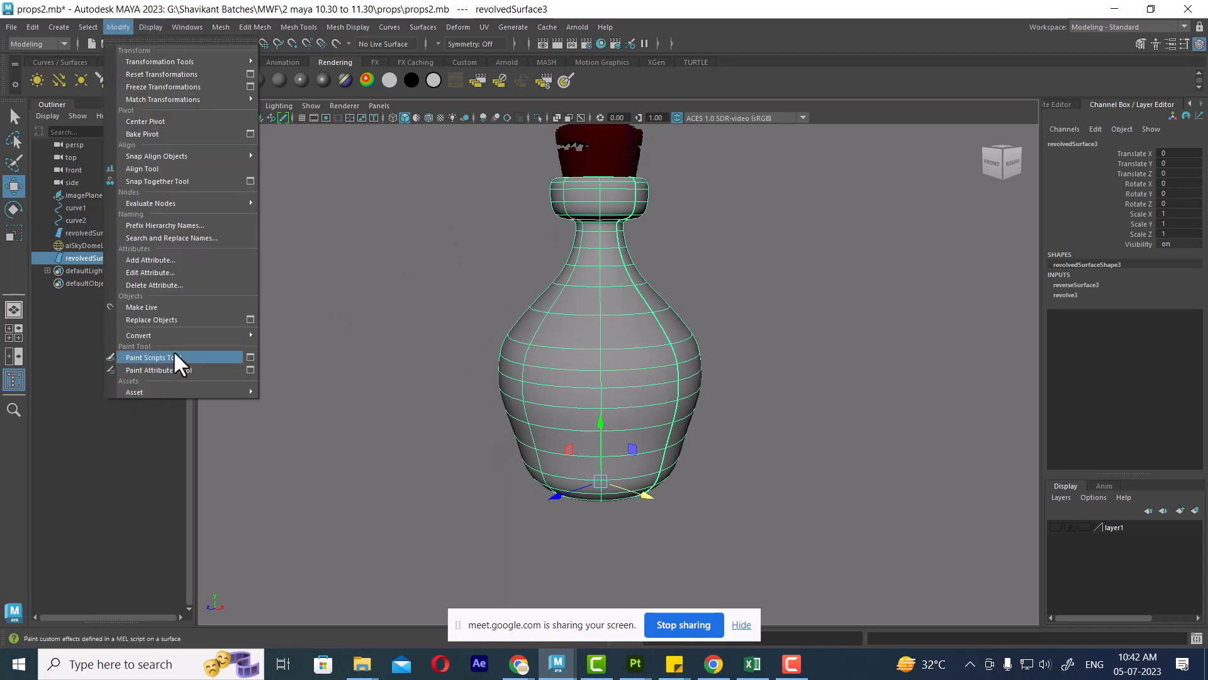
mouse_move(189, 336)
click(330, 323)
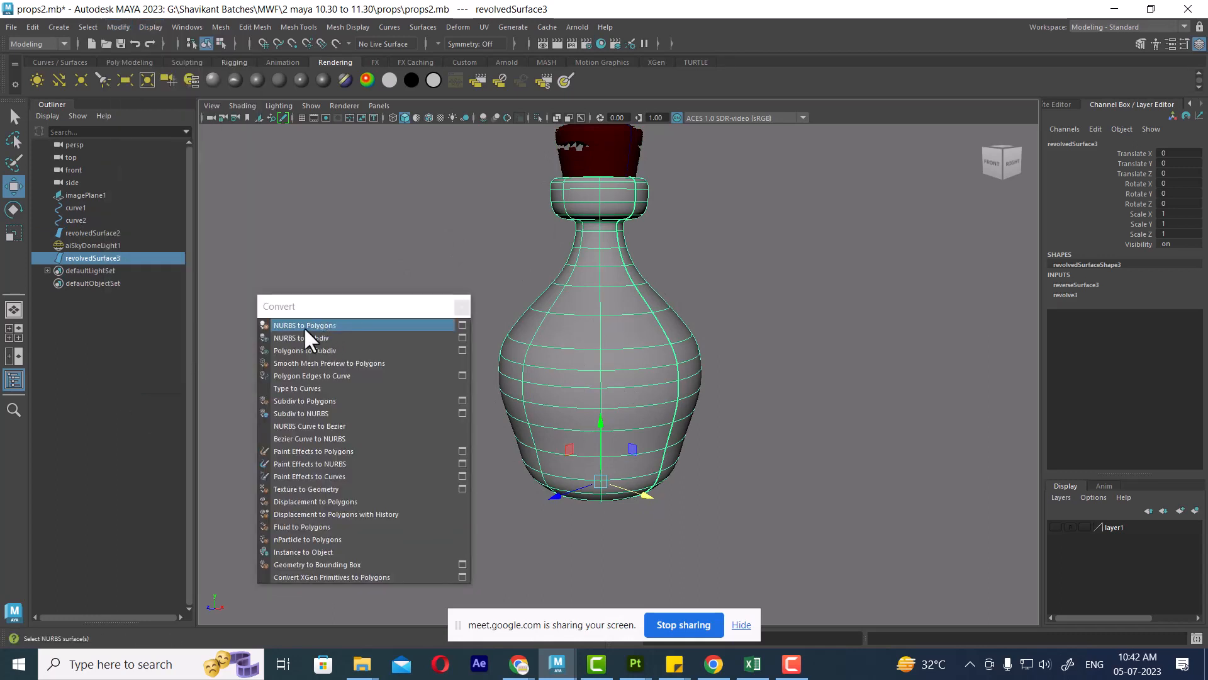
click(462, 325)
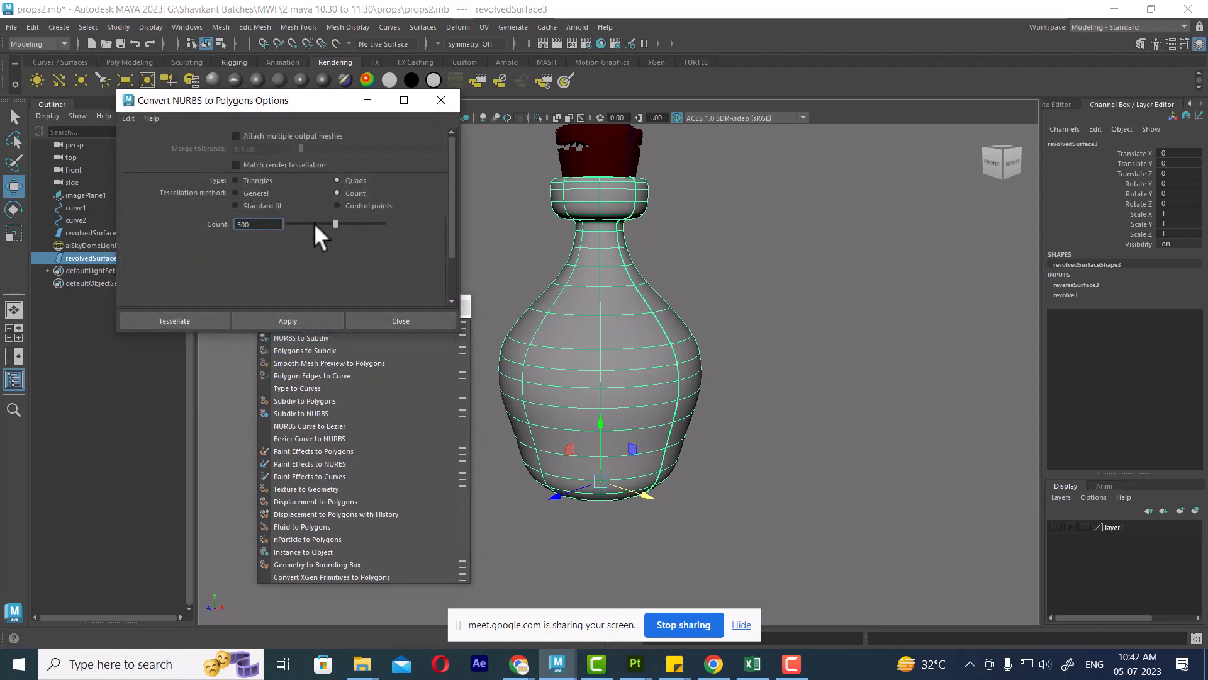
drag(202, 102, 715, 149)
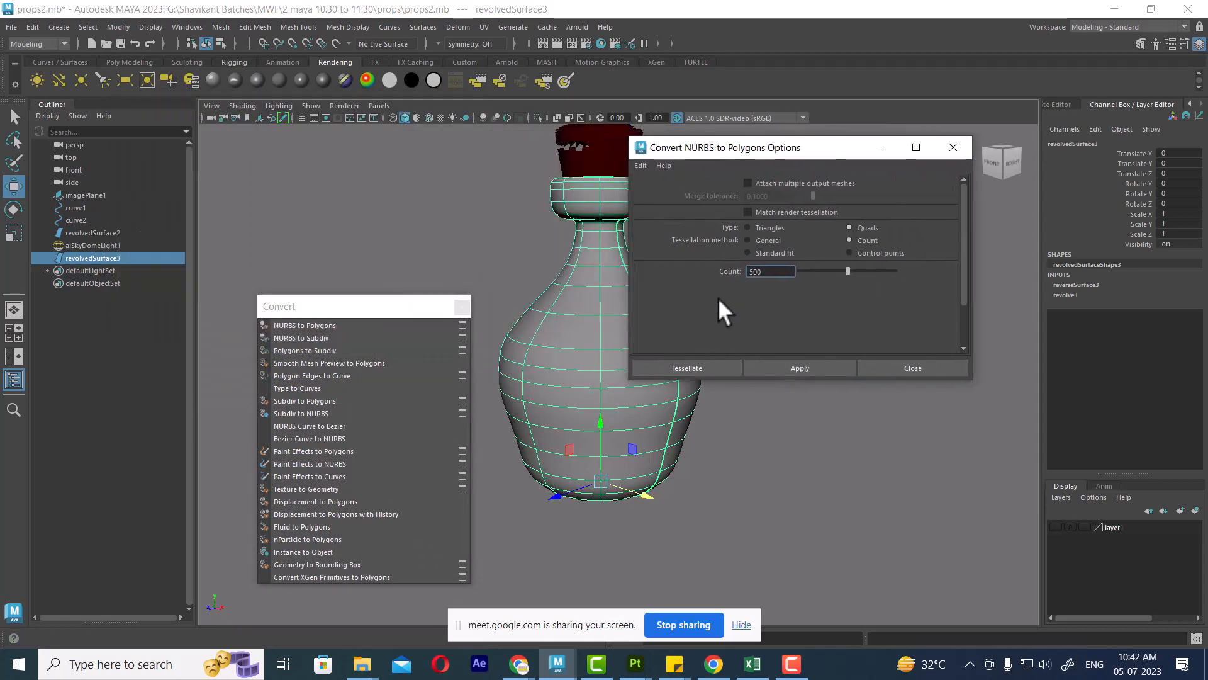
click(463, 307)
alt+middle_drag(469, 354, 428, 374)
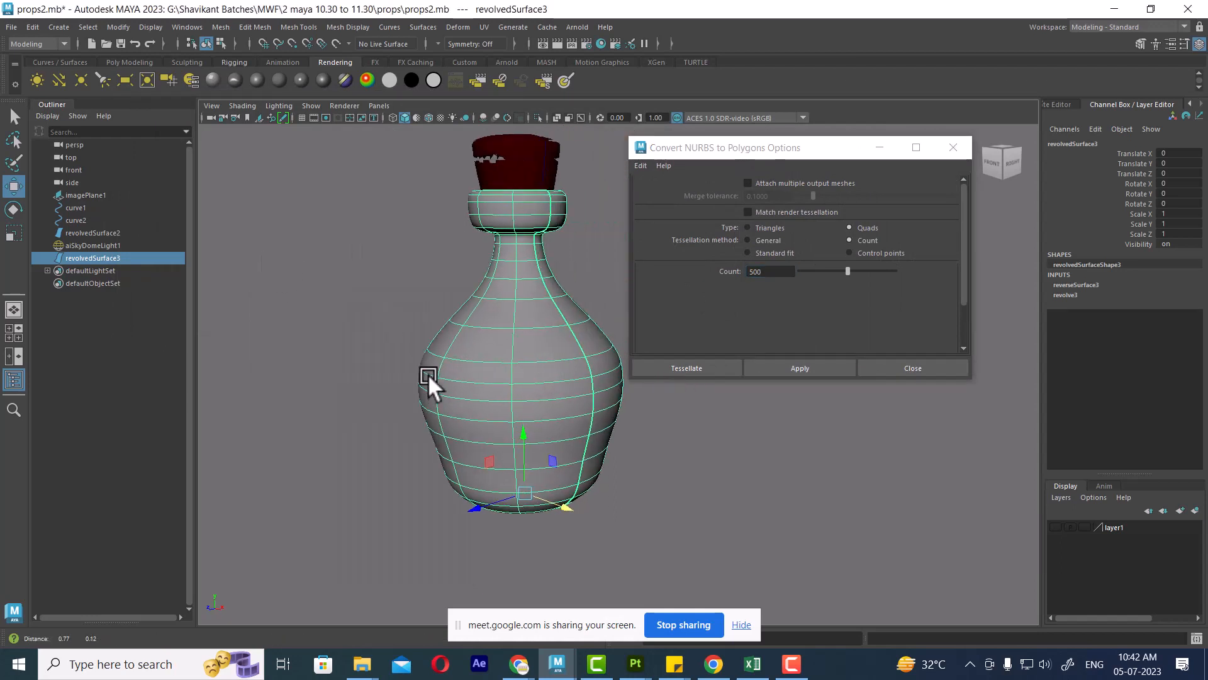
alt+middle_drag(501, 348, 522, 383)
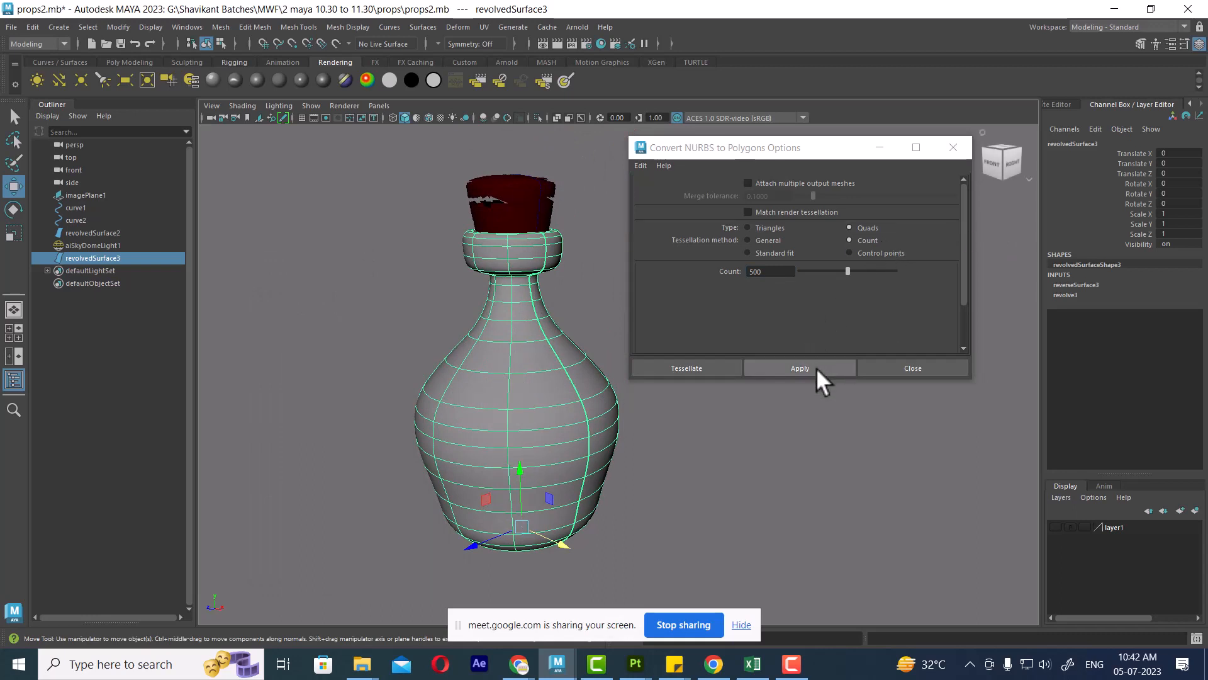
Set General tessellation with U and V types at Per span # of iso params, then try converting the bottle and undo it
click(767, 240)
click(821, 281)
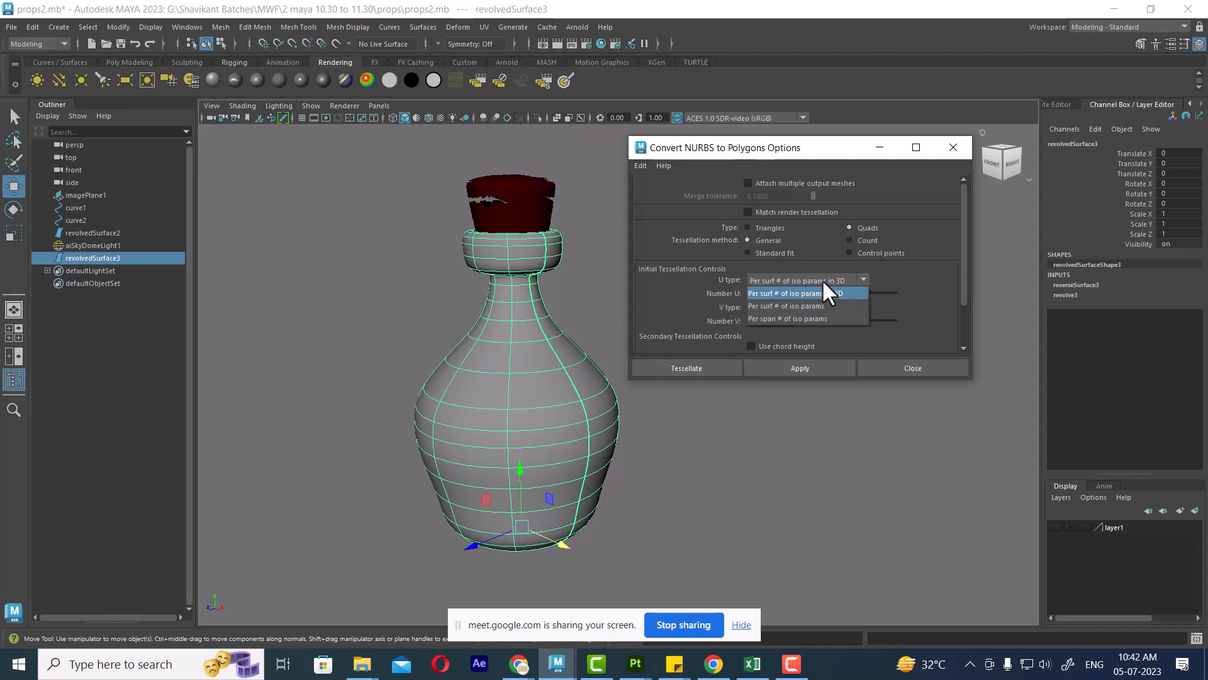
click(812, 317)
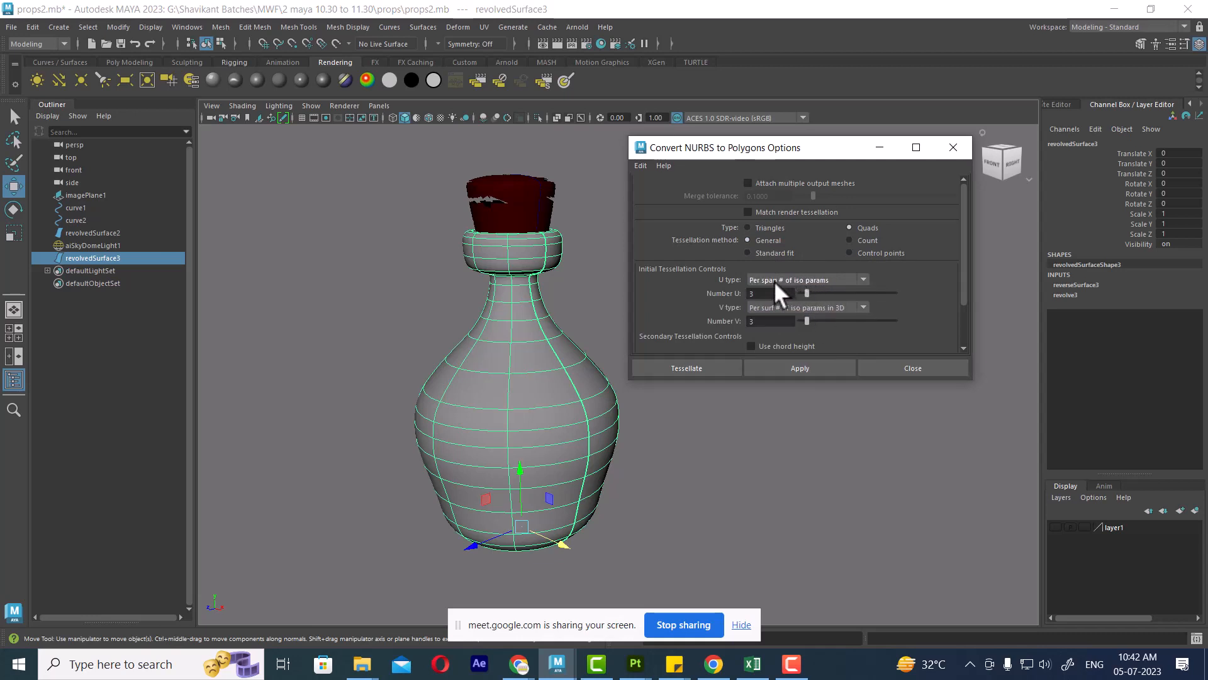
click(825, 307)
click(822, 345)
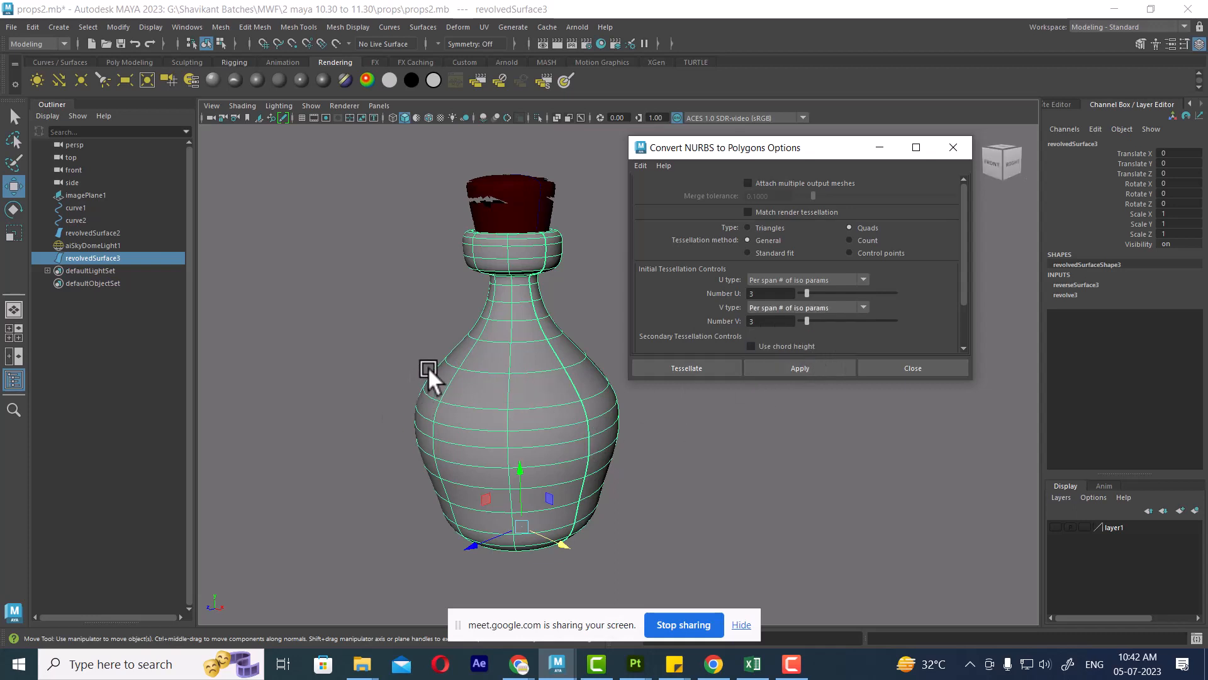
click(812, 369)
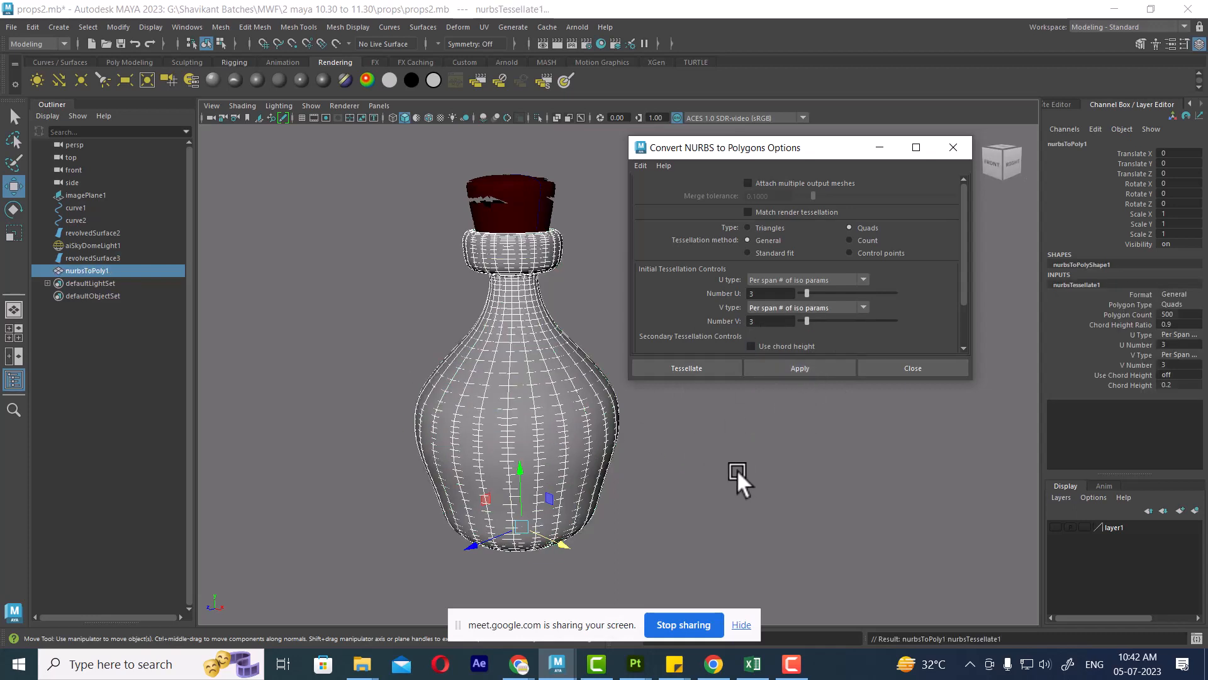
key(ctrl+z)
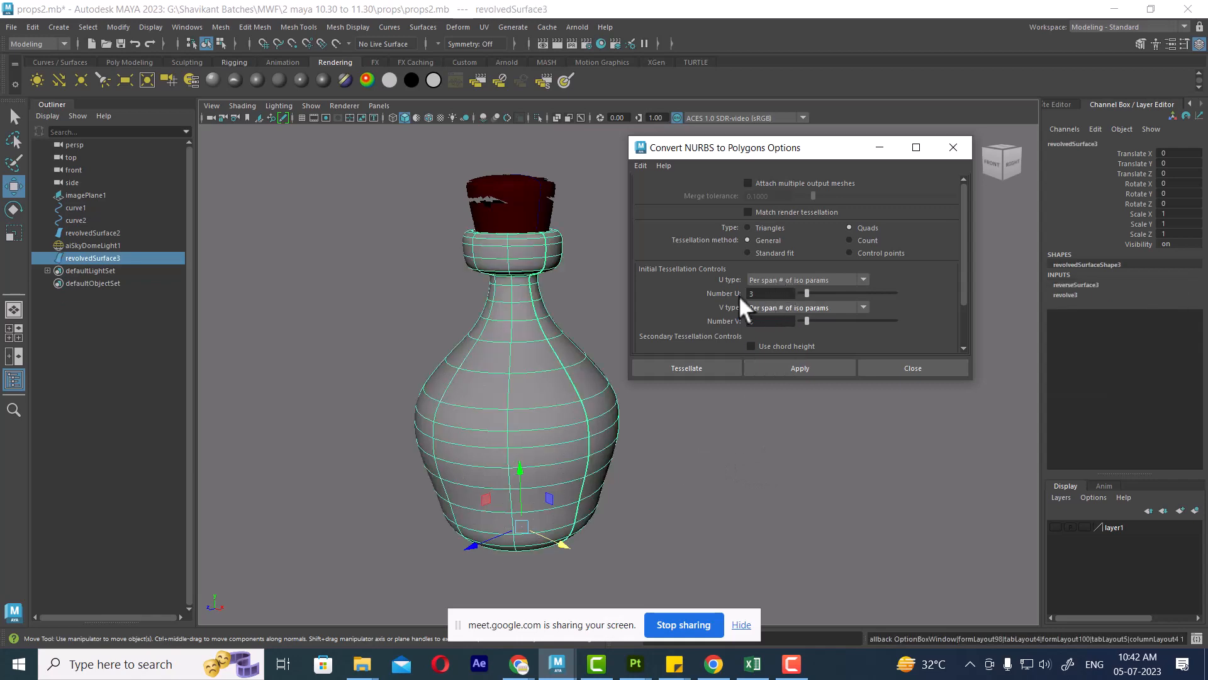
Set Number U to 1 and convert the NURBS bottle body to polygons
double_click(755, 294)
text(1)
click(808, 368)
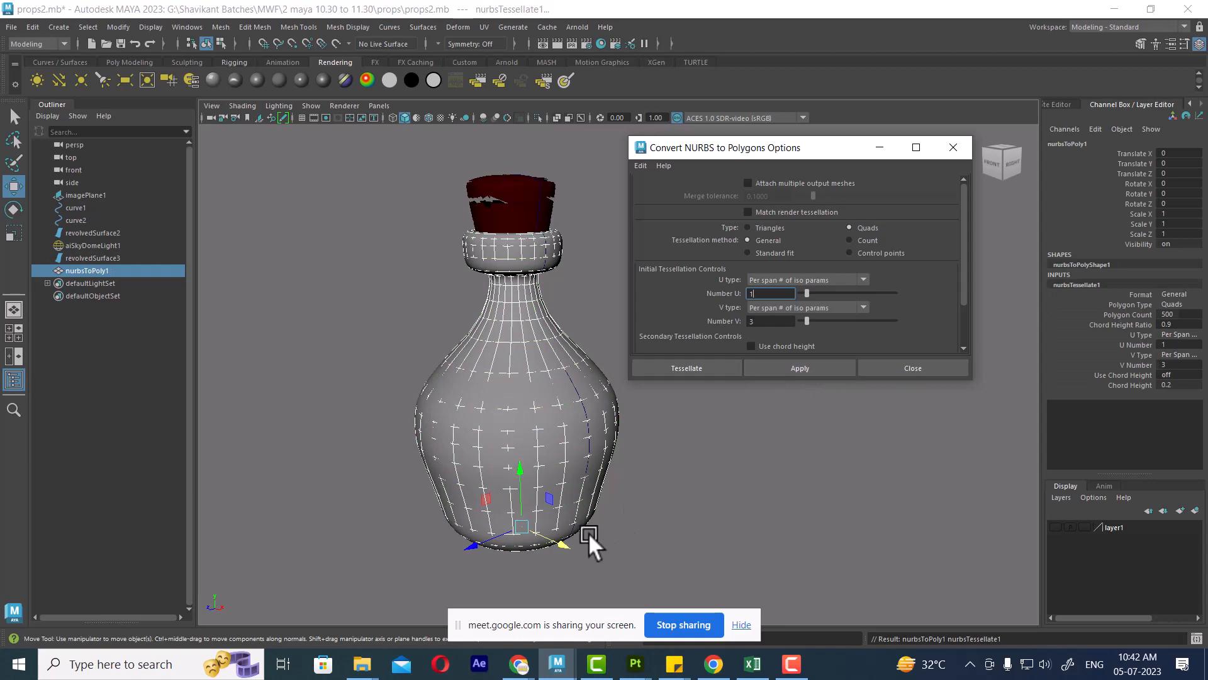
Move the polygon bottle about 0.75 units along X and turn on wireframe on shaded to compare it with the NURBS original
drag(566, 542, 622, 557)
click(422, 448)
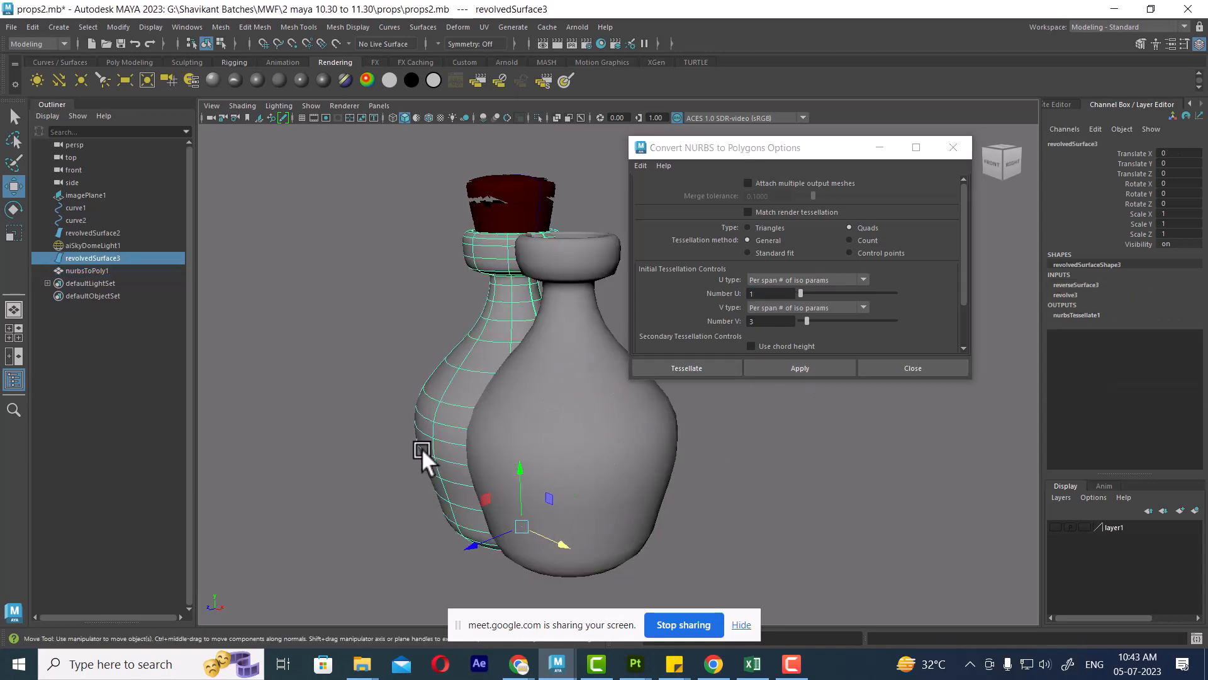
click(539, 422)
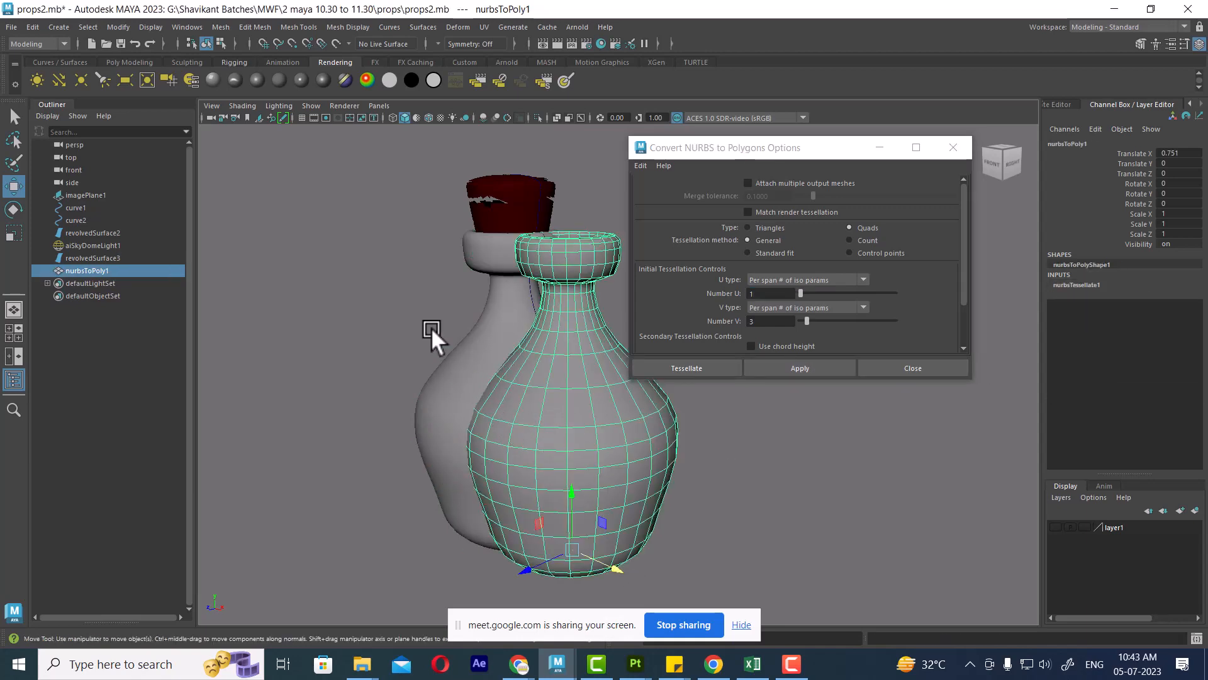
click(430, 118)
alt+drag(472, 372, 506, 410)
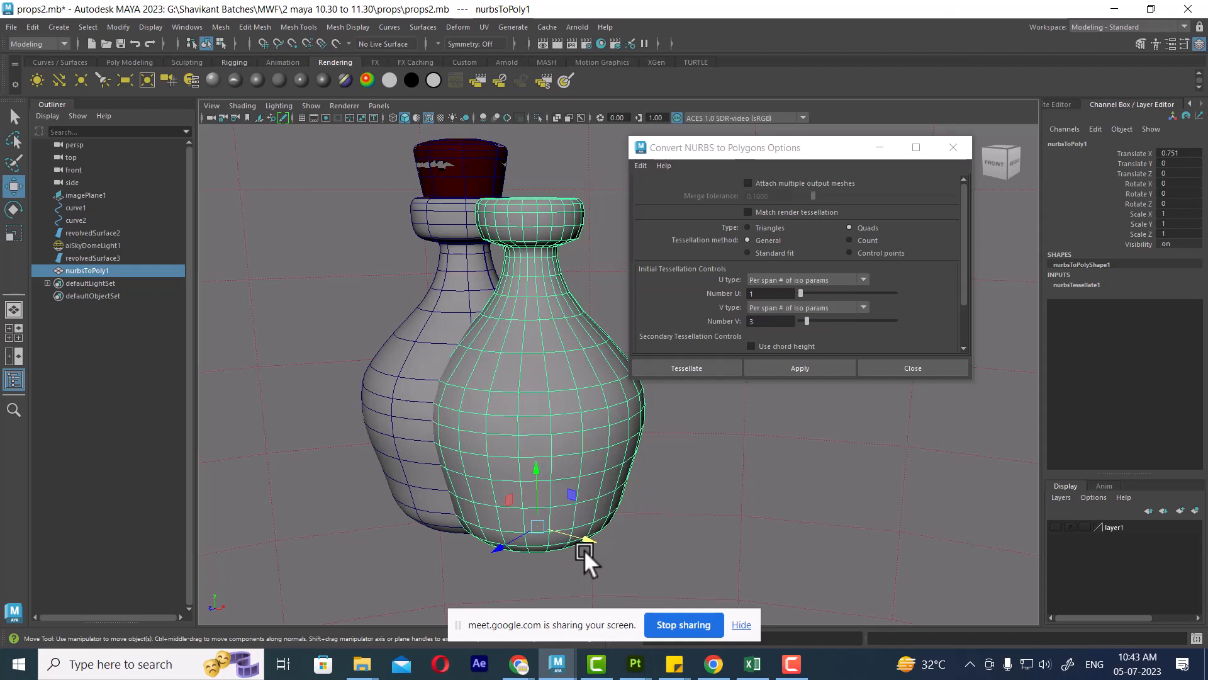
Delete the displaced polygon bottle and convert the NURBS bottle body to polygons again in its original place
drag(587, 538, 614, 542)
key(Delete)
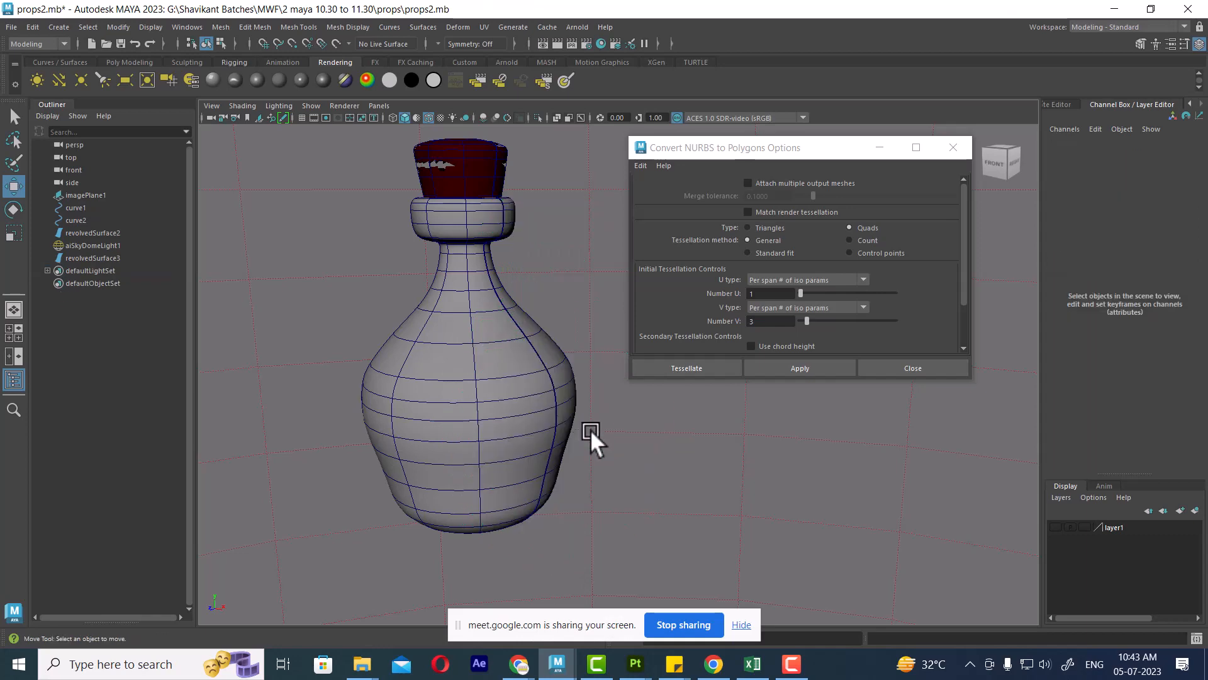
click(519, 379)
click(808, 367)
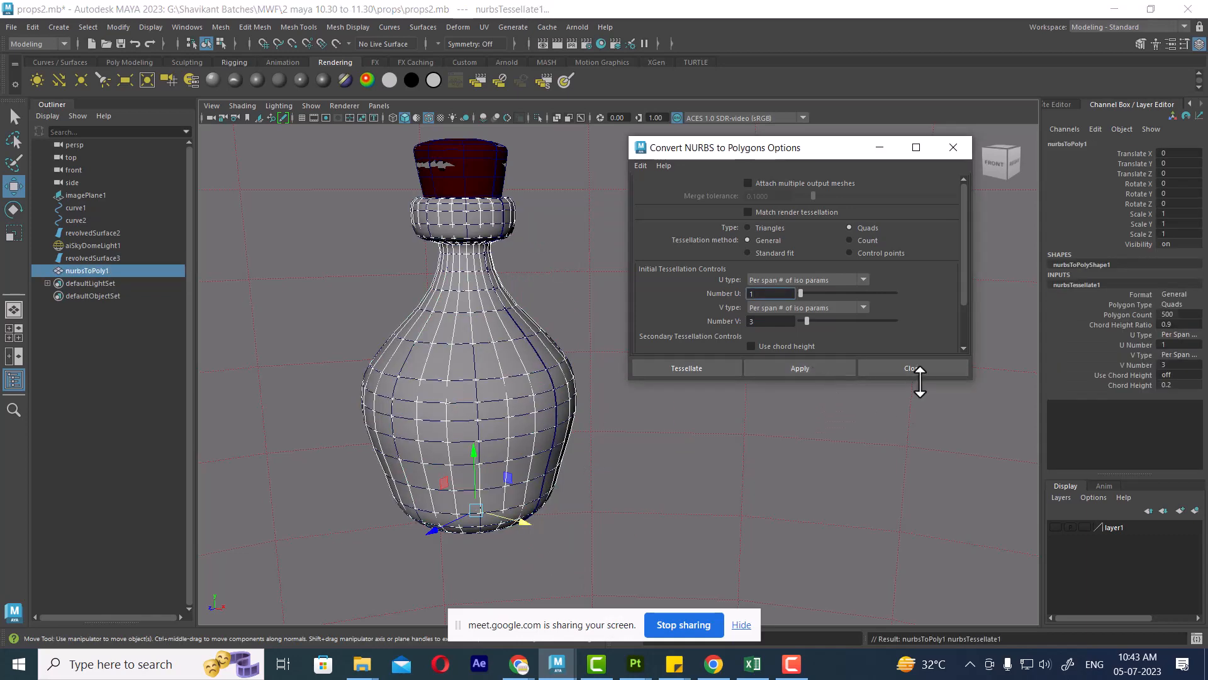
click(913, 369)
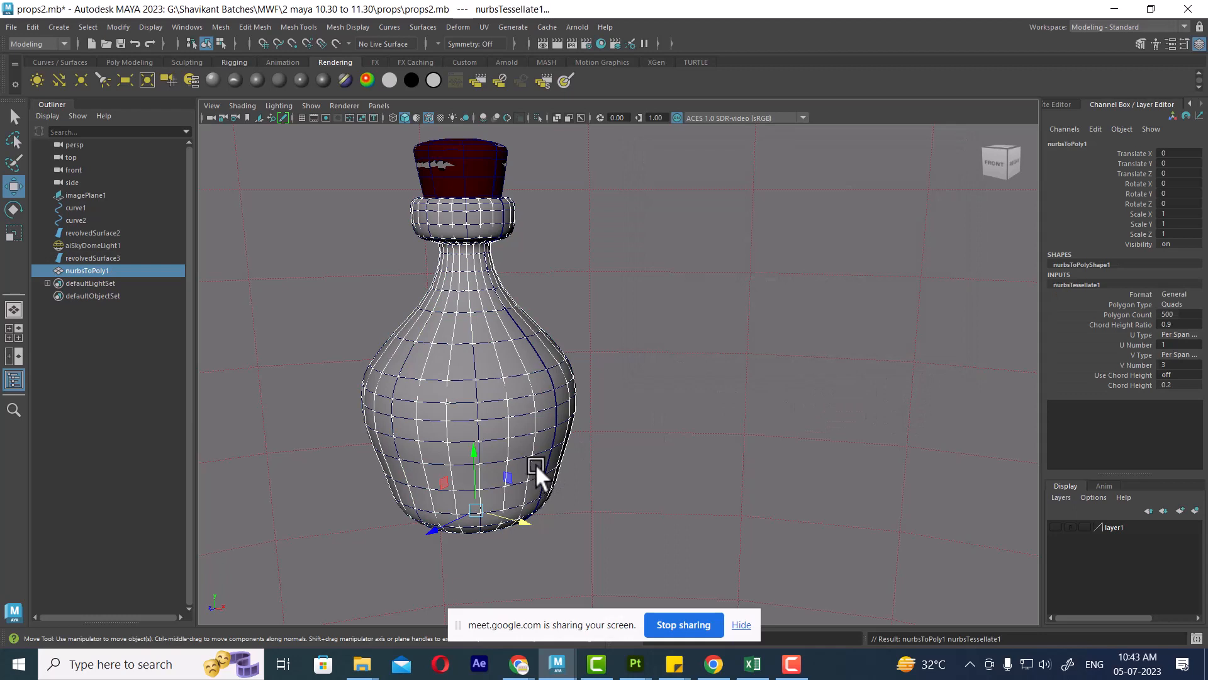
Hide the polygon bottle, delete the NURBS bottle surface beneath it and show the polygon bottle again
key(ctrl+h)
click(489, 410)
key(Delete)
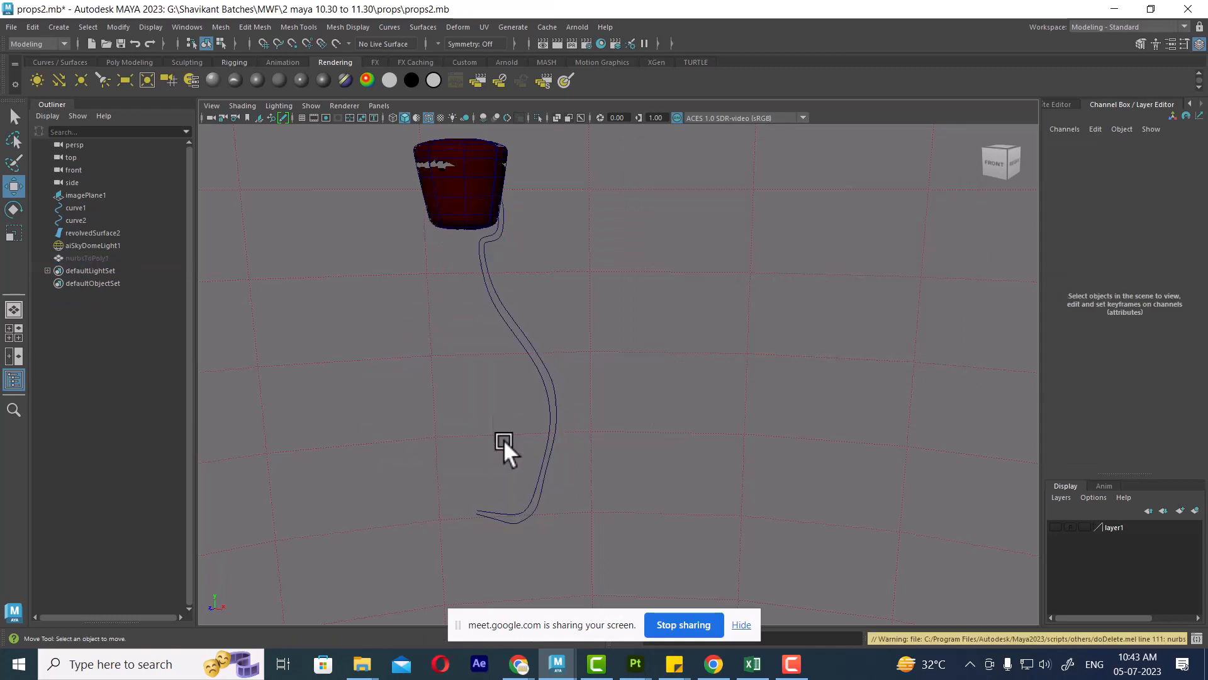
key(ctrl+shift+h)
click(495, 406)
scroll(527, 326, up, 2)
alt+middle_drag(528, 326, 580, 403)
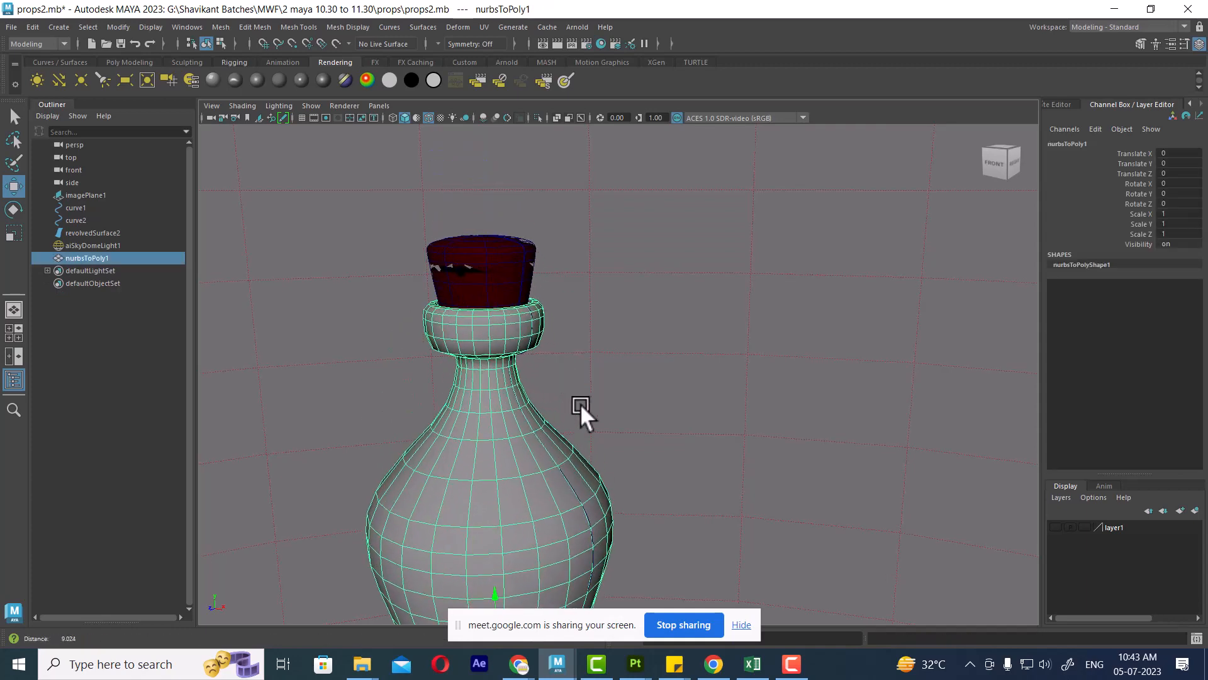
Convert the cork's NURBS surface to polygons with the same conversion settings
click(457, 269)
alt+drag(457, 269, 531, 320)
alt+middle_drag(530, 320, 538, 281)
scroll(538, 280, up, 2)
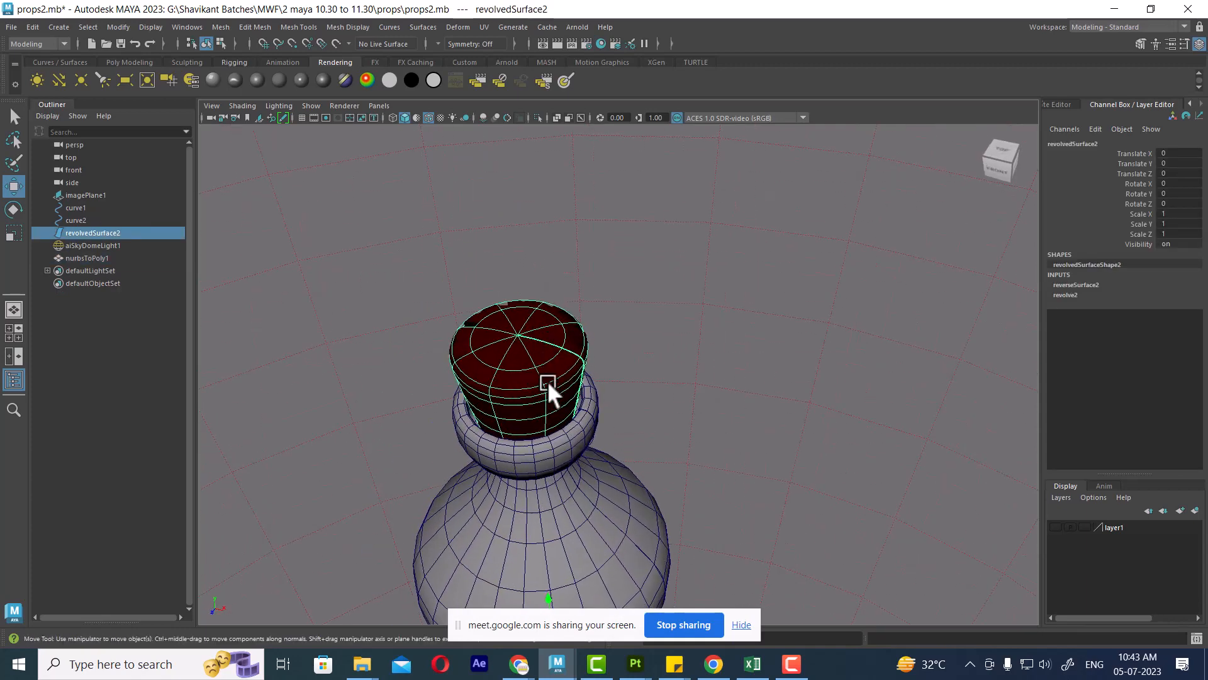
alt+drag(547, 381, 550, 368)
alt+middle_drag(549, 368, 562, 373)
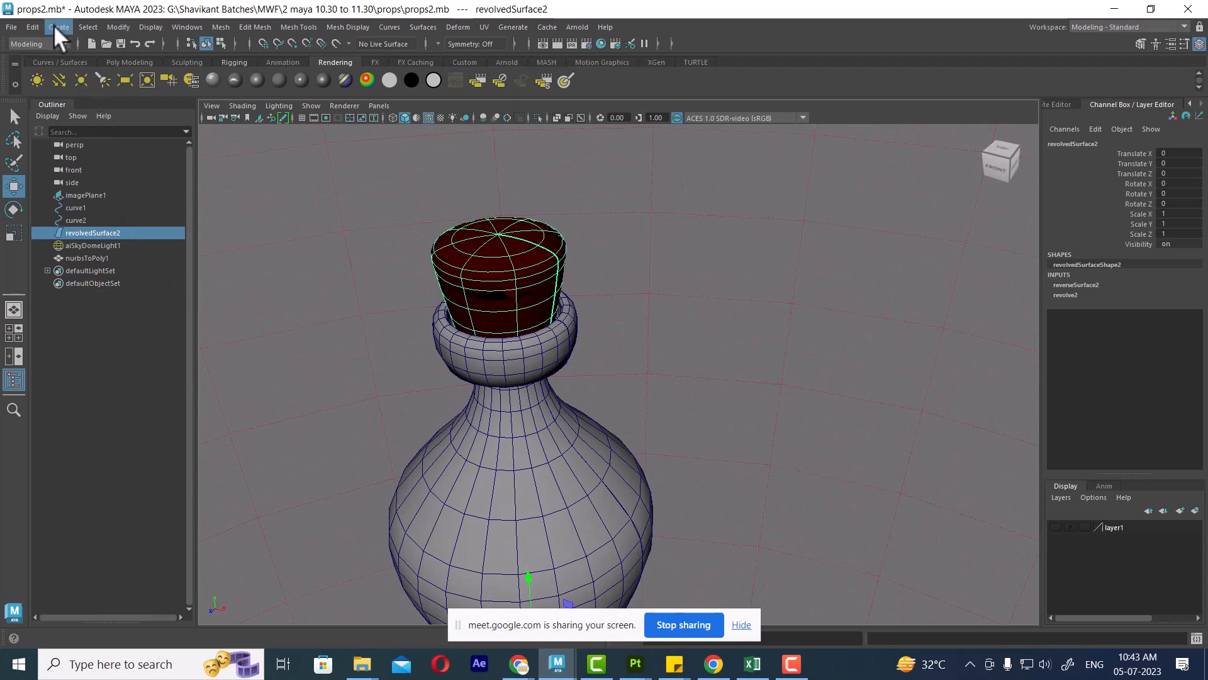
click(106, 27)
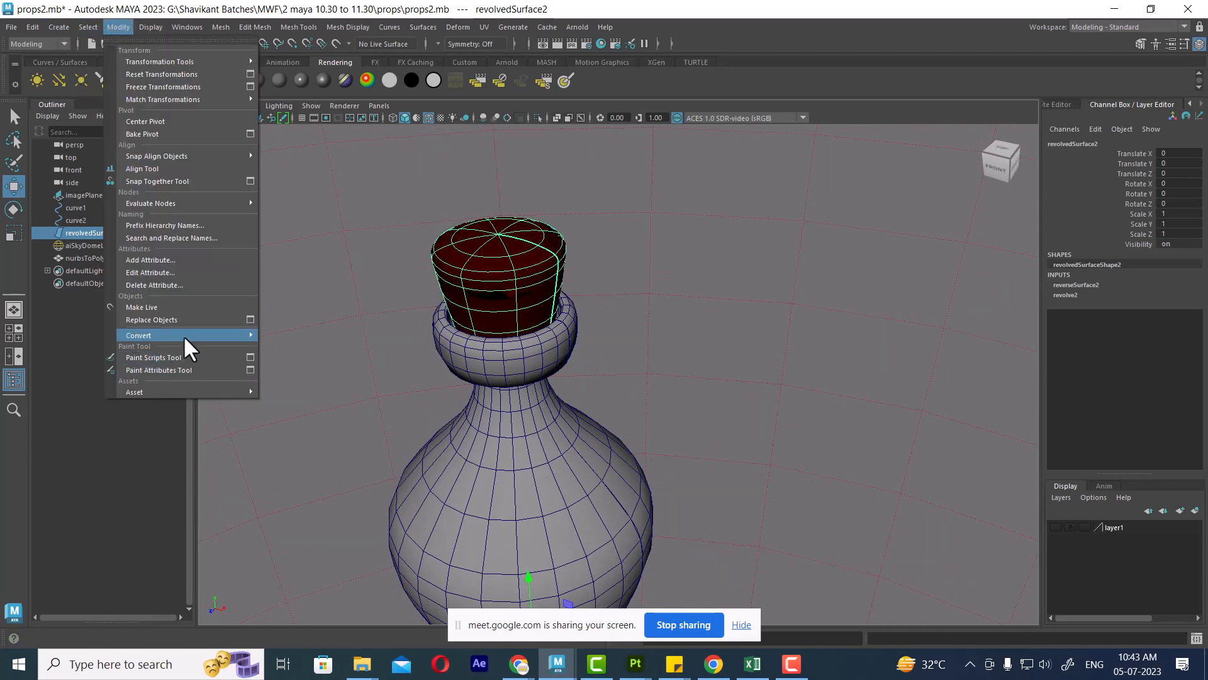
mouse_move(183, 336)
click(372, 336)
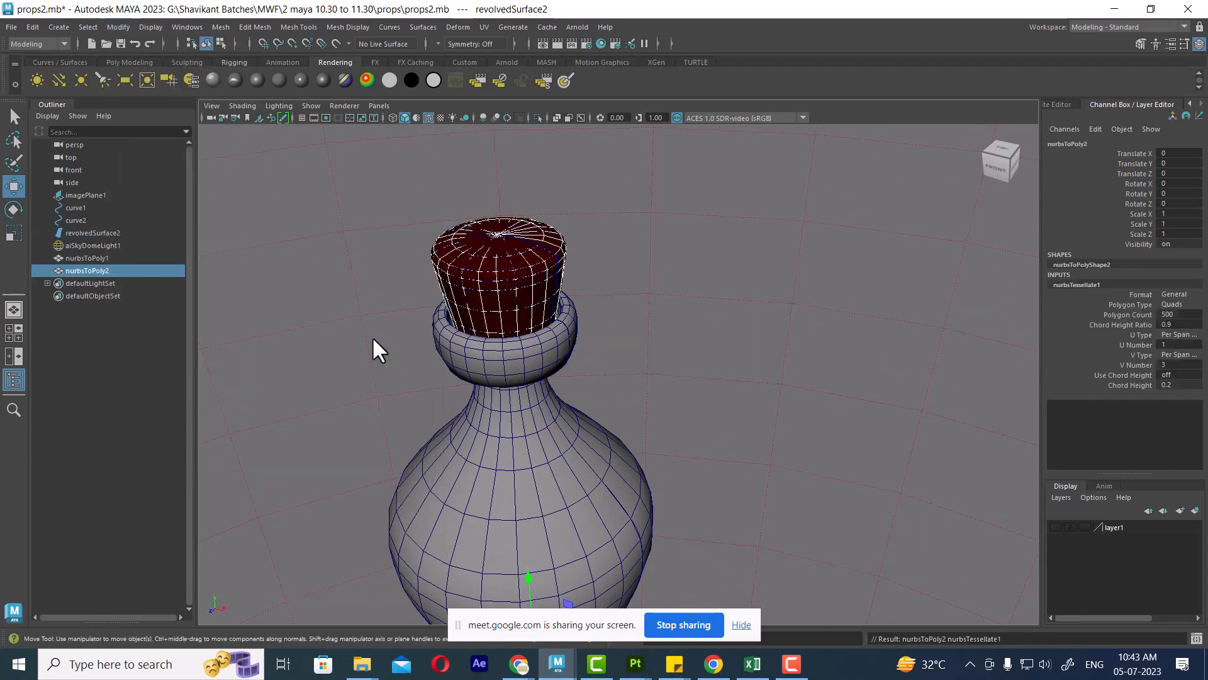
Hide the polygon cork, delete the cork's NURBS surface beneath it and show the polygon cork again
click(670, 319)
click(530, 296)
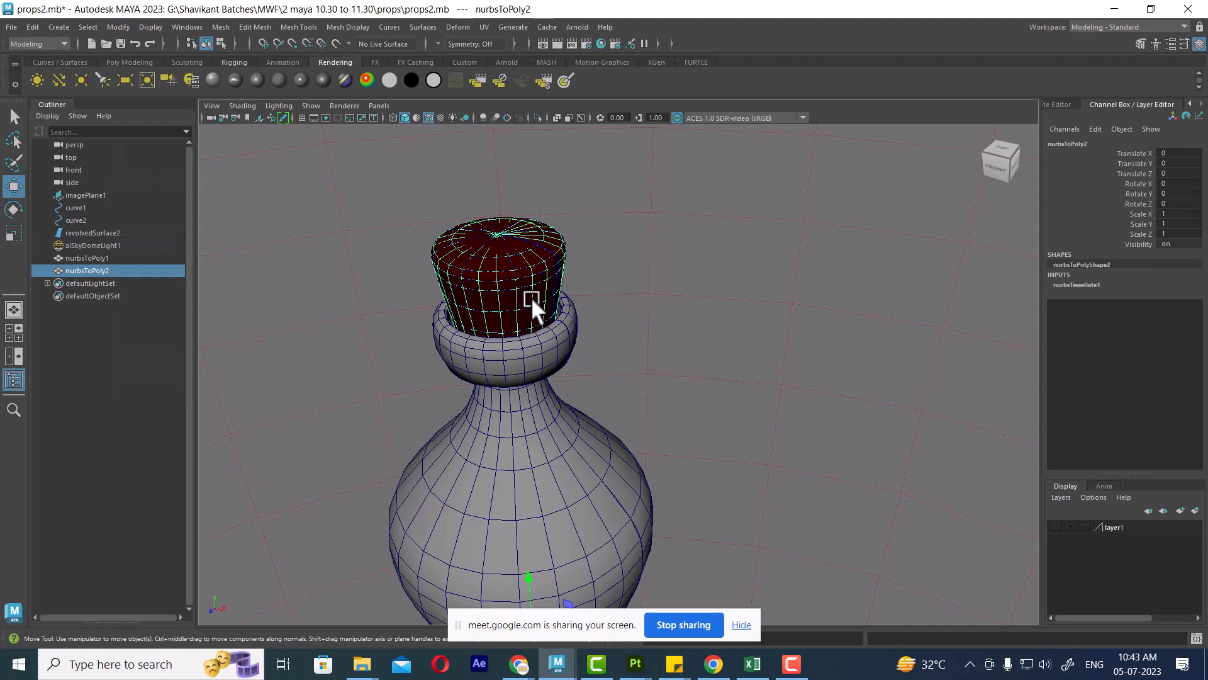
click(493, 296)
key(Delete)
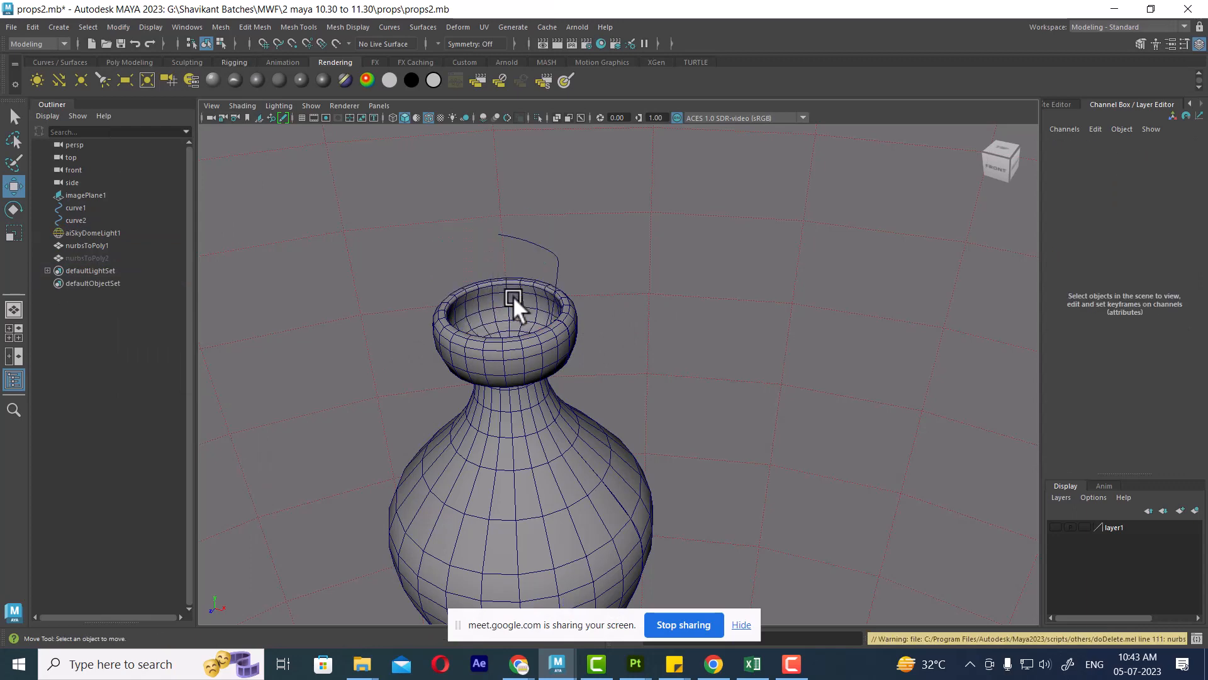
key(ctrl+shift+h)
click(509, 290)
alt+drag(508, 278, 502, 349)
scroll(496, 289, down, 4)
alt+middle_drag(502, 349, 688, 406)
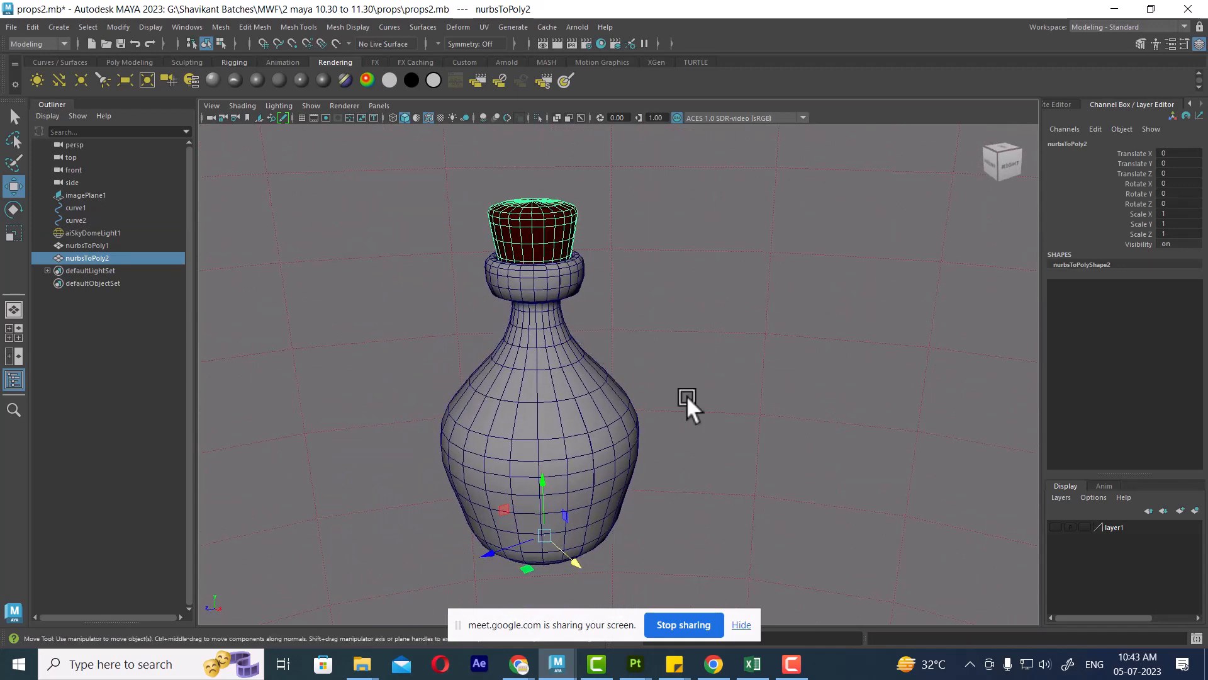
Switch to the UV Editing workspace and select the polygon cork to display its UVs
click(741, 625)
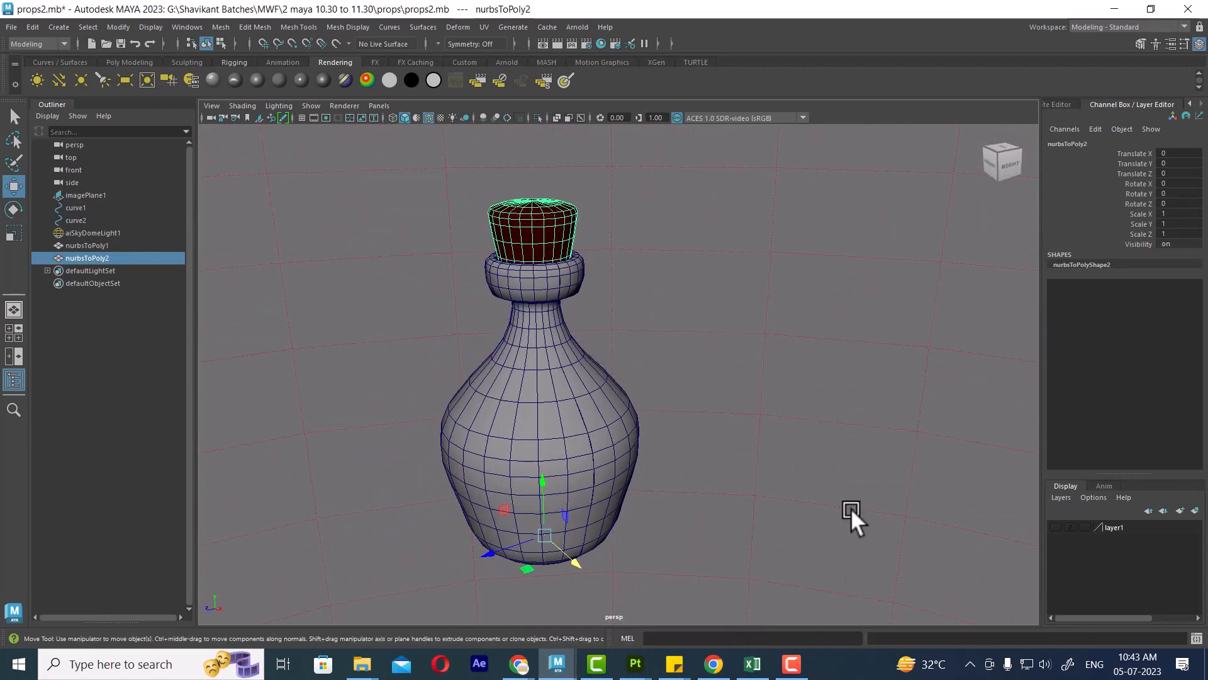
click(1108, 29)
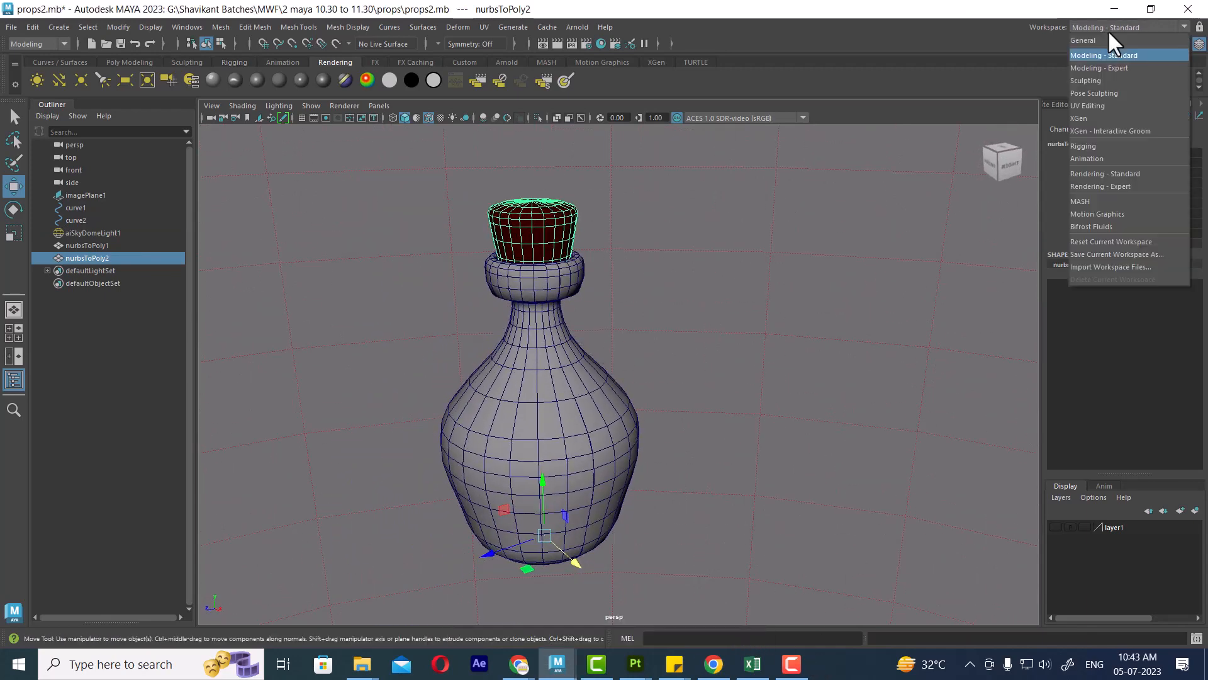
click(1098, 107)
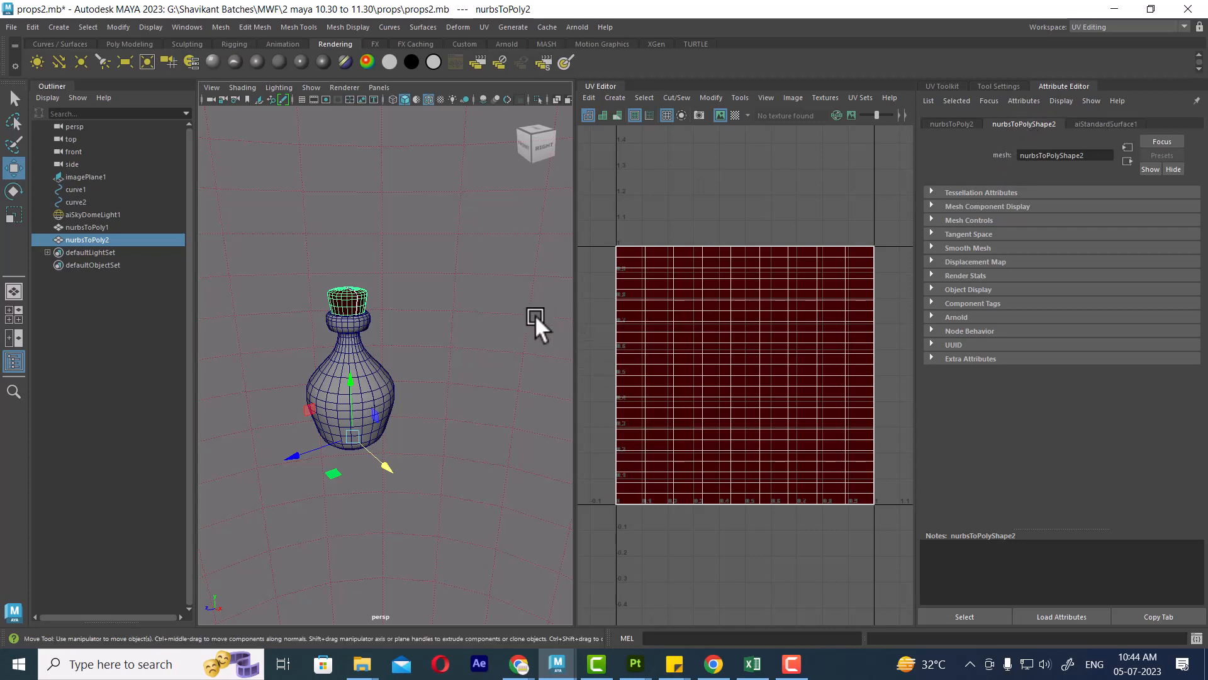
scroll(451, 338, up, 3)
alt+middle_drag(427, 365, 469, 357)
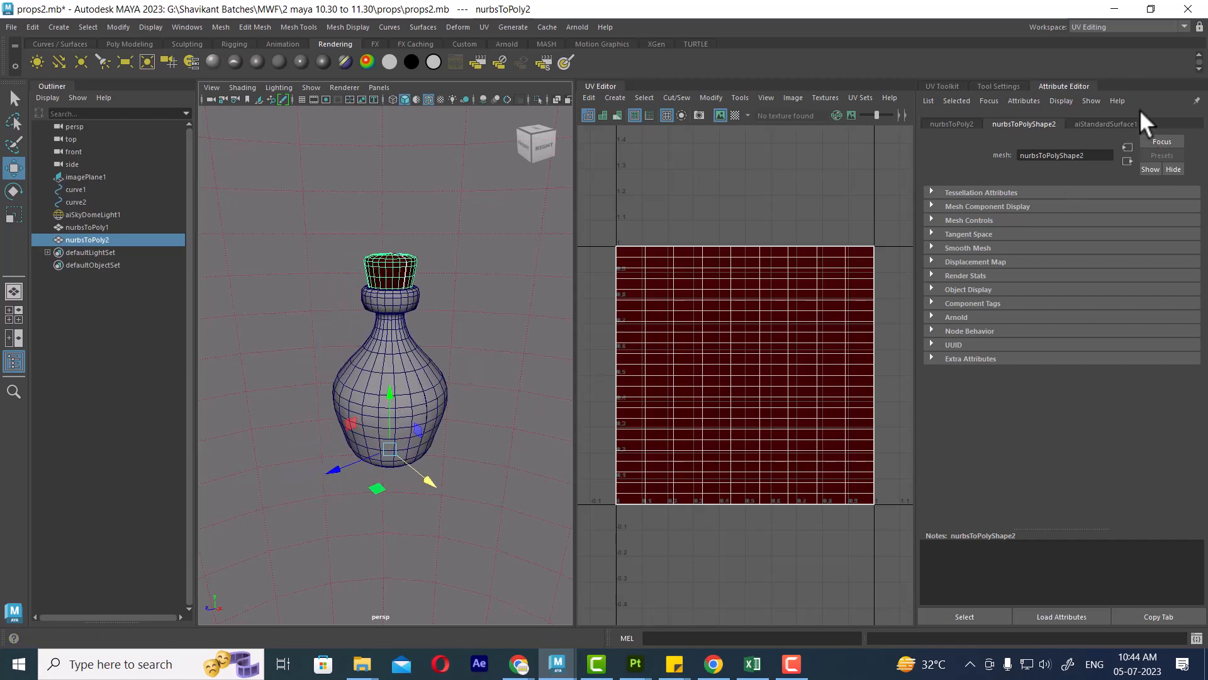
scroll(418, 322, up, 2)
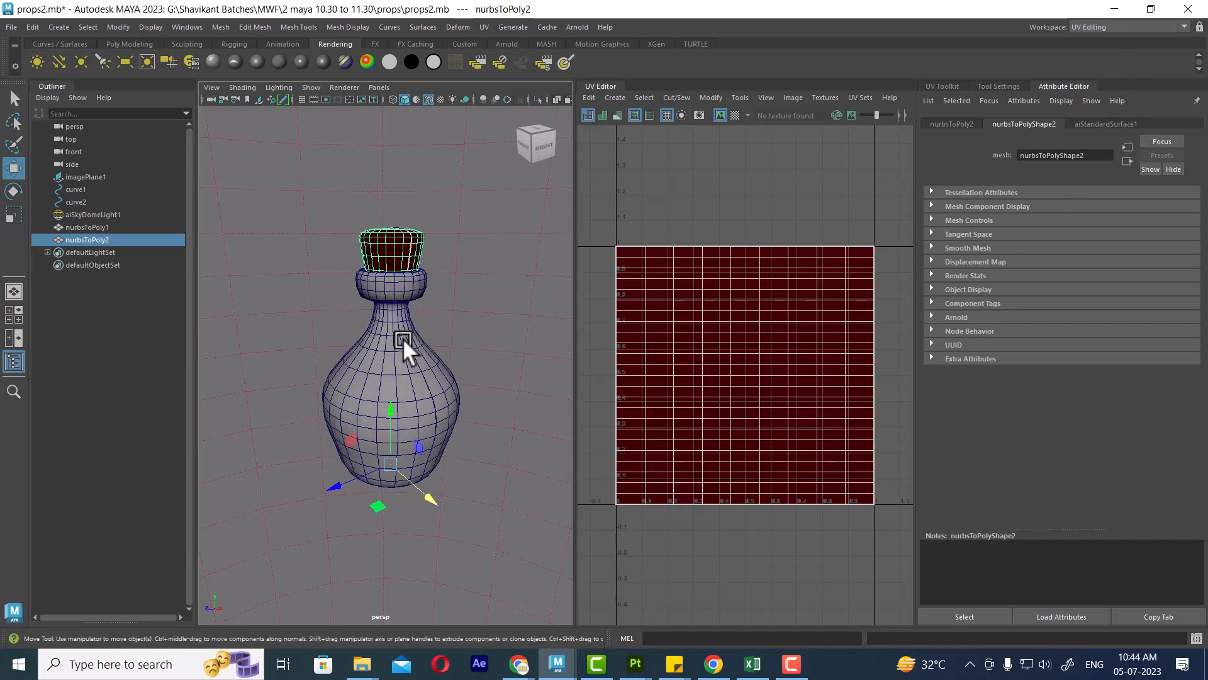
click(395, 259)
click(388, 247)
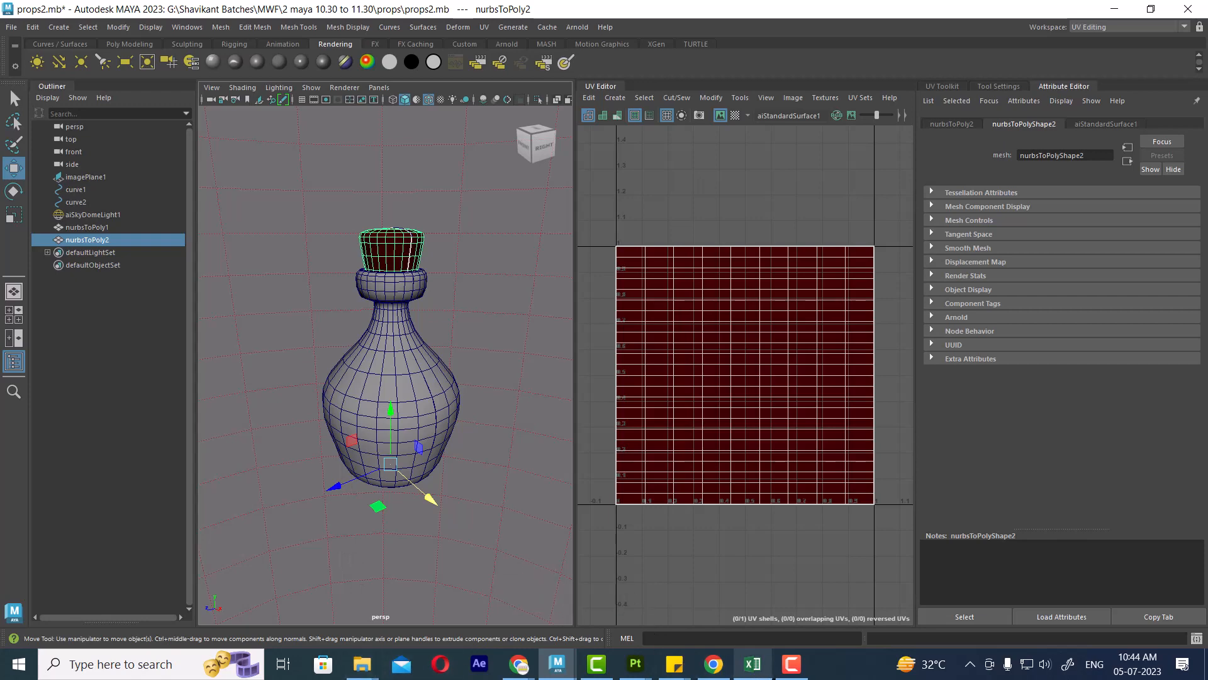
click(790, 667)
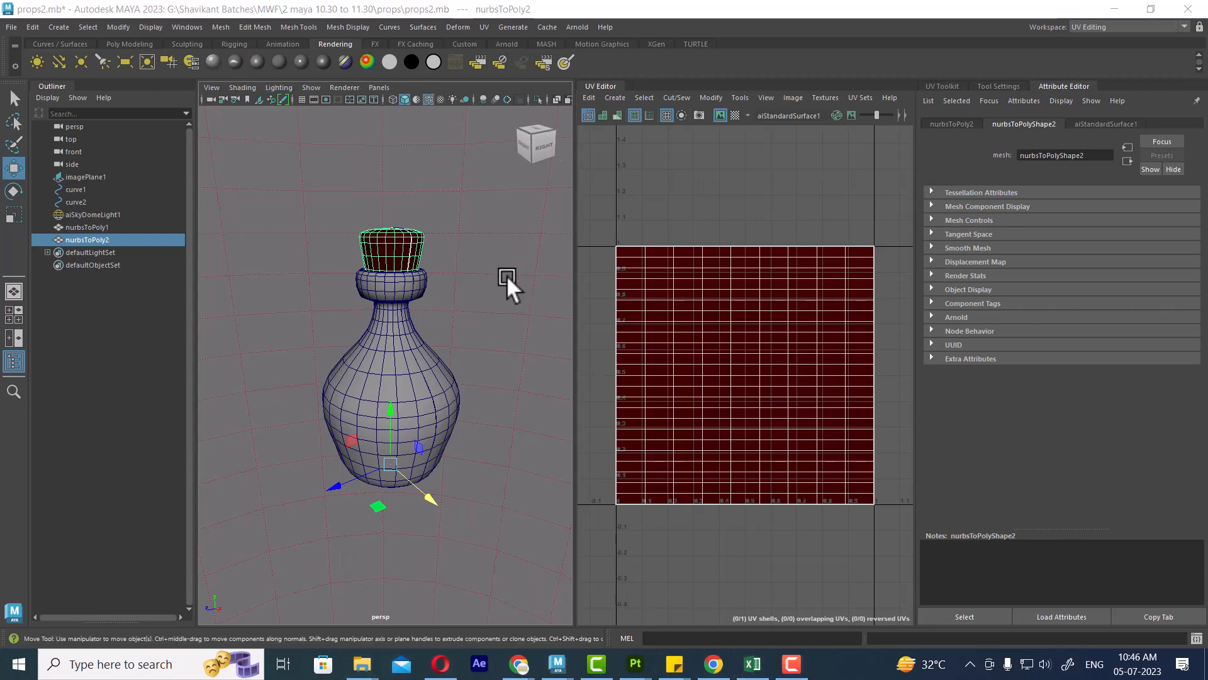
click(507, 278)
click(391, 252)
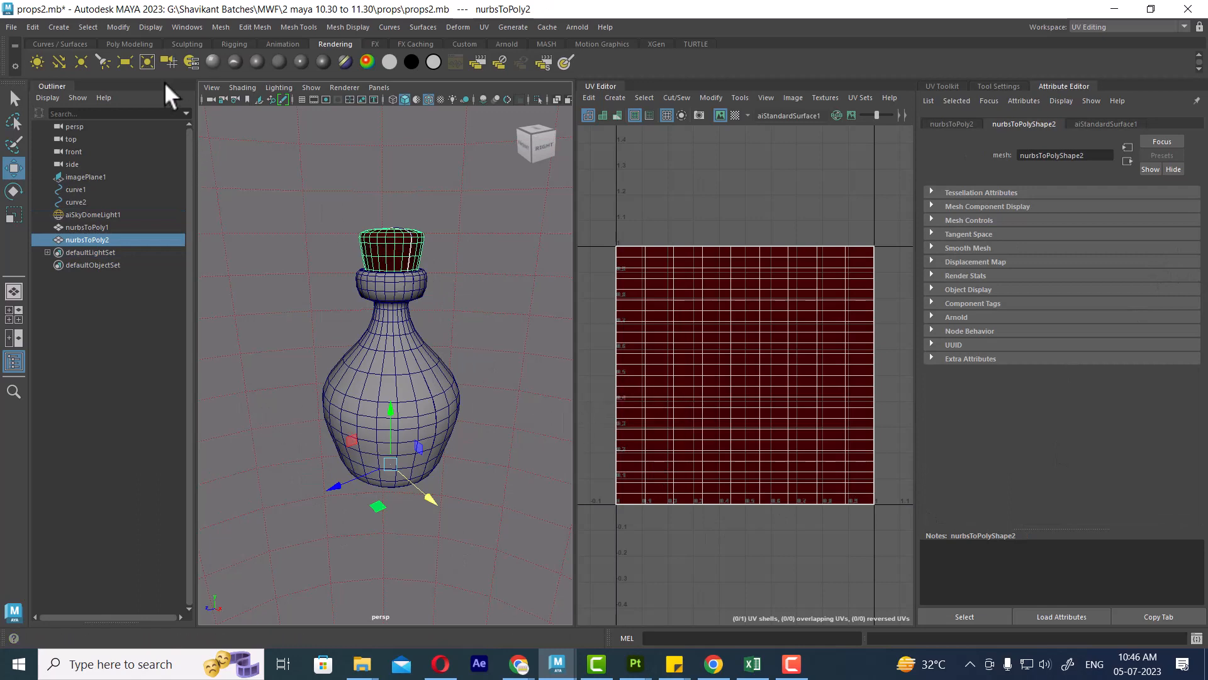
click(390, 195)
key(ctrl+space)
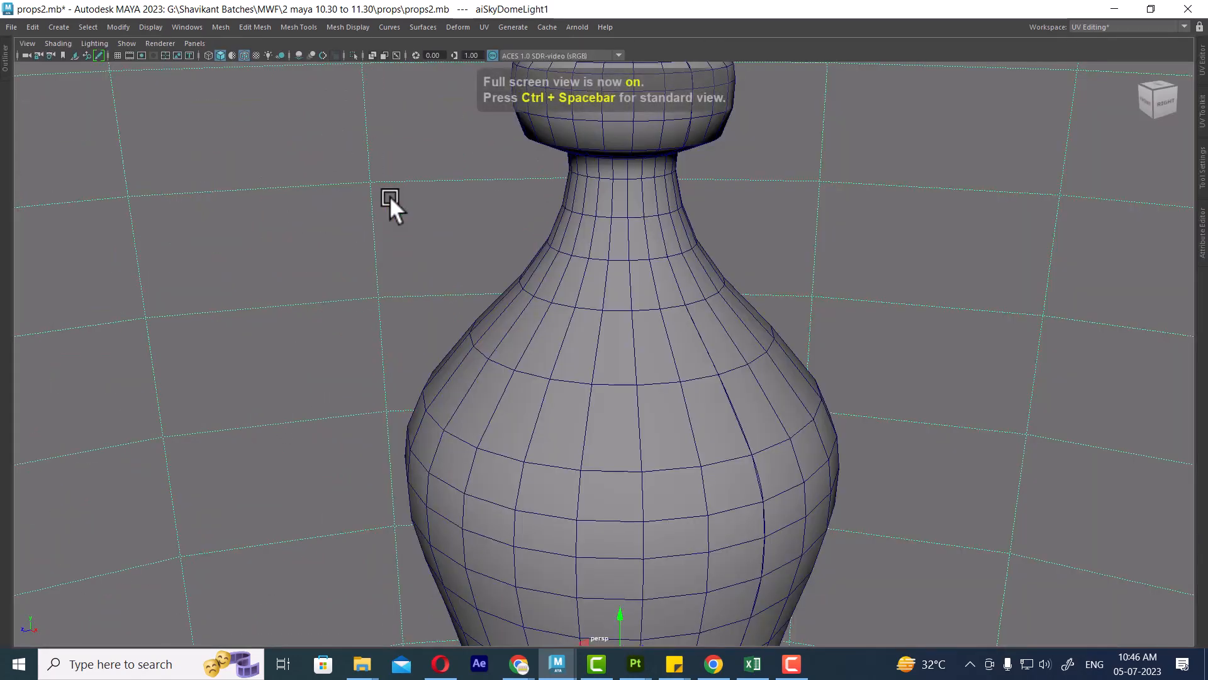
key(ctrl+space)
click(1125, 27)
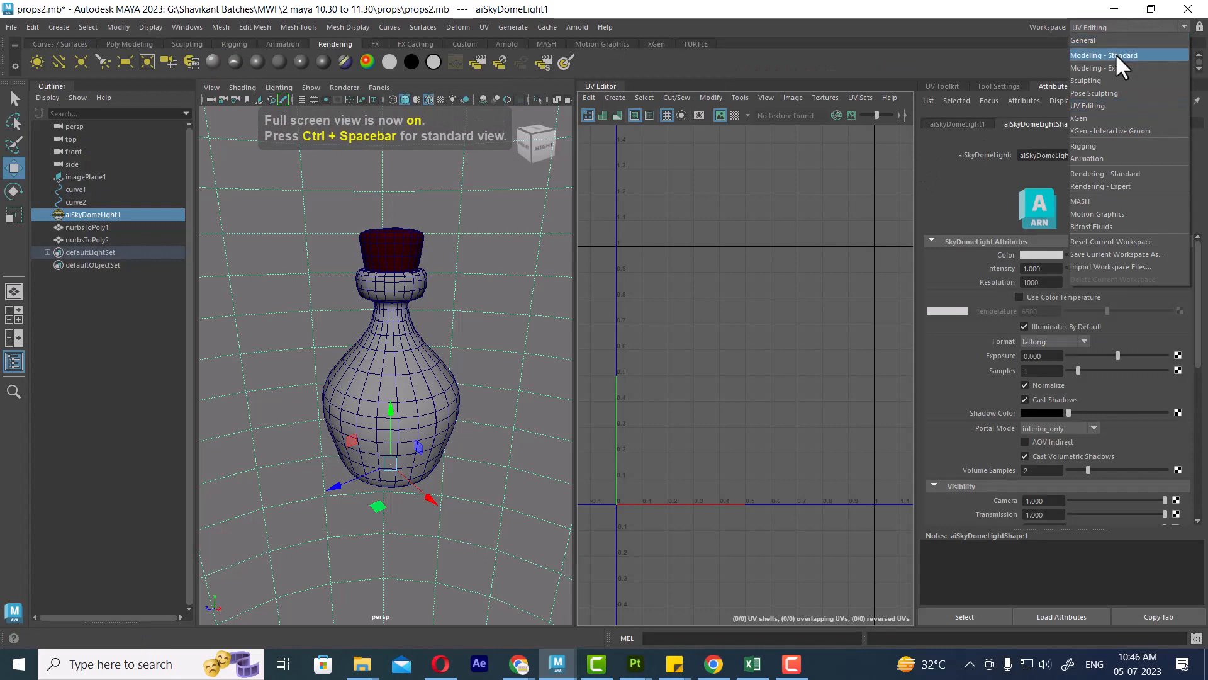
click(1116, 54)
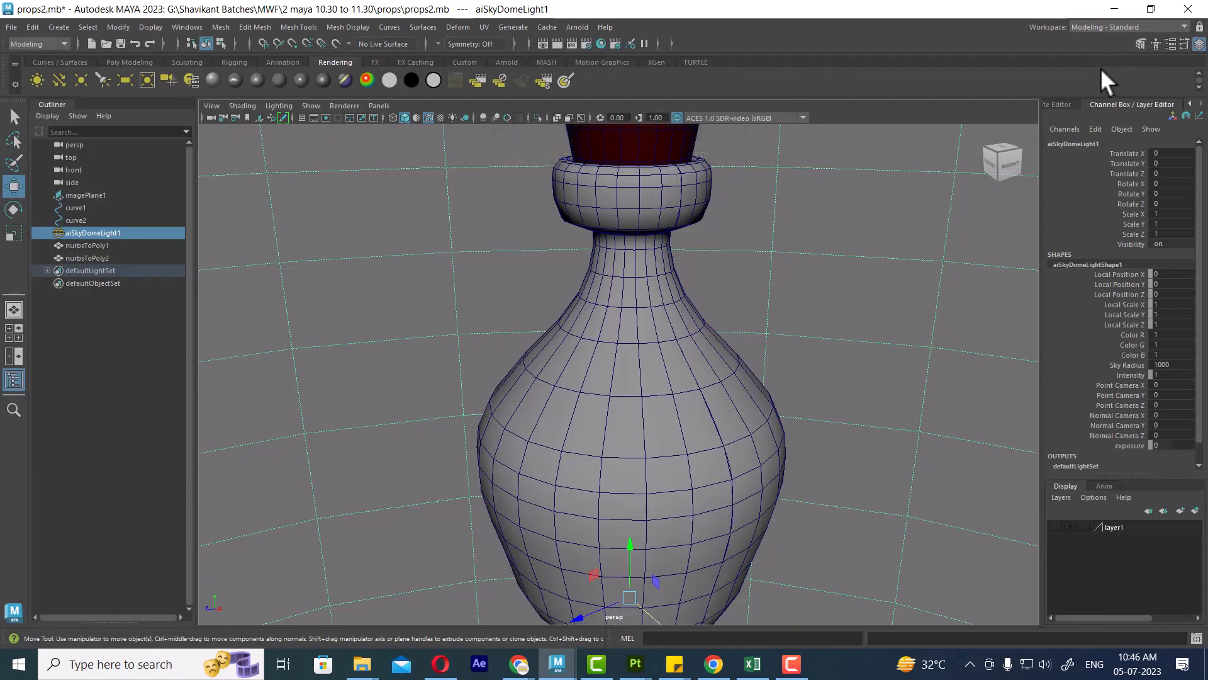
click(1102, 27)
click(1108, 104)
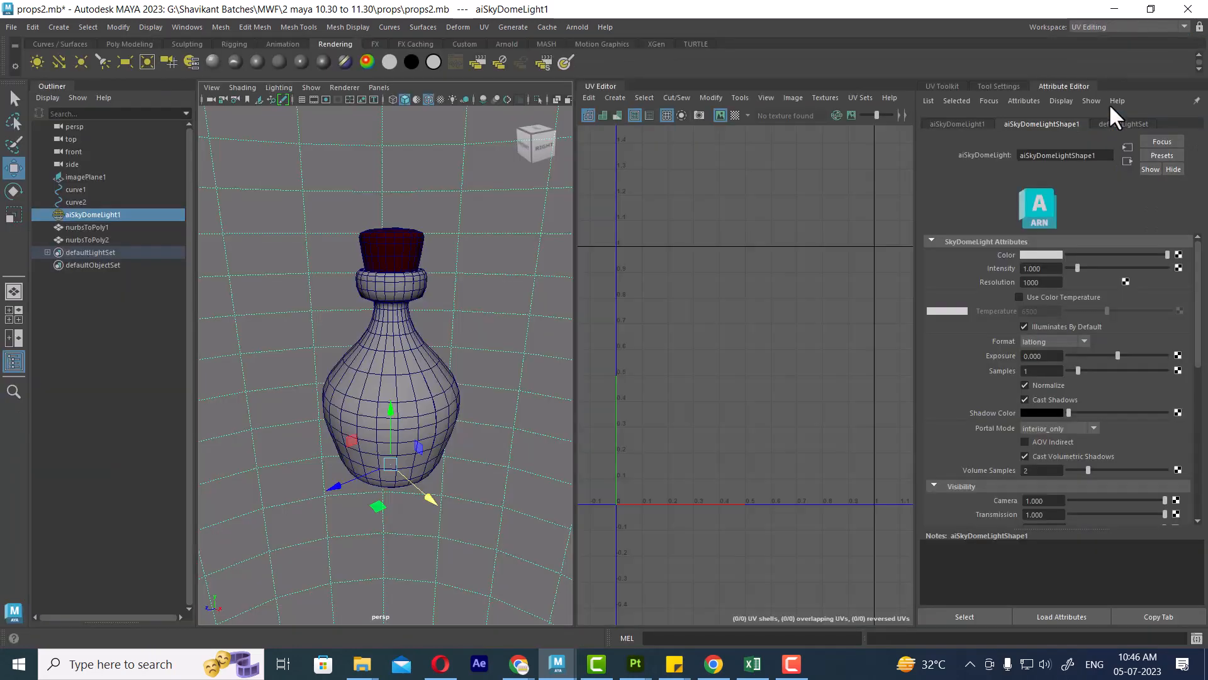
Turn on the Status Line and select the polygon bottle body to display its UVs
key(space)
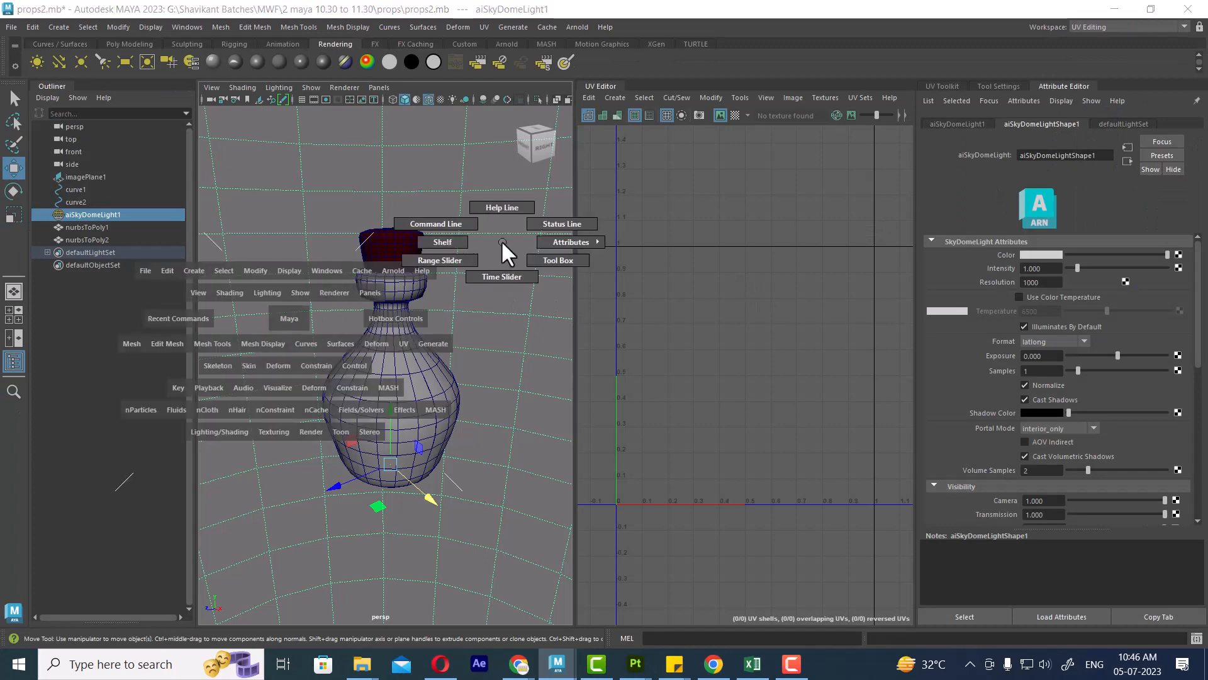
click(561, 223)
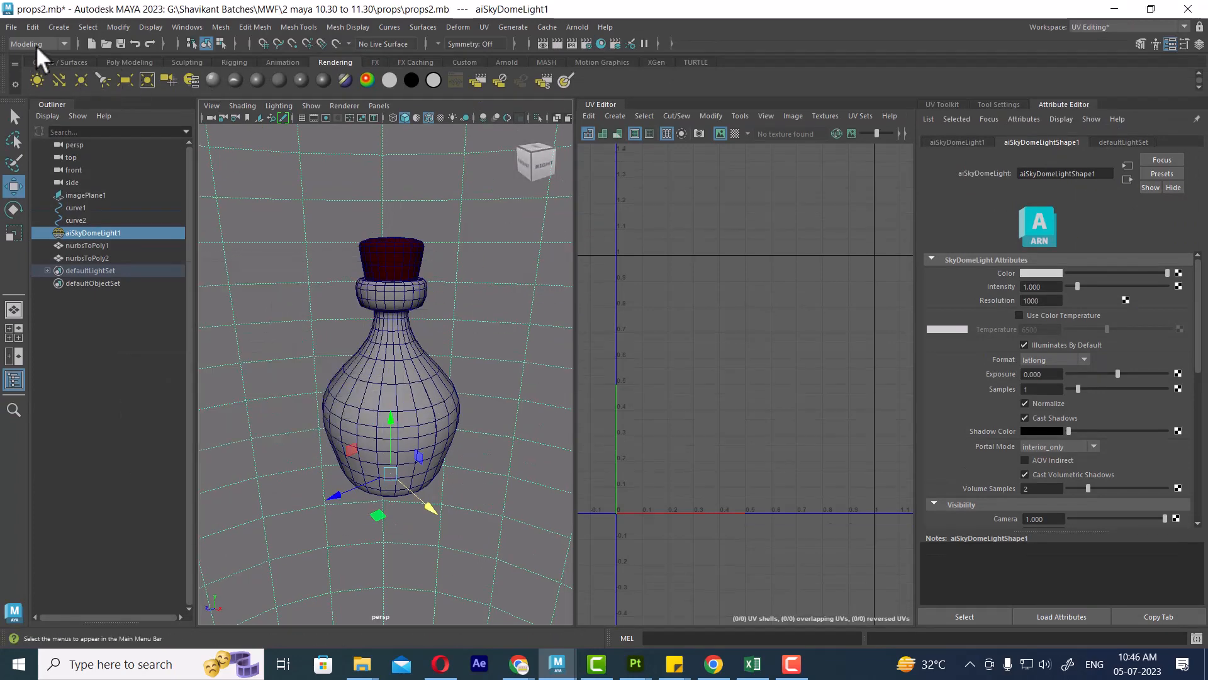
click(386, 376)
scroll(775, 428, up, 1)
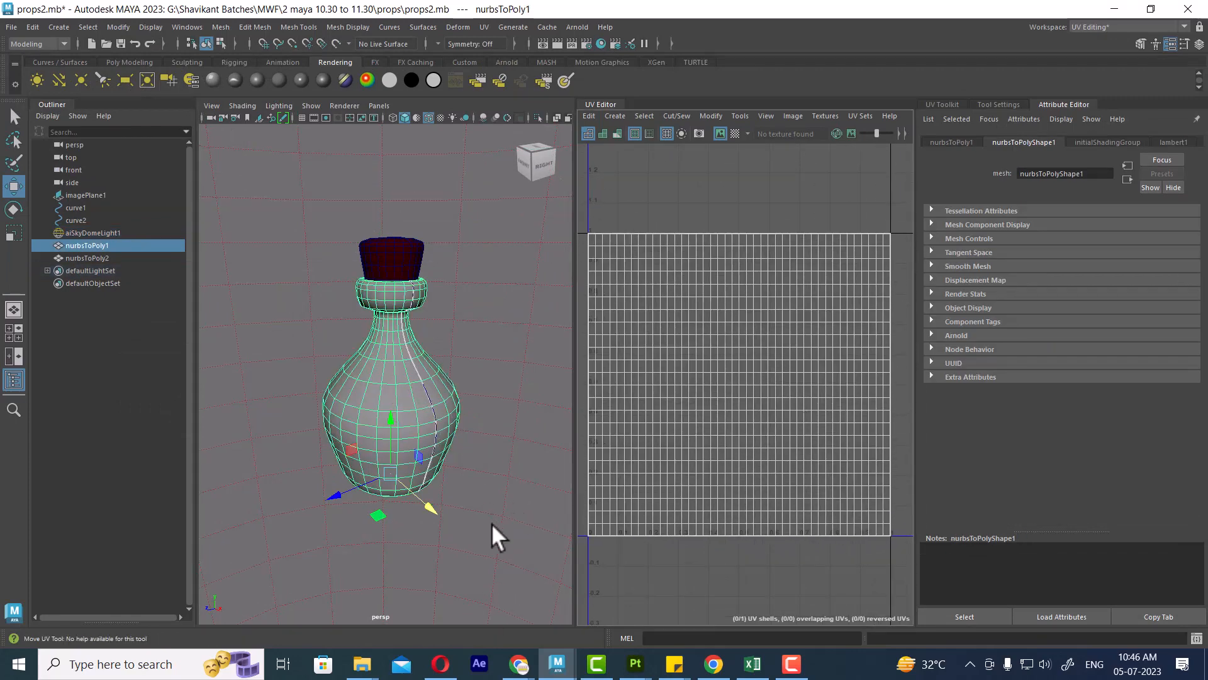
alt+drag(492, 523, 471, 509)
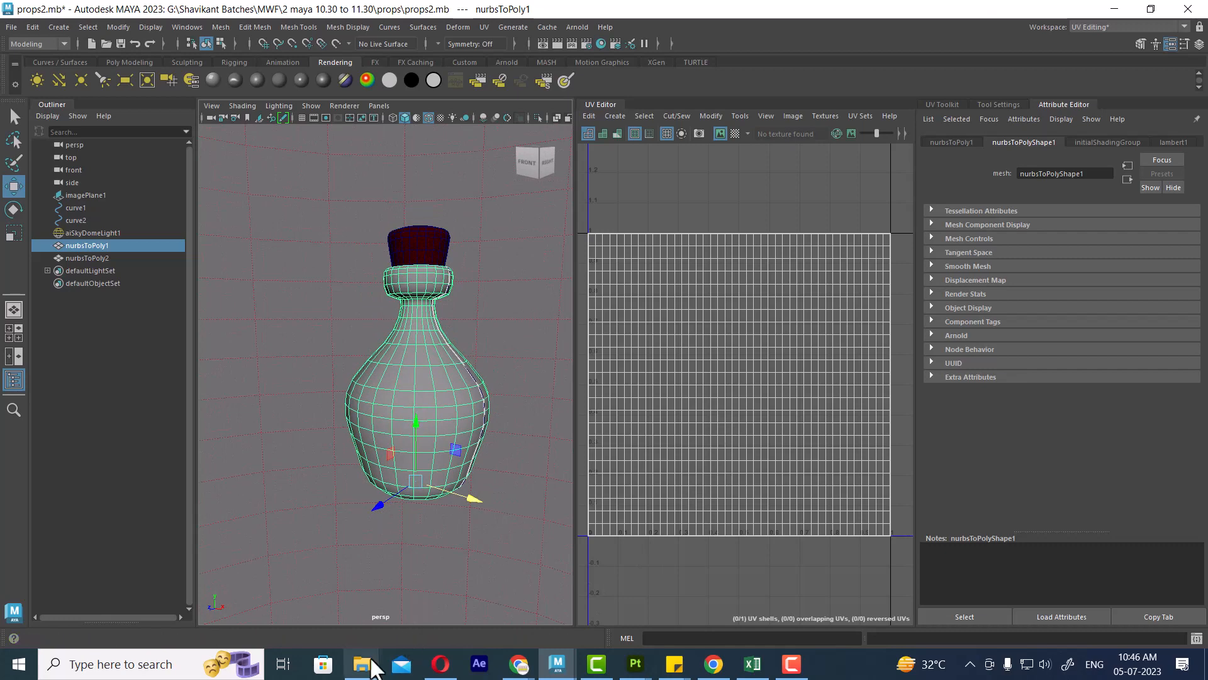
Switch to File Explorer, copy the path of the prop 4 folder and return to Maya
mouse_move(373, 667)
click(472, 610)
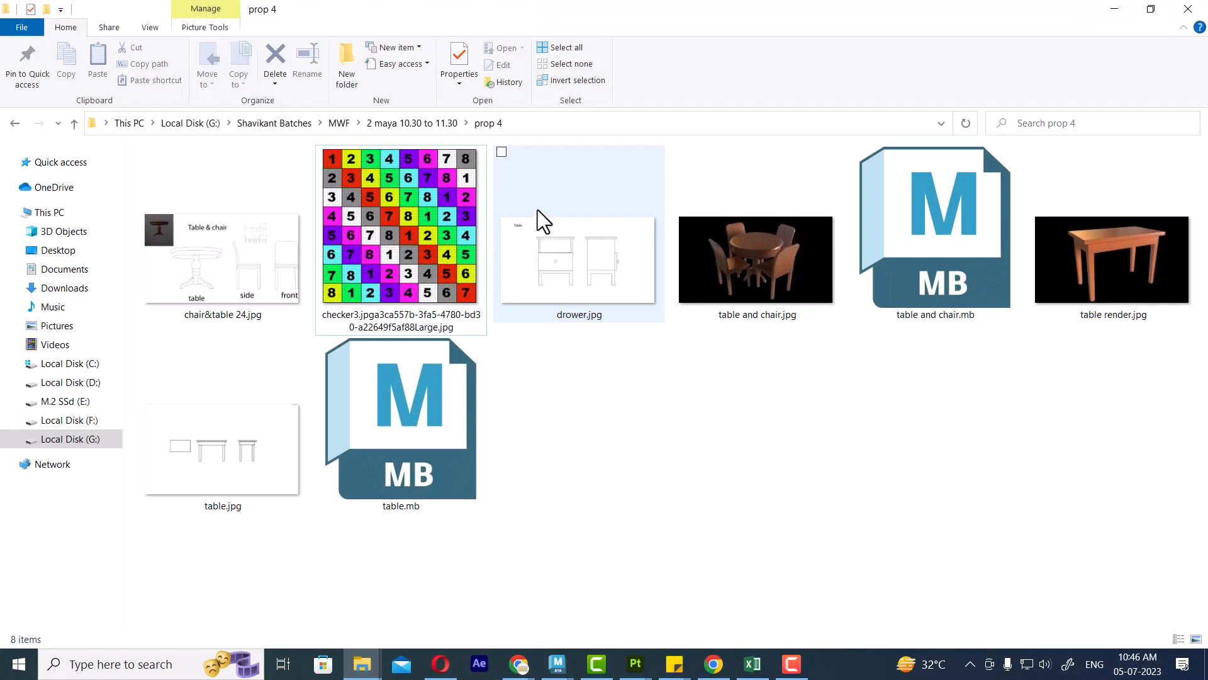
click(556, 125)
click(1114, 9)
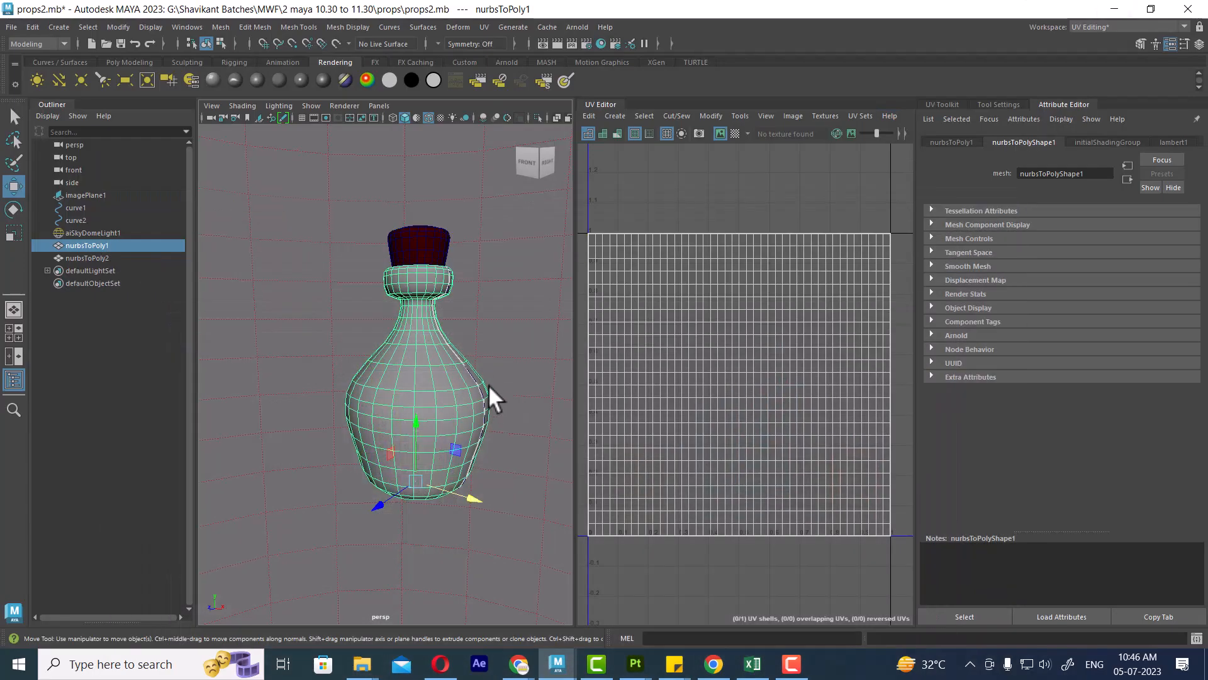
Assign a new Lambert material to the bottle body and connect a File texture to its Color
right_drag(452, 331, 563, 544)
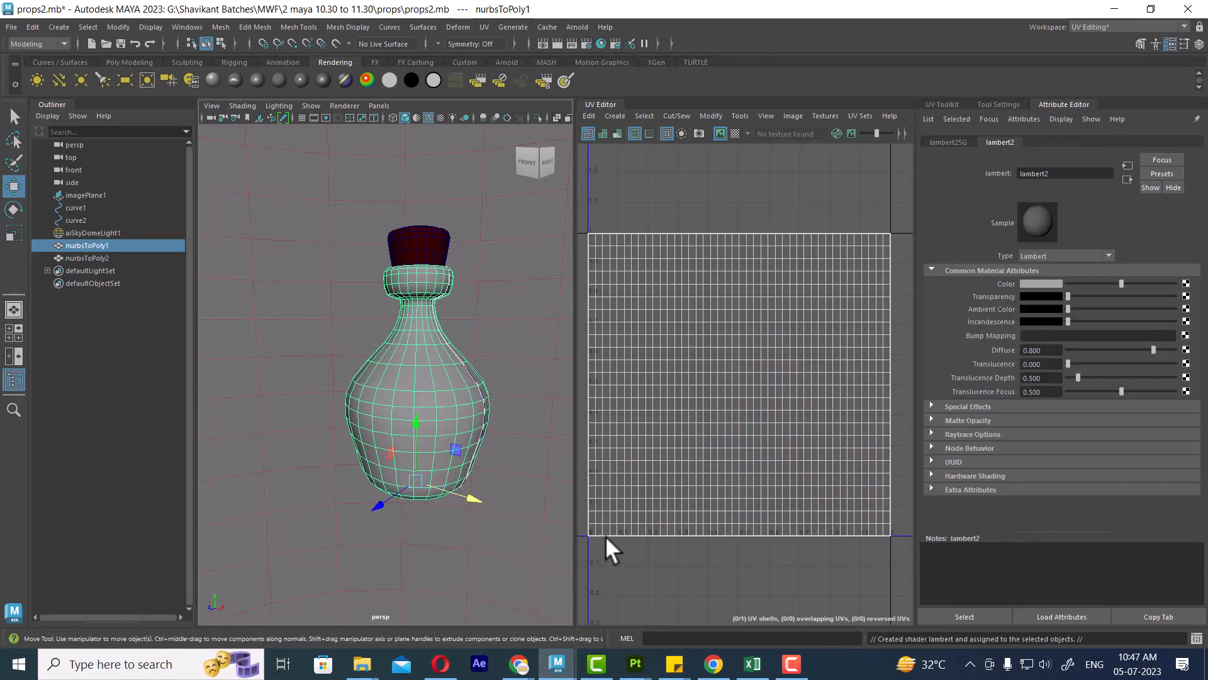
click(1186, 284)
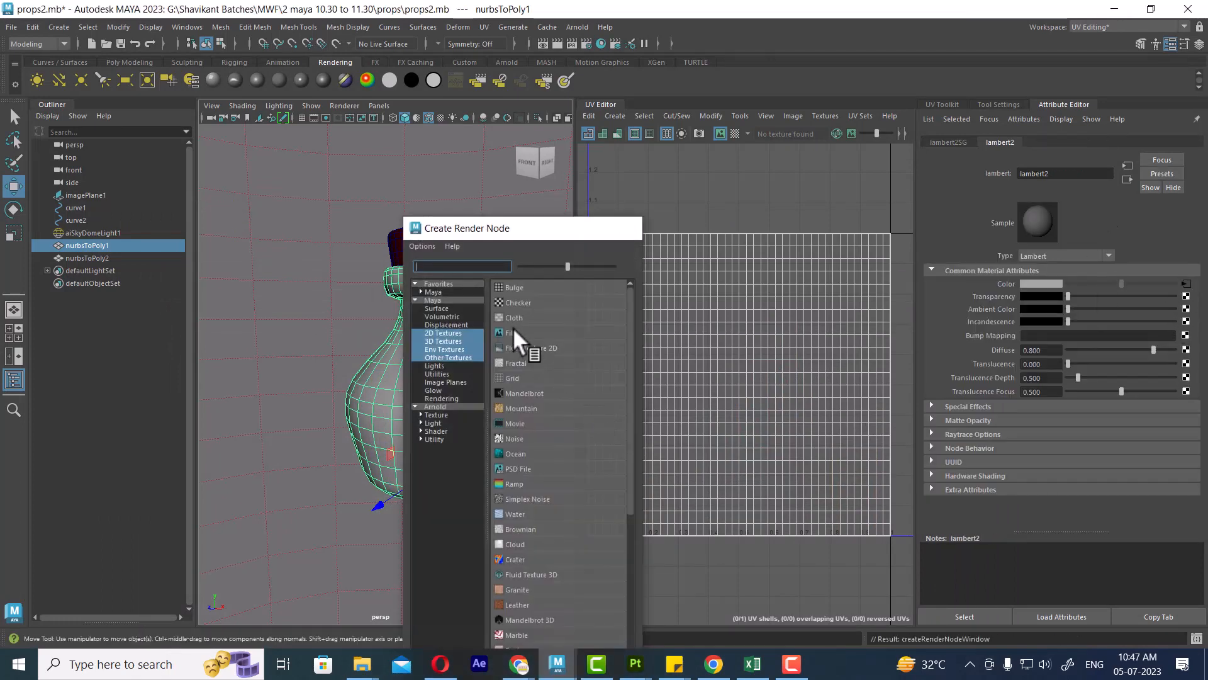
click(514, 330)
Load the numbered checker image checker3.jpga3ca557b-3fa5-4780-bd30-a22649f5af88Large.jpg from the prop 4 folder into the File texture
click(1180, 312)
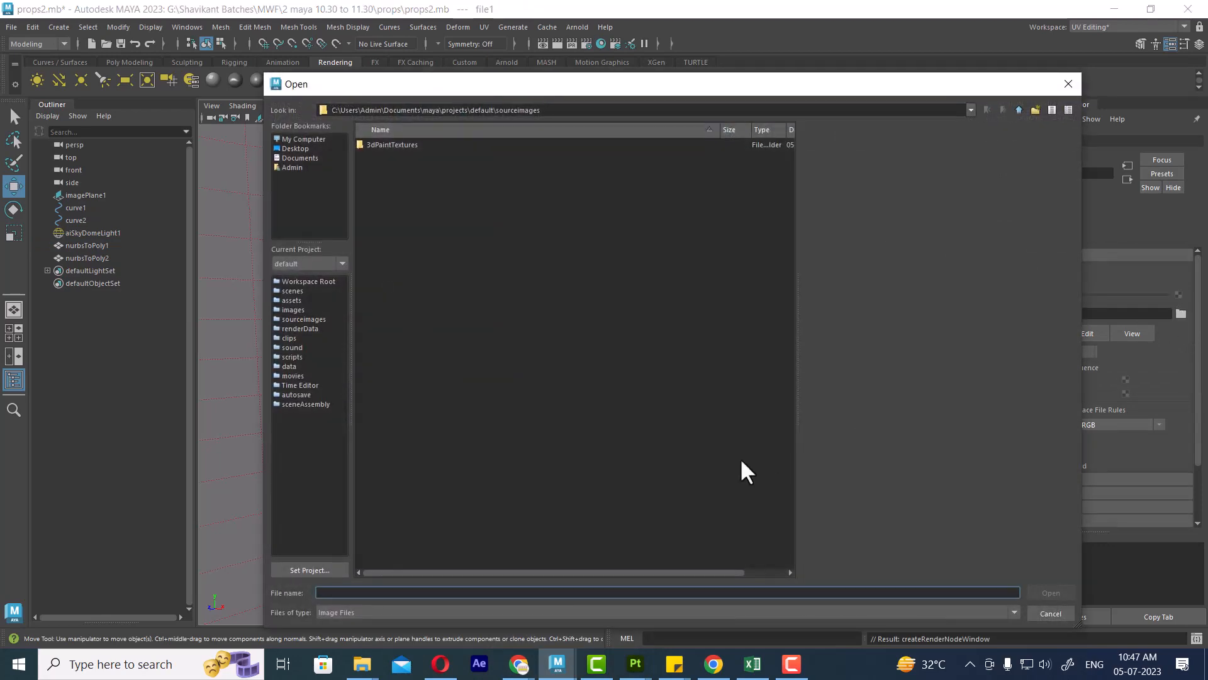
click(393, 180)
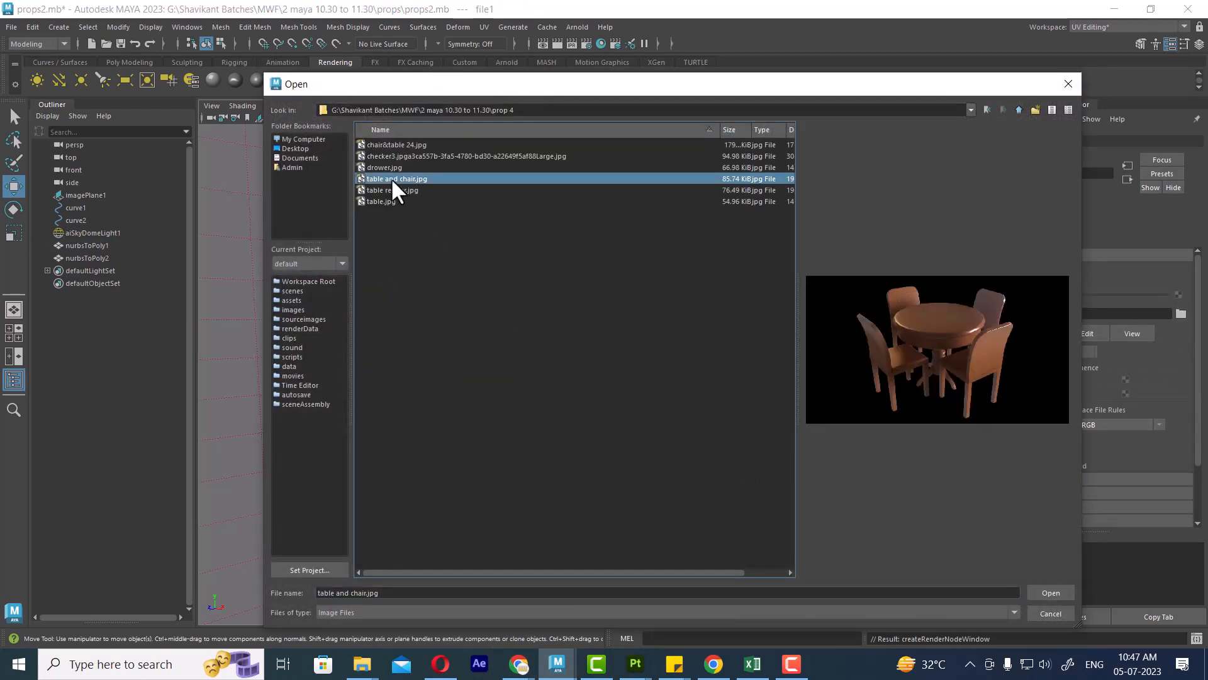
key(Down)
key(Down)
key(Up)
key(Up)
key(Up)
key(Up)
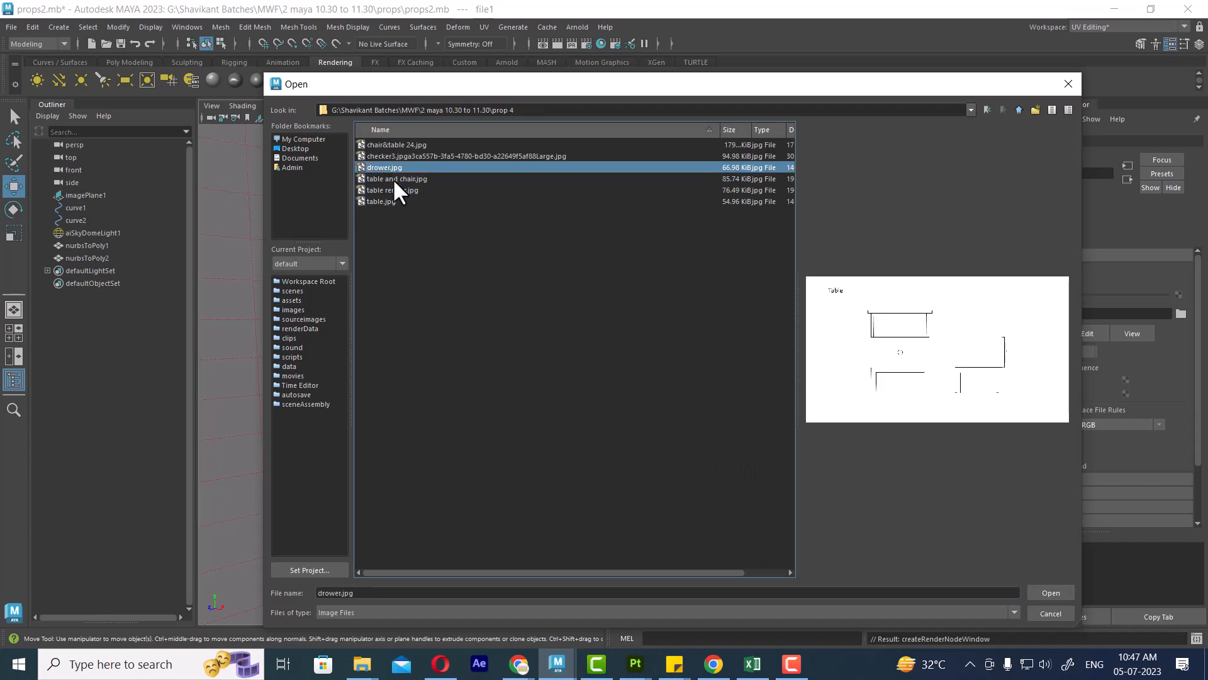
key(Return)
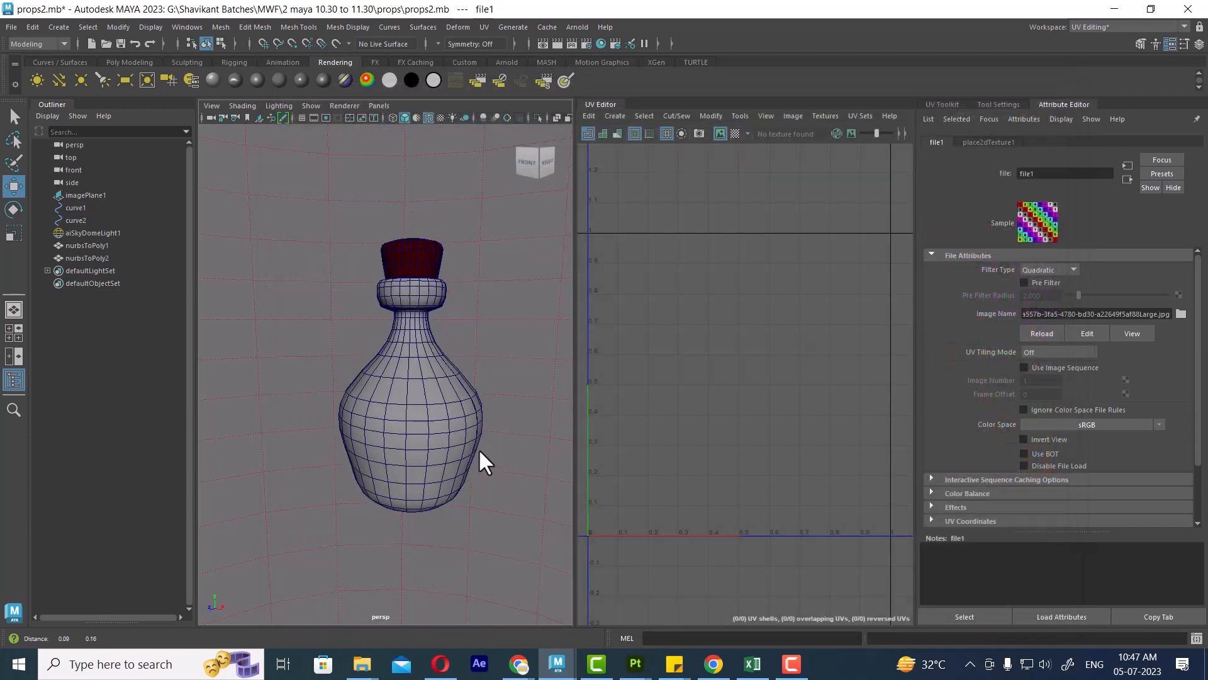
Turn on textured display and set the checker texture's Repeat UV to 5 in both directions
key(6)
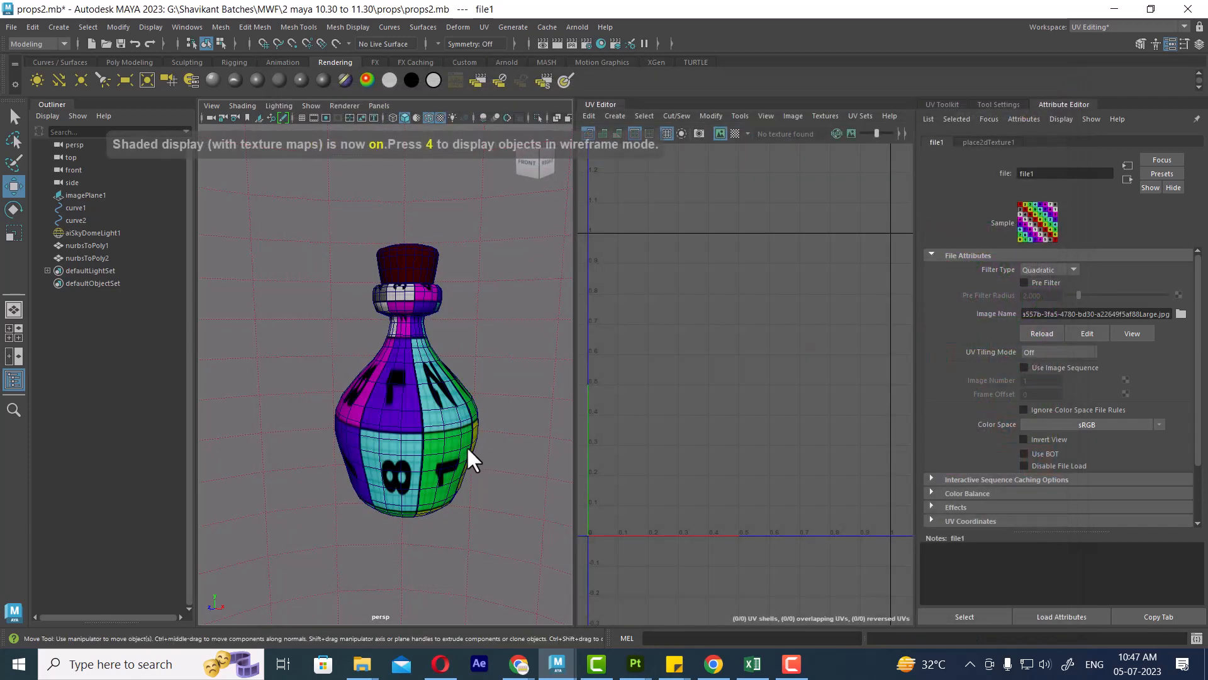
scroll(466, 445, down, 1)
click(986, 142)
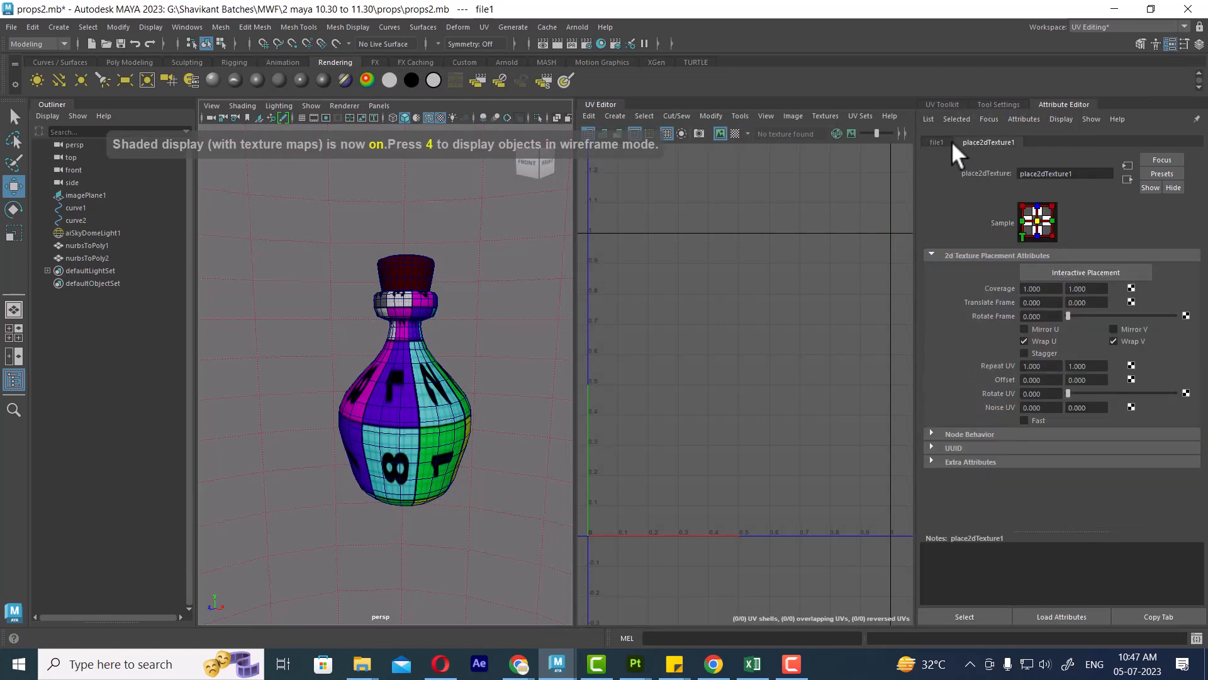
click(949, 142)
click(989, 143)
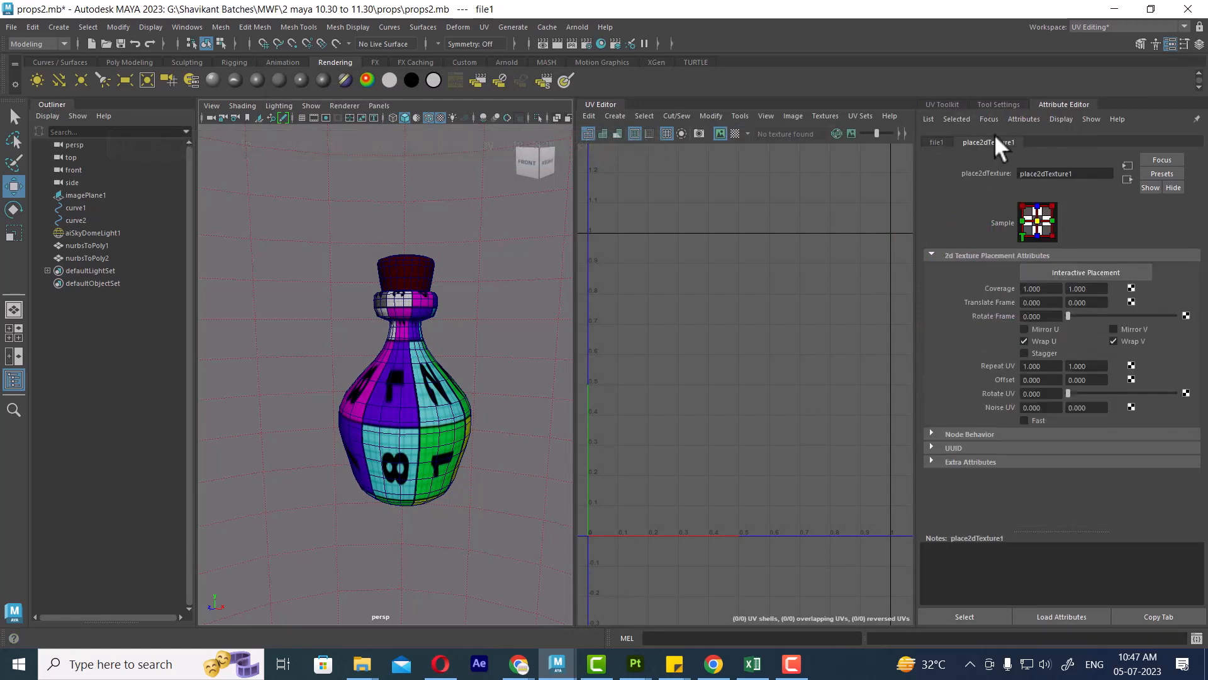
click(1035, 366)
text(5)
key(Tab)
text(5)
key(Return)
scroll(389, 471, up, 8)
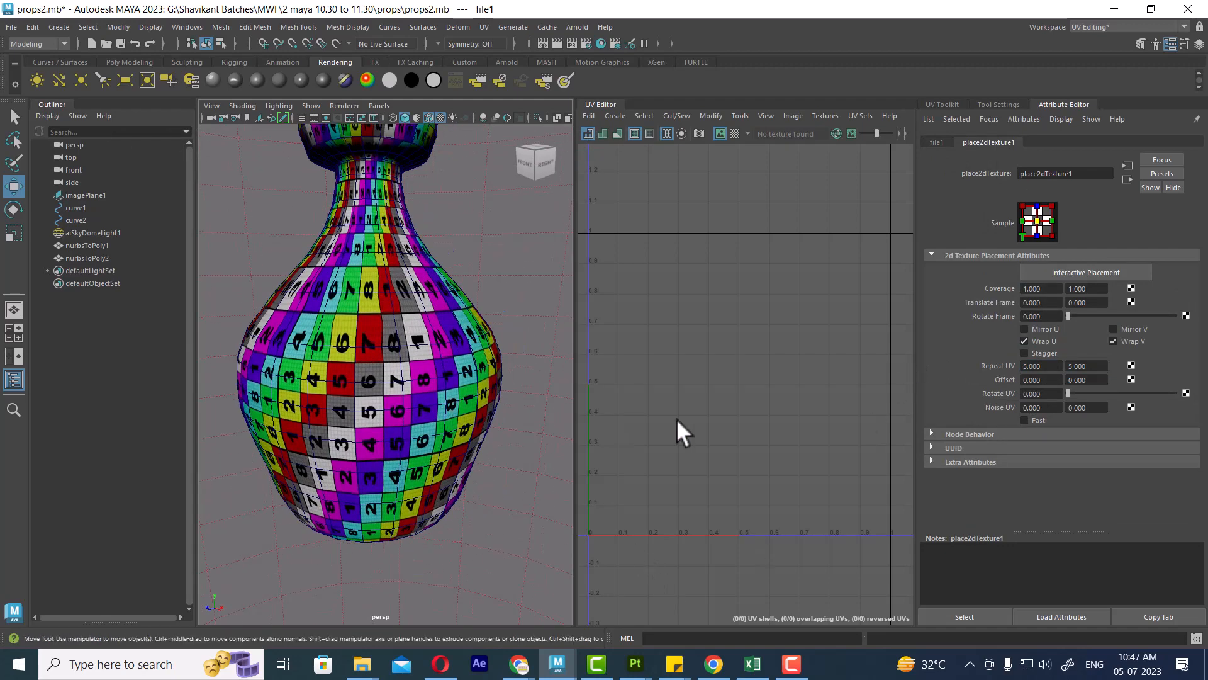
Select the bottle body and examine its checker pattern in full-screen view with the UV Editor alongside
click(382, 395)
scroll(422, 356, down, 2)
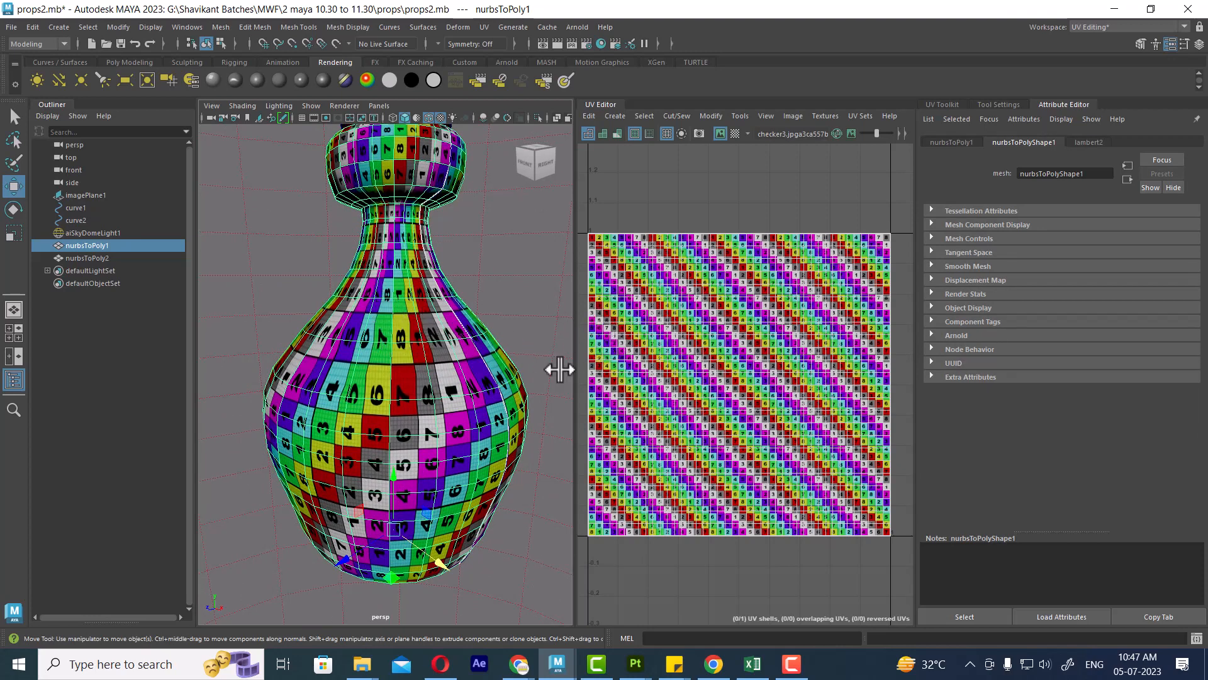
key(ctrl+space)
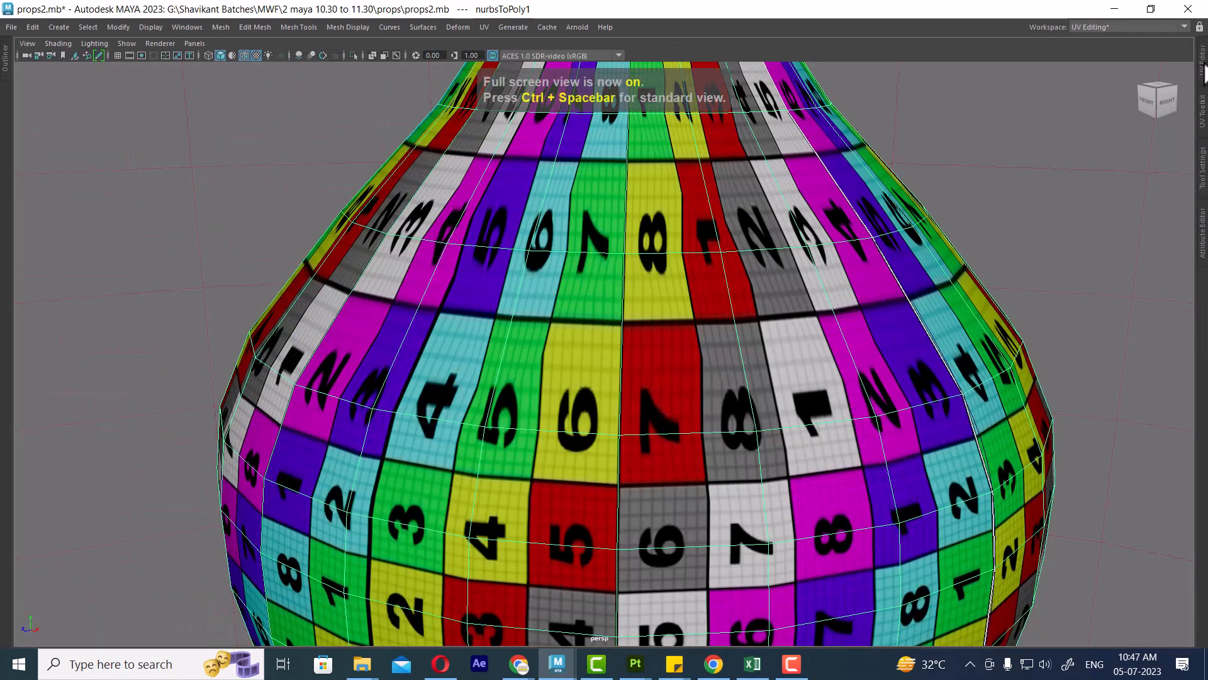
key(ctrl+space)
key(f)
alt+drag(544, 409, 710, 482)
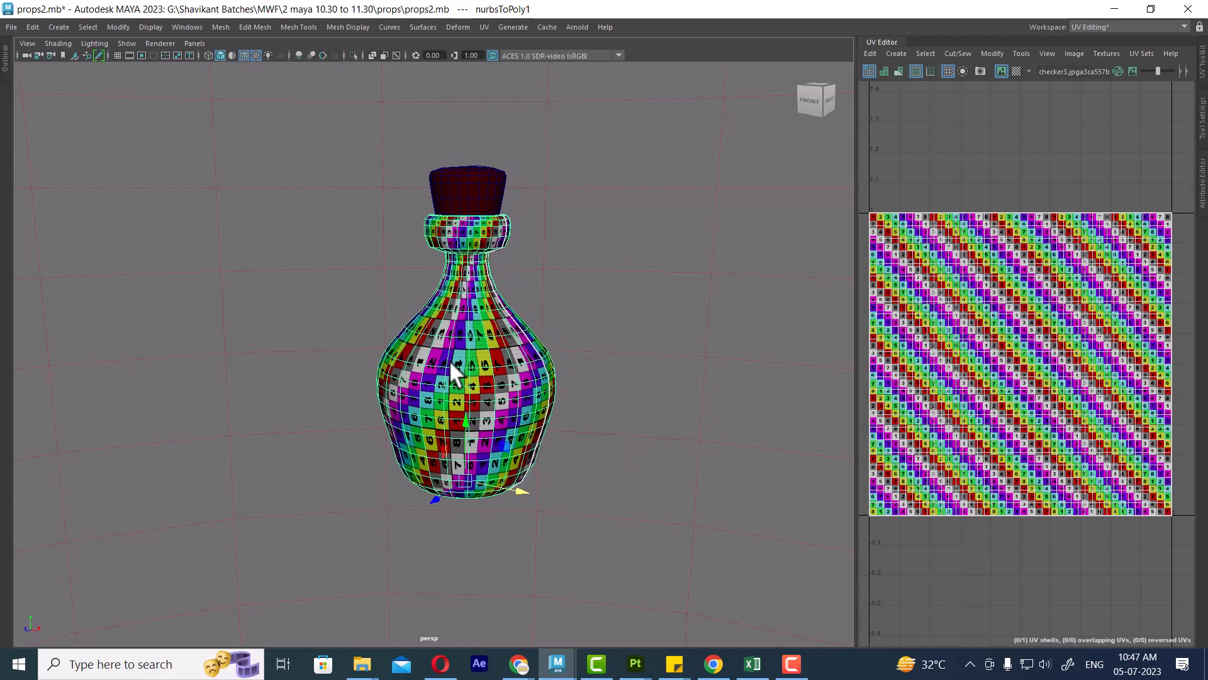
Assign a plain gray material to the bottle body in place of the checker
right_drag(458, 290, 561, 599)
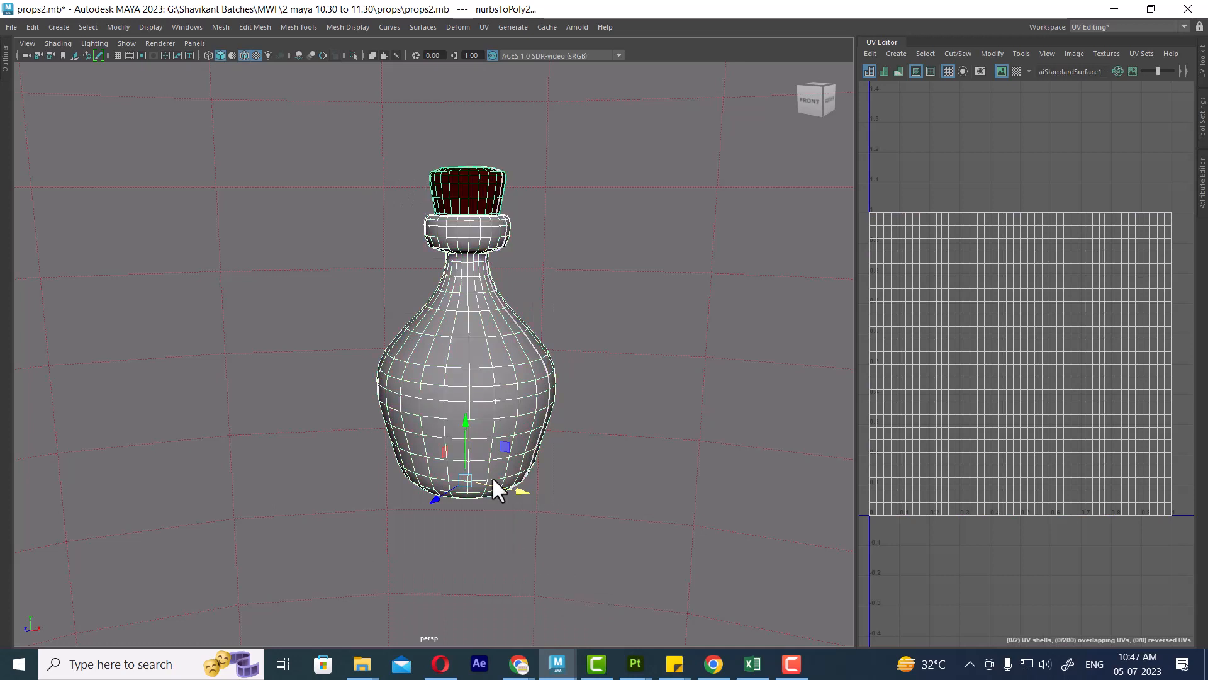
Assign the plain gray material to the cork, and float the UV commands as a separate window beside the selected bottle body
mouse_move(452, 226)
right_down()
mouse_move(486, 574)
mouse_move(537, 579)
mouse_move(545, 597)
right_up()
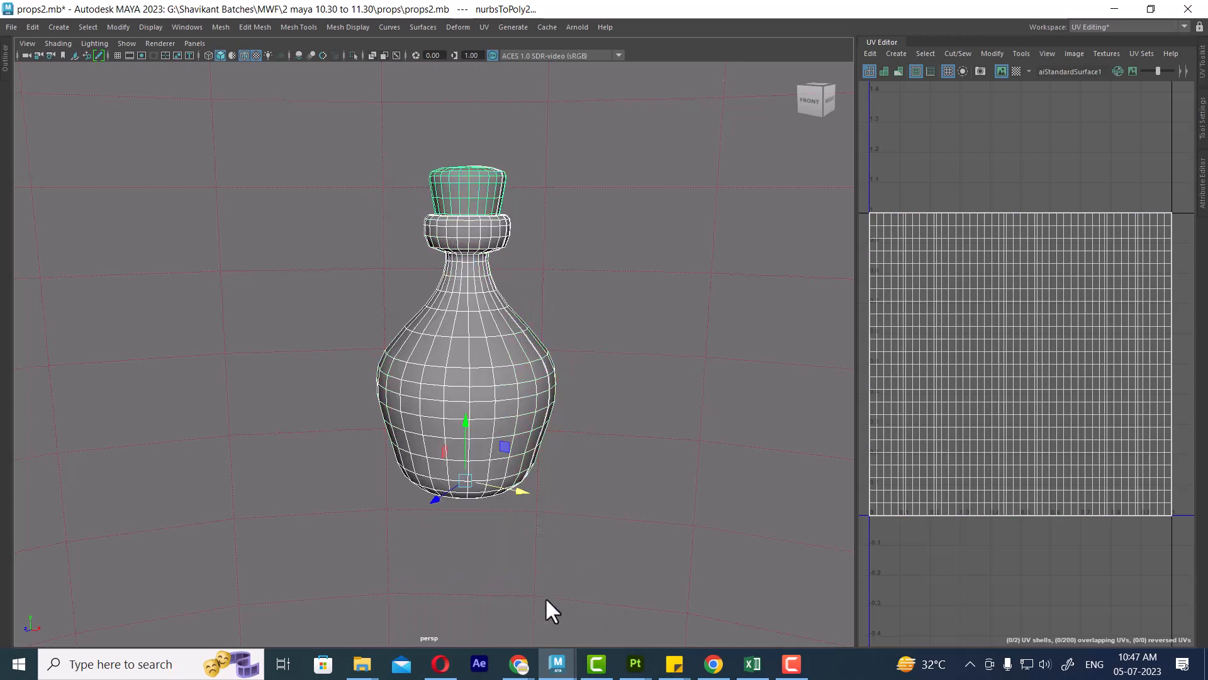
click(480, 386)
click(482, 27)
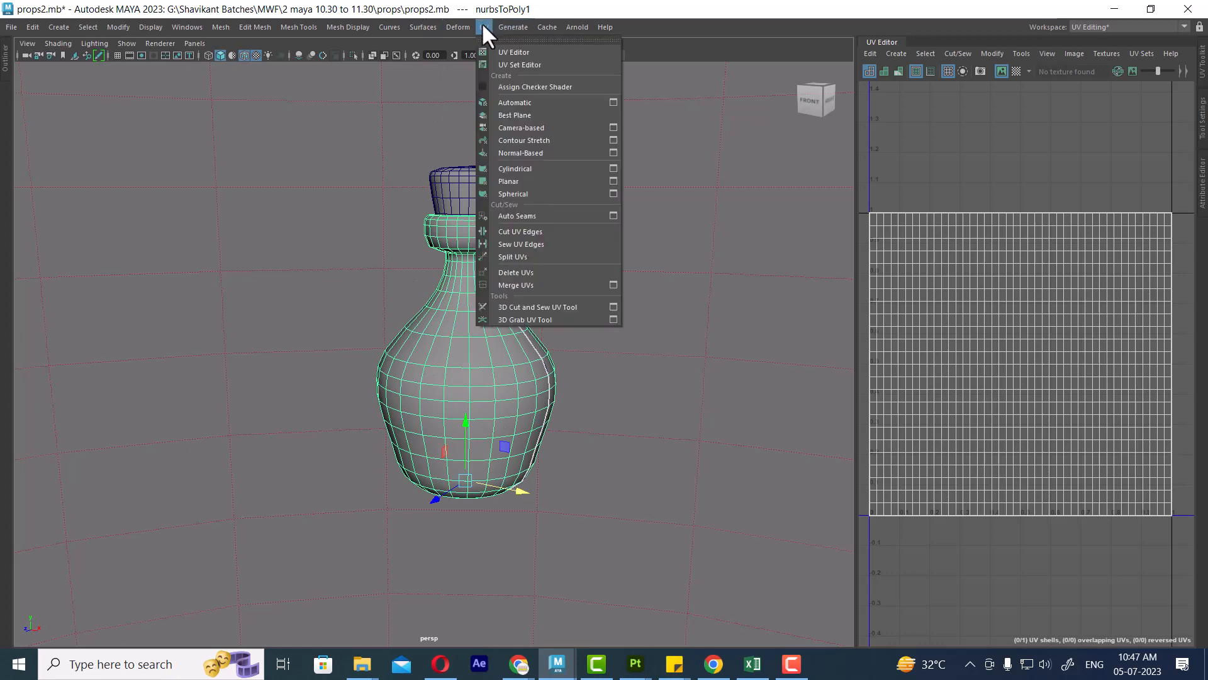
mouse_move(504, 35)
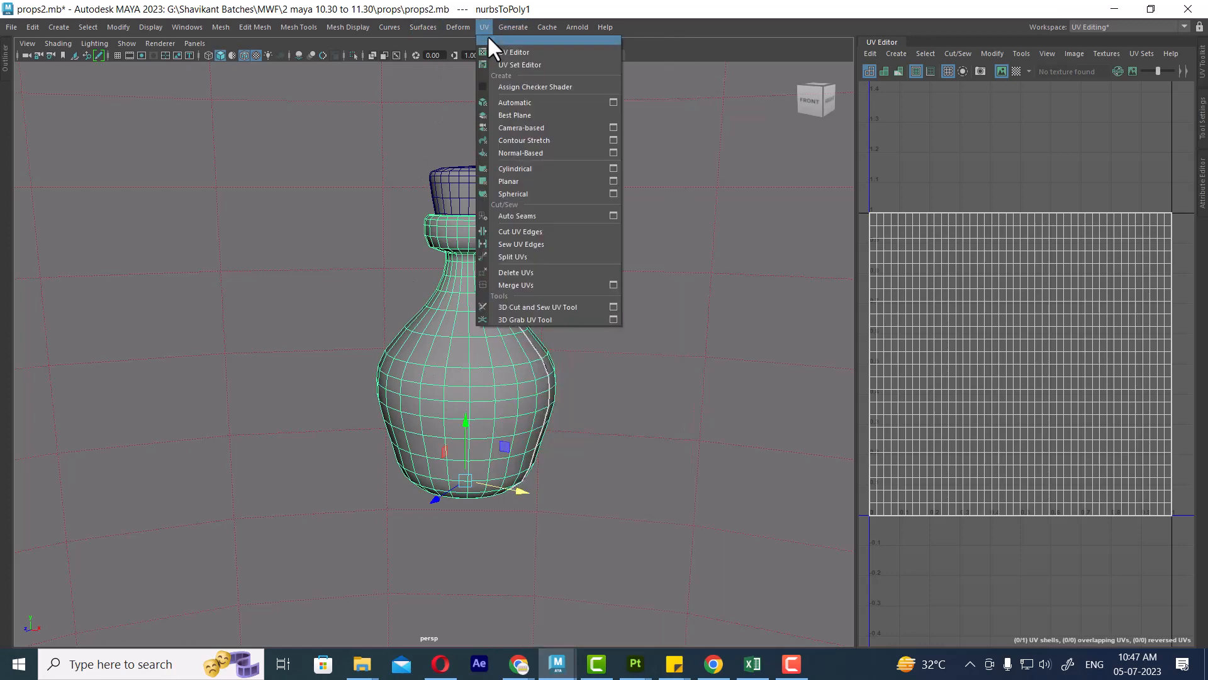
click(493, 36)
drag(534, 25, 204, 120)
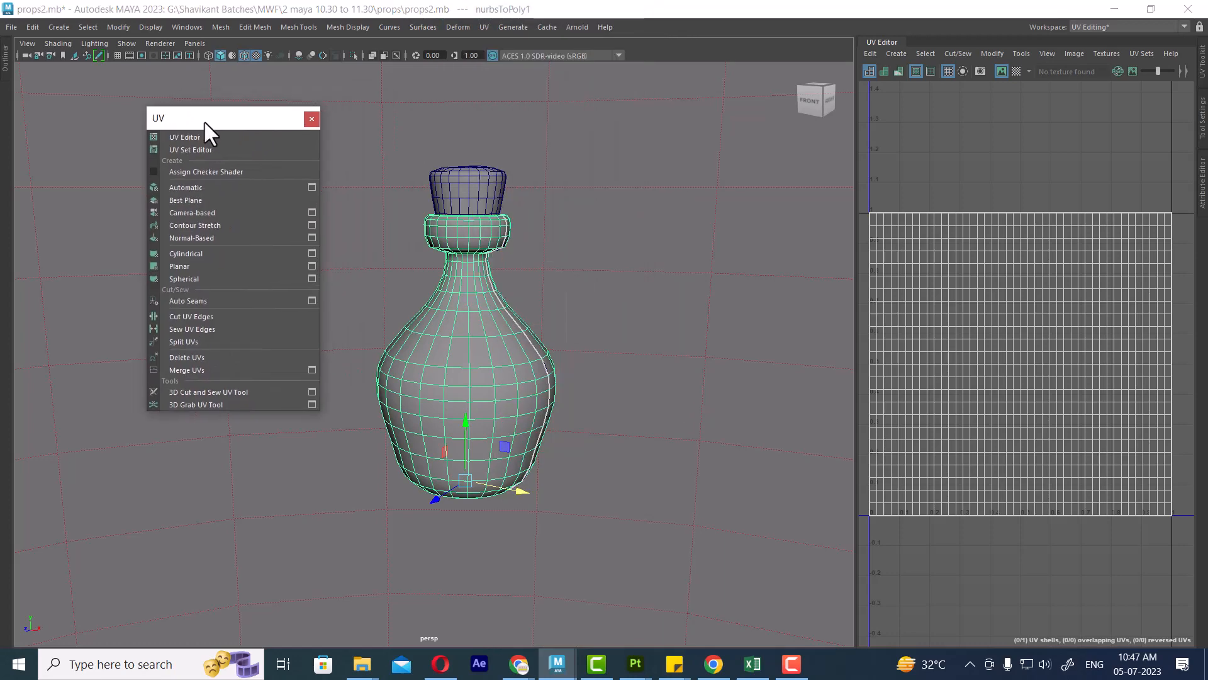
Apply a cylindrical UV projection to the bottle body and adjust its sweep so the UV shell fills the 0–1 square
click(504, 314)
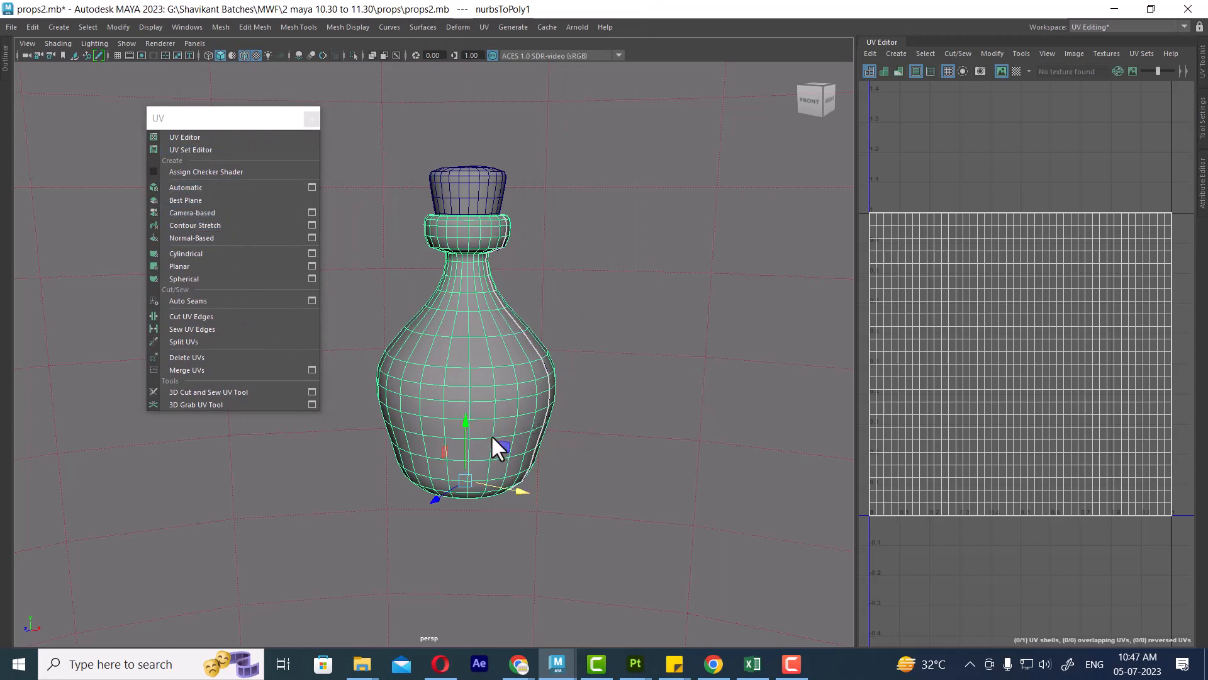
alt+right_drag(495, 392, 513, 434)
alt+middle_drag(520, 478, 530, 467)
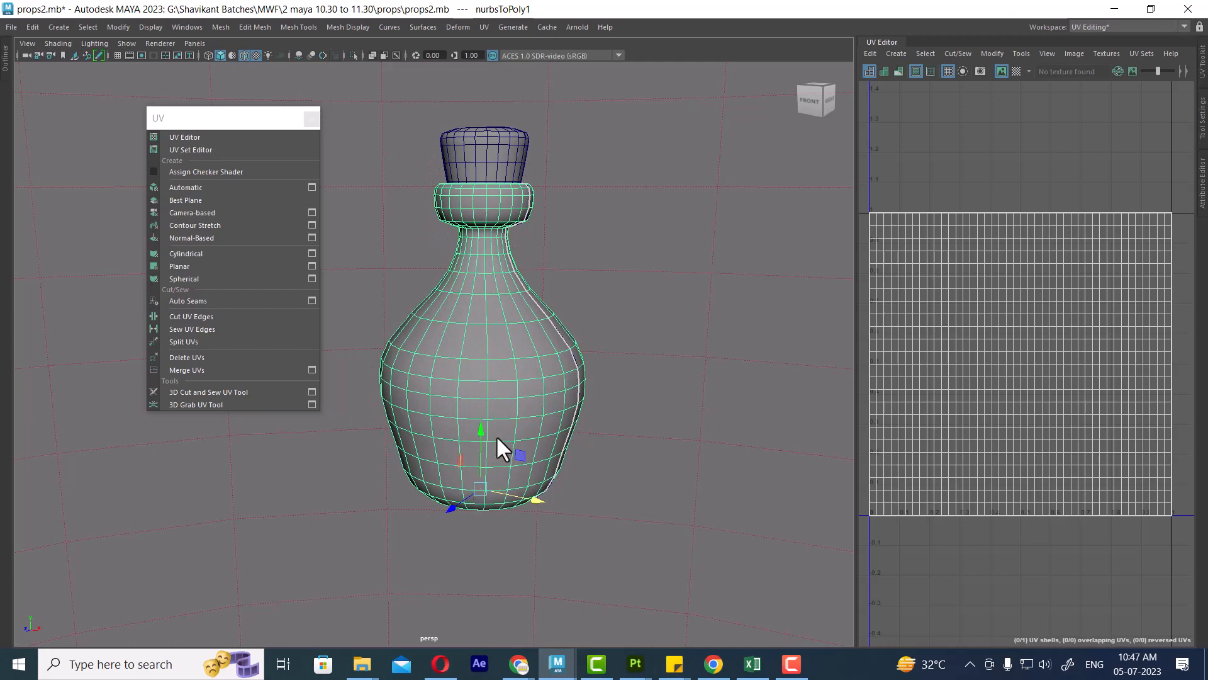
alt+drag(473, 420, 534, 389)
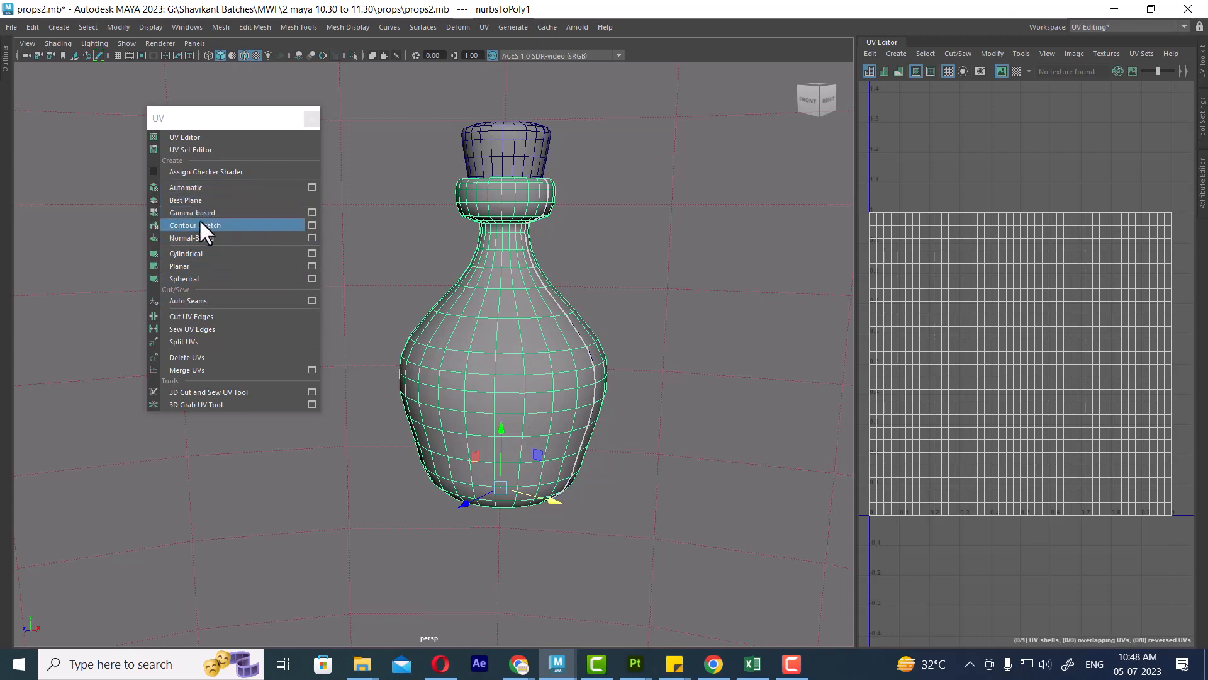
click(204, 253)
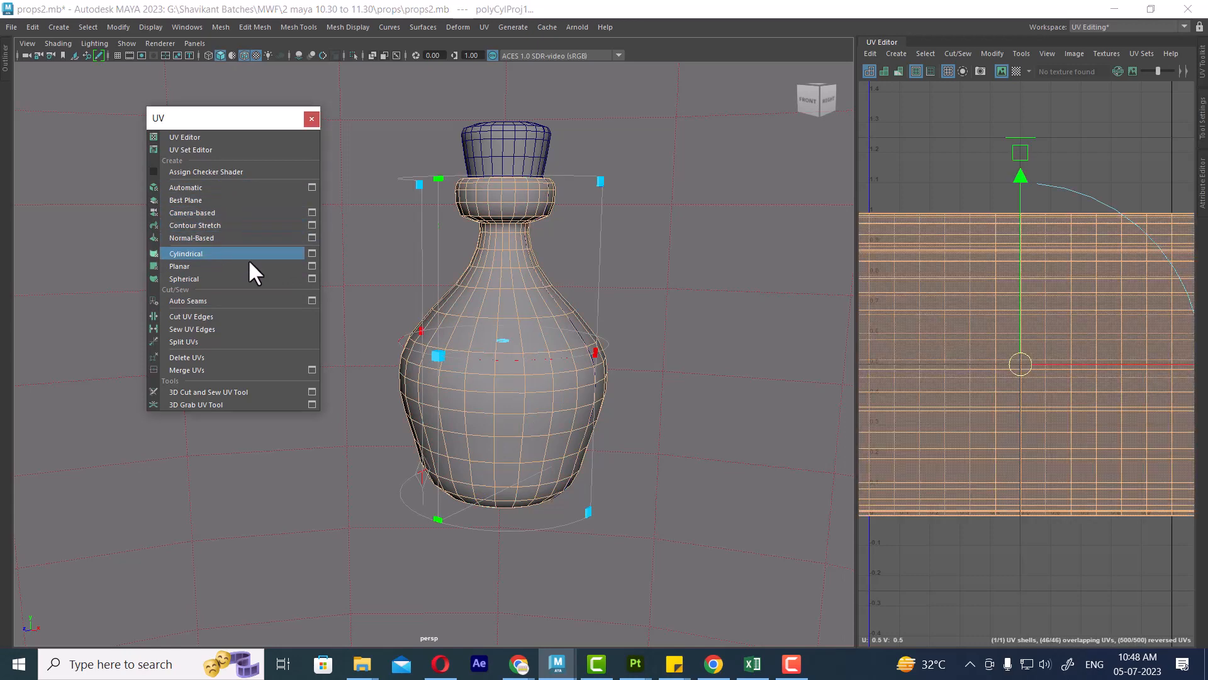
scroll(1057, 384, down, 5)
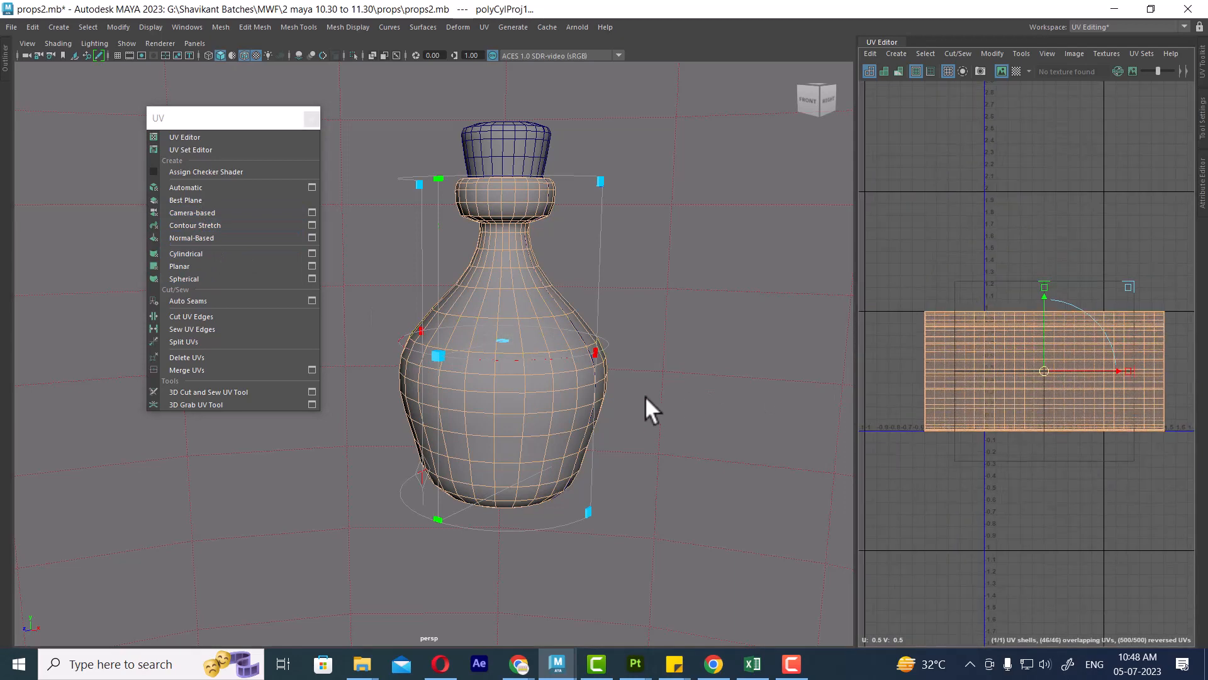
alt+drag(648, 410, 839, 248)
alt+right_drag(718, 330, 623, 372)
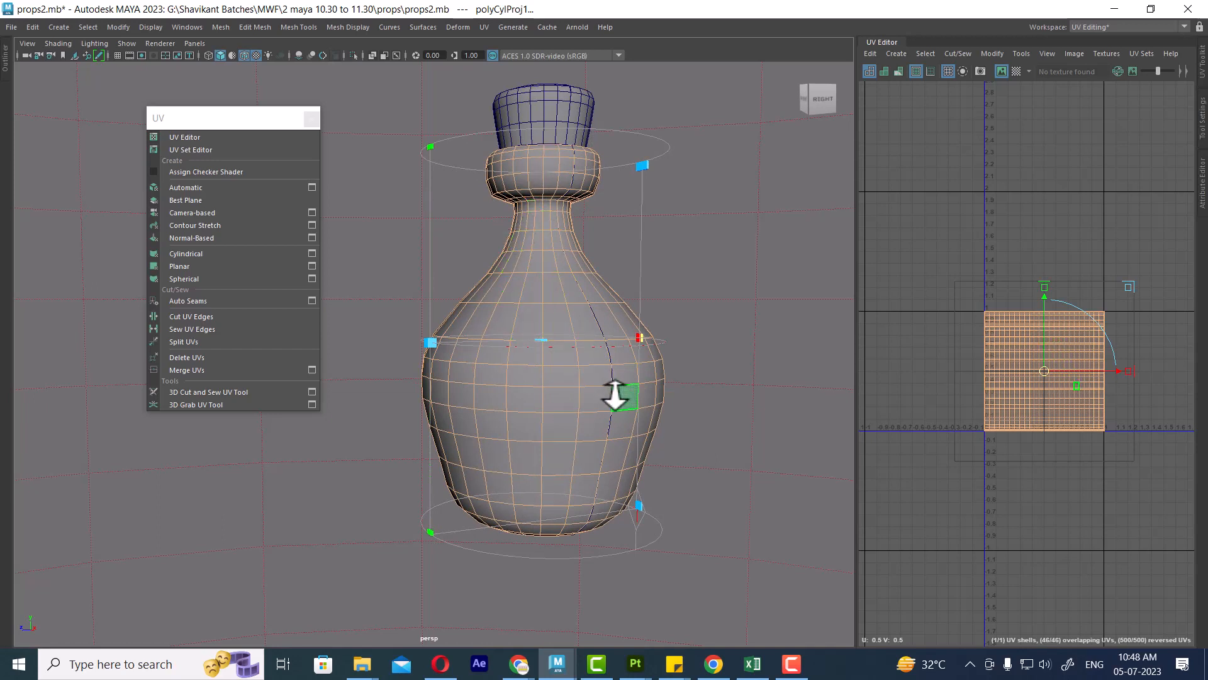
right_drag(512, 176, 580, 148)
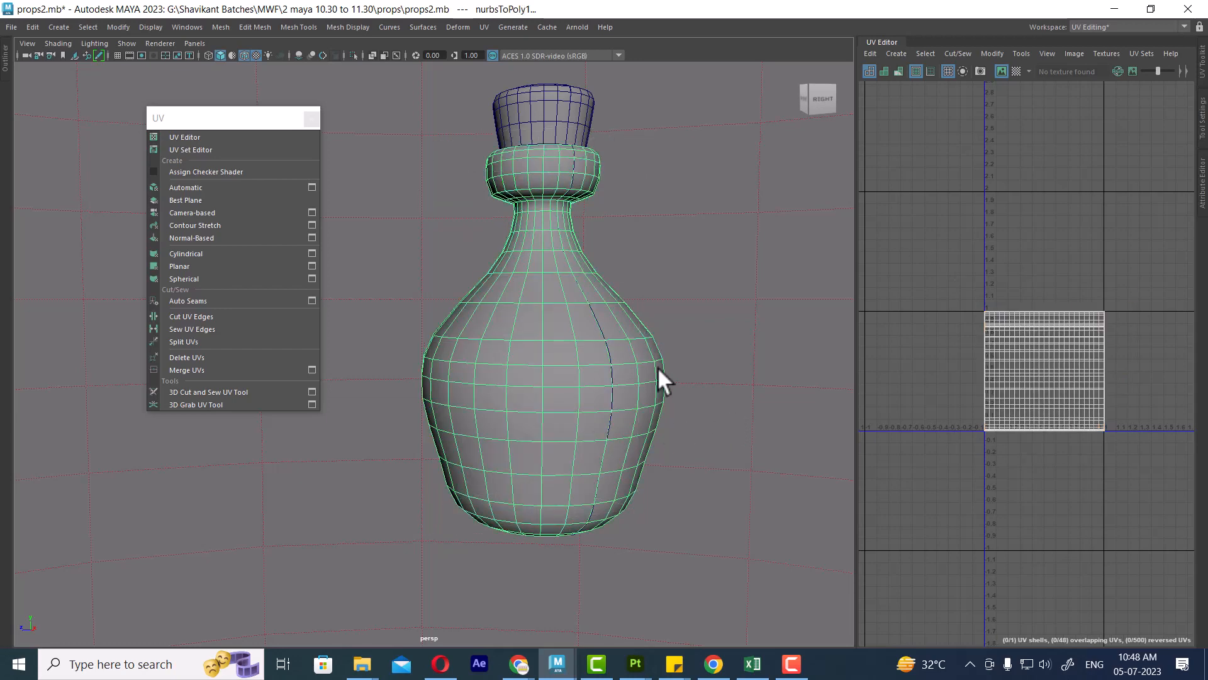
Assign the numbered checker material to the bottle body and inspect the pattern on its body and neck
right_drag(546, 205, 639, 579)
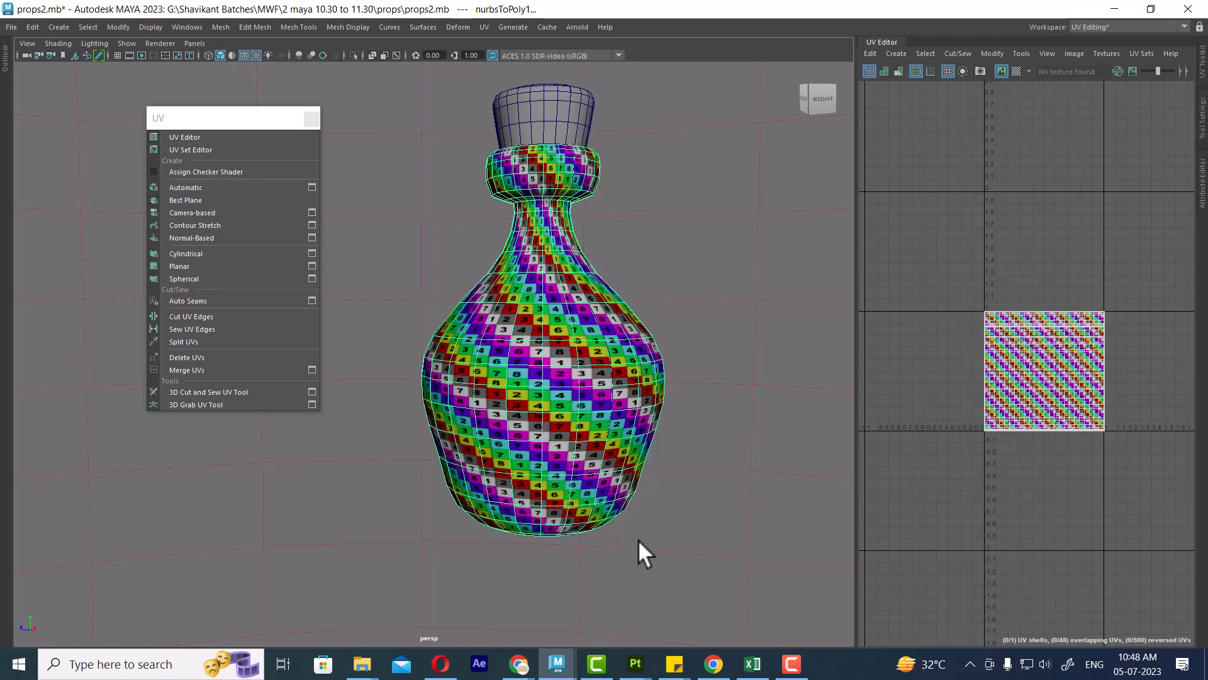
scroll(607, 406, up, 2)
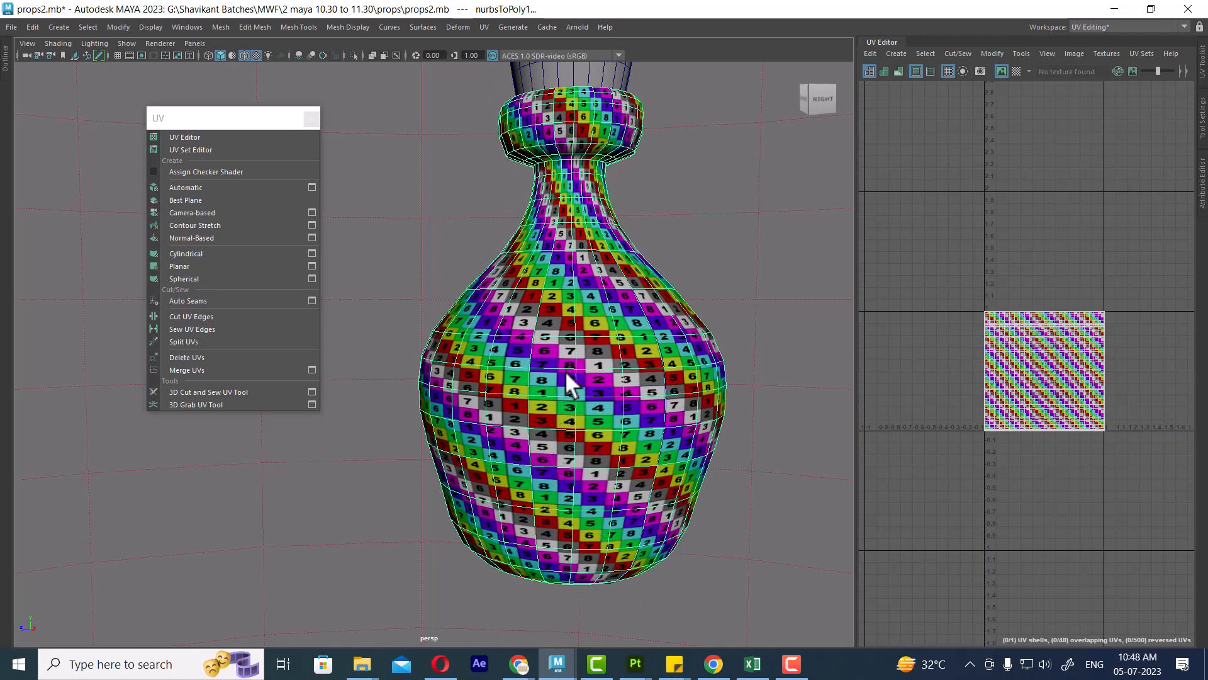
mouse_move(566, 377)
alt+middle_down()
mouse_move(554, 411)
mouse_move(556, 385)
alt+middle_up()
scroll(1010, 323, up, 3)
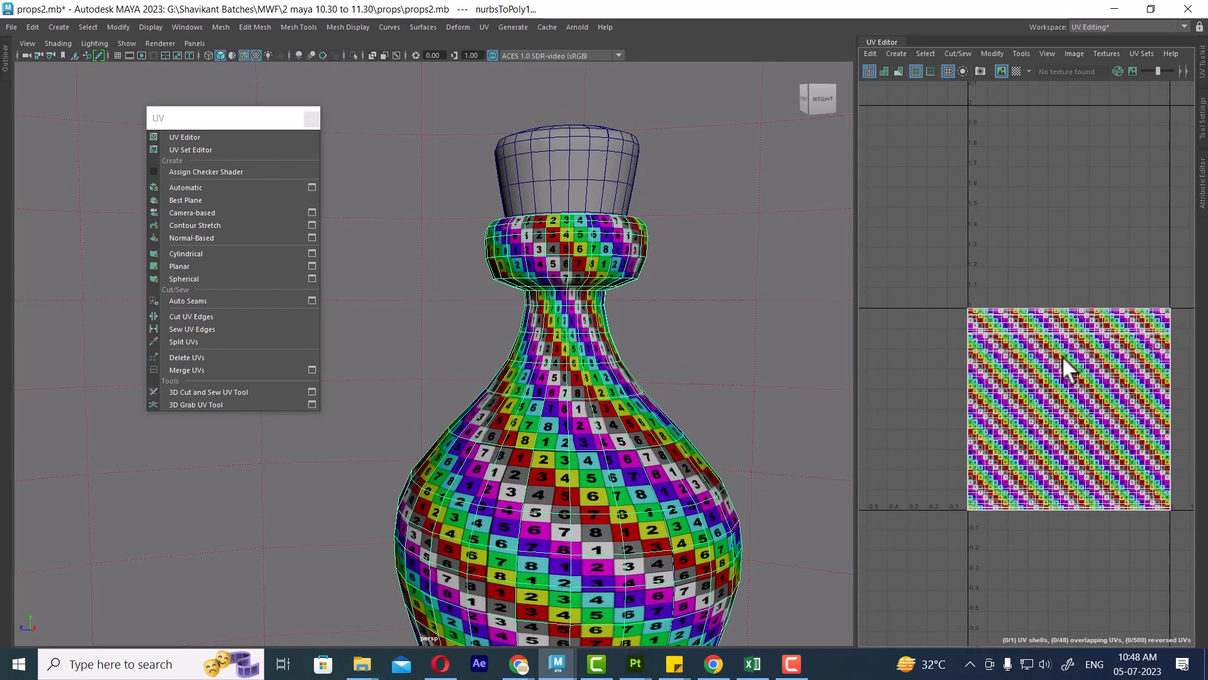
alt+middle_drag(1067, 366, 1006, 329)
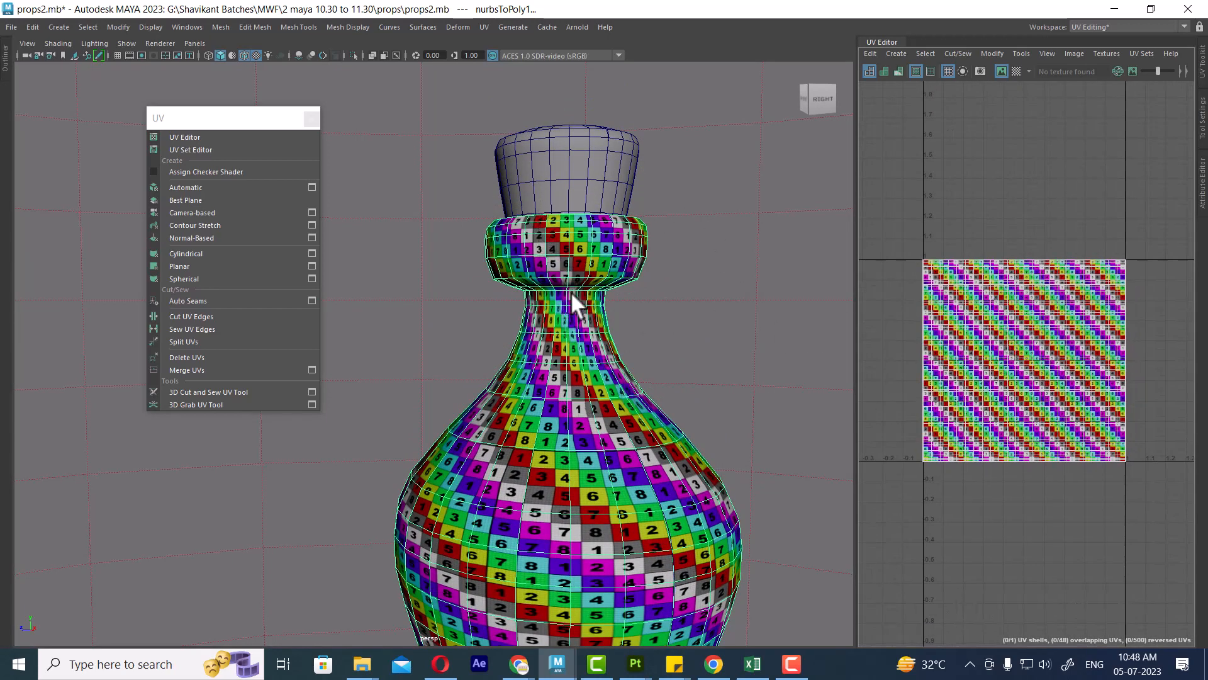
scroll(646, 296, down, 1)
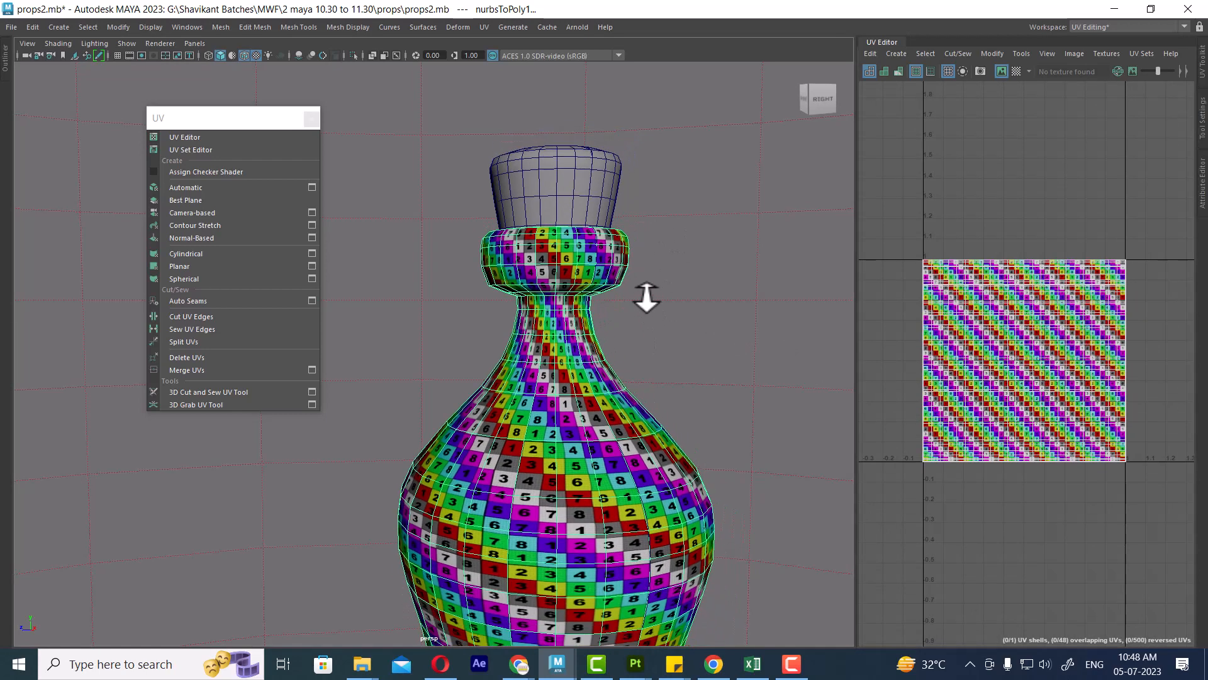
Reselect the bottle body and hide the checker image behind its UV shell in the UV Editor
click(697, 296)
click(579, 295)
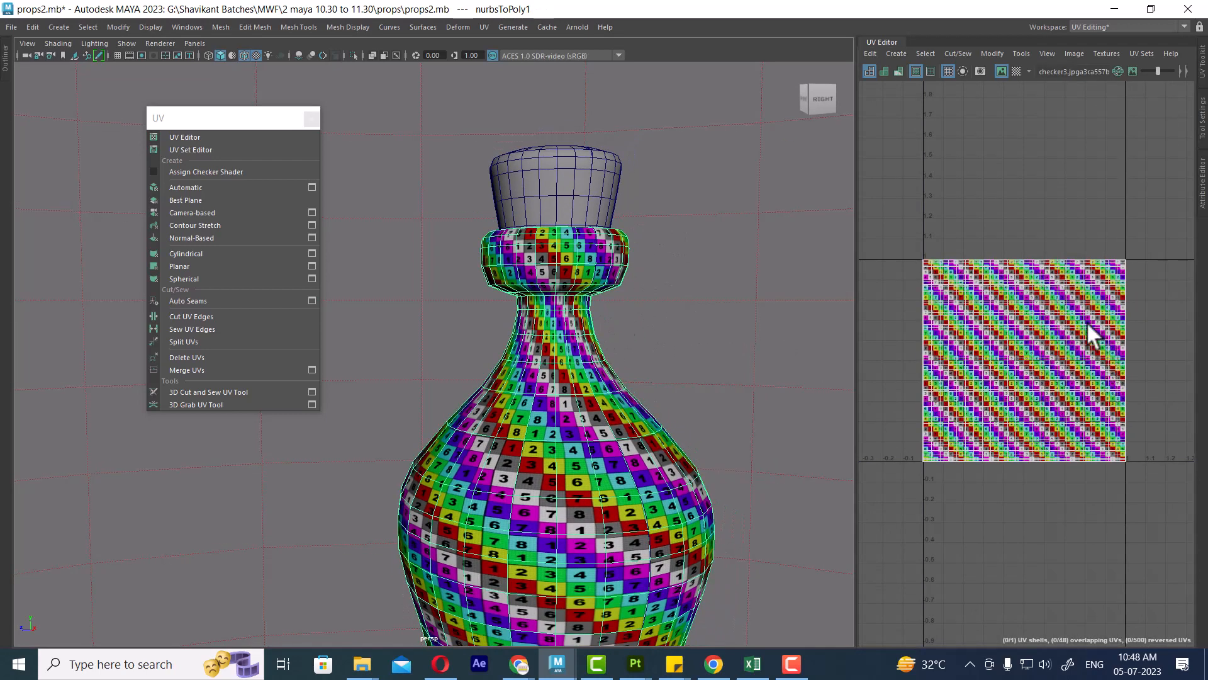
click(1000, 70)
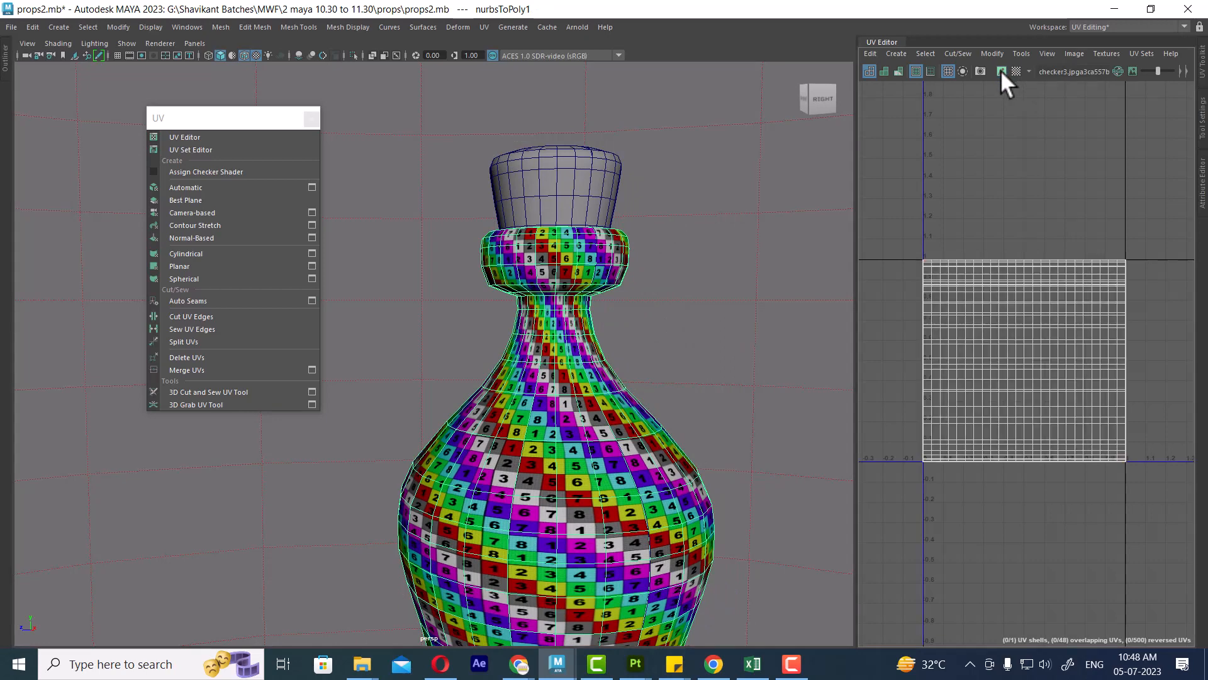
Try unfolding all of the bottle body's UVs, inspect the checker on the model, and undo the unfold
right_drag(1003, 282, 1125, 281)
drag(1156, 224, 891, 534)
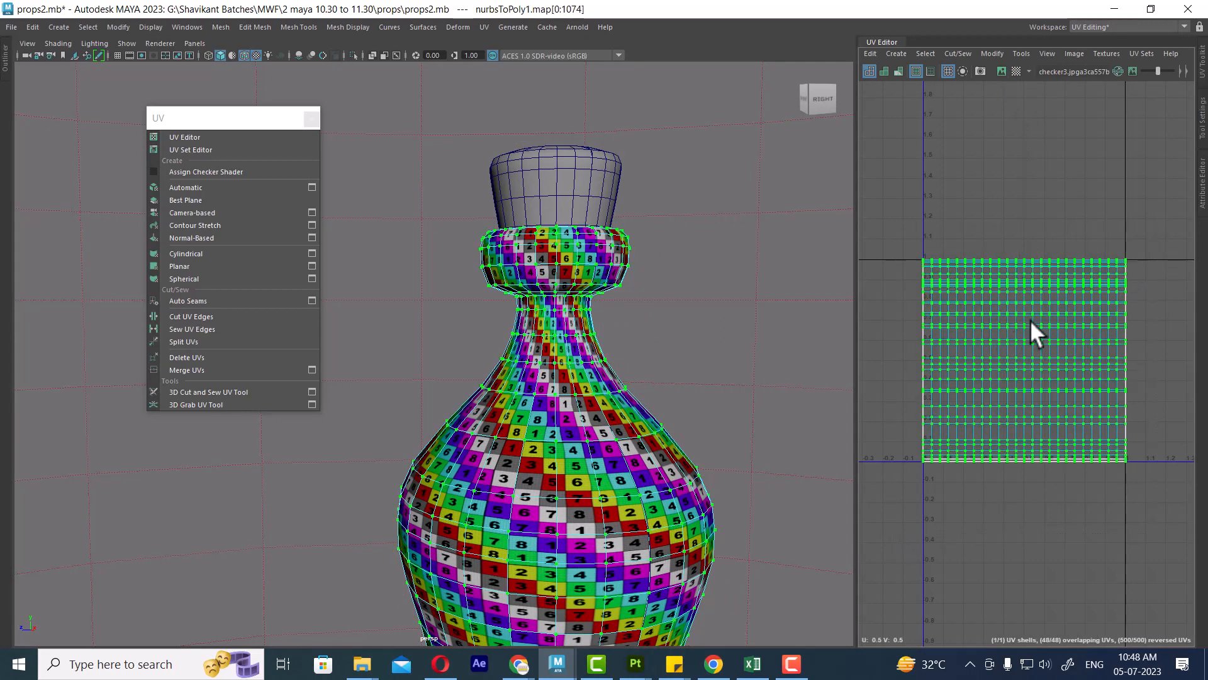
shift+right_drag(1037, 298, 818, 303)
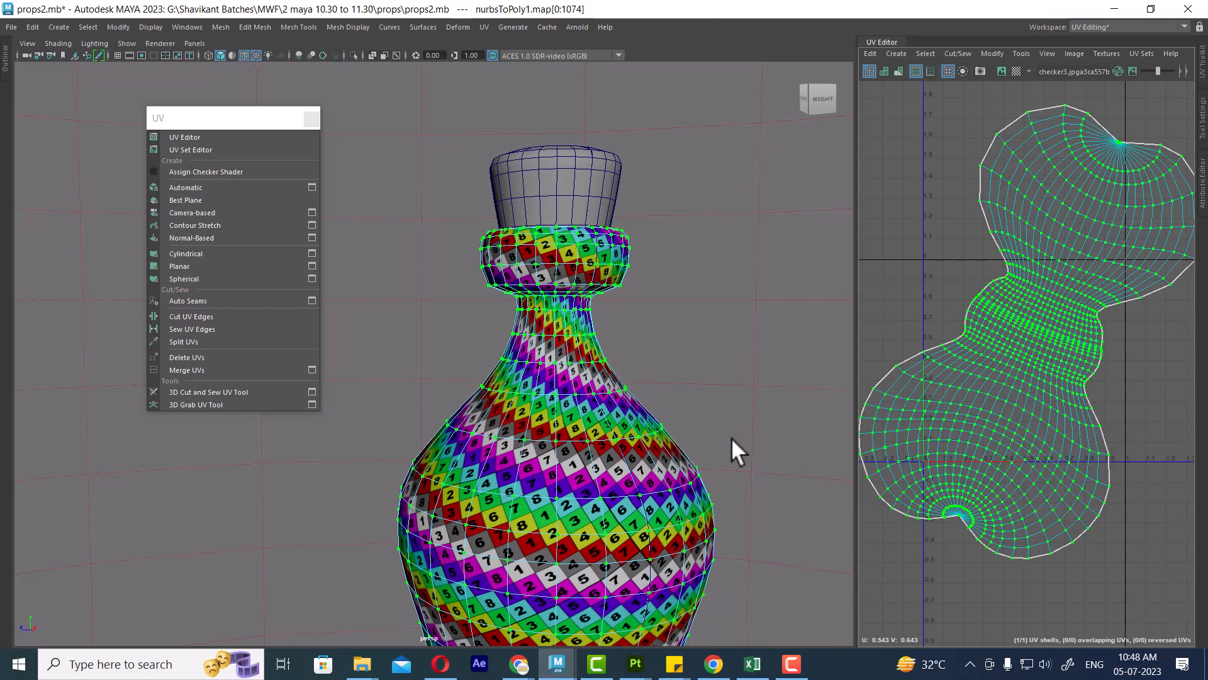
right_drag(572, 255, 568, 271)
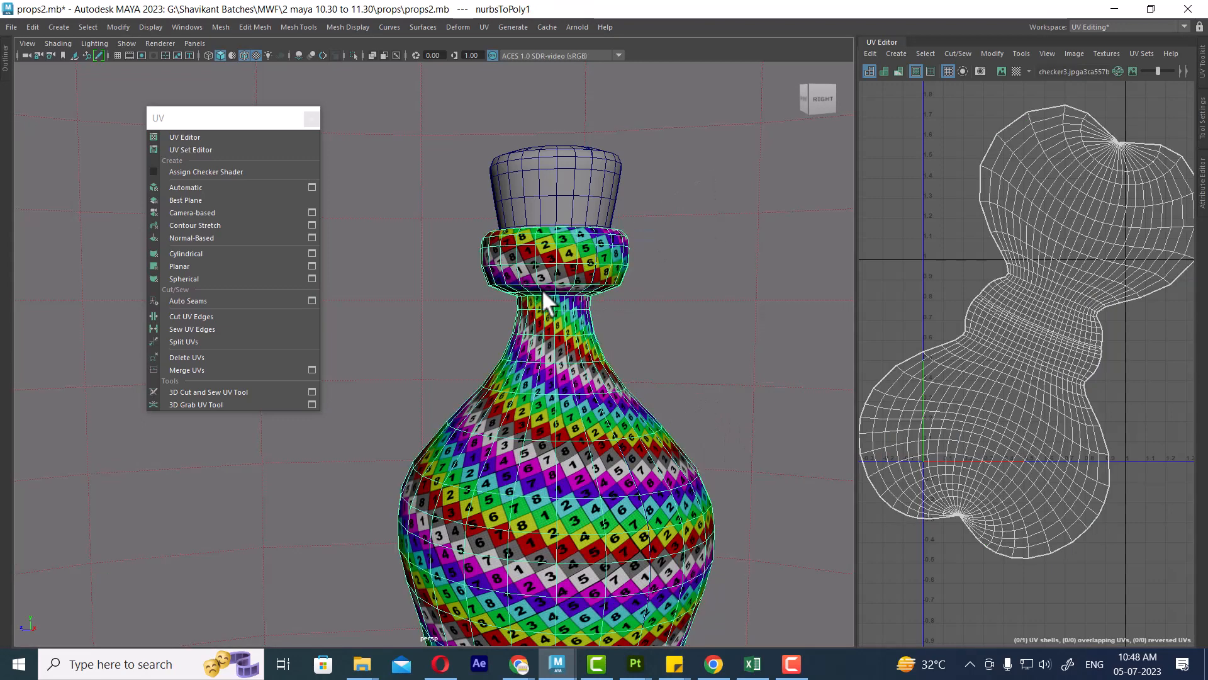
scroll(549, 307, down, 4)
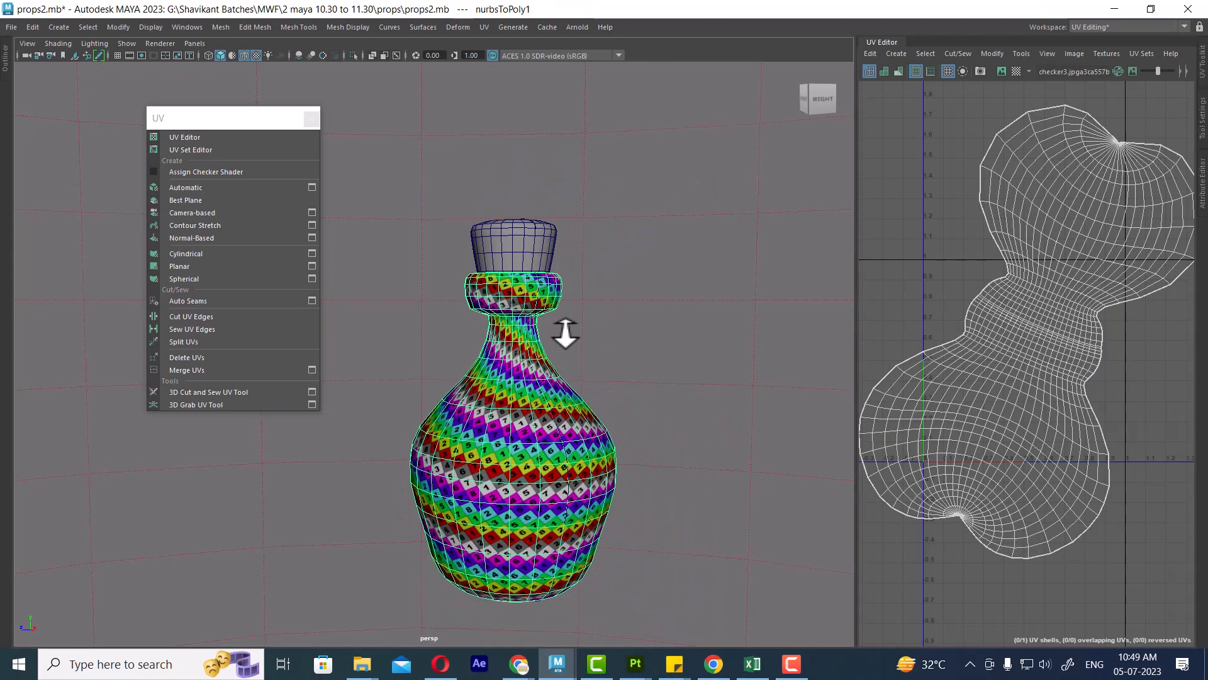
click(587, 368)
key(ctrl+z)
key(ctrl+z)
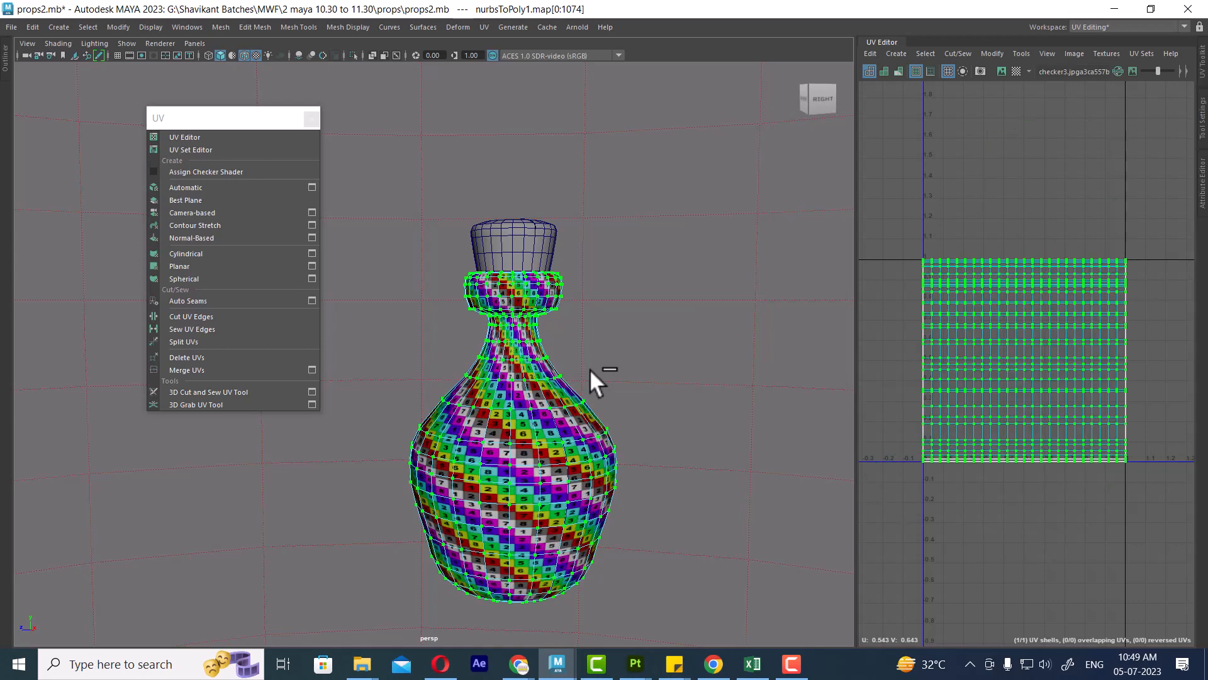
Duplicate the bottle body and cork together and place the copy beside the original
right_drag(499, 278, 623, 205)
click(624, 204)
click(513, 242)
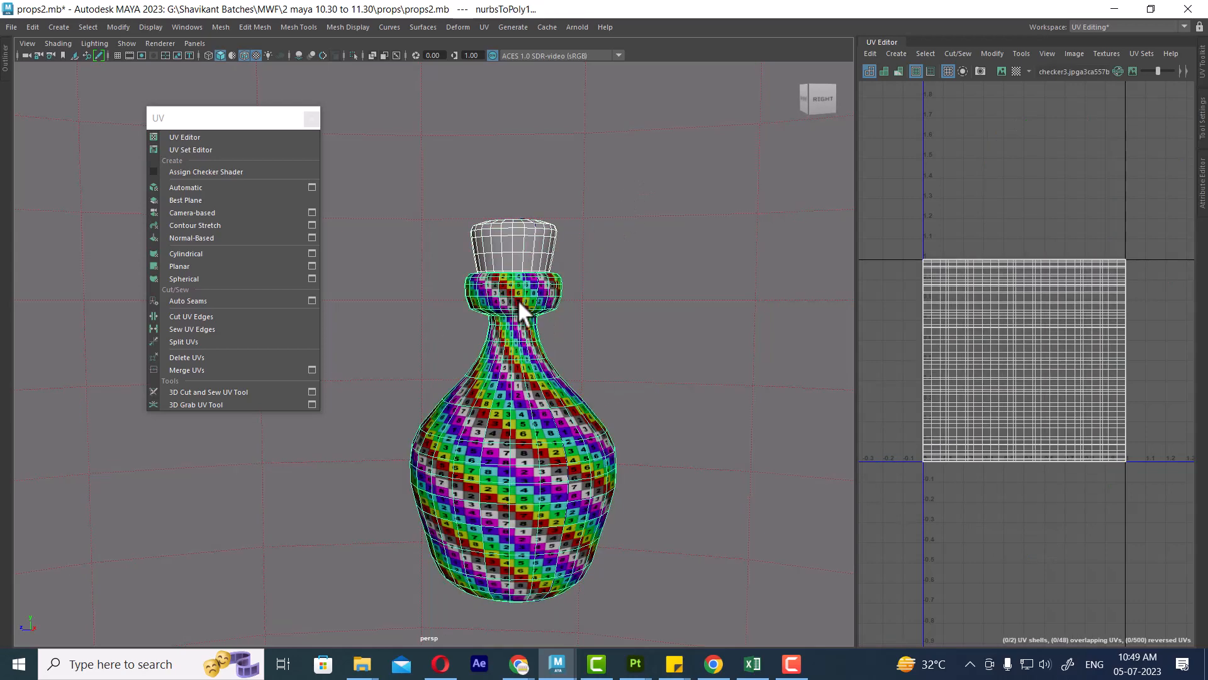
scroll(593, 321, down, 2)
alt+drag(576, 326, 532, 439)
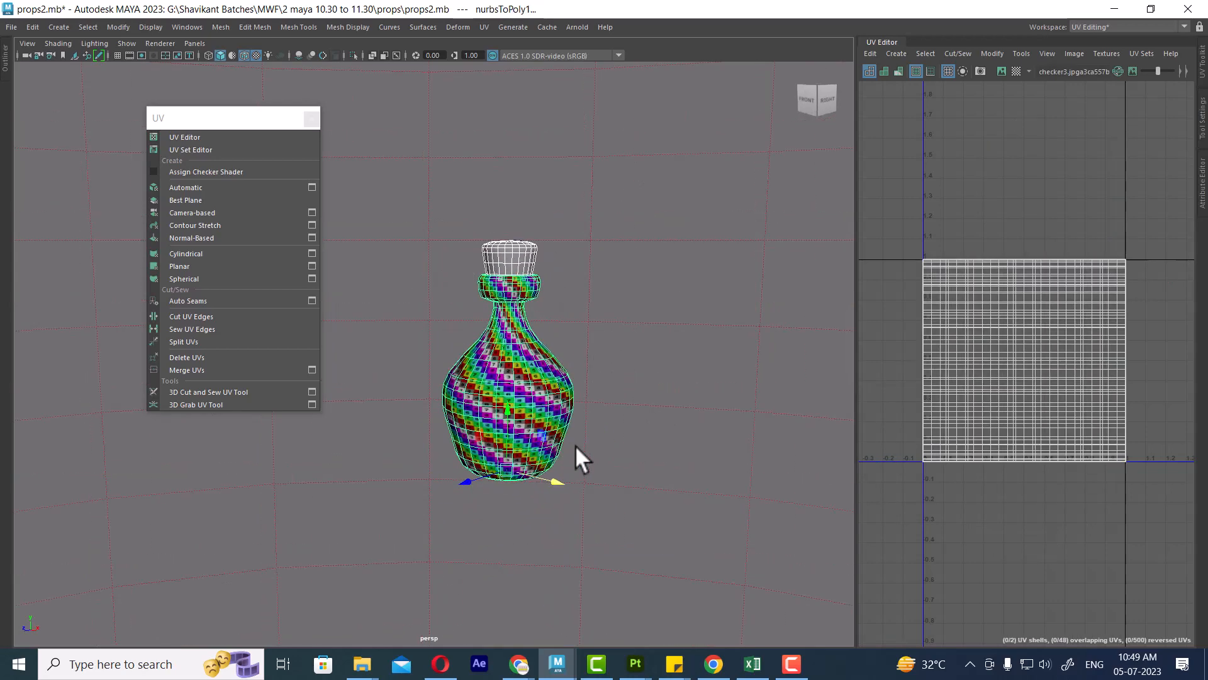
key(ctrl+shift+d)
alt+drag(700, 503, 587, 477)
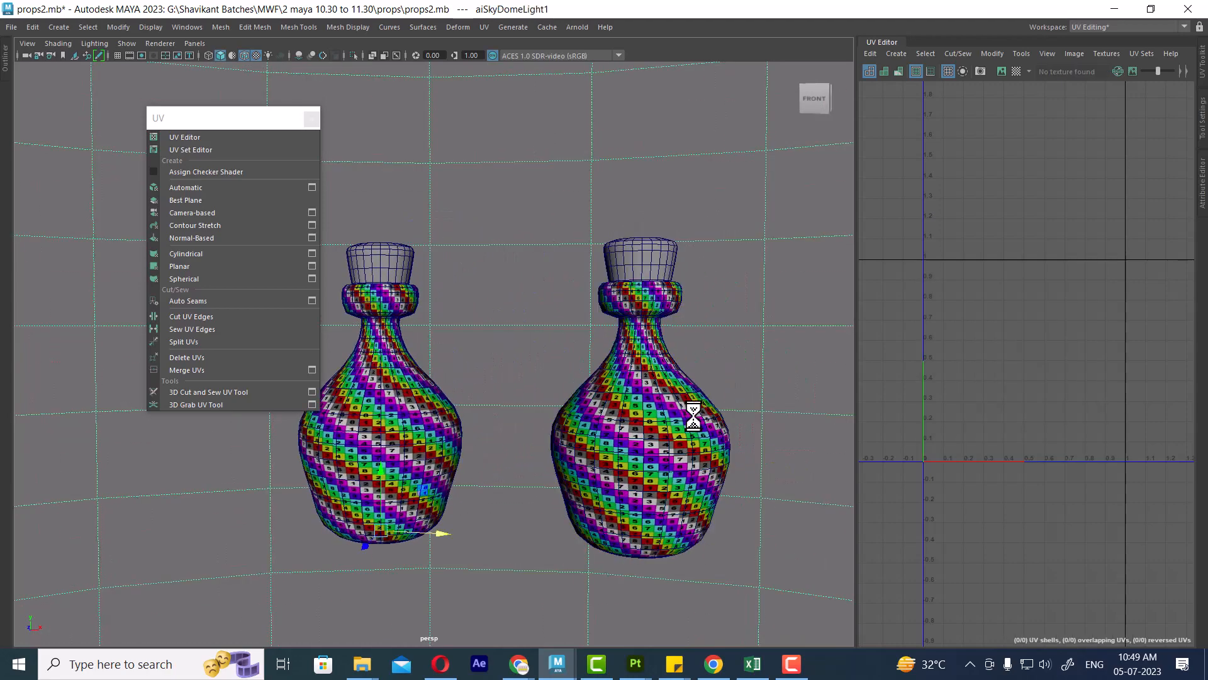
alt+middle_drag(542, 432, 575, 426)
Hide everything except the original bottle body and look down into its open neck
click(437, 410)
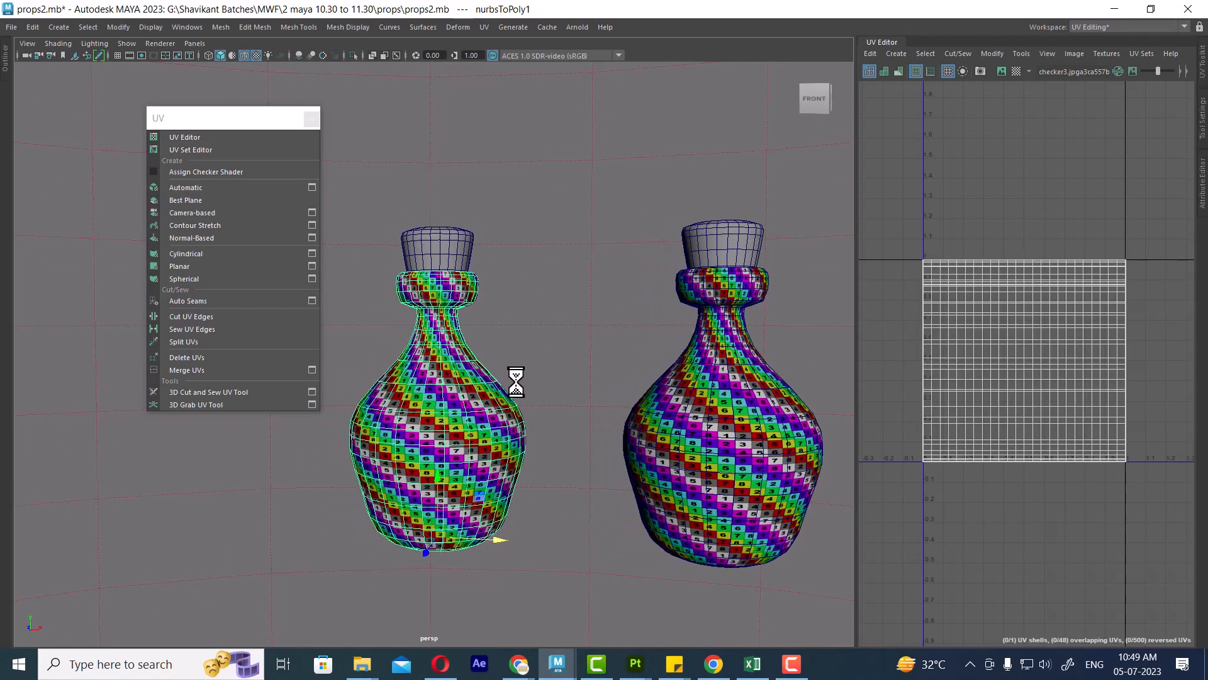
key(ctrl+1)
alt+drag(482, 364, 555, 376)
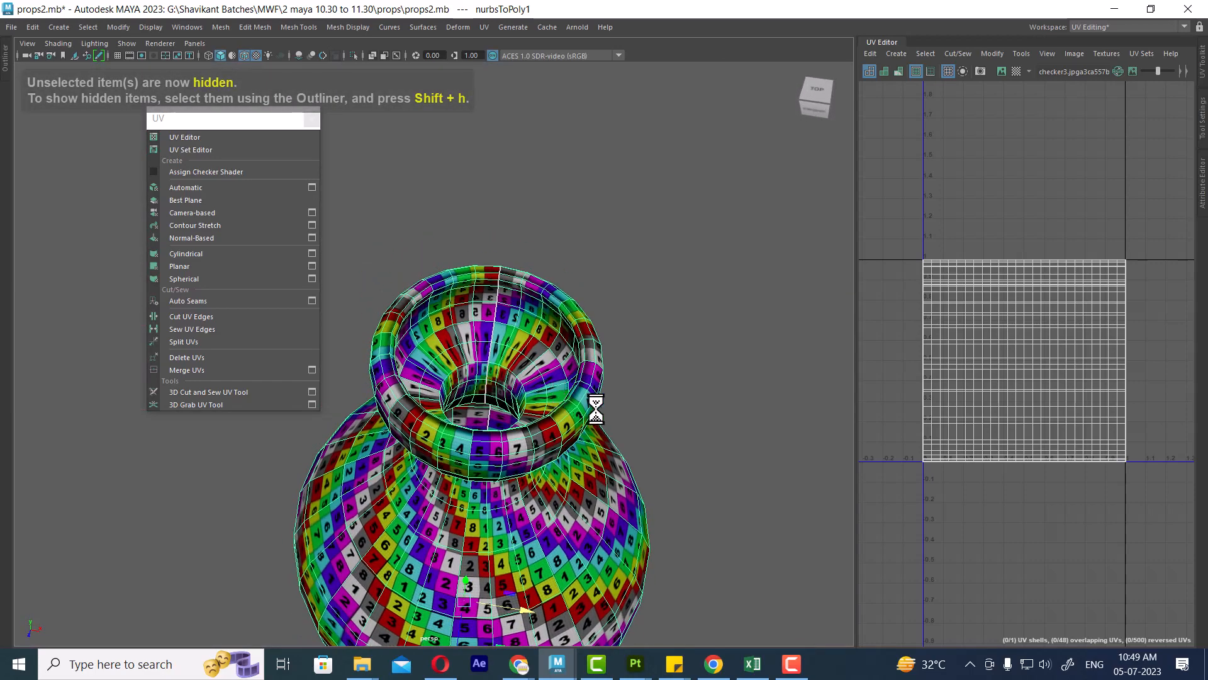
Apply a new cylindrical projection to the isolated bottle body with Insert projection before deformers on and no new UV set
right_drag(969, 331, 1065, 324)
right_drag(378, 296, 534, 269)
click(481, 27)
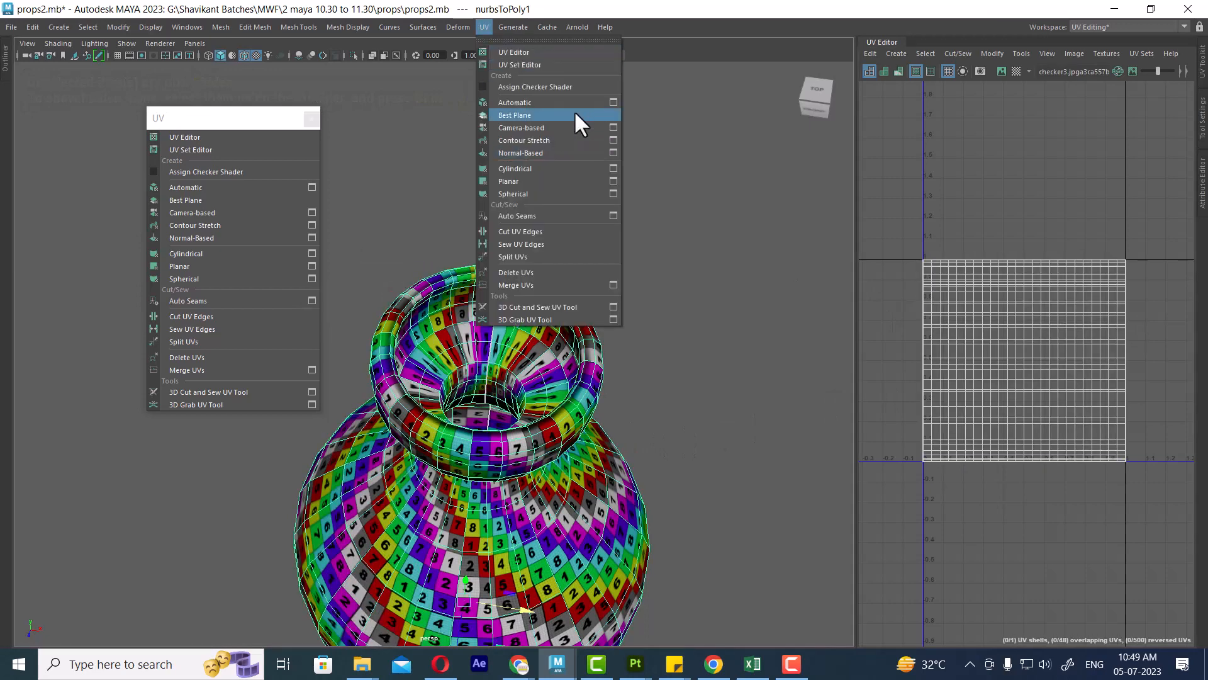
click(614, 168)
click(789, 370)
Adjust the new cylindrical projection's sweep until the UV shell fills the 0–1 square, and close the mapping options
alt+drag(743, 382, 1074, 447)
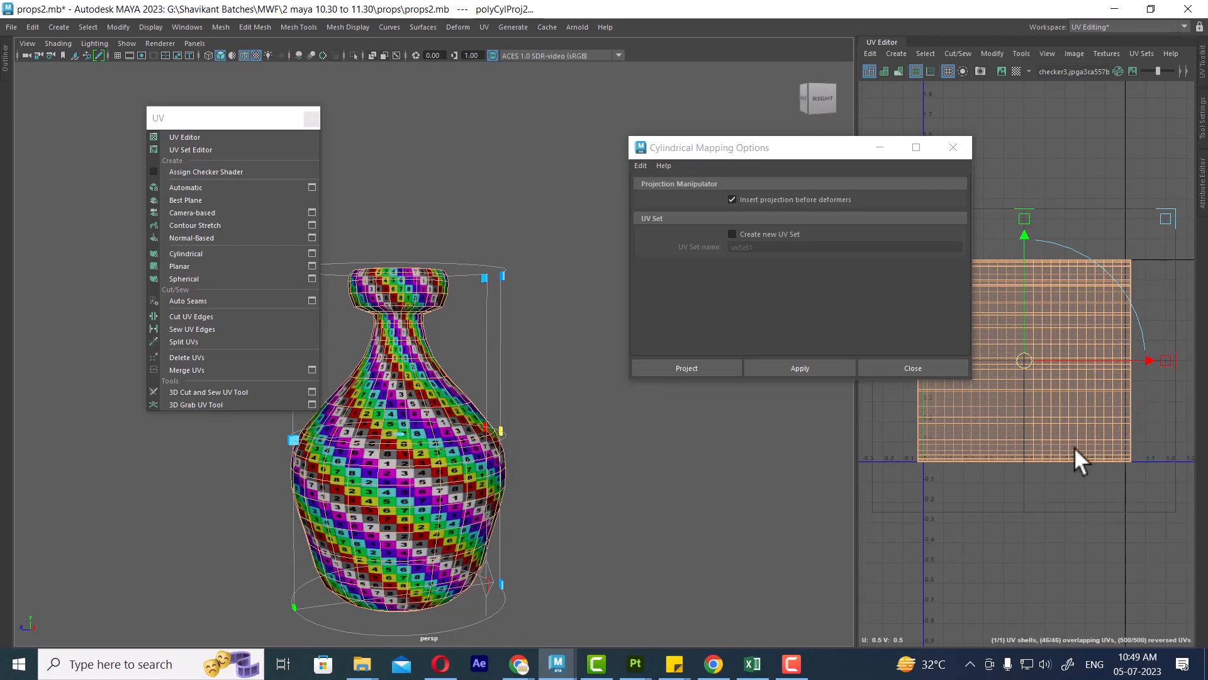
alt+drag(733, 534, 612, 531)
alt+middle_drag(613, 531, 672, 504)
alt+right_drag(672, 503, 649, 528)
drag(501, 452, 585, 445)
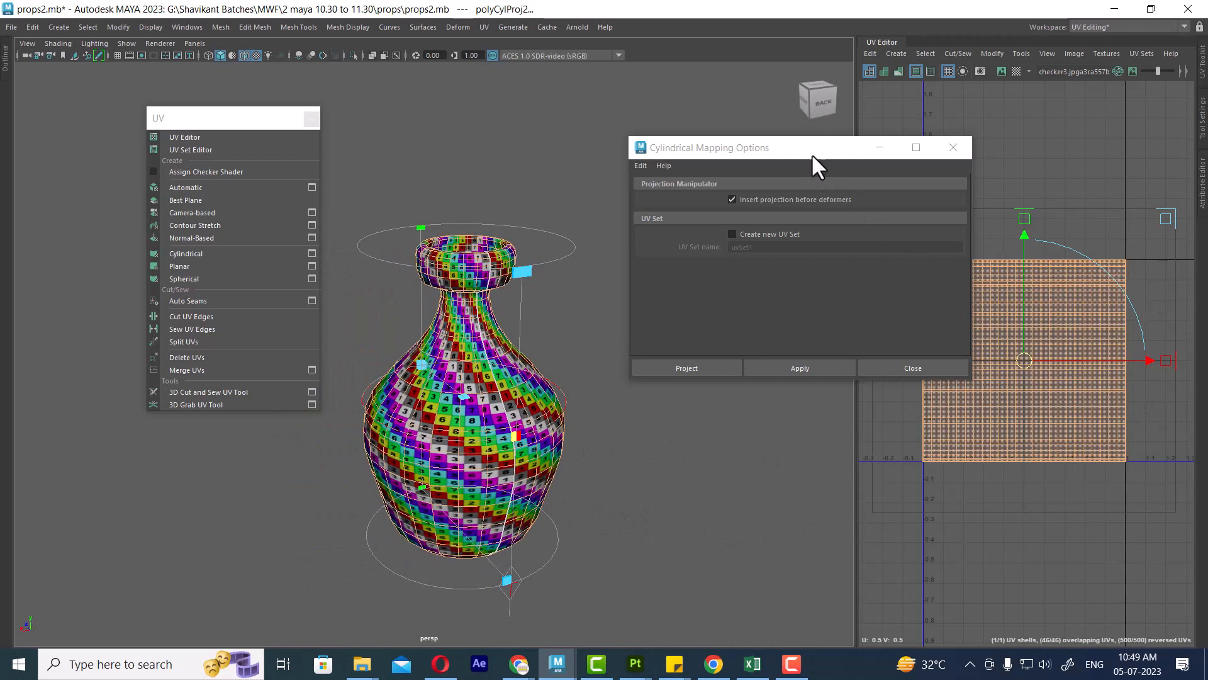
drag(812, 155, 661, 98)
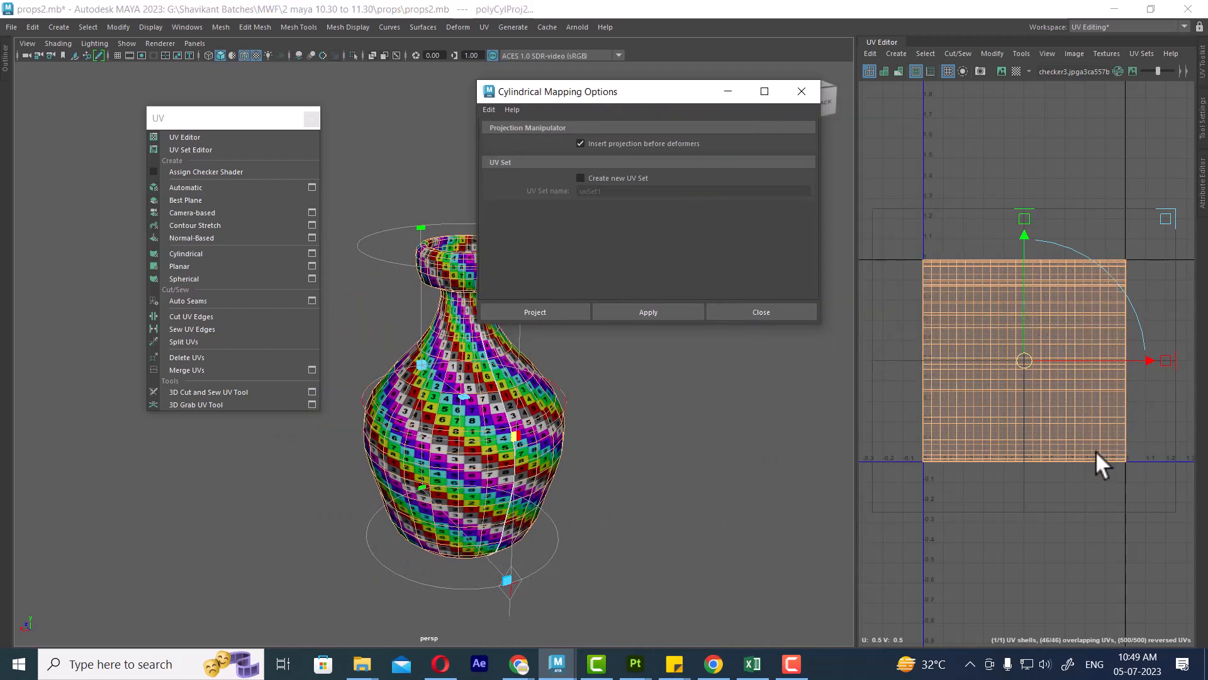
click(780, 310)
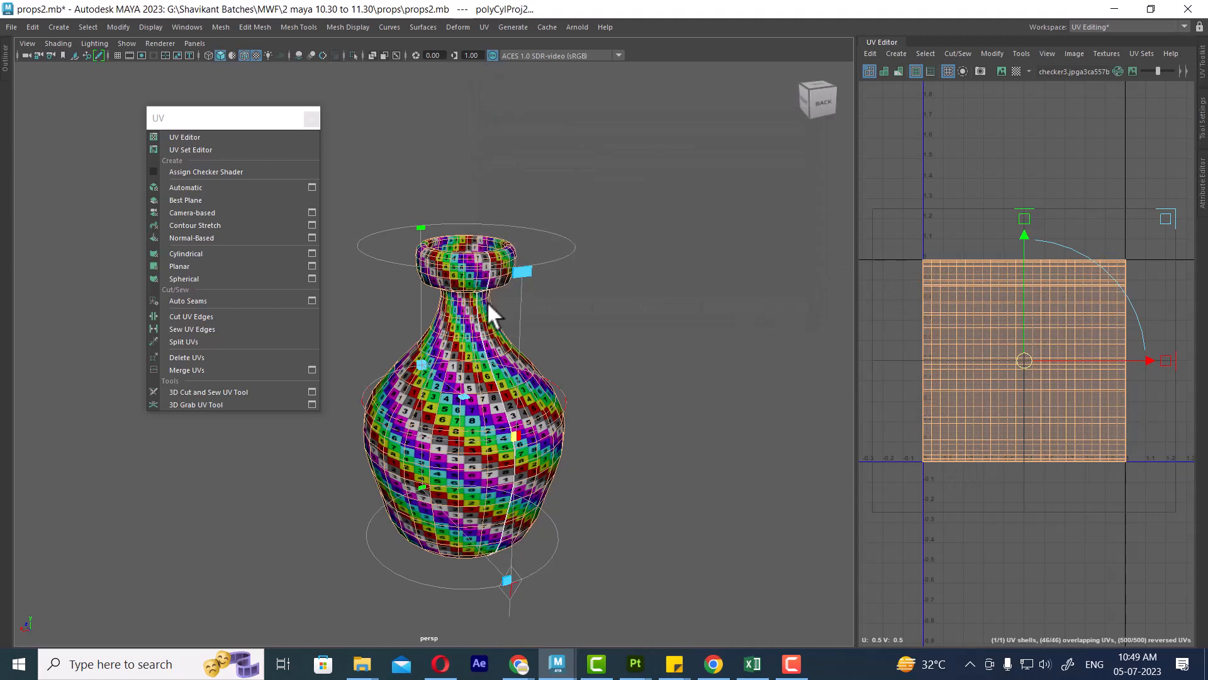
Deselect the bottle body and examine the checker pattern around its rim and inside its neck
alt+middle_drag(487, 301, 513, 332)
alt+right_drag(513, 332, 563, 327)
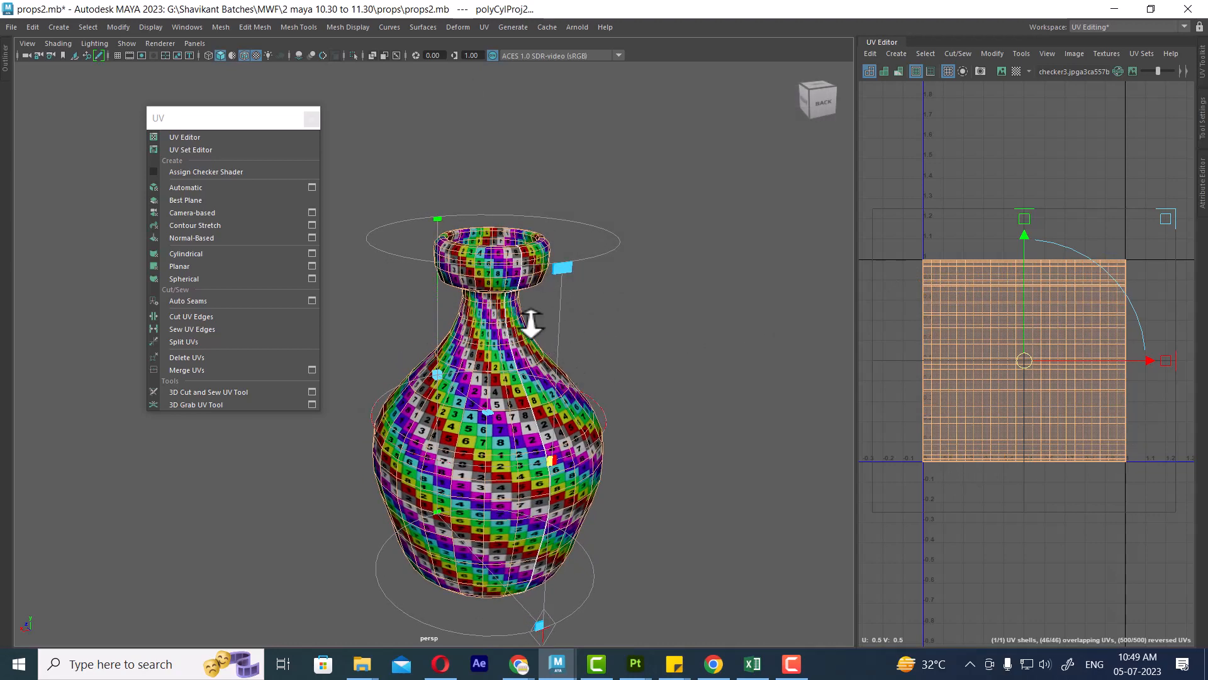
click(601, 211)
alt+drag(501, 271, 491, 322)
alt+middle_drag(504, 267, 510, 314)
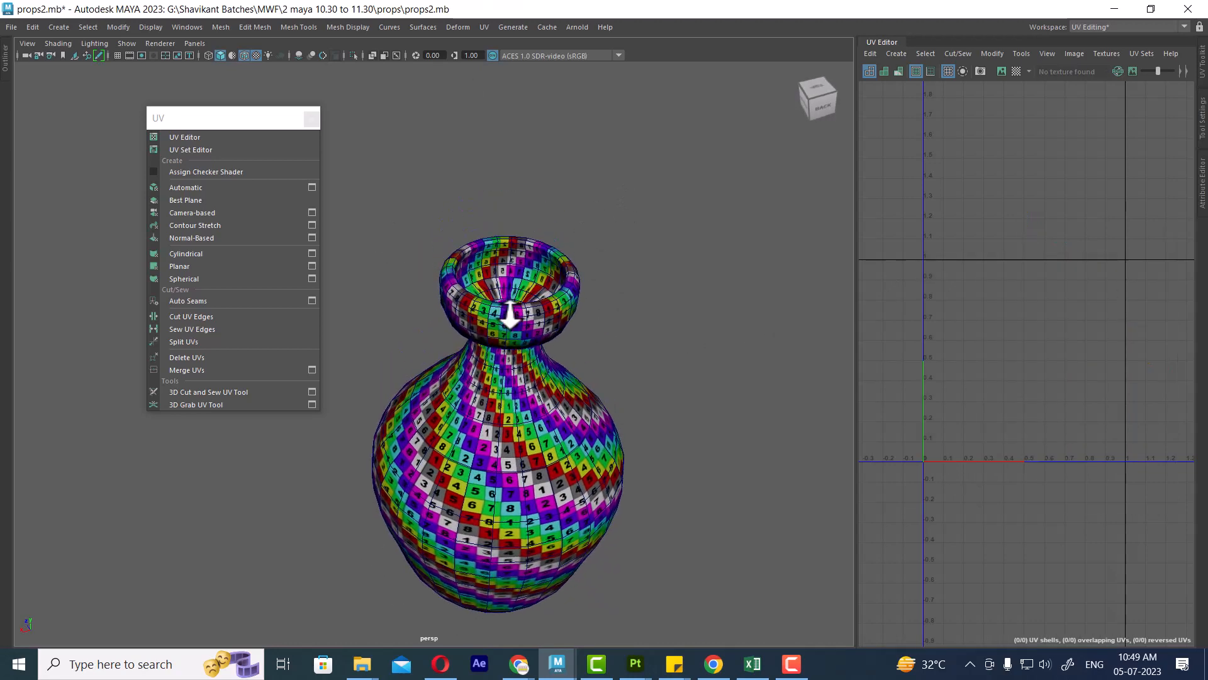
Switch the viewport to untextured shading and leave isolation so the stopper and other props are shown again
mouse_move(510, 314)
alt+right_down()
mouse_move(598, 331)
mouse_move(558, 359)
mouse_move(547, 328)
mouse_move(569, 335)
alt+right_up()
key(4)
key(5)
key(ctrl+1)
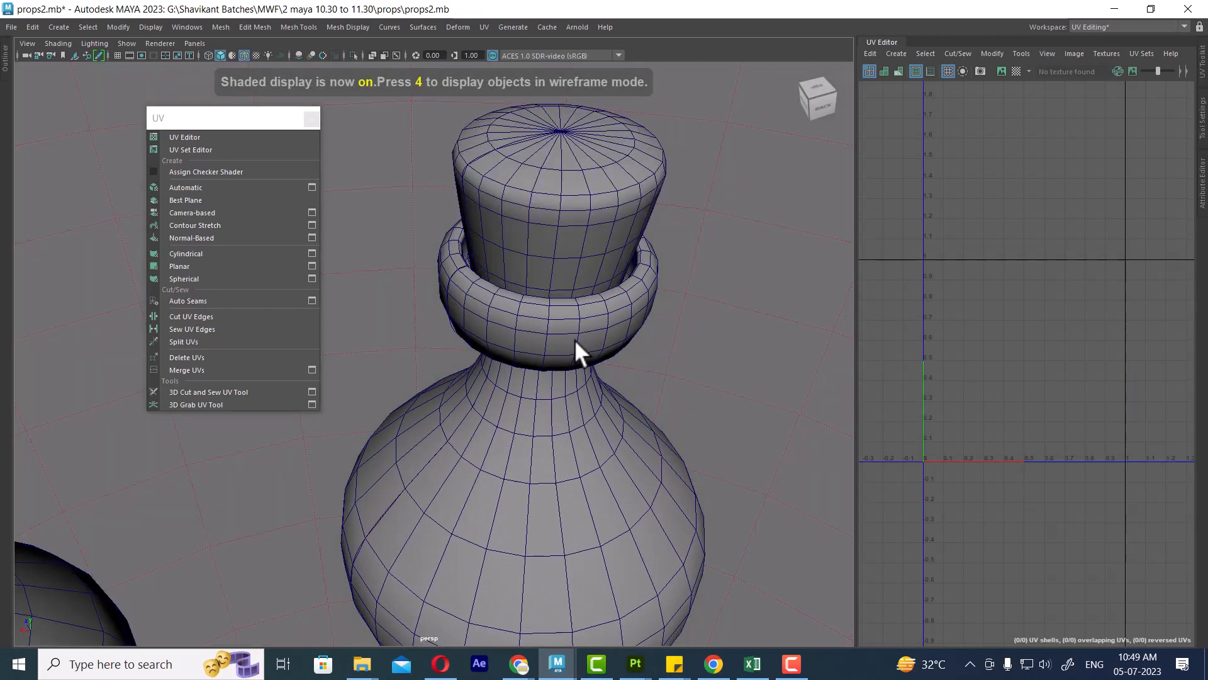
Select the edge loop just inside the bottle's rim and cut the UVs along it
alt+right_drag(507, 276, 525, 298)
alt+middle_drag(525, 299, 530, 322)
right_drag(470, 268, 432, 89)
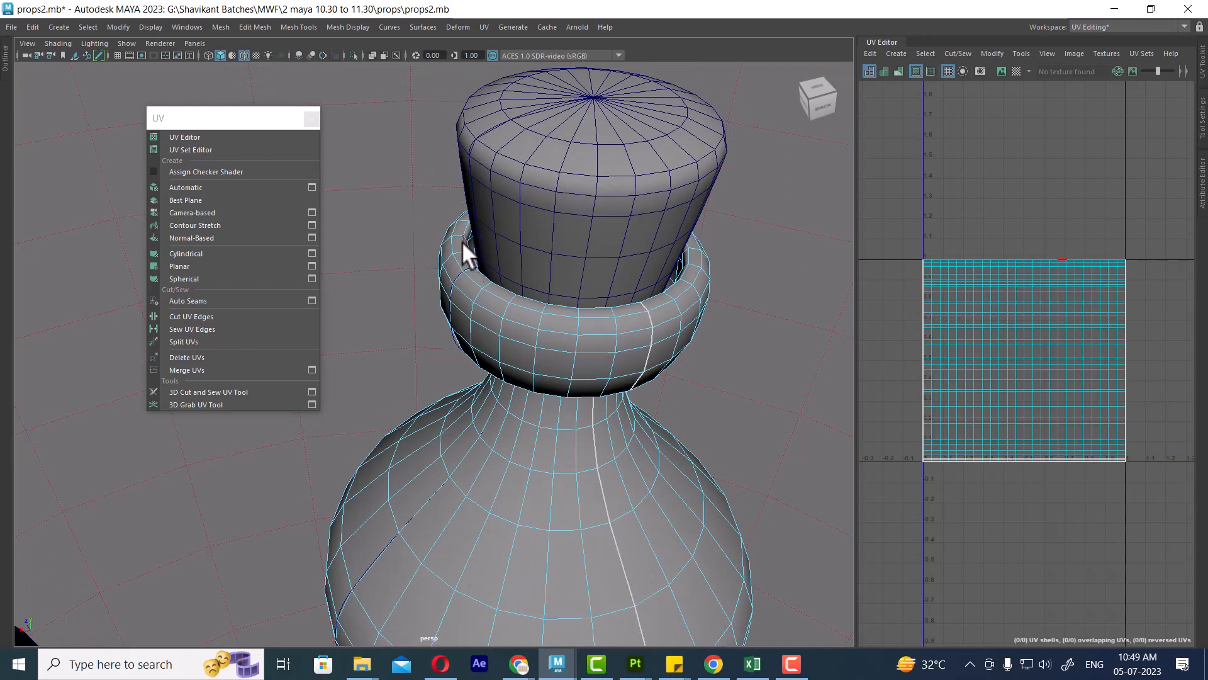
click(463, 240)
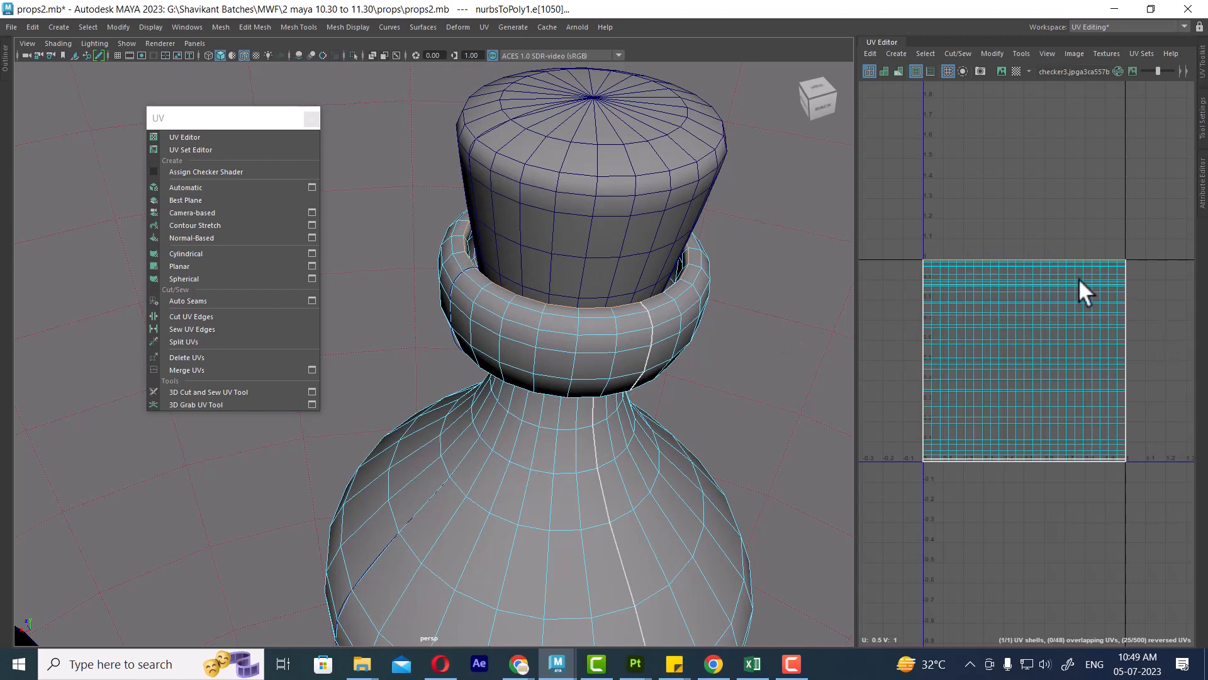
alt+right_drag(1079, 278, 1174, 297)
alt+middle_drag(1174, 297, 1135, 456)
alt+middle_drag(535, 254, 513, 294)
alt+right_drag(513, 294, 556, 348)
alt+drag(556, 348, 515, 265)
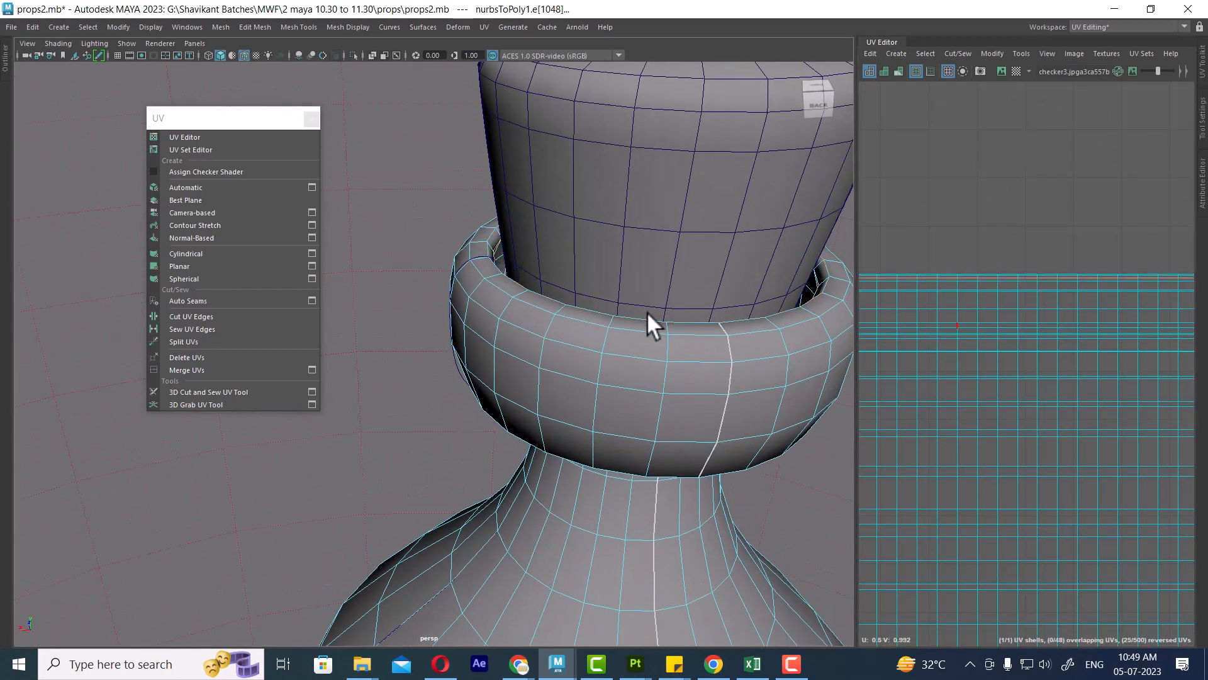
key(f)
shift+right_drag(1081, 272, 868, 368)
Check the cut by picking the outer body's UV shell, and hide everything except the bottle body
alt+right_drag(1030, 397, 980, 430)
alt+middle_drag(980, 430, 988, 328)
right_drag(988, 329, 1040, 335)
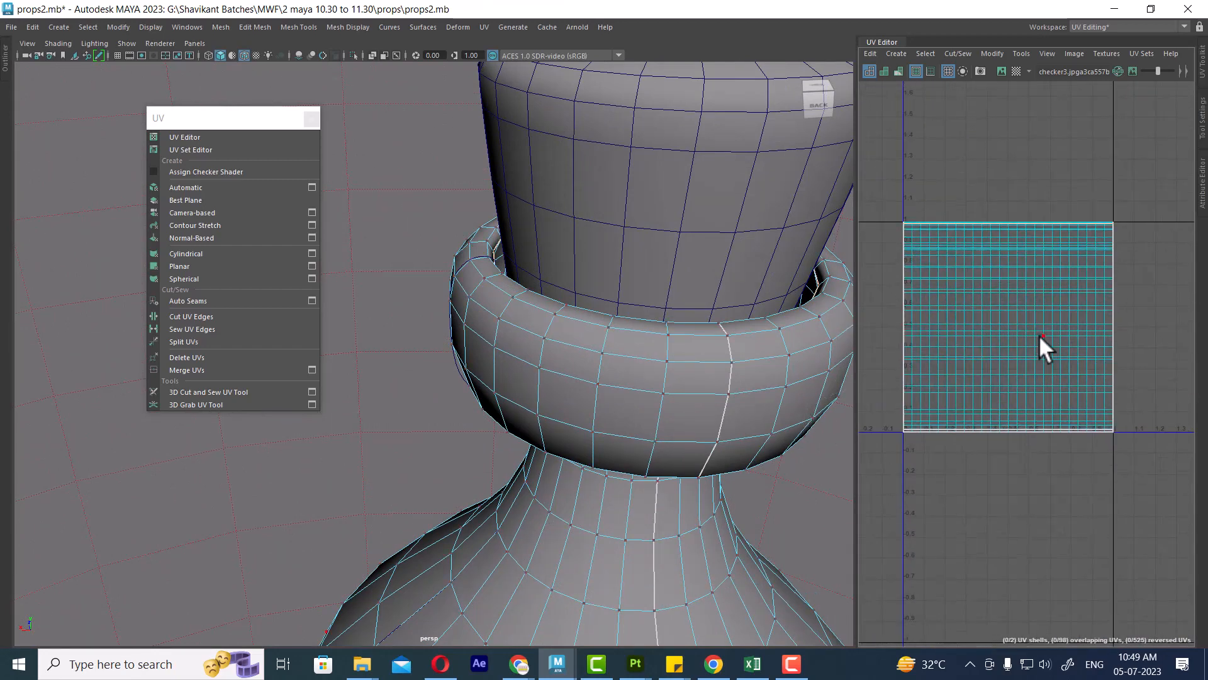
click(1038, 334)
scroll(1017, 353, down, 2)
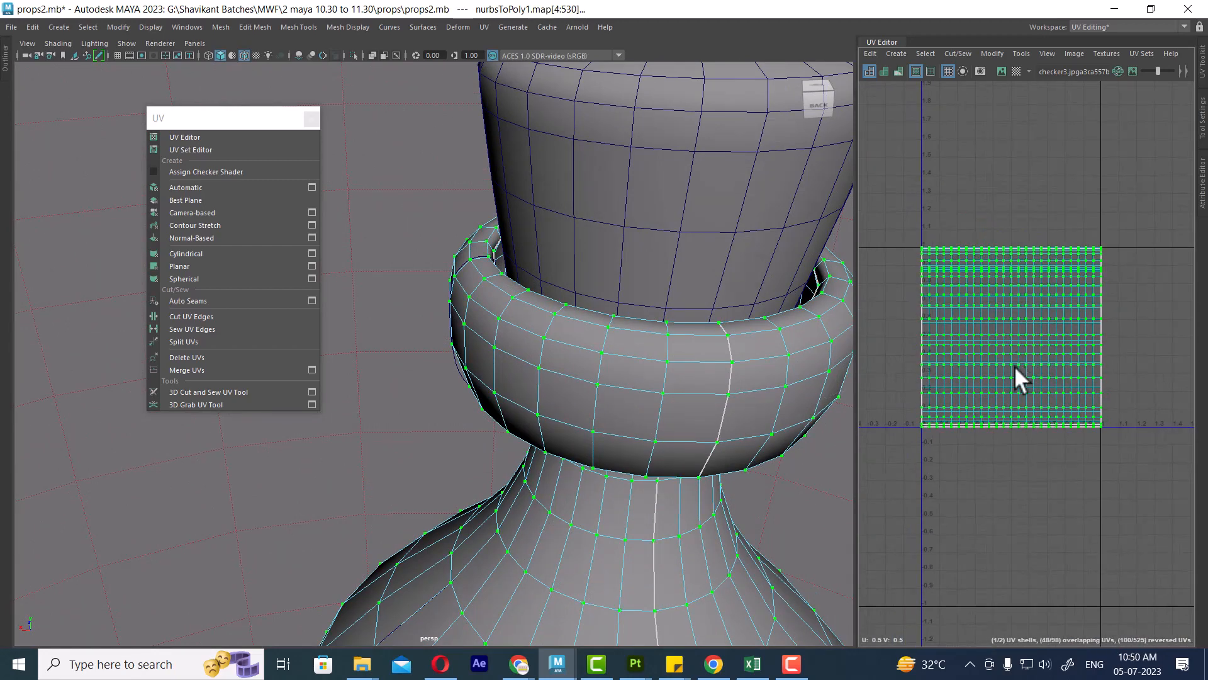
scroll(711, 428, down, 3)
right_drag(714, 428, 622, 370)
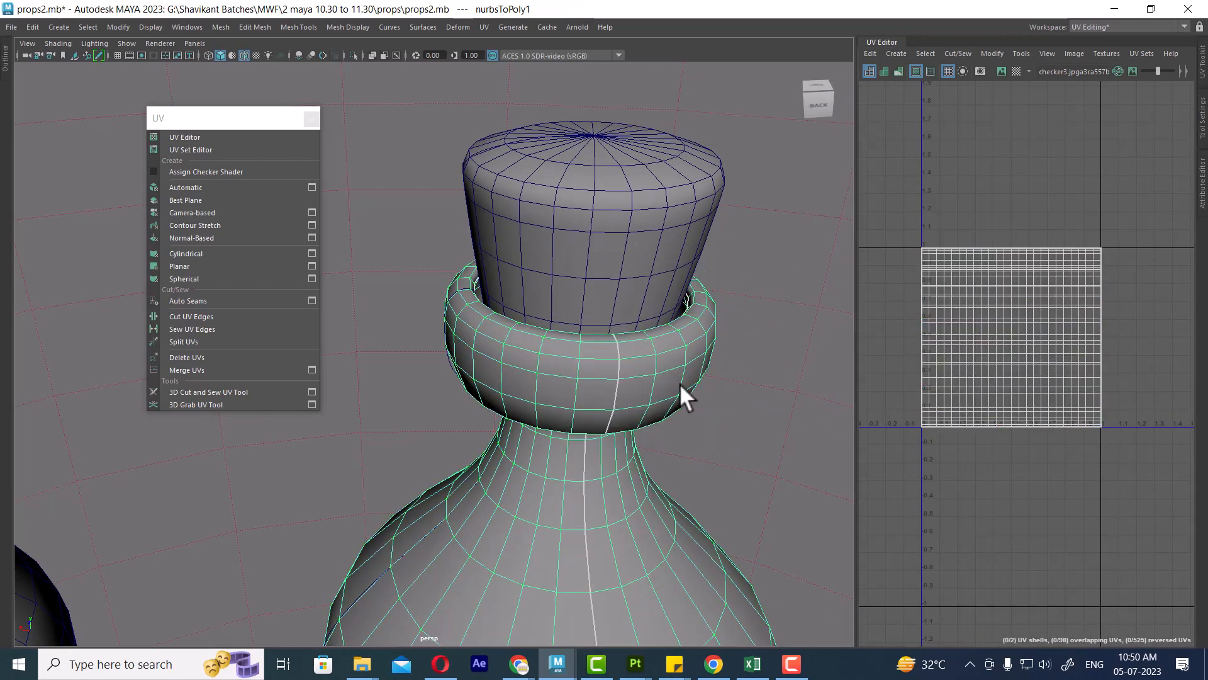
key(alt+h)
Select the outer body's UV shell and move it horizontally out of the 0–1 square to about U -0.64
right_drag(987, 296, 1057, 300)
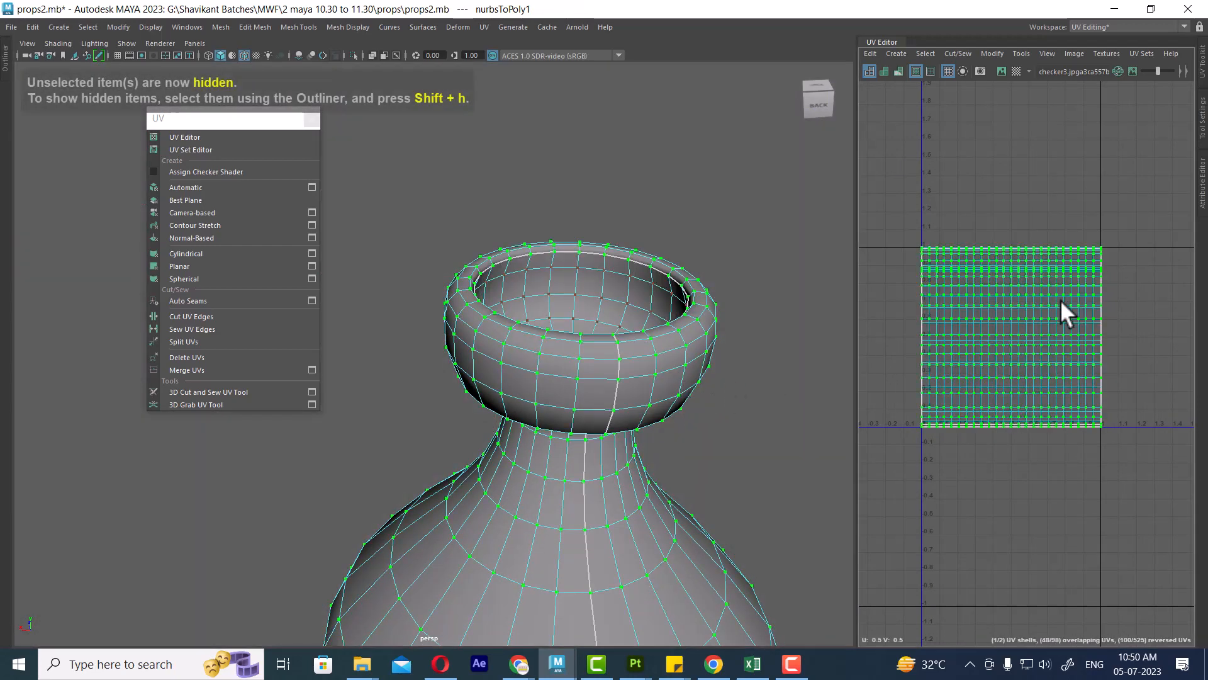
click(1042, 307)
ctrl+right_click(1018, 320)
double_click(1018, 320)
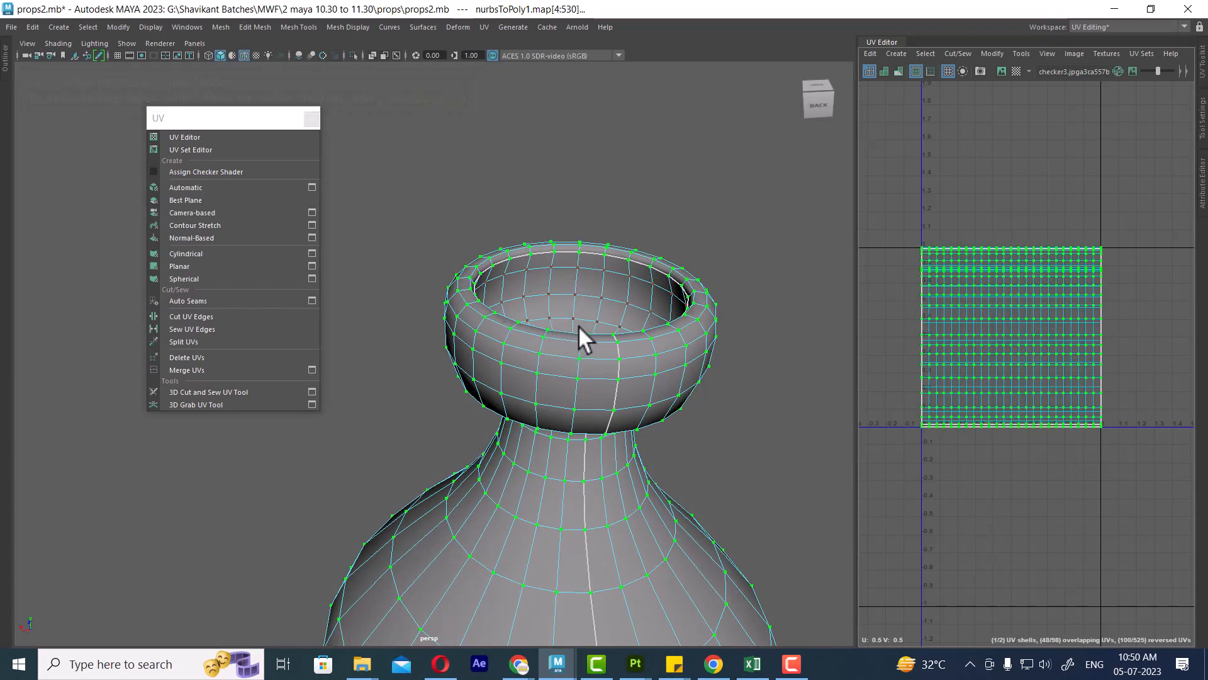
alt+right_drag(995, 340, 952, 209)
key(w)
alt+middle_drag(1081, 330, 1112, 322)
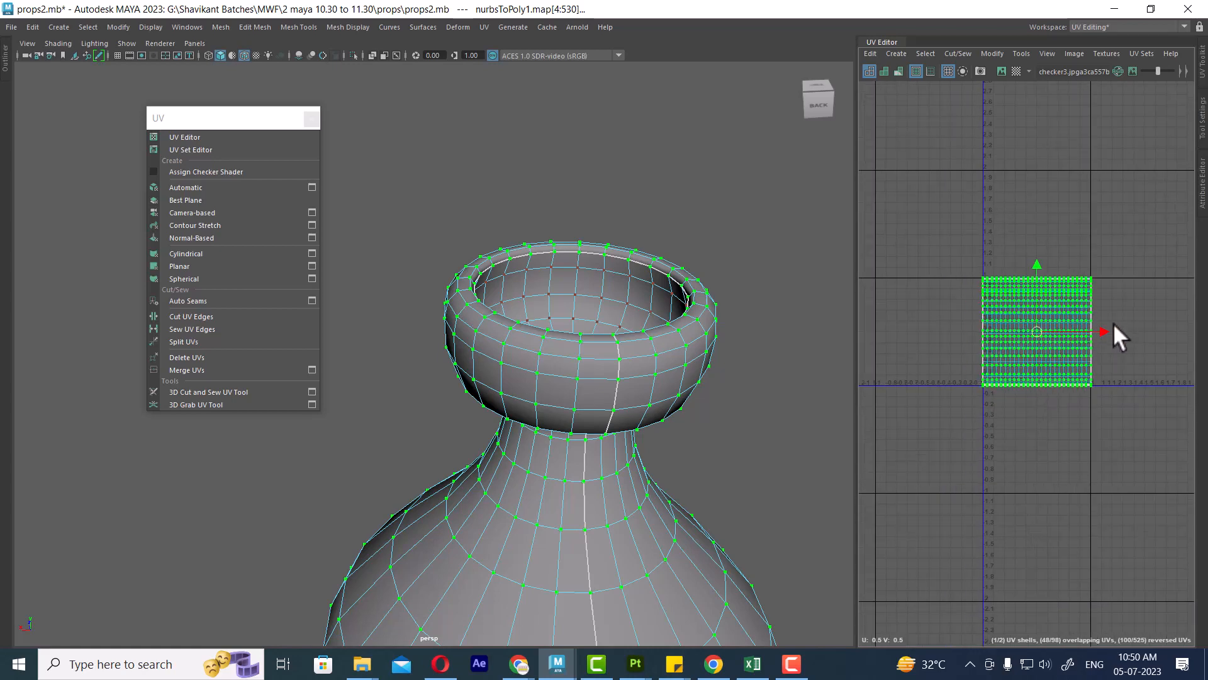
drag(1108, 329, 984, 329)
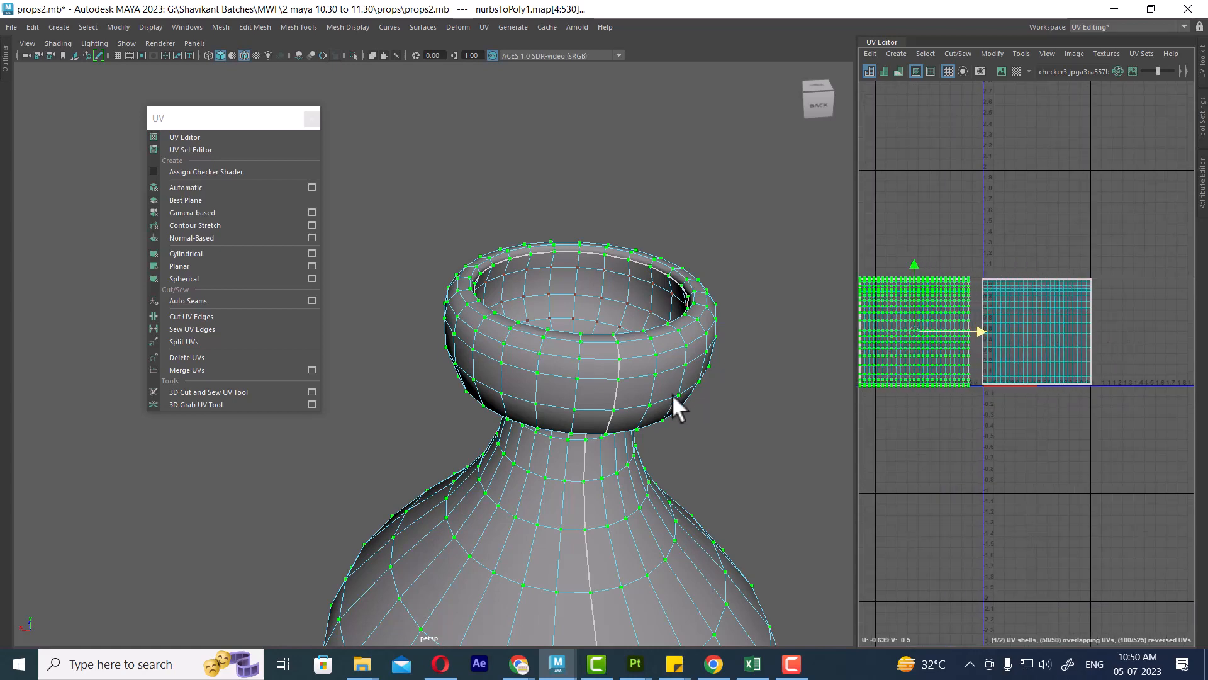
Unfold the outer body's UV shell with the Unfold3D method and 1 iteration, and close the options
alt+right_drag(671, 394, 593, 421)
alt+drag(593, 420, 626, 381)
alt+drag(610, 313, 652, 308)
alt+middle_drag(648, 315, 639, 360)
alt+right_drag(1009, 357, 1039, 373)
alt+middle_drag(1040, 373, 1096, 353)
alt+middle_drag(691, 282, 655, 255)
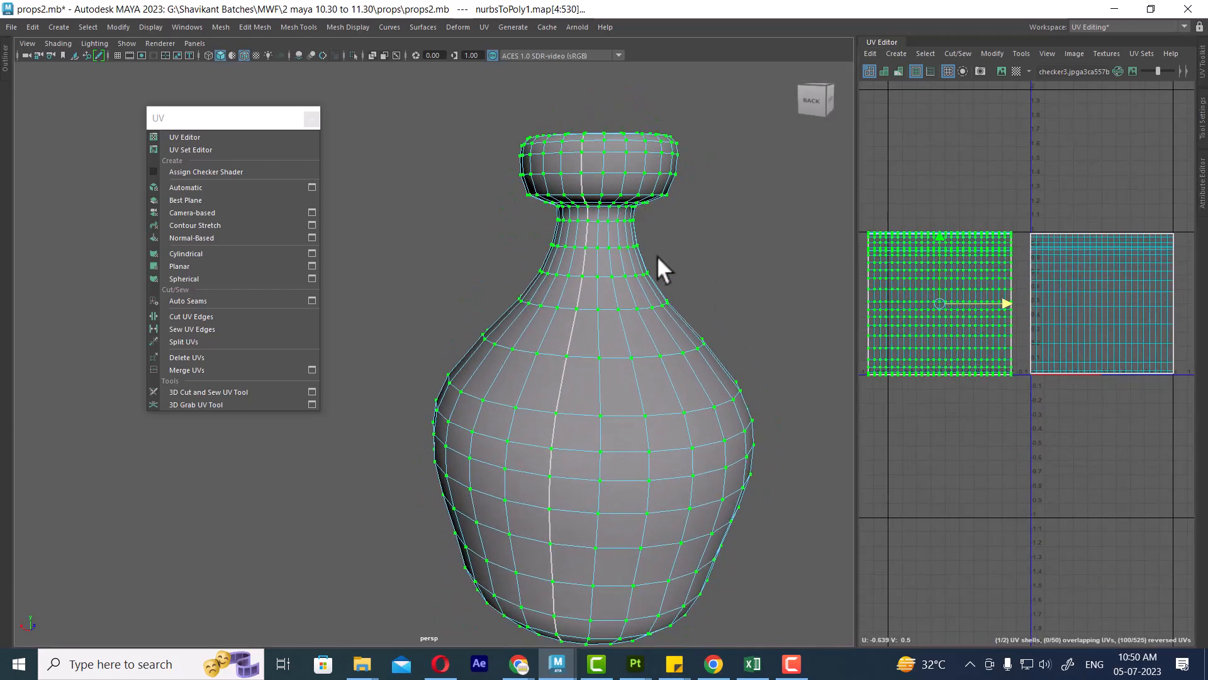
alt+middle_drag(1100, 377, 1152, 337)
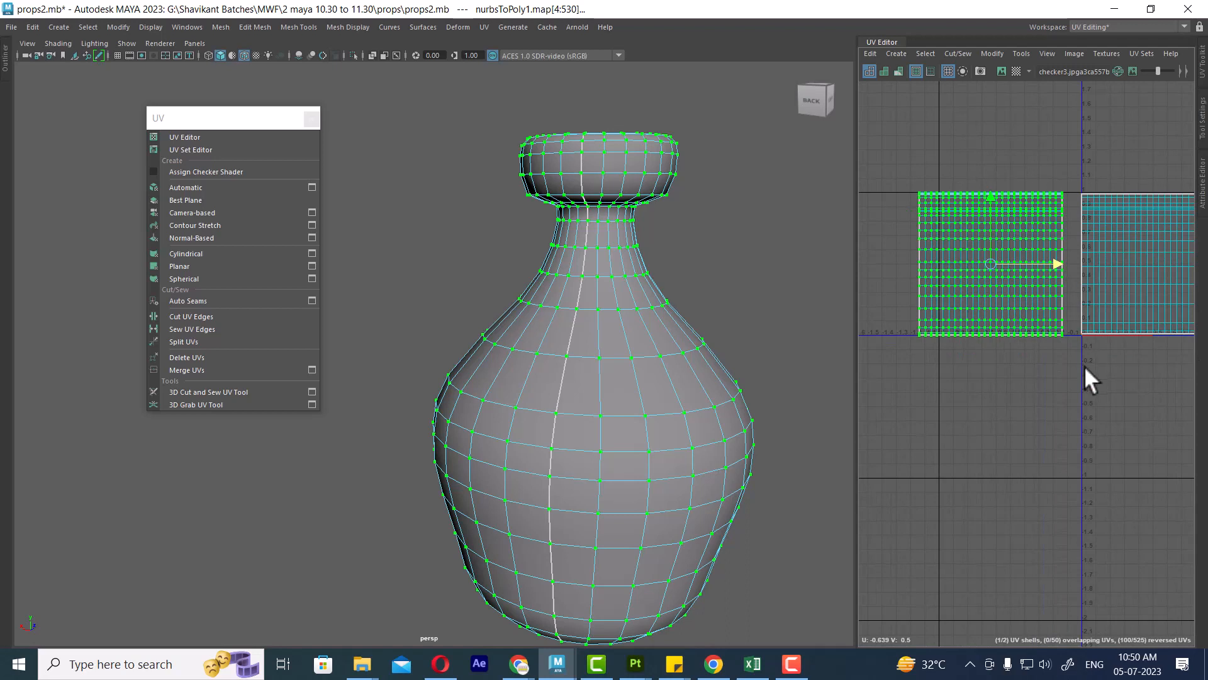
alt+middle_drag(1019, 296, 1011, 262)
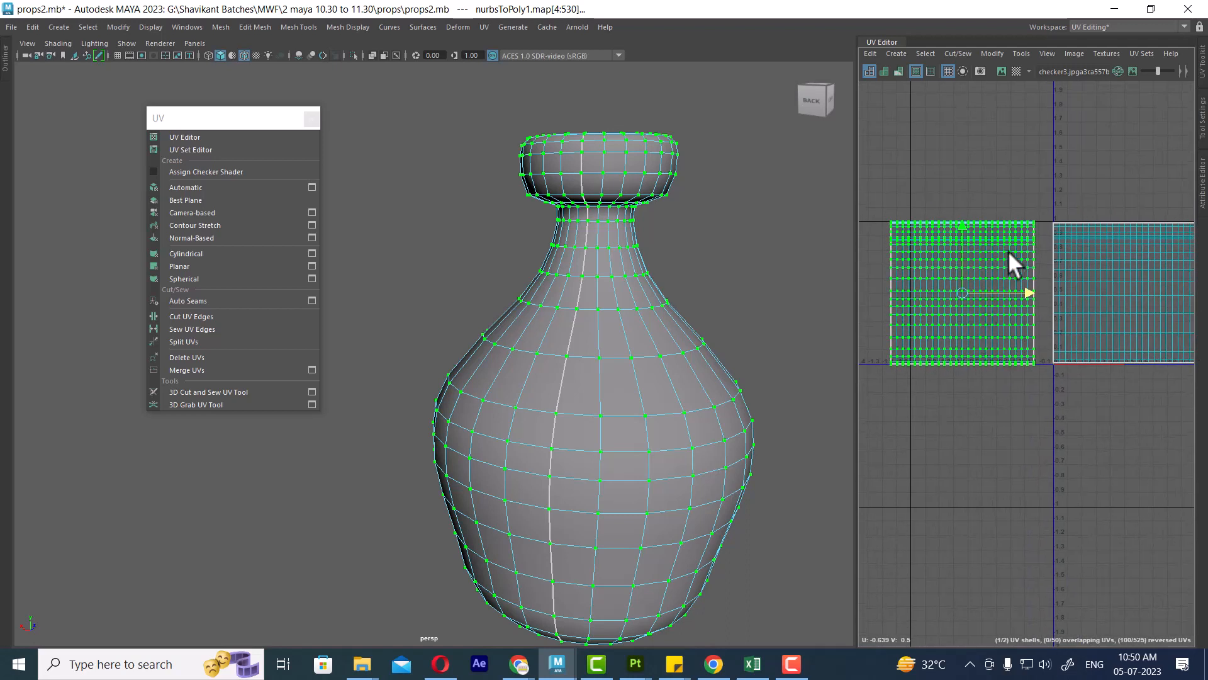
shift+right_click(1013, 241)
shift+right_drag(1013, 241, 896, 234)
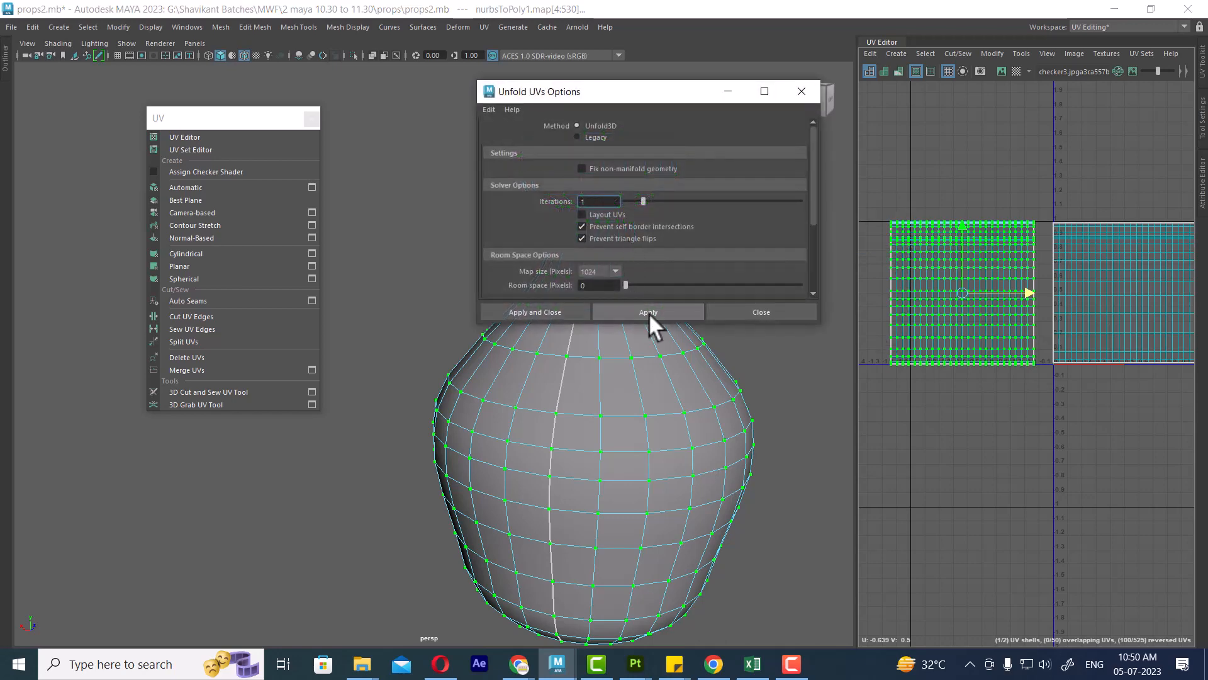
click(661, 310)
click(760, 312)
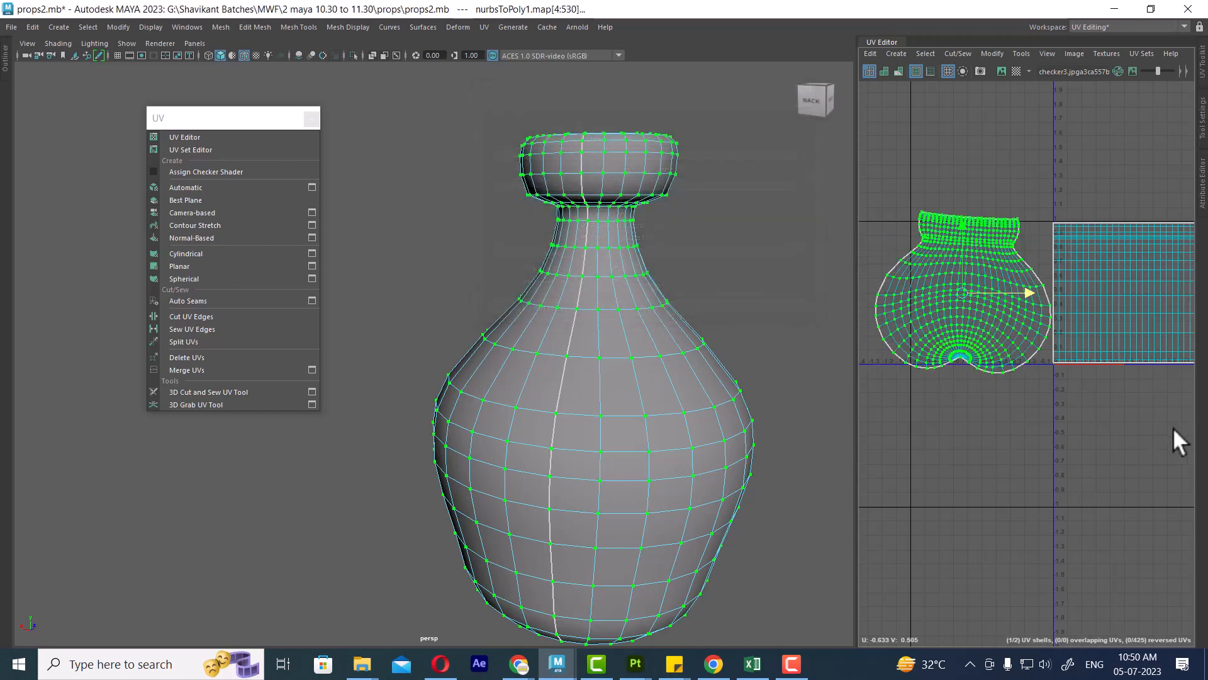
Return to object selection, display the checker texture, and examine the pattern around the bottle's sides and underside
alt+right_drag(740, 485, 672, 402)
right_drag(569, 190, 646, 151)
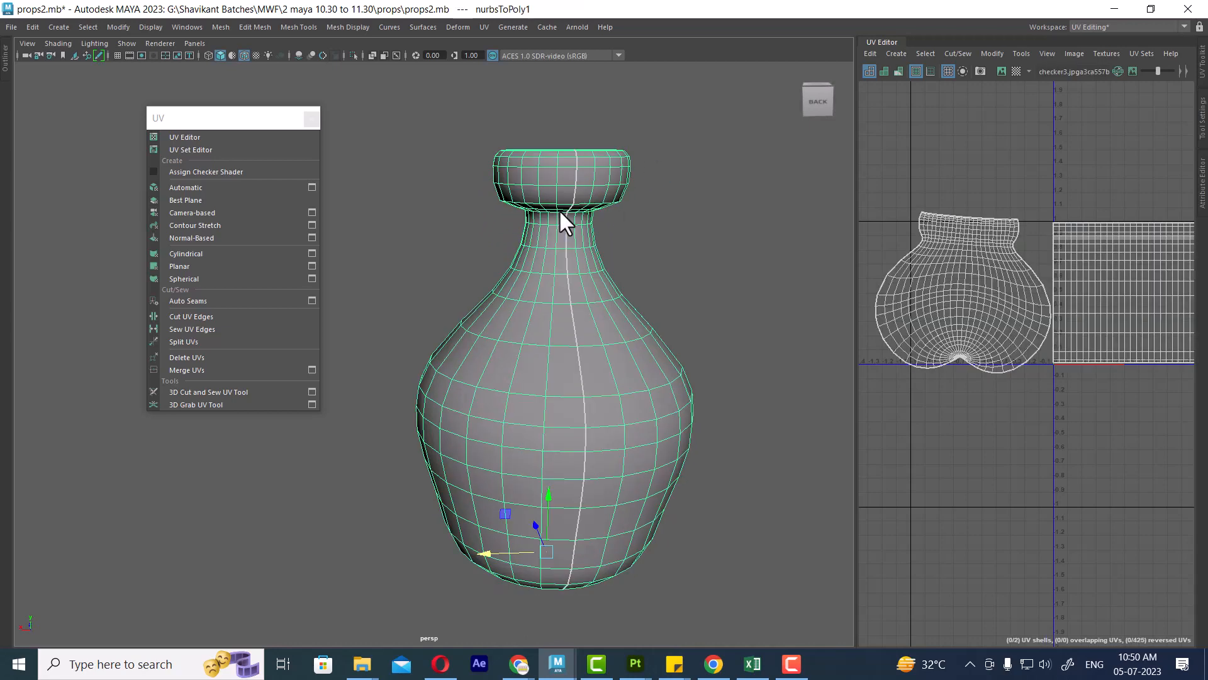
key(6)
mouse_move(677, 337)
alt+mouse_down()
mouse_move(601, 334)
mouse_move(662, 343)
mouse_move(625, 337)
alt+mouse_up()
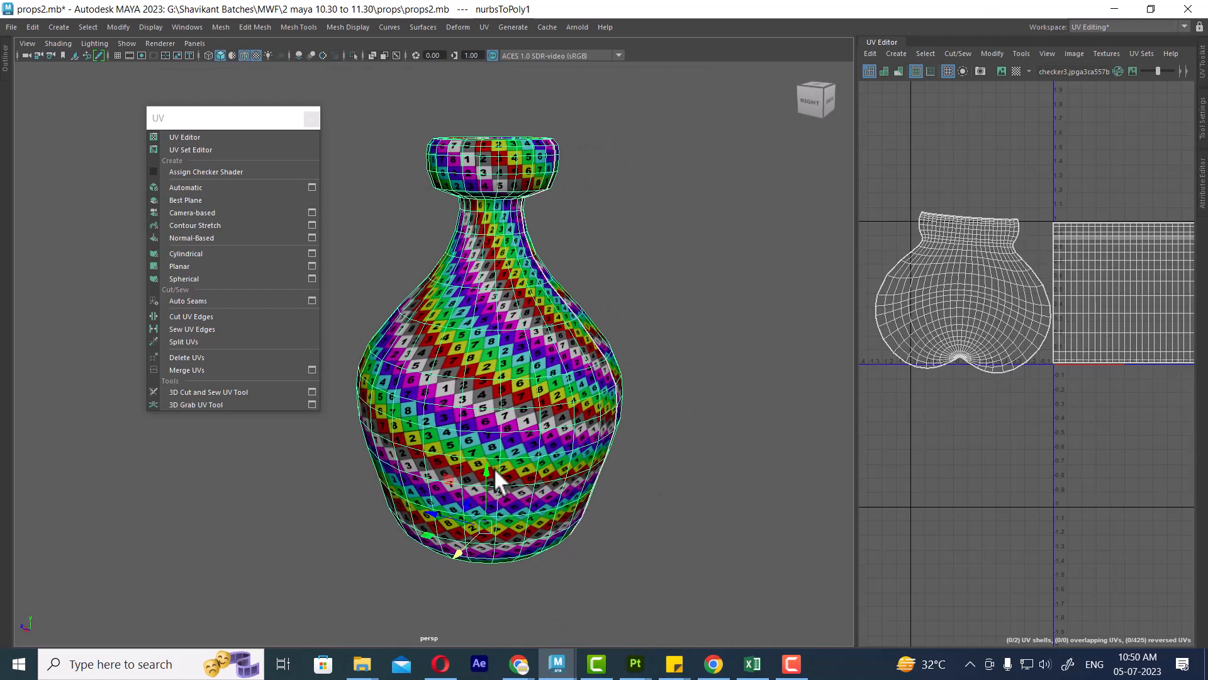
alt+middle_drag(493, 467, 515, 354)
alt+right_drag(515, 354, 574, 368)
alt+middle_drag(660, 408, 652, 304)
alt+drag(652, 304, 619, 253)
alt+middle_drag(619, 409, 618, 286)
alt+right_drag(618, 286, 651, 376)
alt+right_drag(679, 315, 716, 330)
alt+middle_drag(678, 256, 630, 196)
Select a vertex at the centre of the bottle's underside and convert the selection to its adjoining faces
right_drag(639, 188, 429, 172)
alt+right_drag(562, 315, 592, 334)
click(566, 336)
shift+right_click(613, 236)
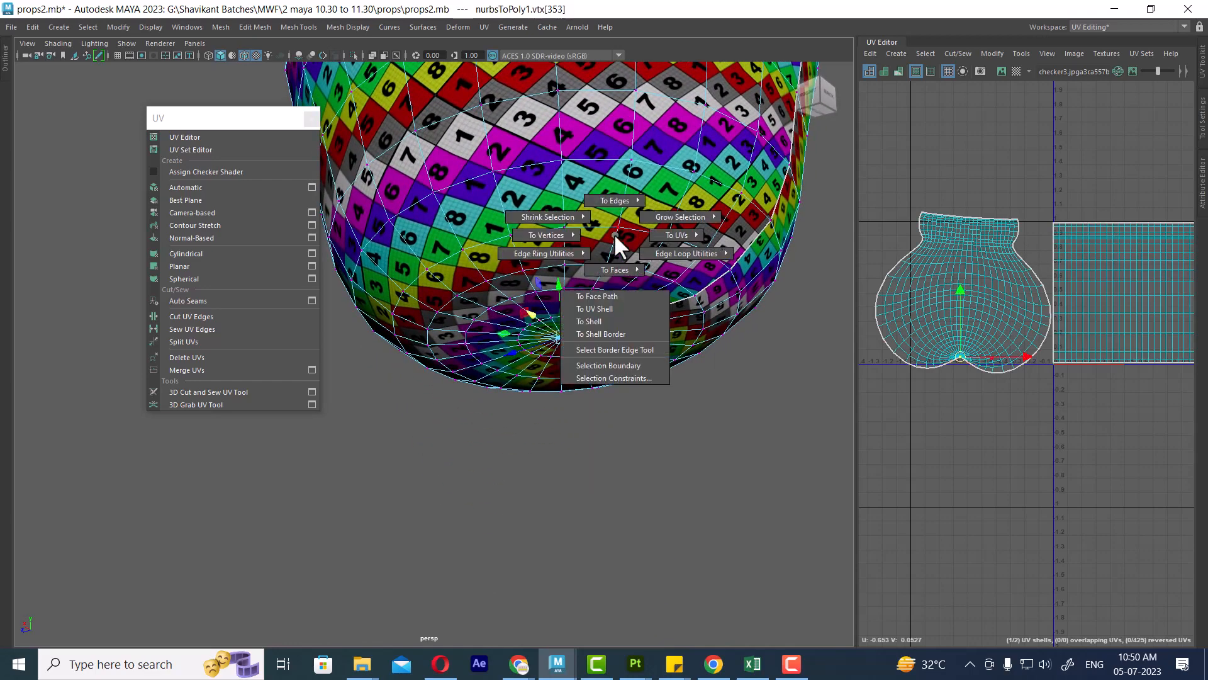
click(614, 269)
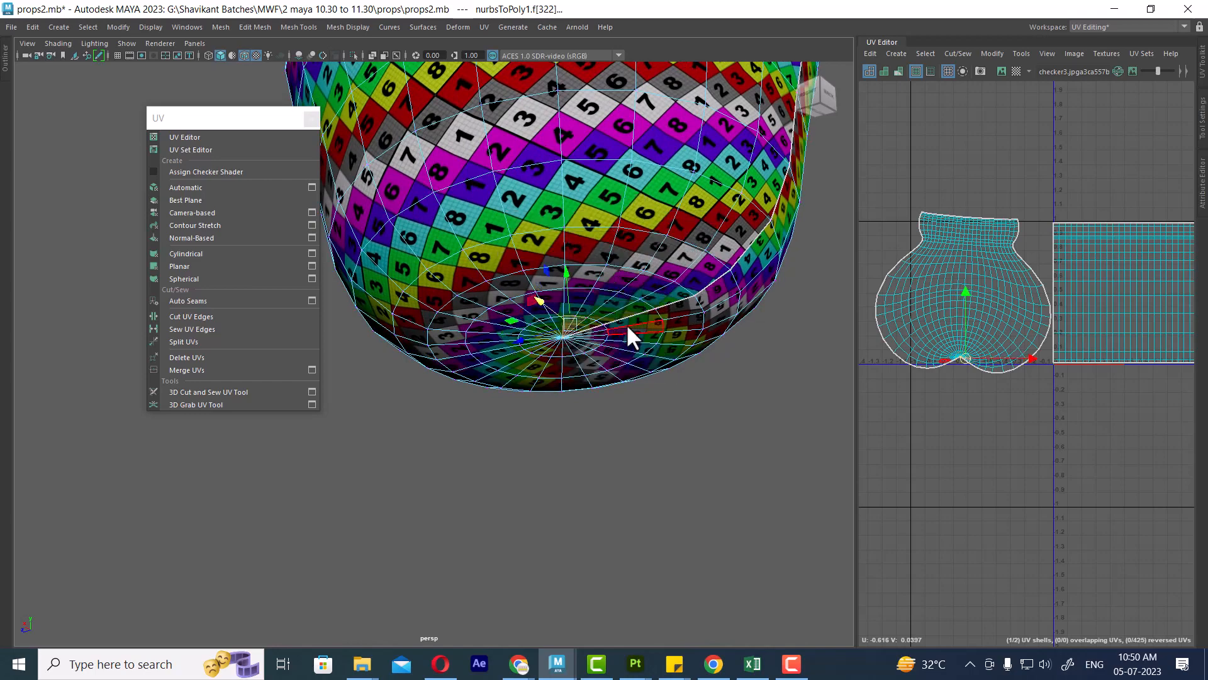
alt+drag(660, 312, 524, 330)
alt+middle_drag(621, 288, 495, 323)
alt+right_drag(494, 324, 599, 297)
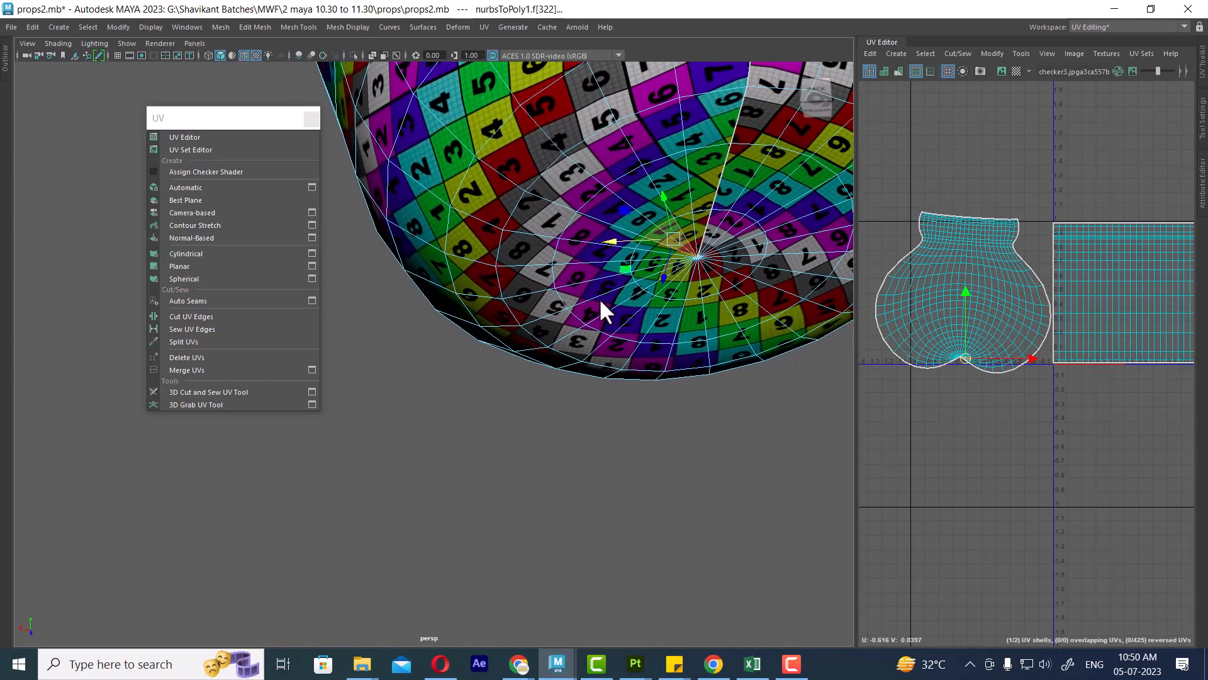
alt+middle_drag(599, 297, 516, 318)
alt+right_drag(516, 319, 538, 314)
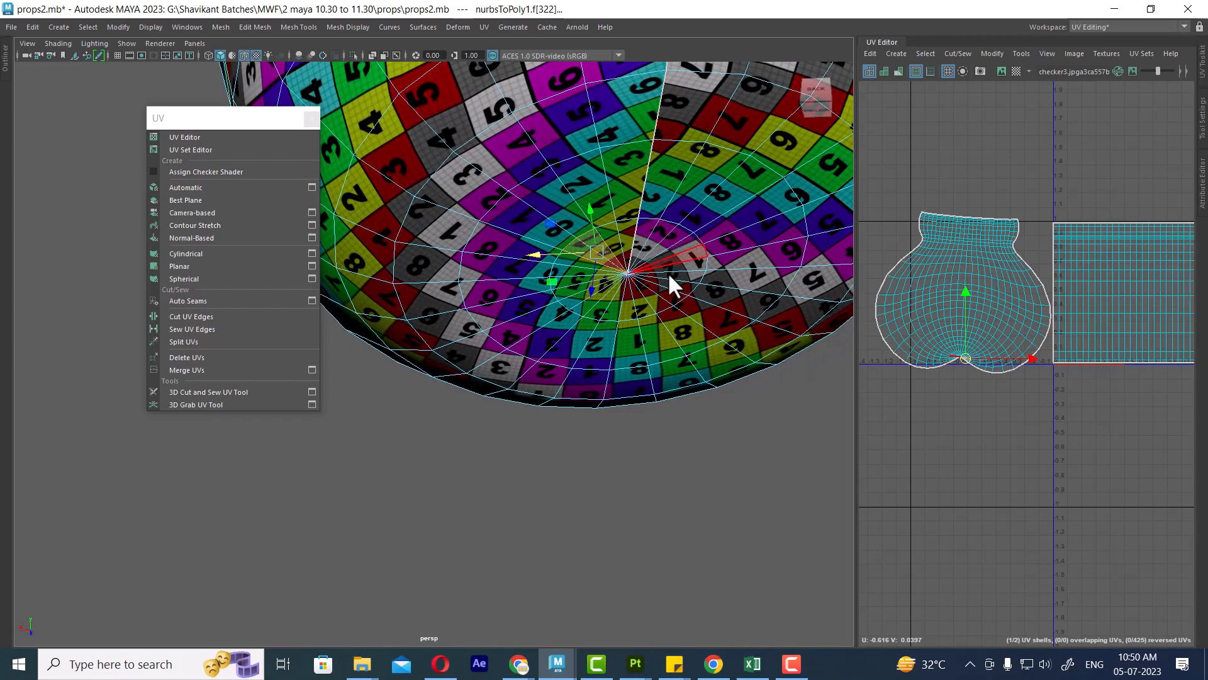
In wireframe display, select the overlapping vertices at the centre of the bottle's inner bottom and merge them
key(4)
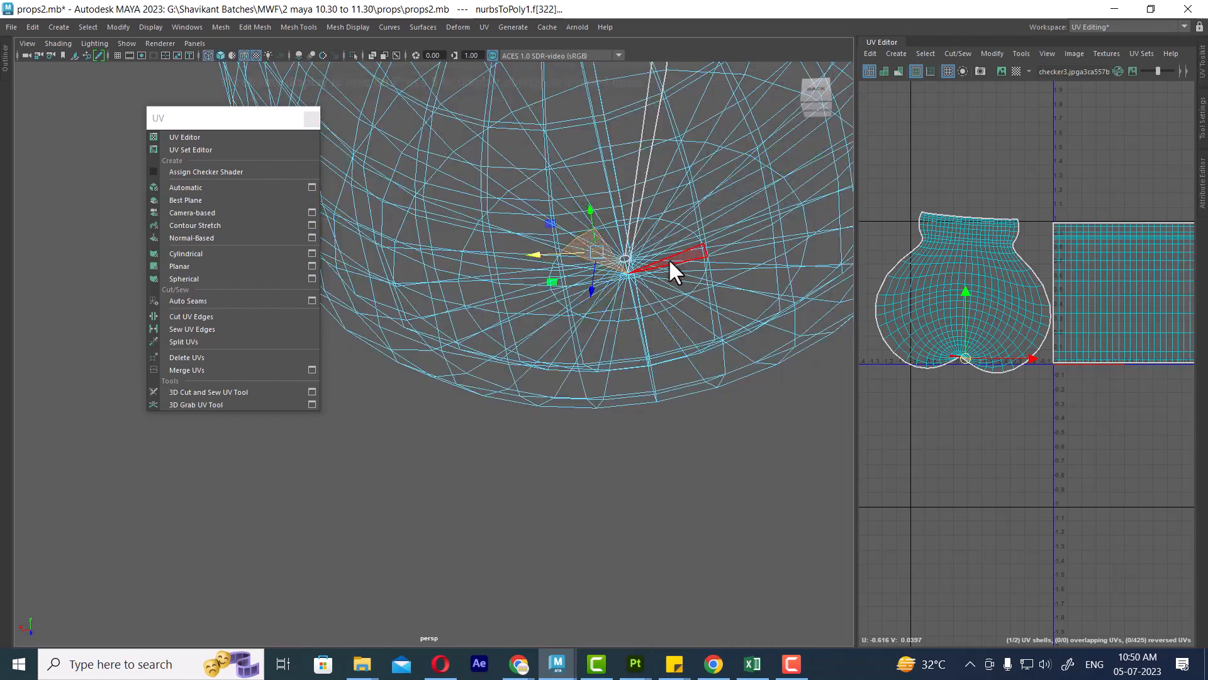
alt+drag(668, 258, 589, 412)
right_drag(673, 213, 613, 212)
click(596, 277)
alt+drag(599, 262, 667, 364)
alt+drag(682, 271, 554, 346)
shift+right_drag(592, 180, 590, 78)
Select the overlapping vertices at the centre of the bottle's outer underside and merge them
mouse_move(531, 364)
alt+mouse_down()
mouse_move(513, 293)
mouse_move(500, 310)
mouse_move(520, 326)
mouse_move(461, 304)
mouse_move(469, 263)
mouse_move(527, 360)
mouse_move(512, 371)
alt+mouse_up()
alt+drag(508, 289, 524, 399)
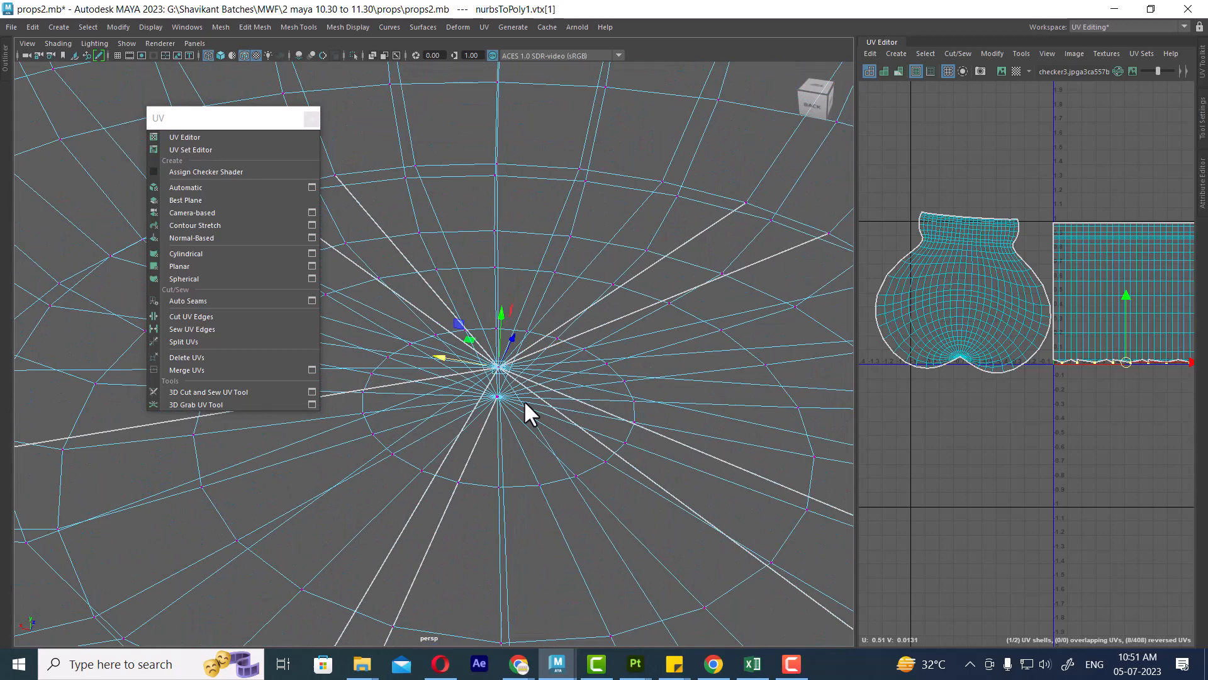
click(485, 396)
shift+right_drag(550, 406, 540, 204)
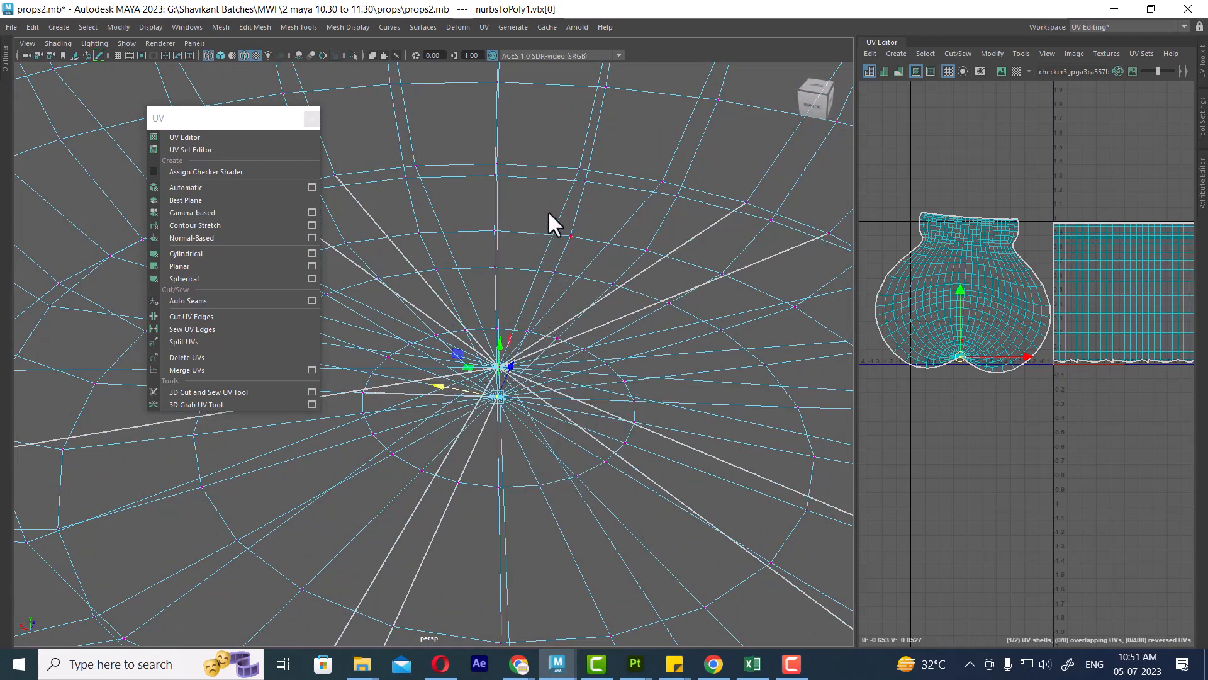
Return to shaded display, convert the underside's centre vertex to its faces, and grow the selection by two rings
alt+drag(573, 329, 534, 322)
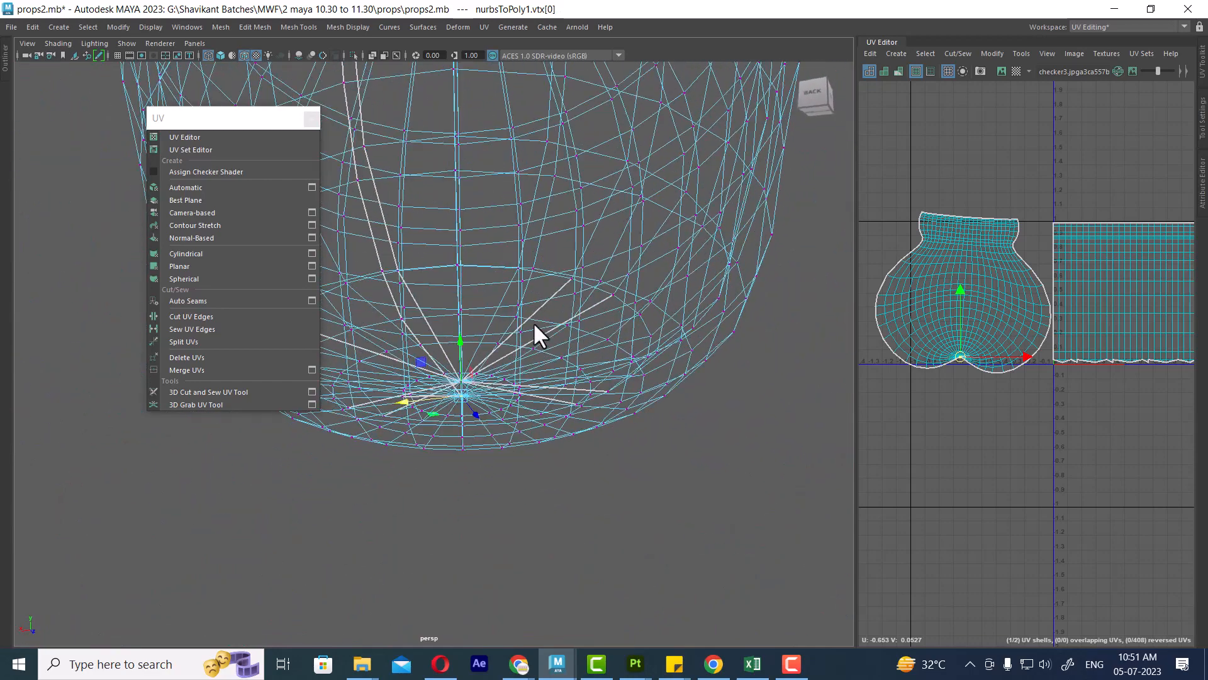
key(5)
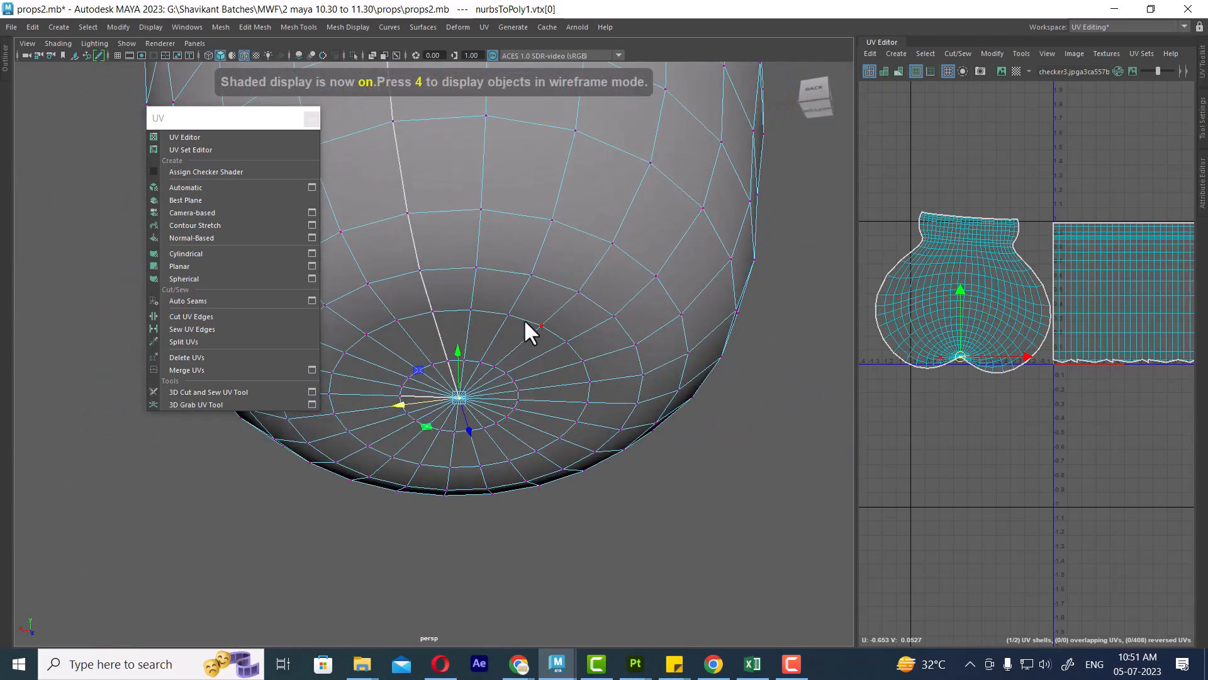
shift+right_drag(524, 320, 523, 357)
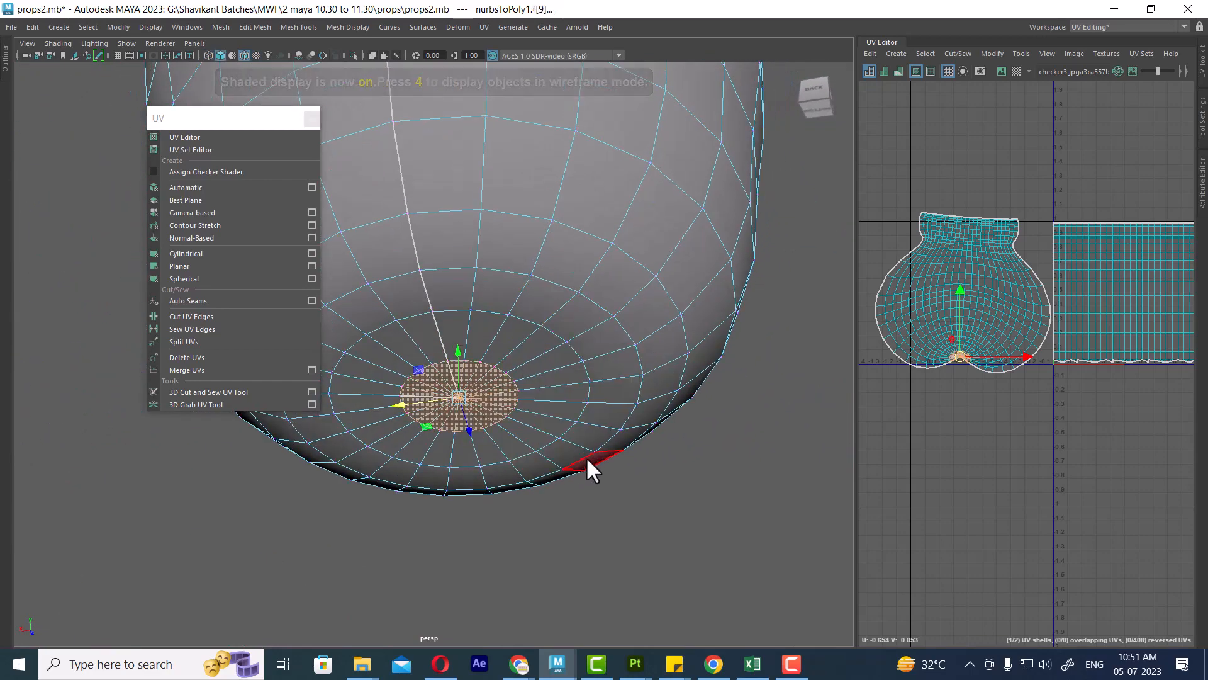
key(shift+period)
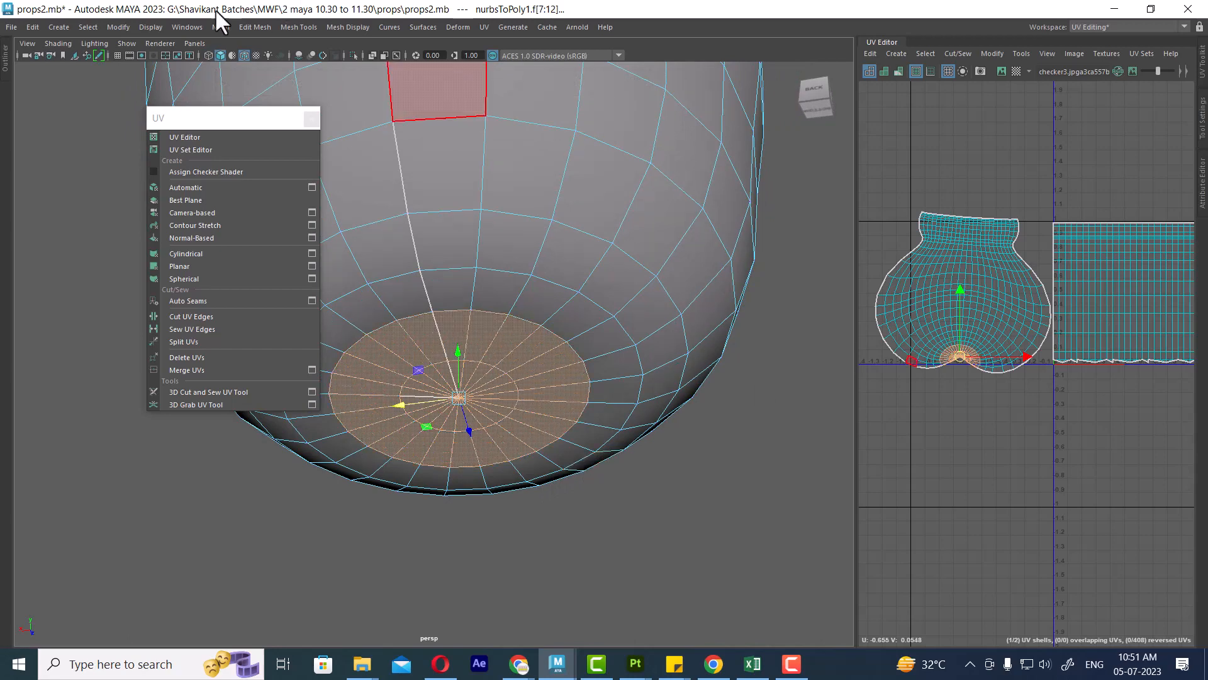
click(88, 26)
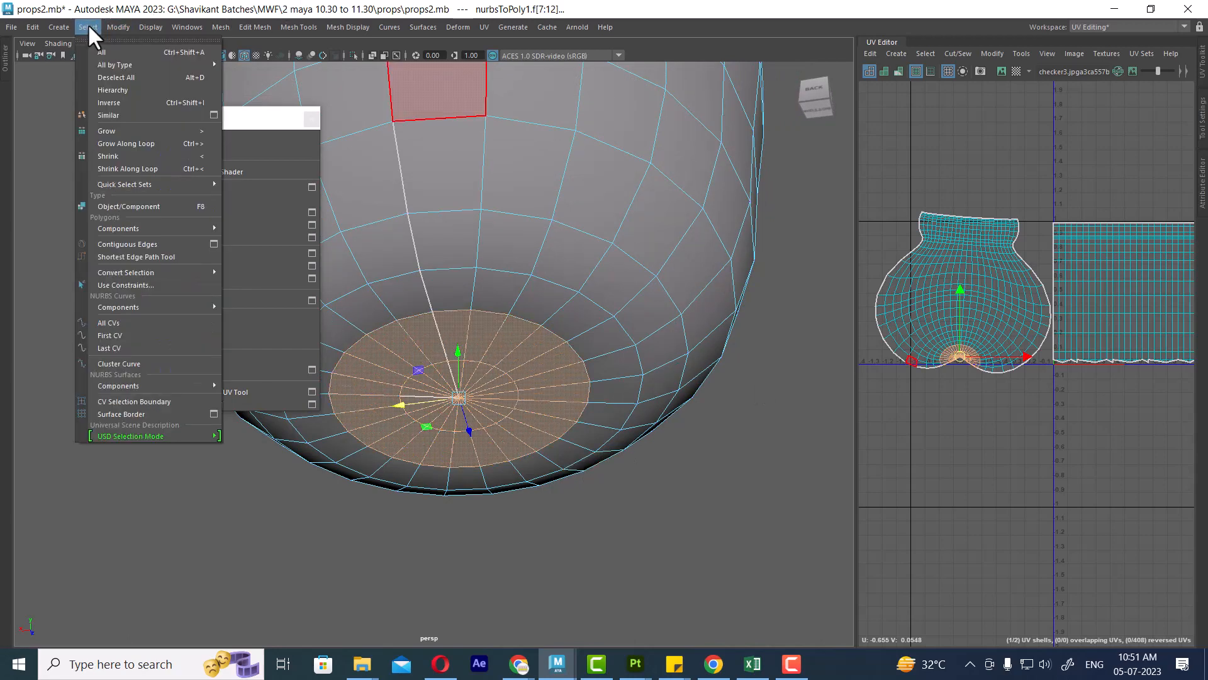
click(134, 126)
Apply a planar UV projection from the Y axis, fitted to the bounding box, to the selected faces of the bottle's underside
alt+drag(717, 535, 698, 428)
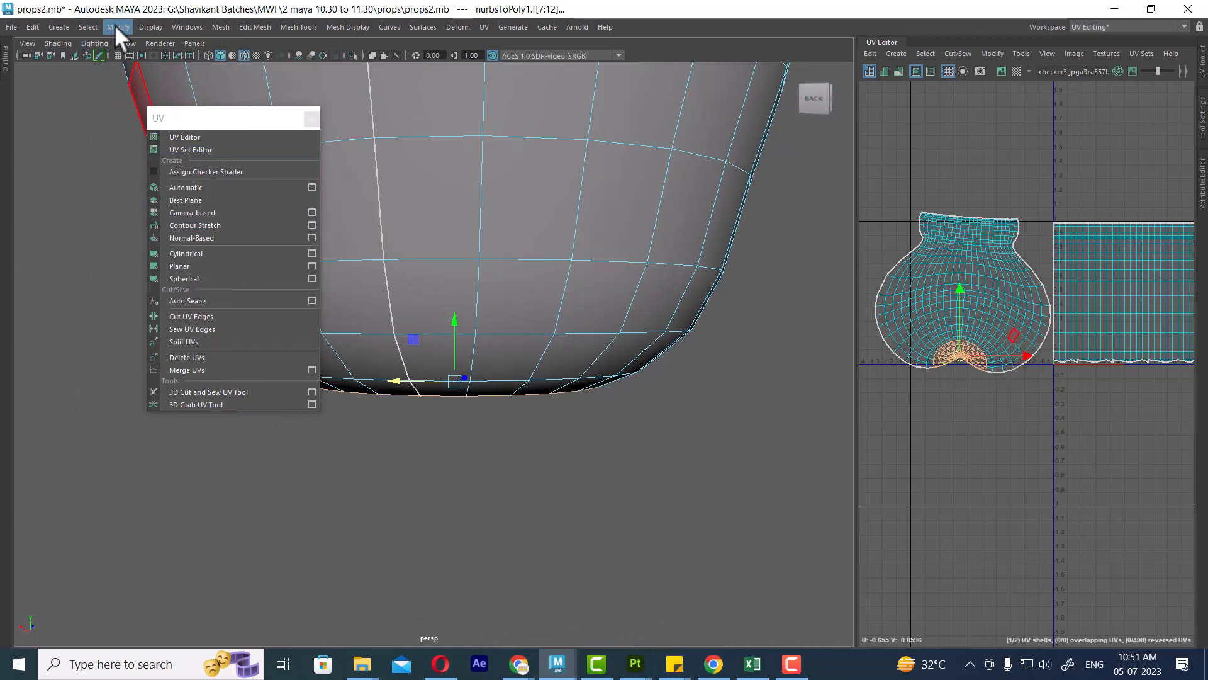
key(space)
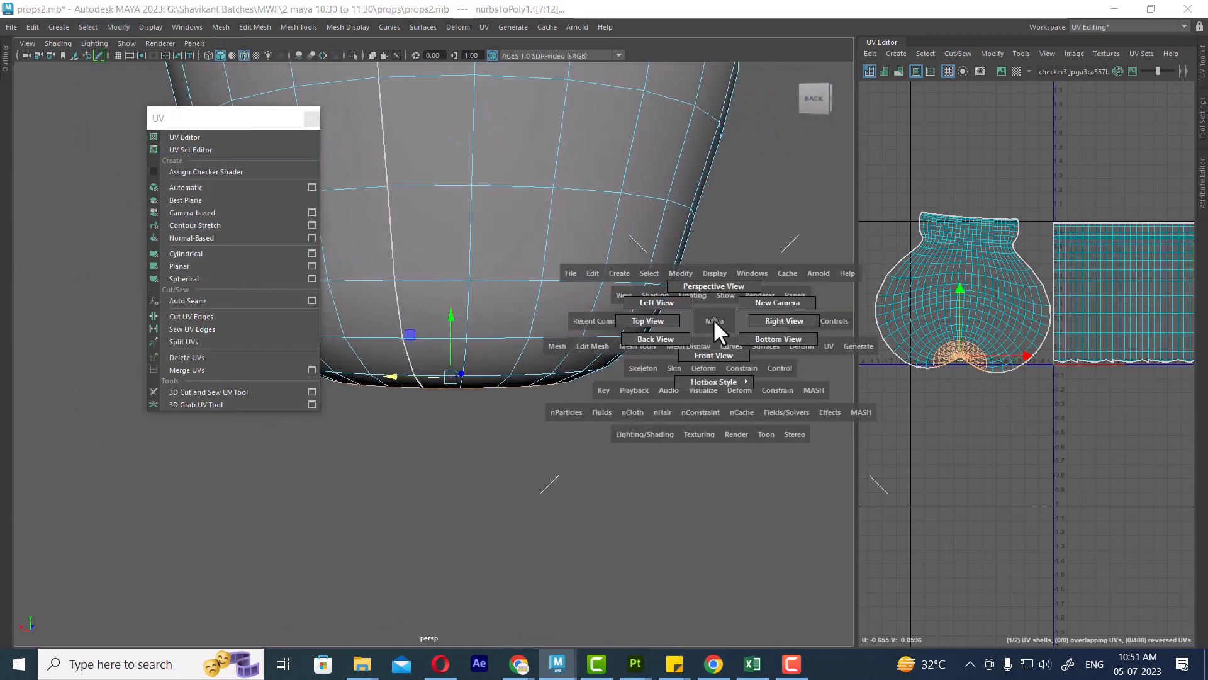
drag(713, 318, 715, 345)
alt+right_drag(715, 344, 686, 441)
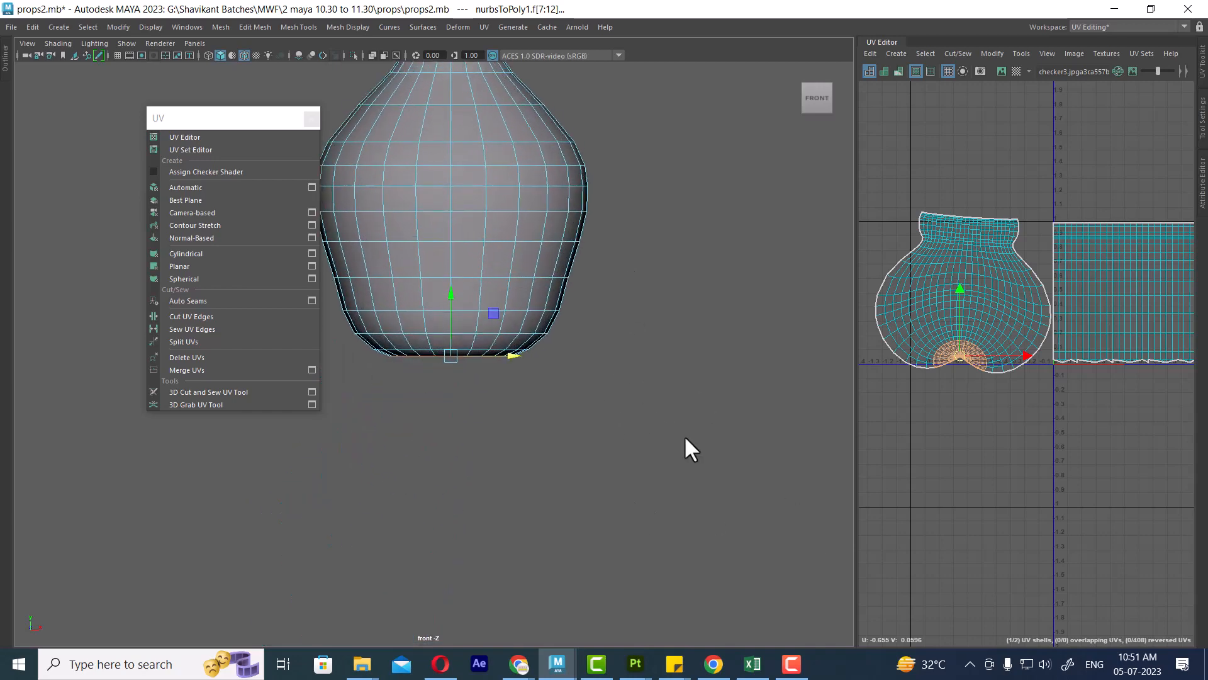
key(space)
drag(675, 421, 686, 393)
scroll(706, 388, down, 3)
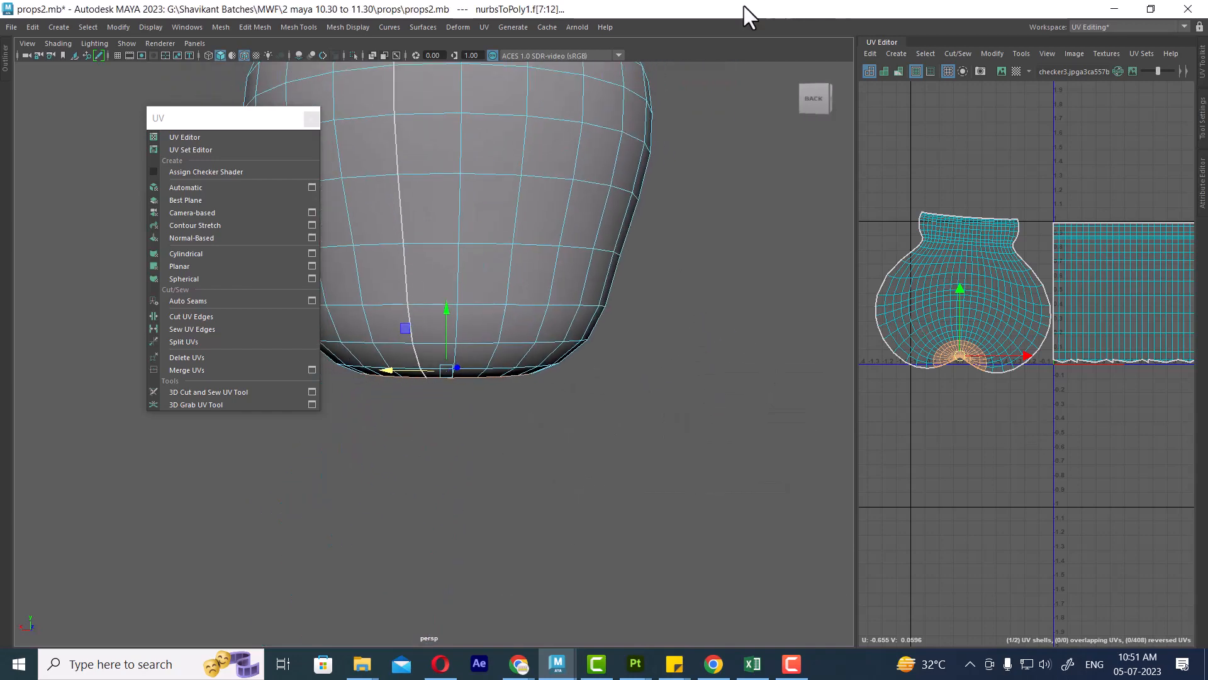
click(482, 27)
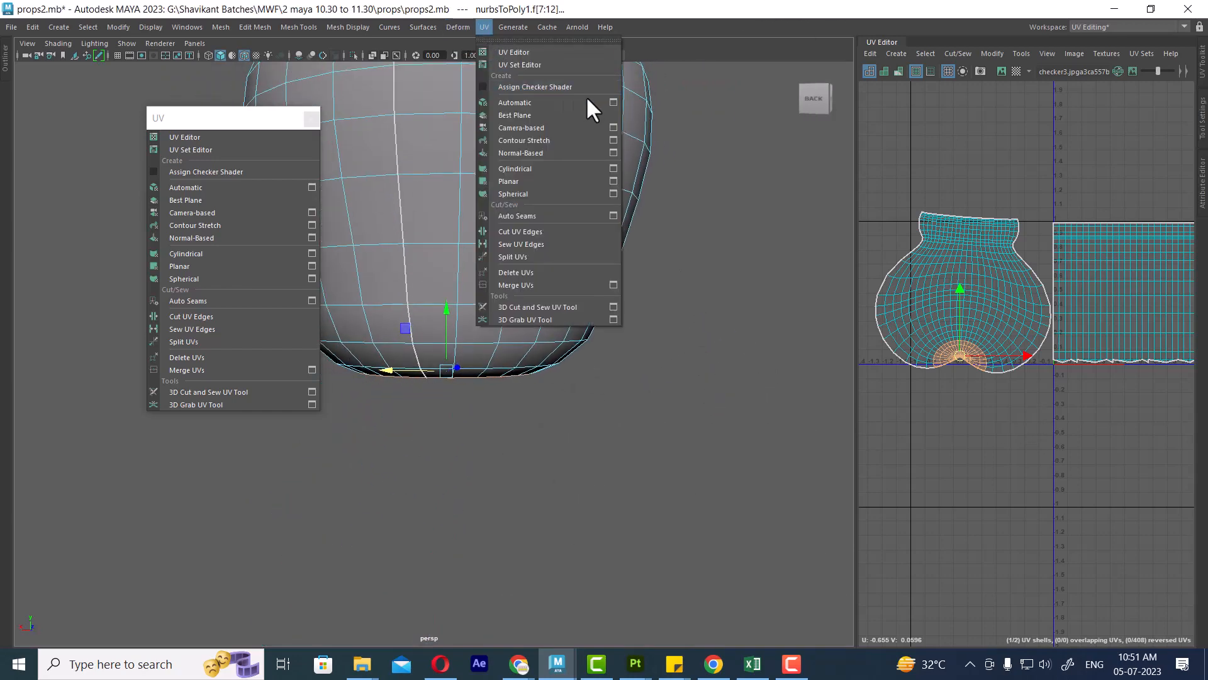
click(613, 180)
click(662, 310)
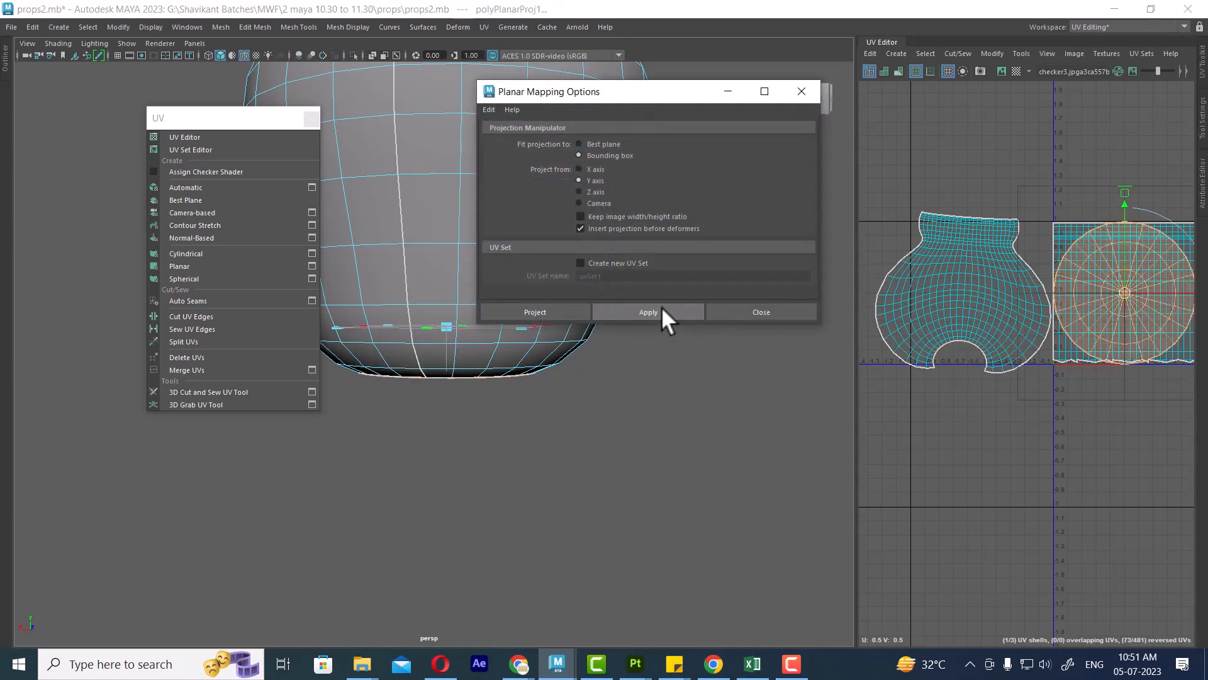
alt+middle_drag(1106, 410, 1063, 463)
alt+middle_drag(528, 495, 488, 515)
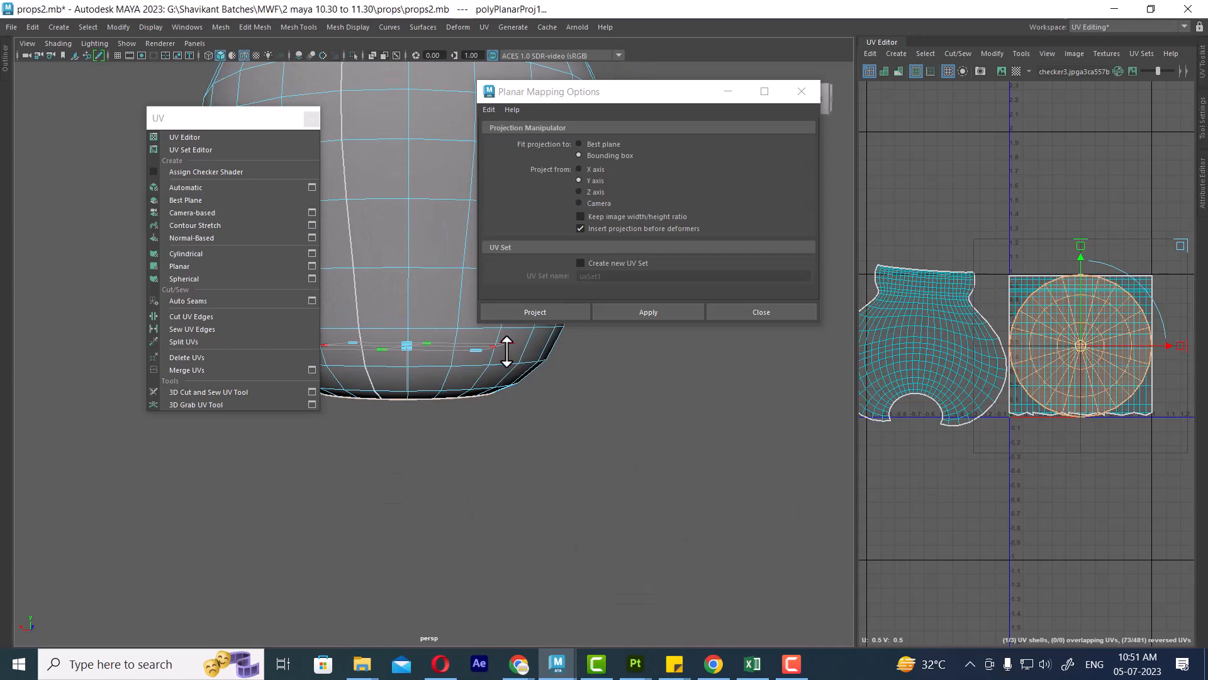
alt+drag(507, 350, 504, 423)
alt+middle_drag(535, 455, 546, 478)
alt+drag(546, 478, 529, 440)
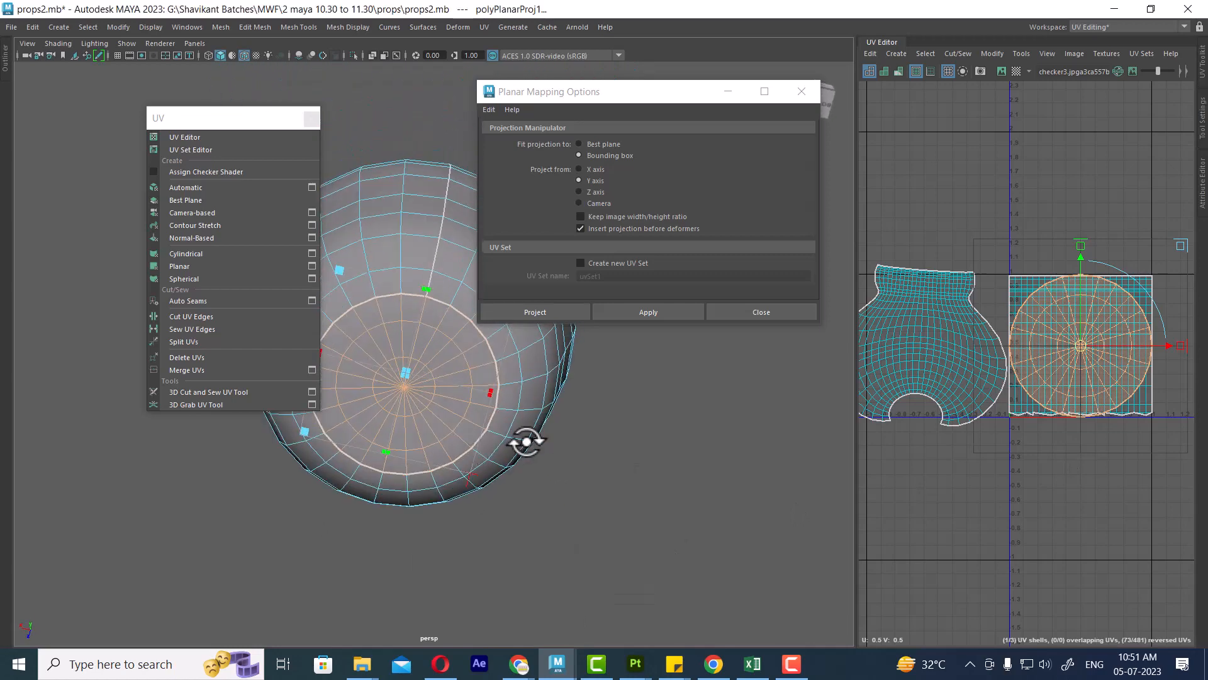
scroll(1095, 488, down, 3)
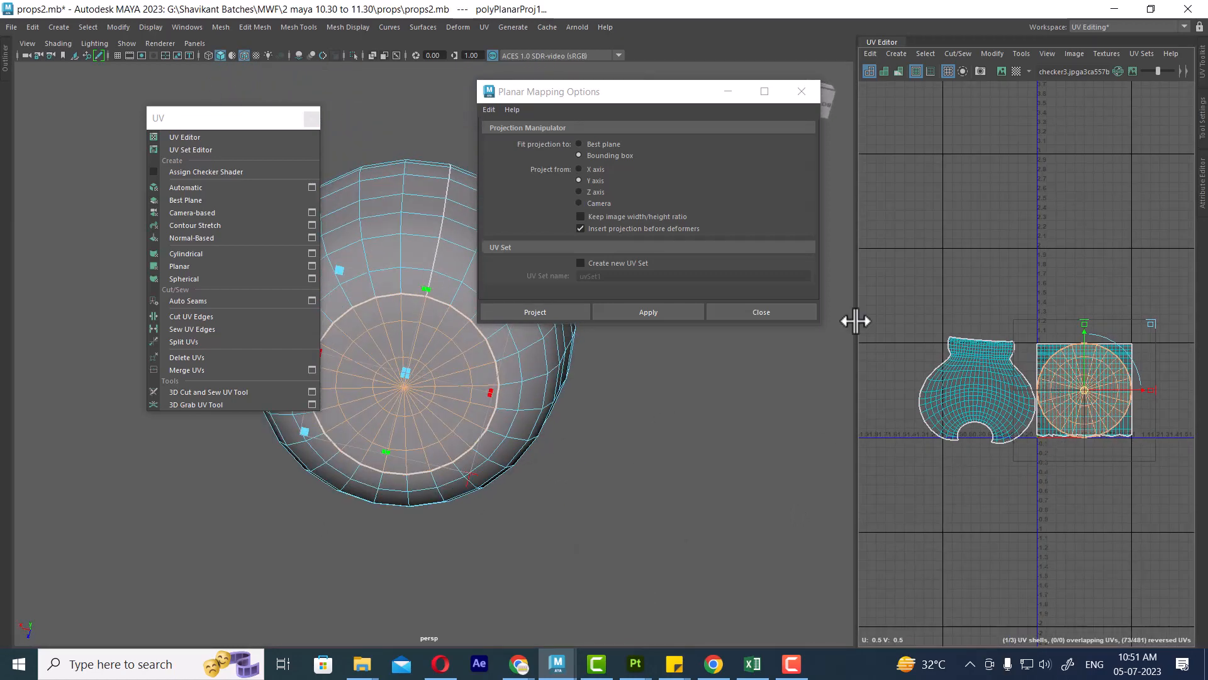
click(782, 311)
Select the outer shell's UVs, show the UV Toolkit, and clear the selection
click(958, 375)
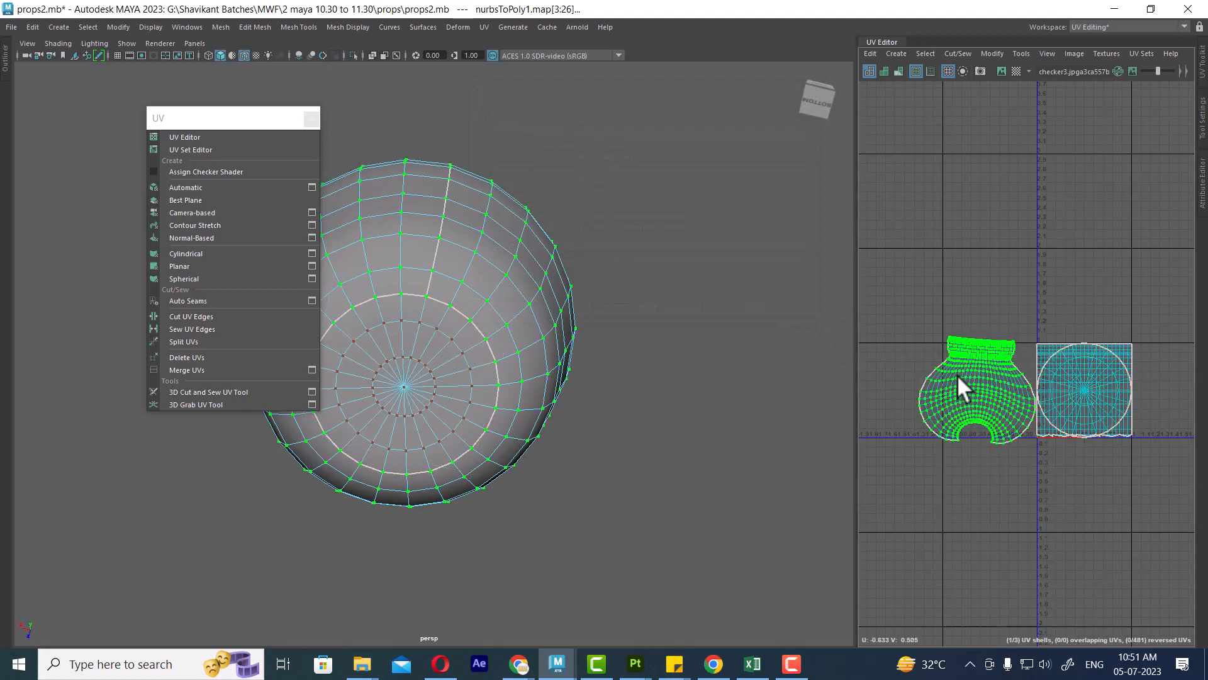
click(1202, 60)
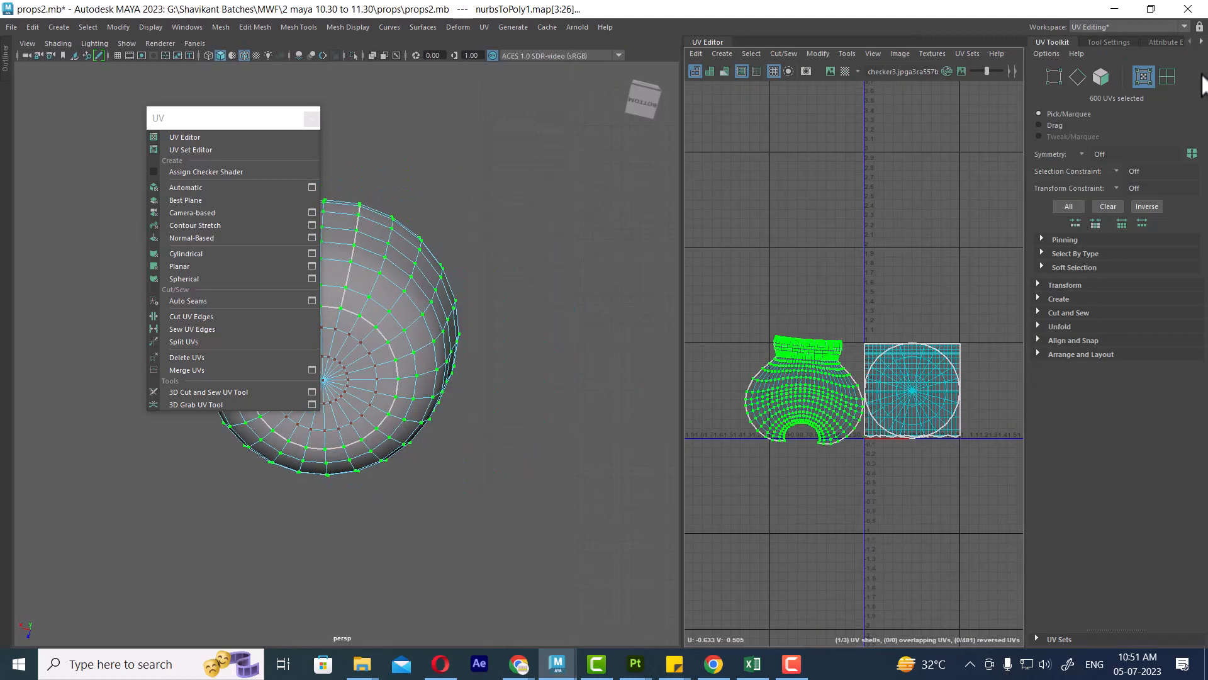
click(831, 301)
scroll(932, 232, up, 3)
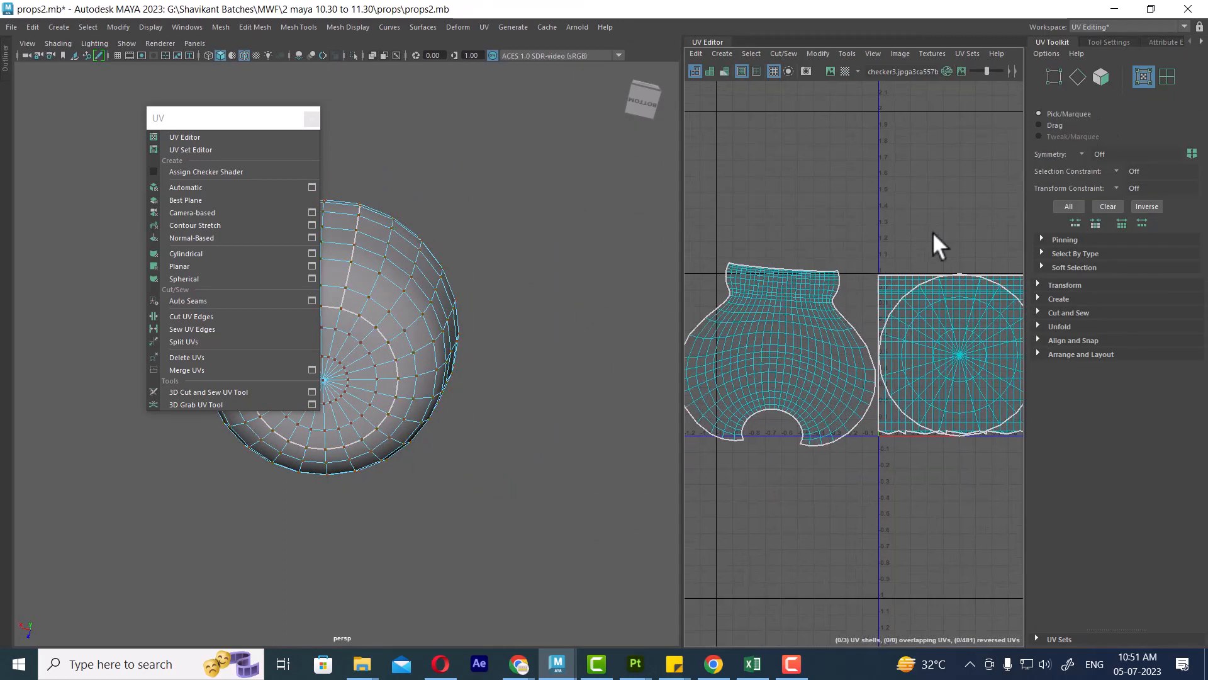
Try the vertex, edge and face selection modes in turn by picking single components on the outer UV shell
click(1056, 74)
click(839, 269)
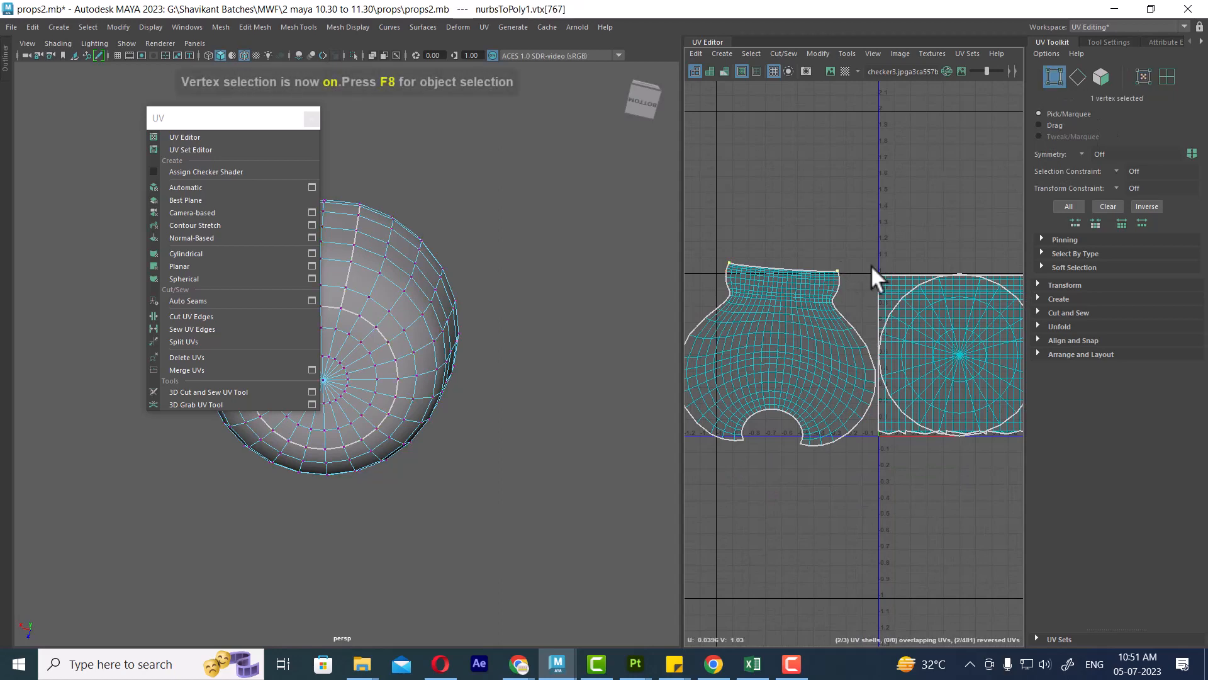
click(1077, 74)
click(836, 361)
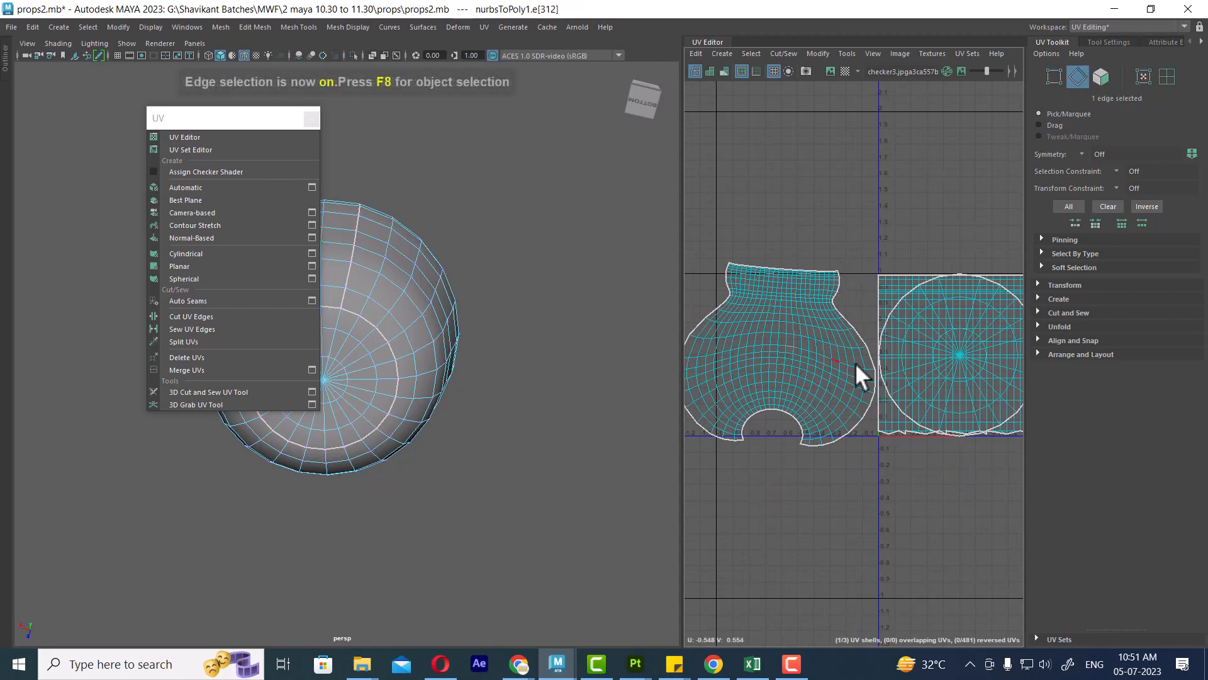
click(1106, 72)
click(802, 360)
click(780, 429)
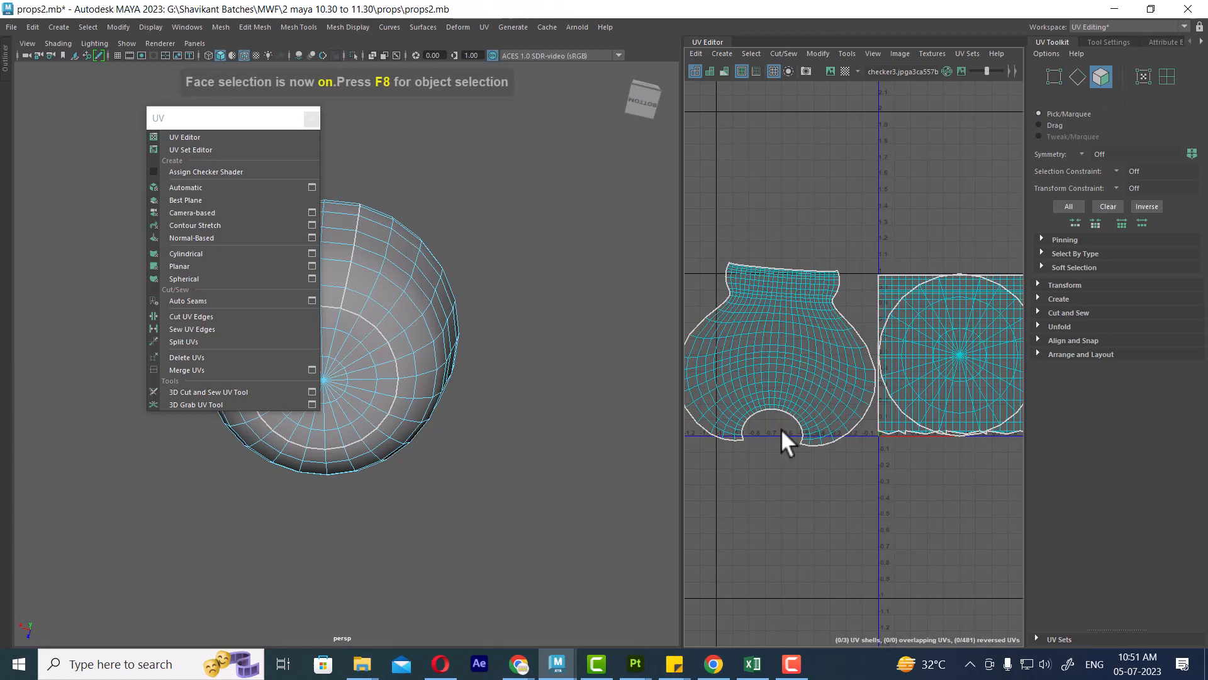
double_click(810, 350)
click(1054, 75)
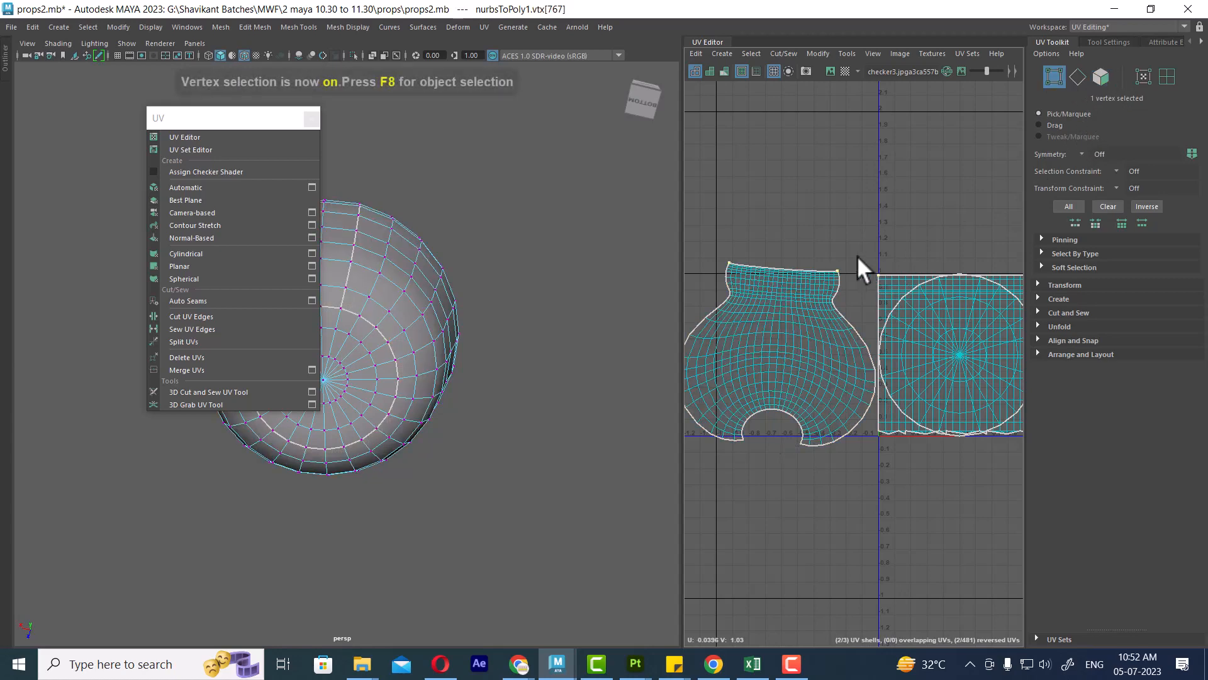
click(821, 281)
click(1076, 78)
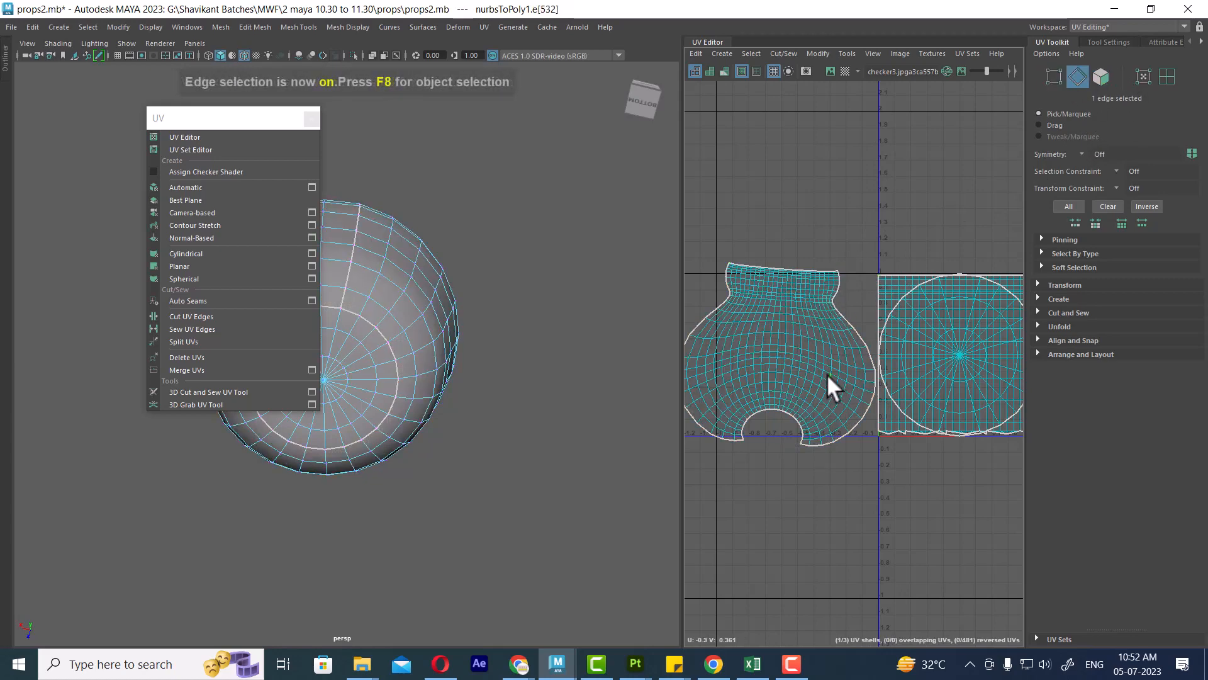
click(1098, 74)
click(863, 374)
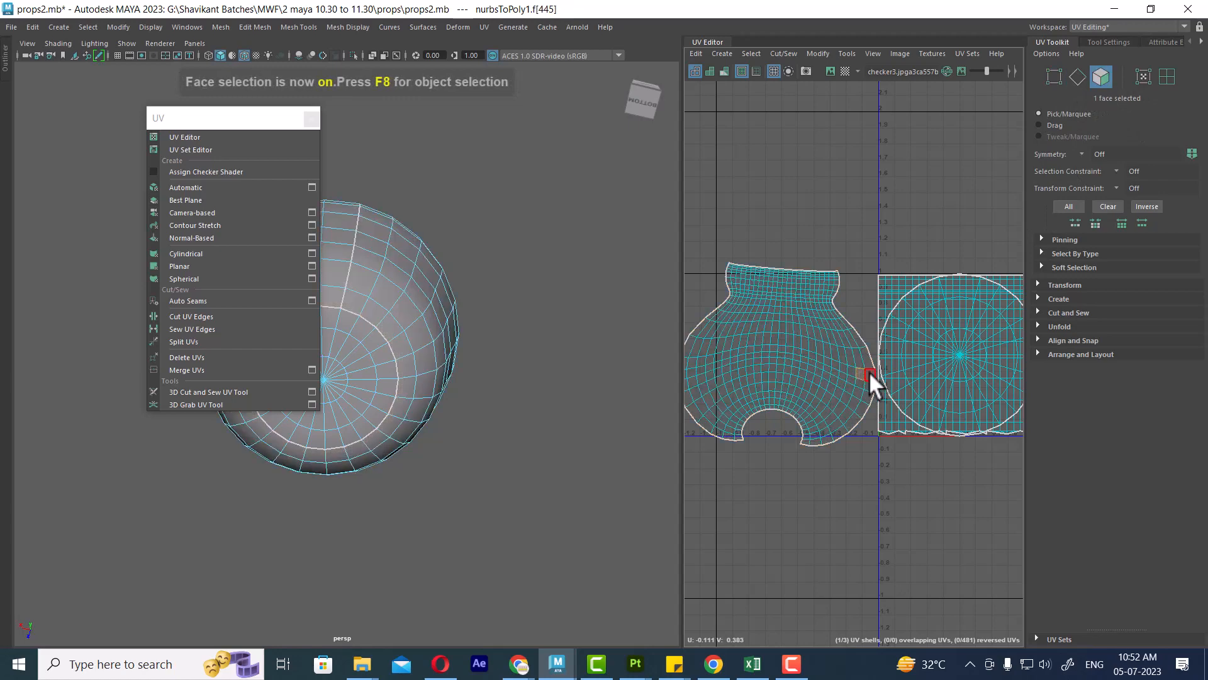
Try UV shell selection mode by selecting the bottle's entire outer shell, and clear the selection
click(1166, 76)
click(815, 358)
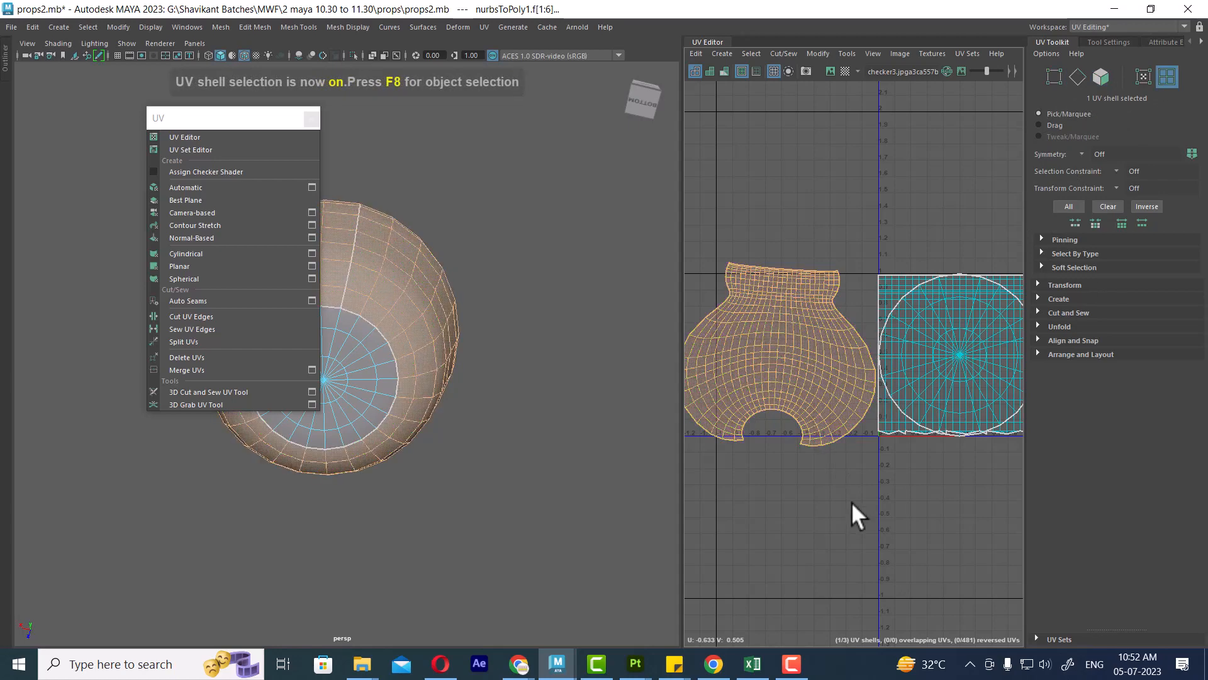
click(851, 501)
click(813, 359)
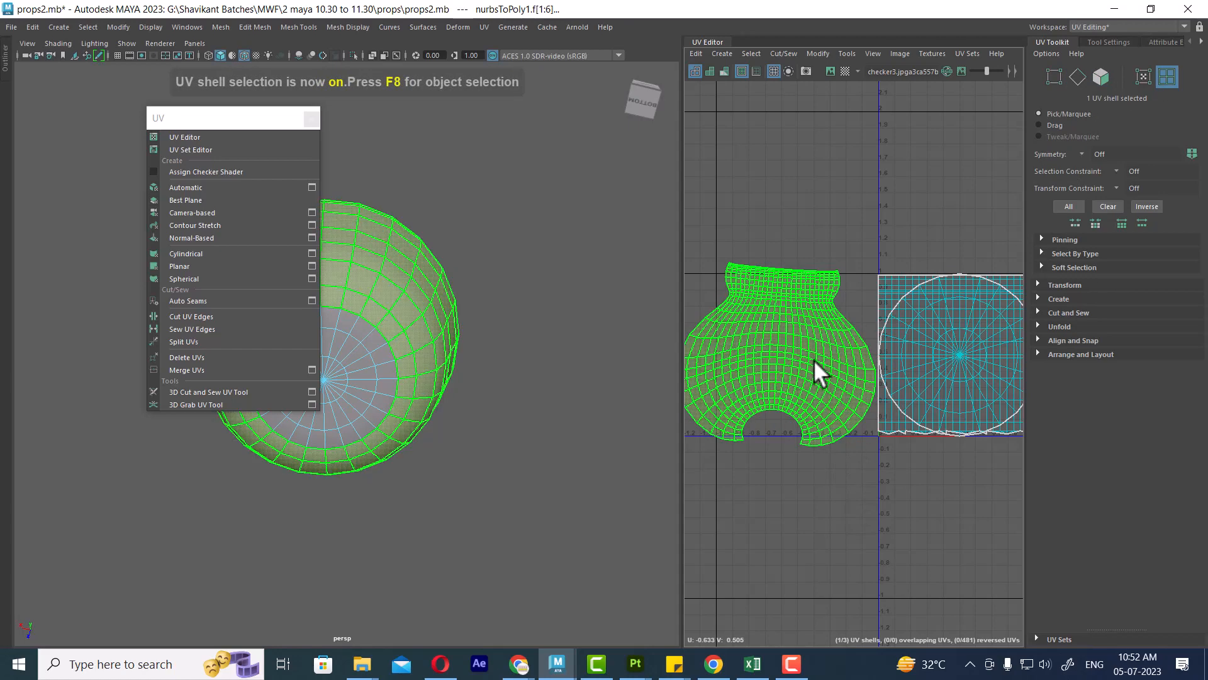
click(886, 164)
click(1171, 74)
Pick a single UV on the outer shell in UV mode and compare it with vertex selection mode
click(1143, 76)
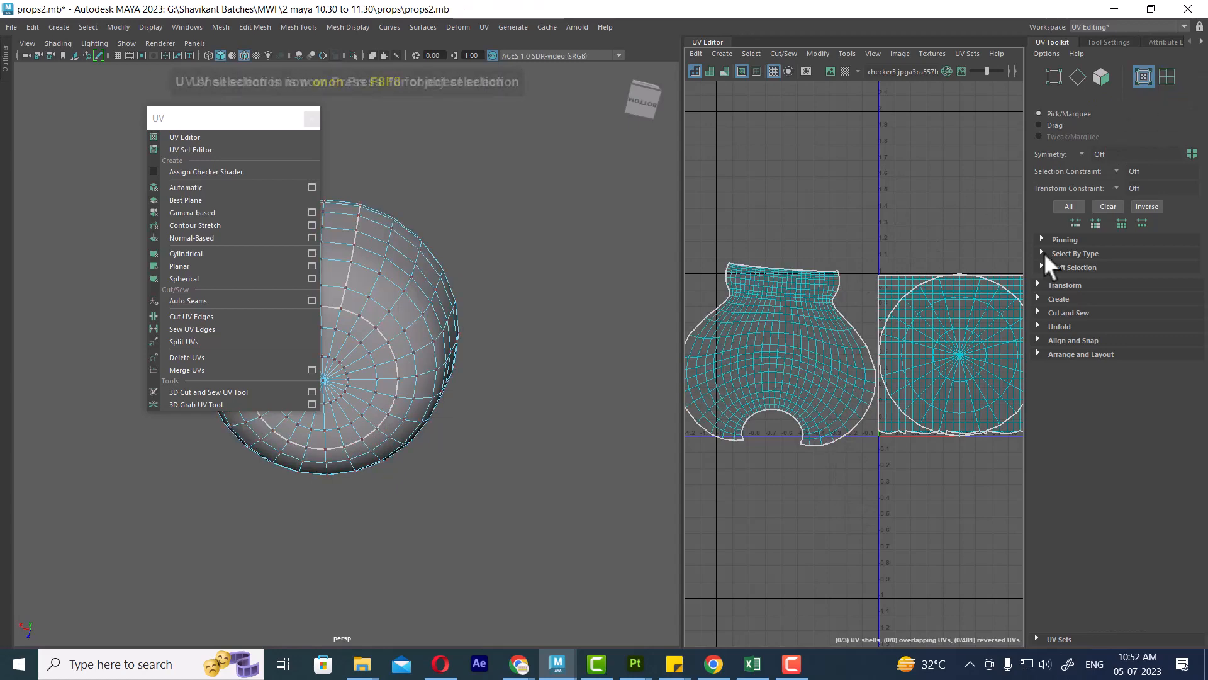
click(784, 351)
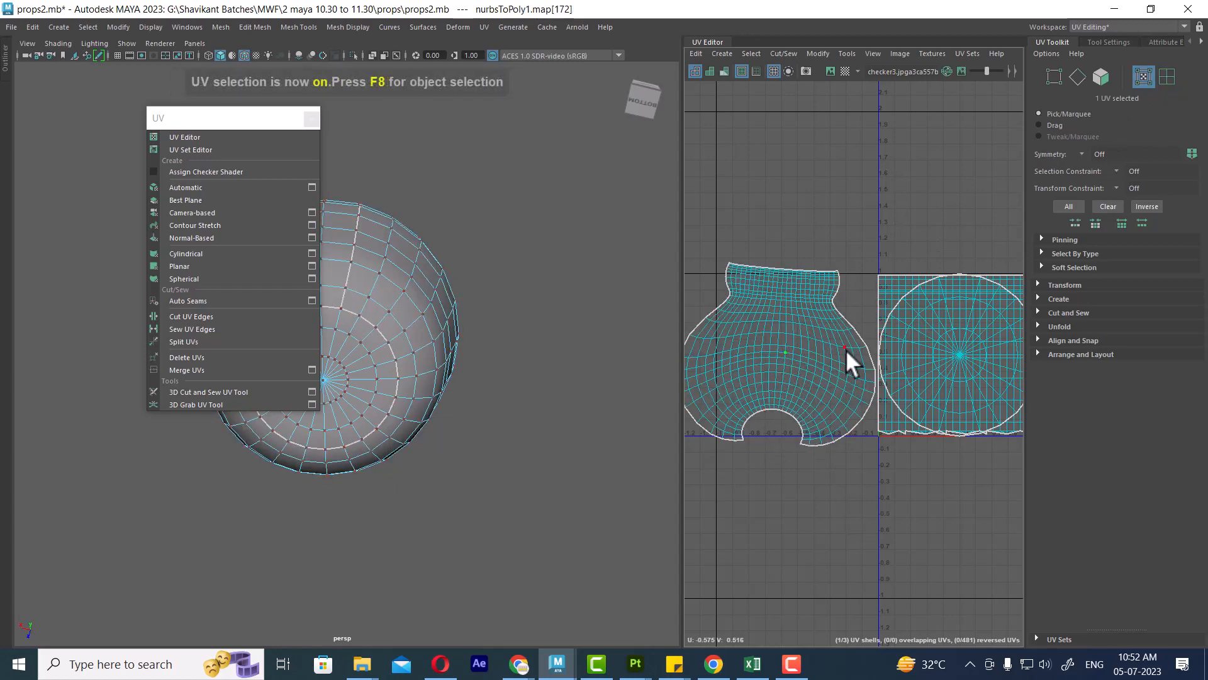
click(1052, 77)
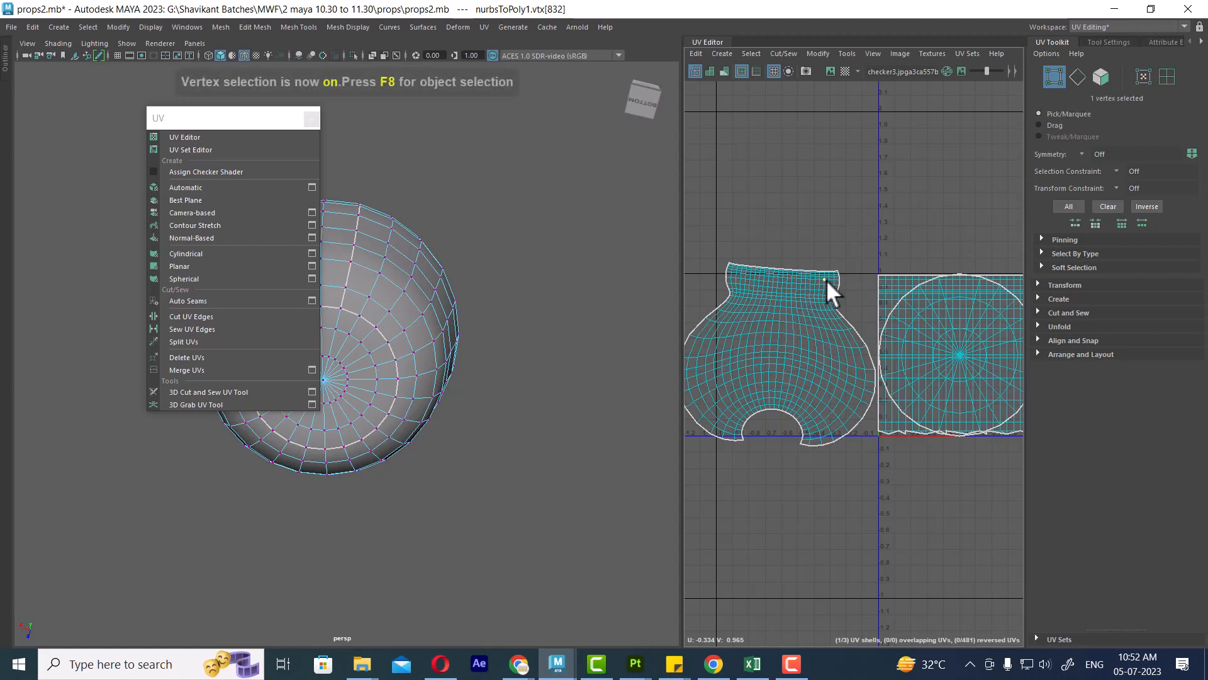
Select all UVs of the bottle's outer shell in UV selection mode and unfold the shell
click(1144, 76)
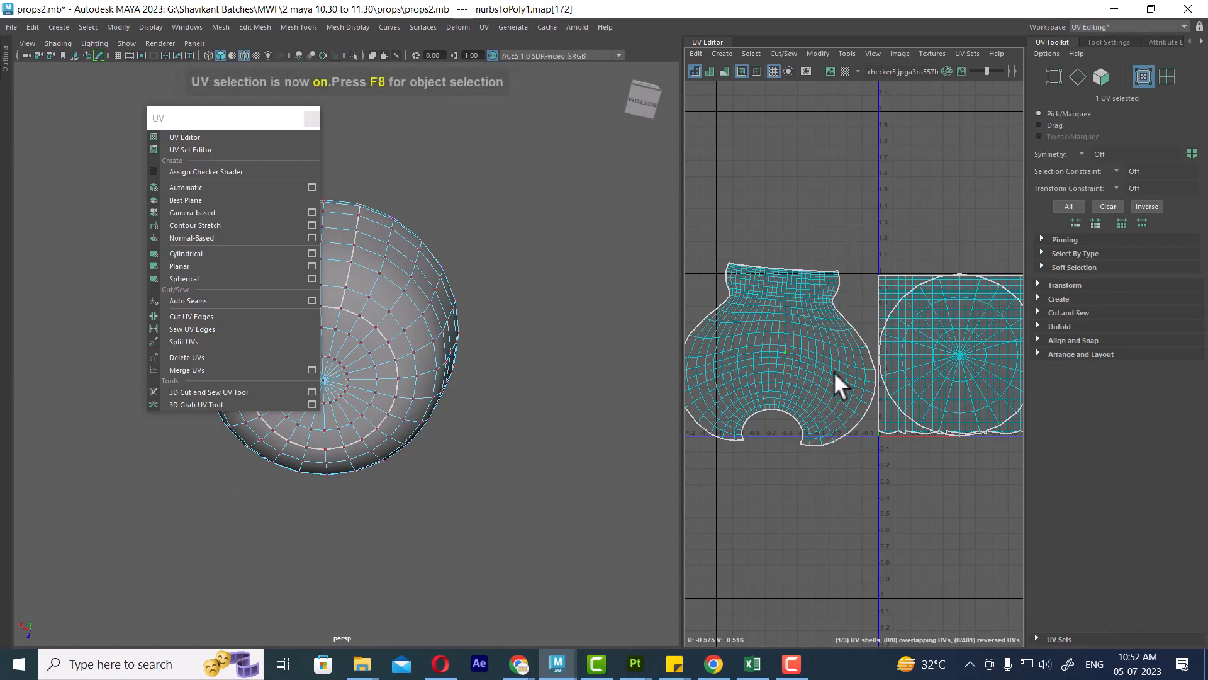
double_click(795, 311)
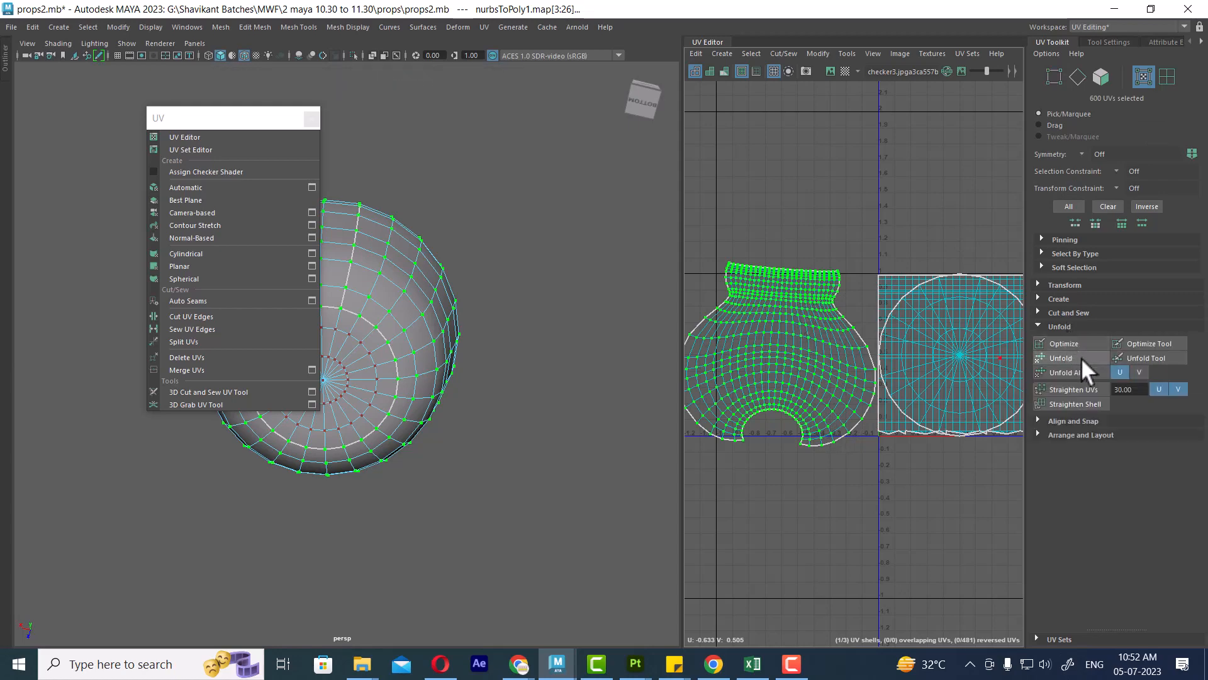
click(1073, 357)
alt+middle_drag(854, 431, 925, 417)
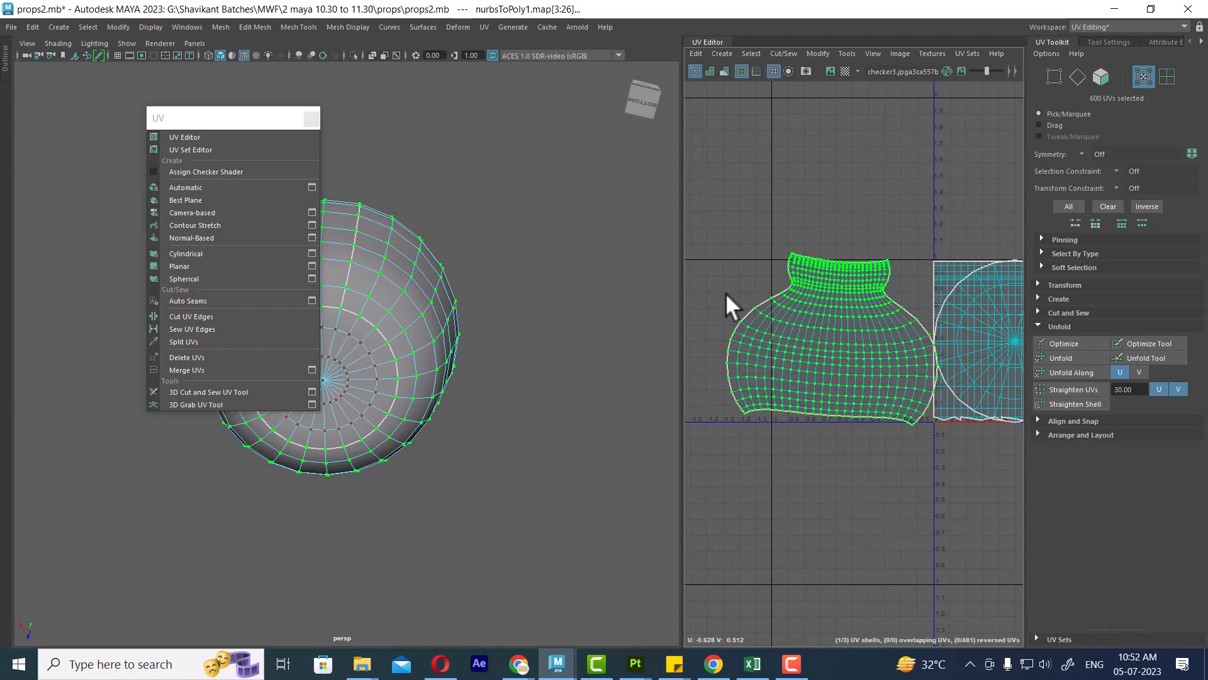
Widen the UV Editor, expand a patch of selected neck UVs to the whole outer shell, and unfold that shell again
drag(682, 277, 599, 275)
scroll(752, 335, down, 3)
alt+middle_drag(791, 327, 753, 313)
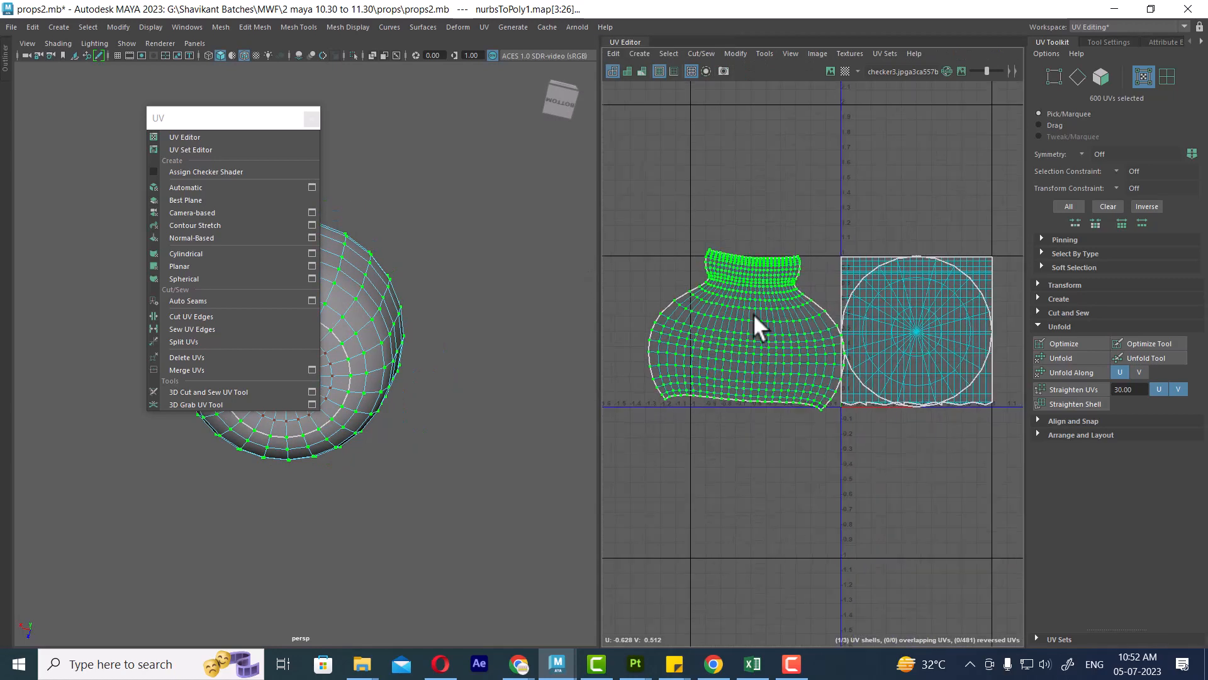
key(w)
right_drag(748, 316, 794, 314)
drag(784, 250, 764, 284)
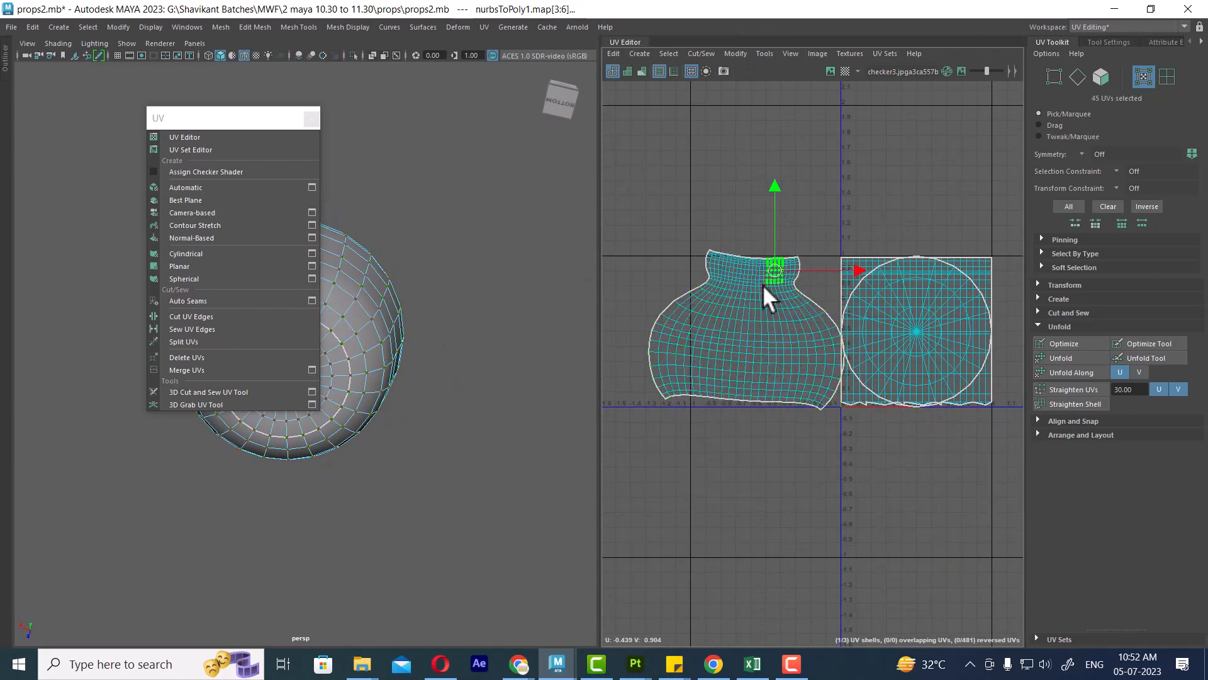
ctrl+right_click(749, 317)
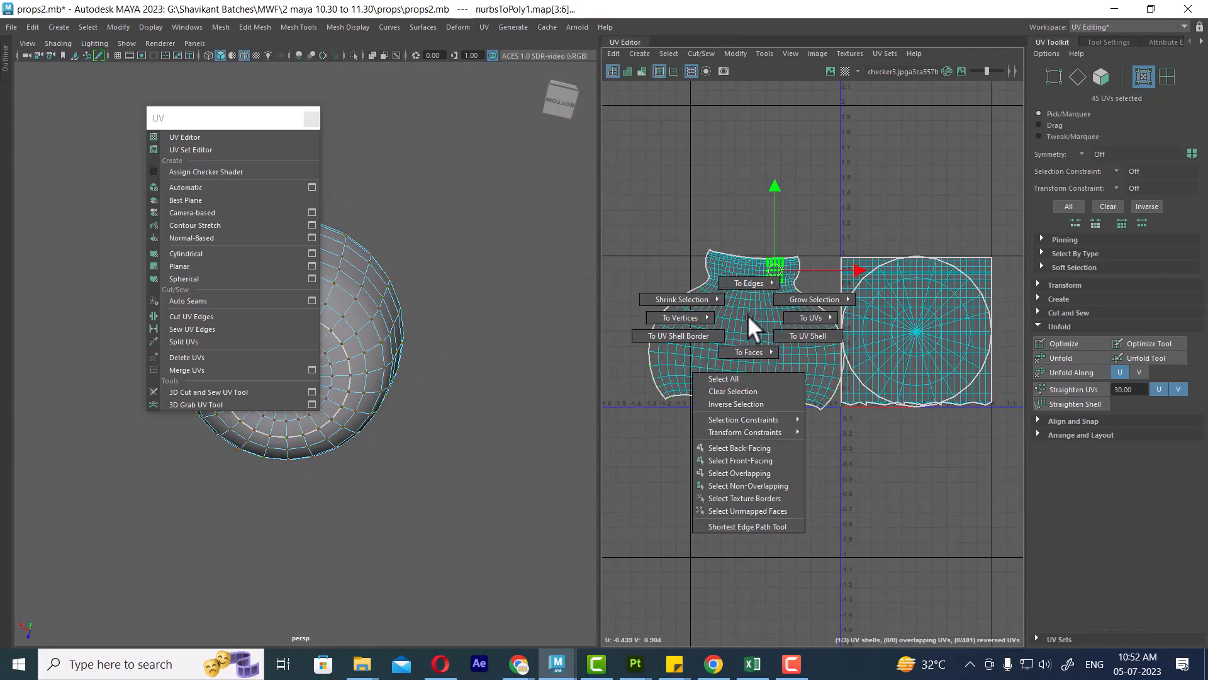
click(818, 341)
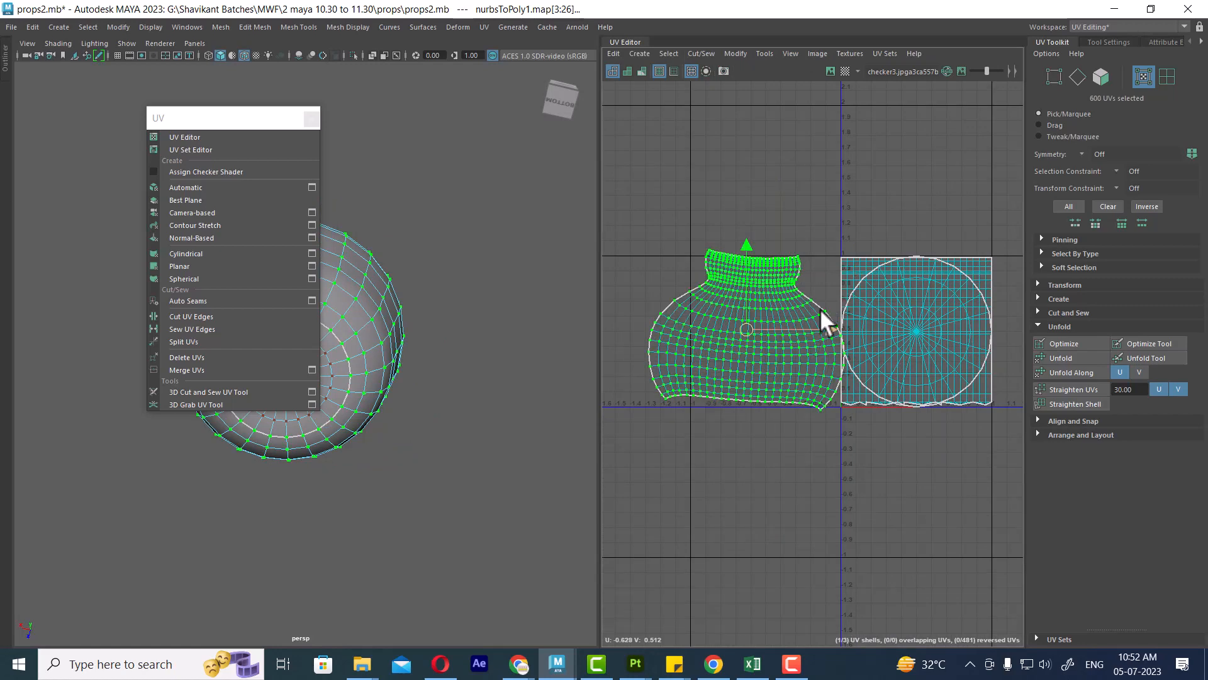
shift+right_drag(810, 226, 650, 216)
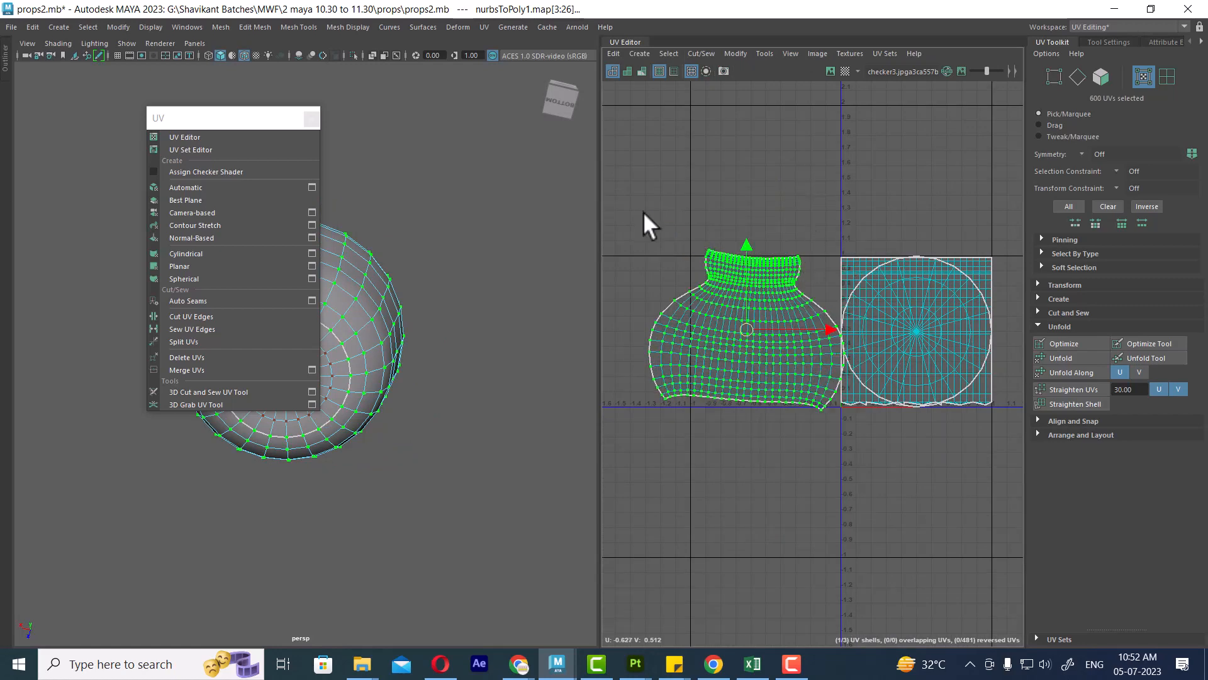
shift+right_drag(814, 204, 615, 222)
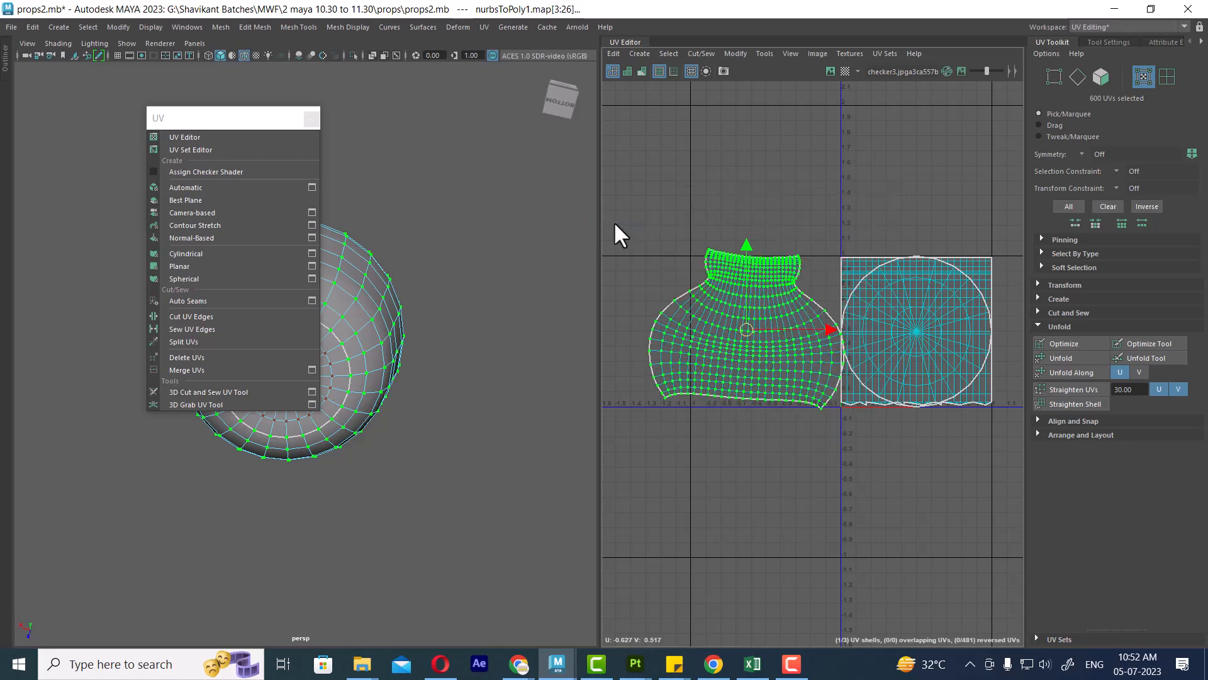
Turn on textured display and inspect the numbered checker pattern around the bottle's neck and body for distortion
alt+drag(523, 372, 540, 421)
key(6)
alt+drag(489, 357, 501, 418)
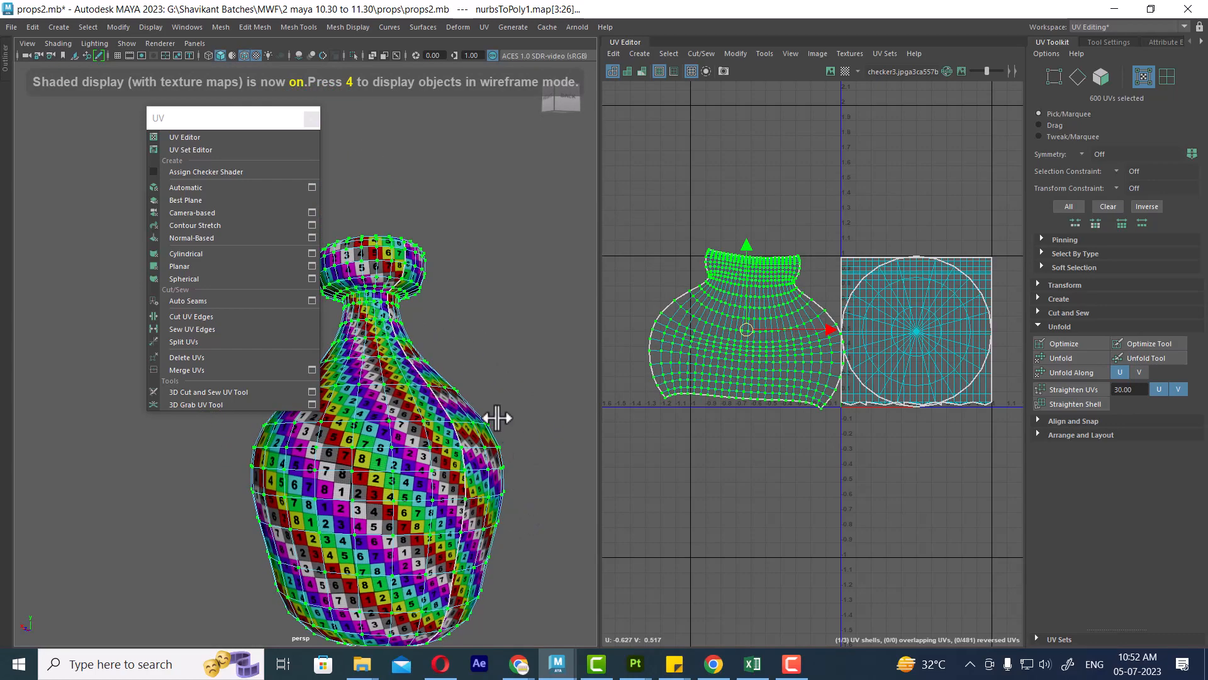
scroll(502, 403, up, 5)
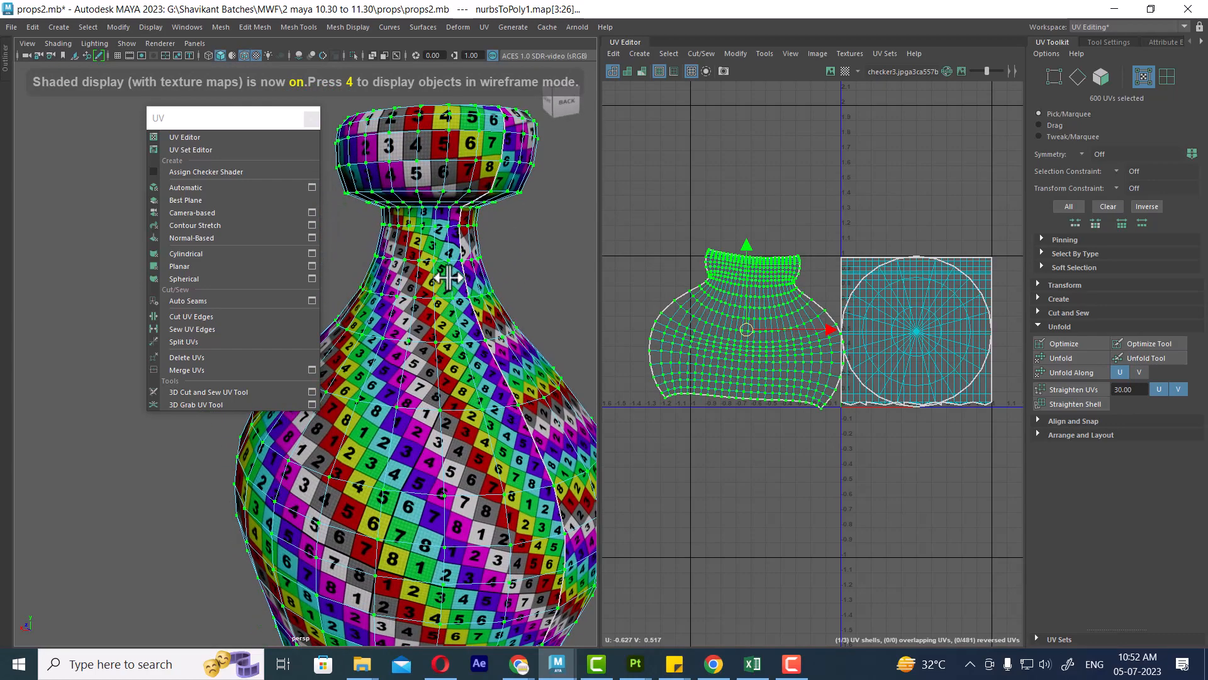
mouse_move(450, 280)
alt+mouse_down()
mouse_move(550, 319)
mouse_move(522, 399)
alt+mouse_up()
alt+middle_drag(522, 398, 526, 397)
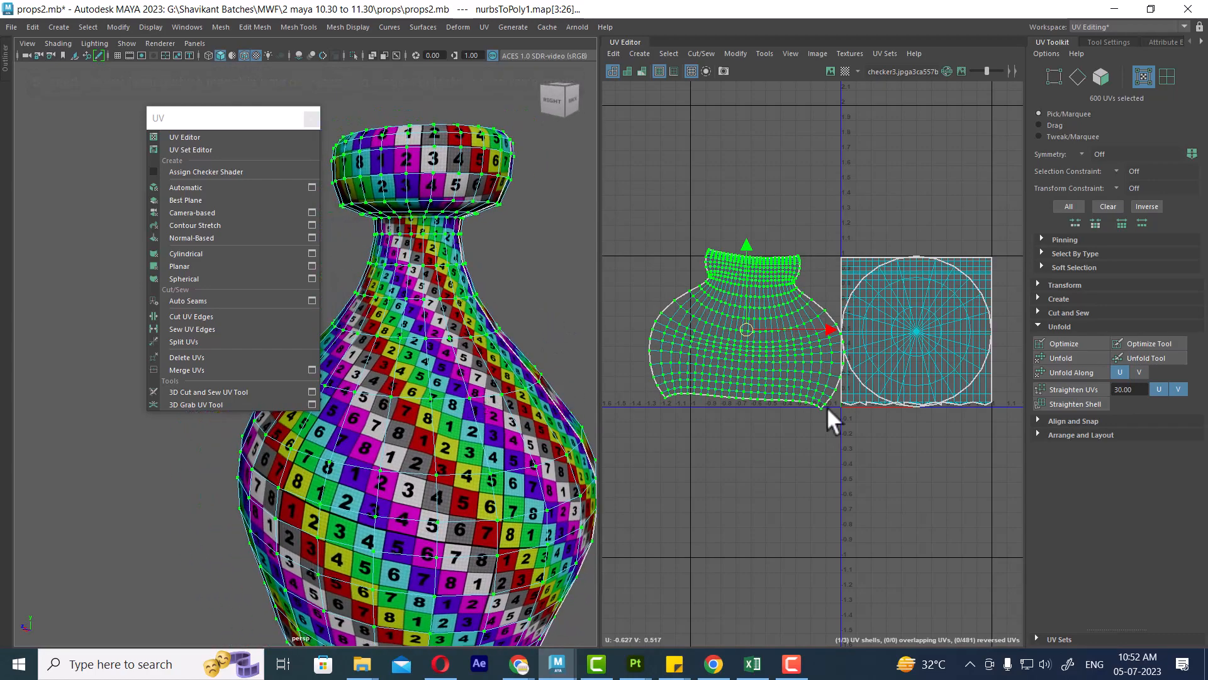
alt+middle_drag(446, 445, 466, 391)
scroll(465, 391, down, 2)
scroll(466, 392, down, 2)
alt+drag(465, 391, 491, 387)
alt+middle_drag(437, 371, 463, 405)
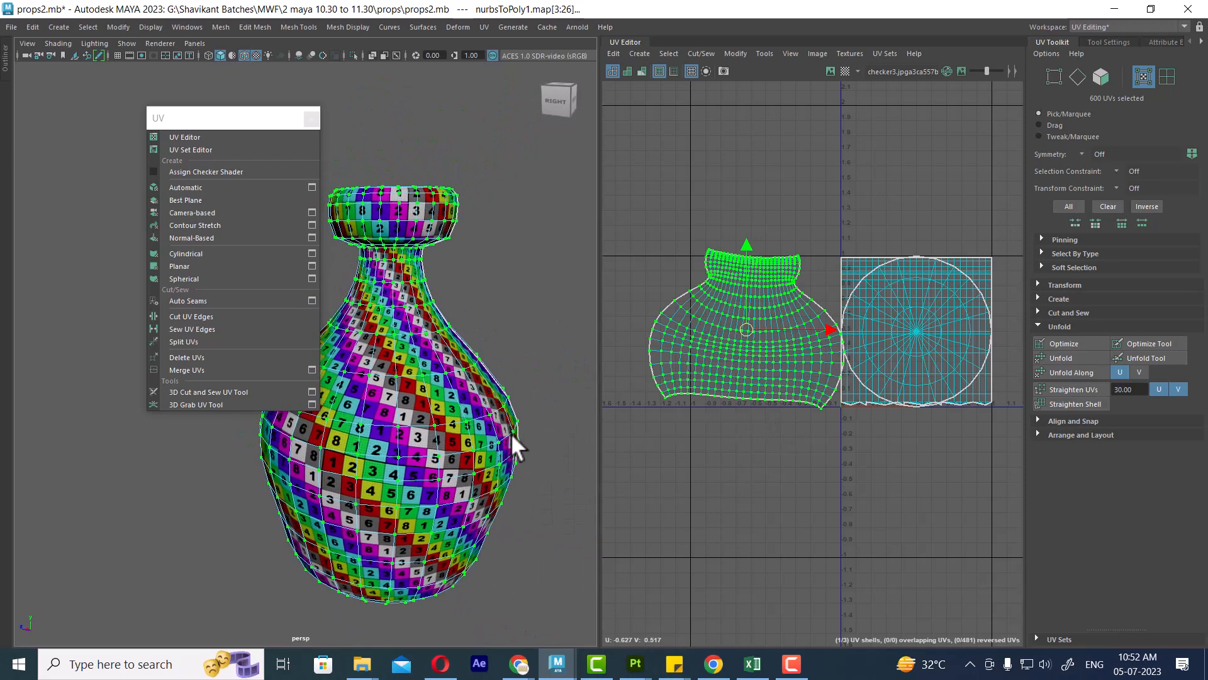
Examine the unfolded outer shell in the UV Editor and open the selection conversion options for its UVs
alt+middle_drag(740, 376, 771, 387)
alt+right_drag(771, 387, 798, 416)
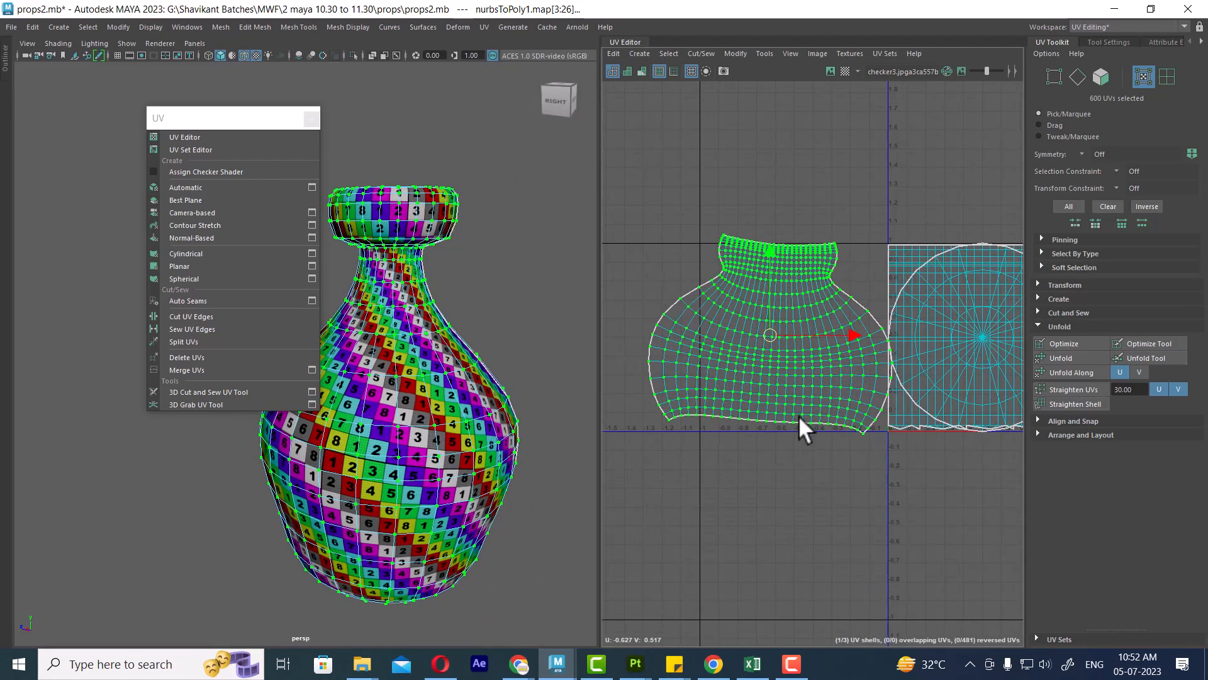
alt+middle_drag(790, 326, 834, 307)
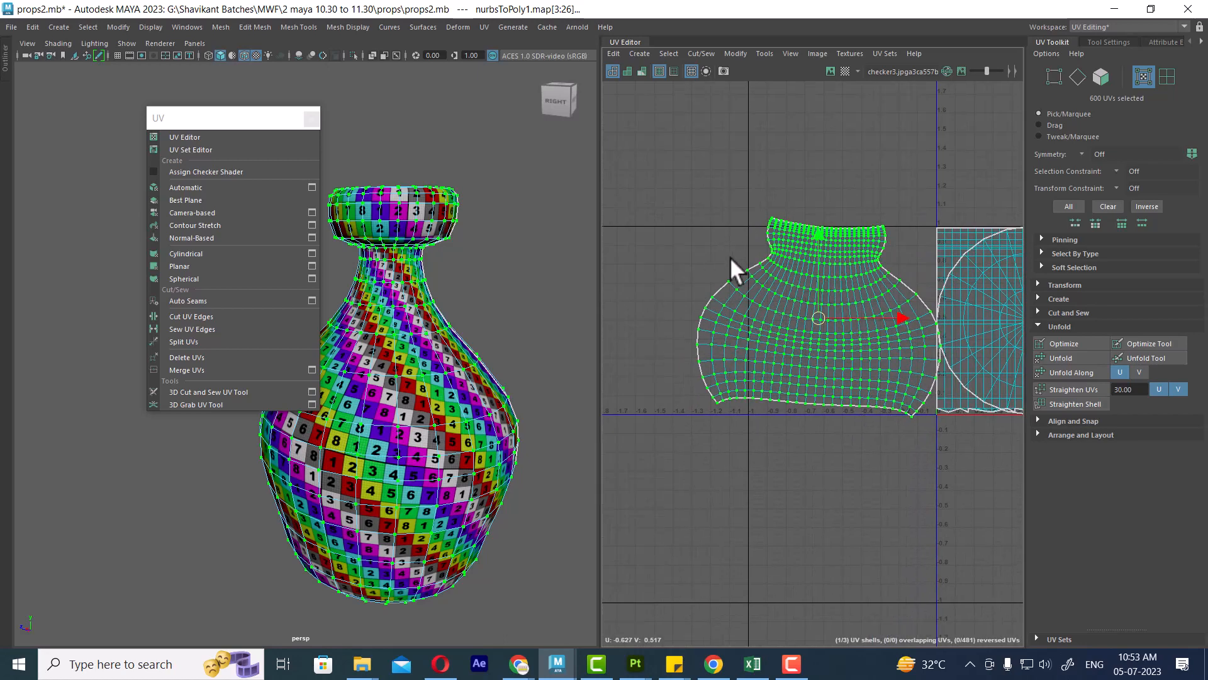
scroll(798, 297, down, 1)
alt+middle_drag(798, 297, 768, 272)
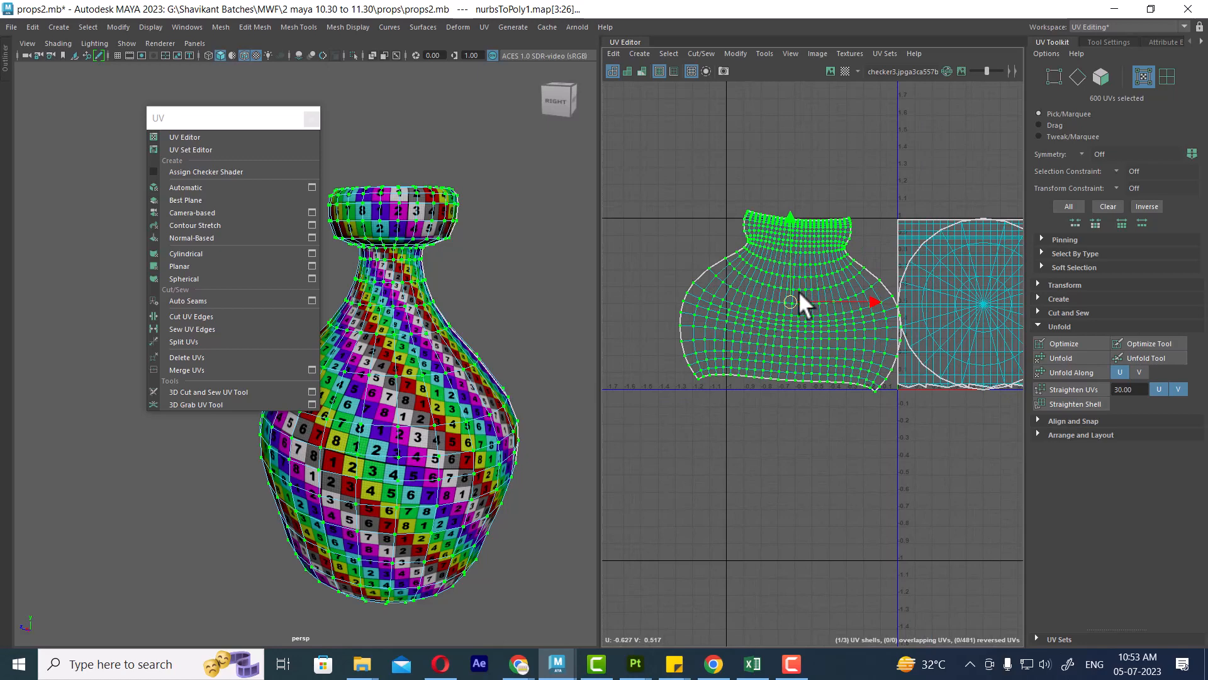
ctrl+right_click(790, 264)
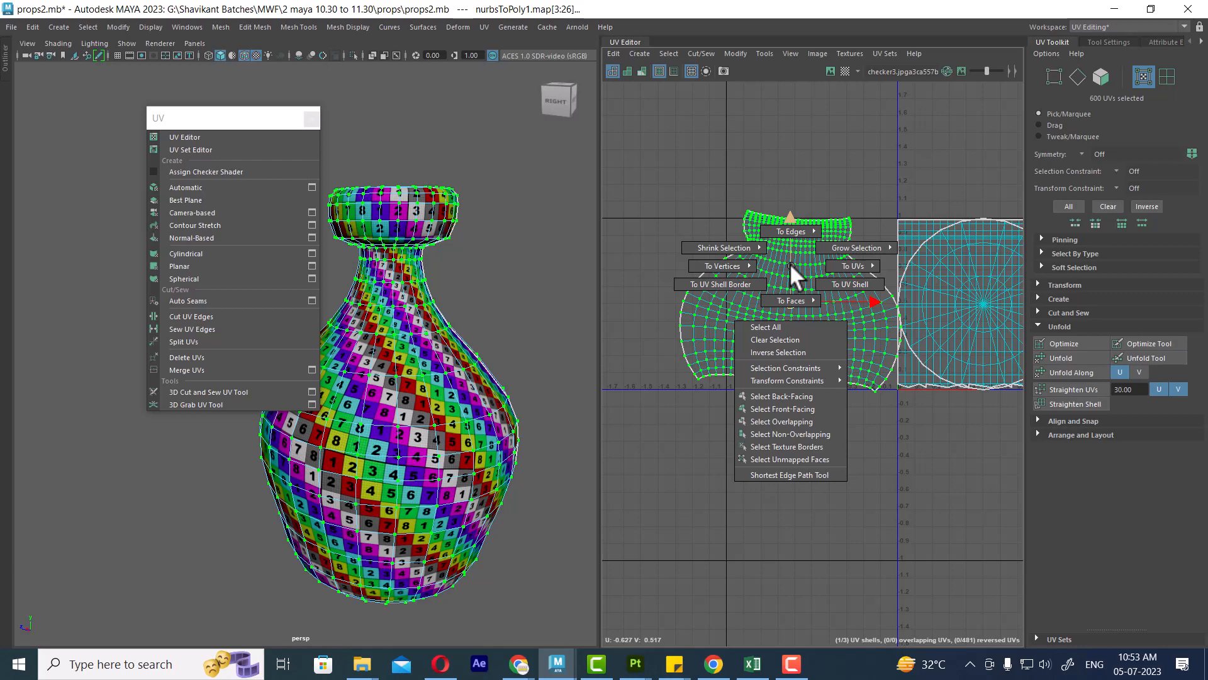
ctrl+right_drag(791, 263, 684, 323)
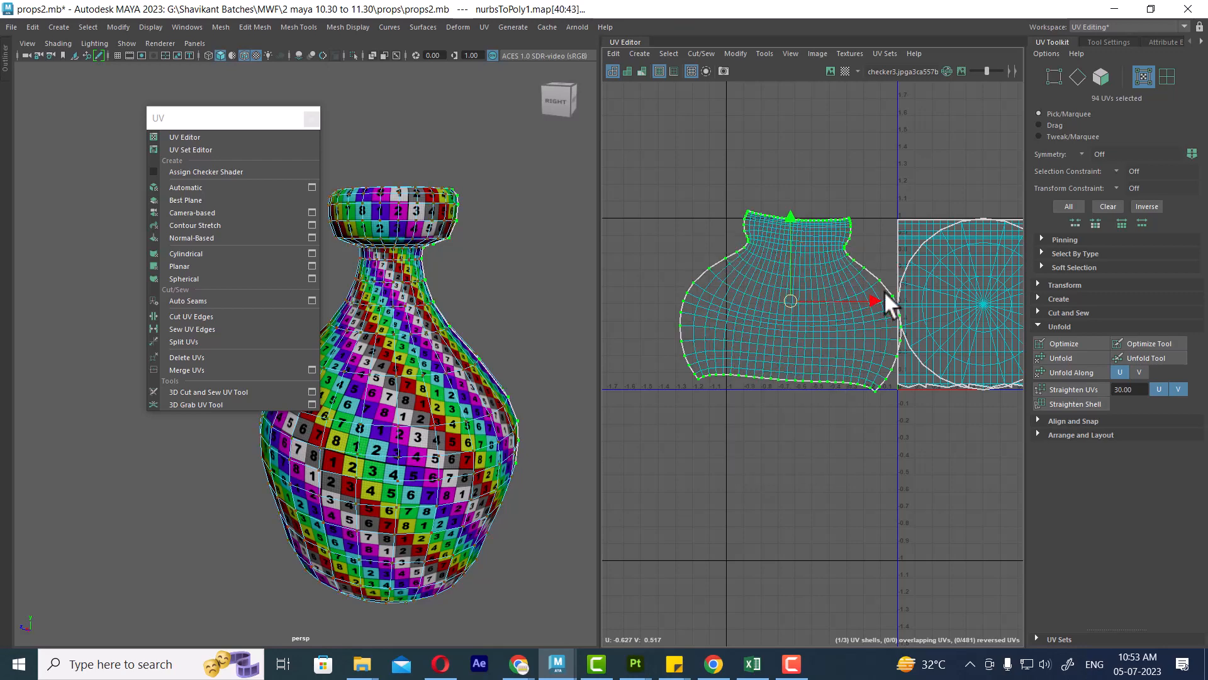
ctrl+right_drag(836, 300, 812, 259)
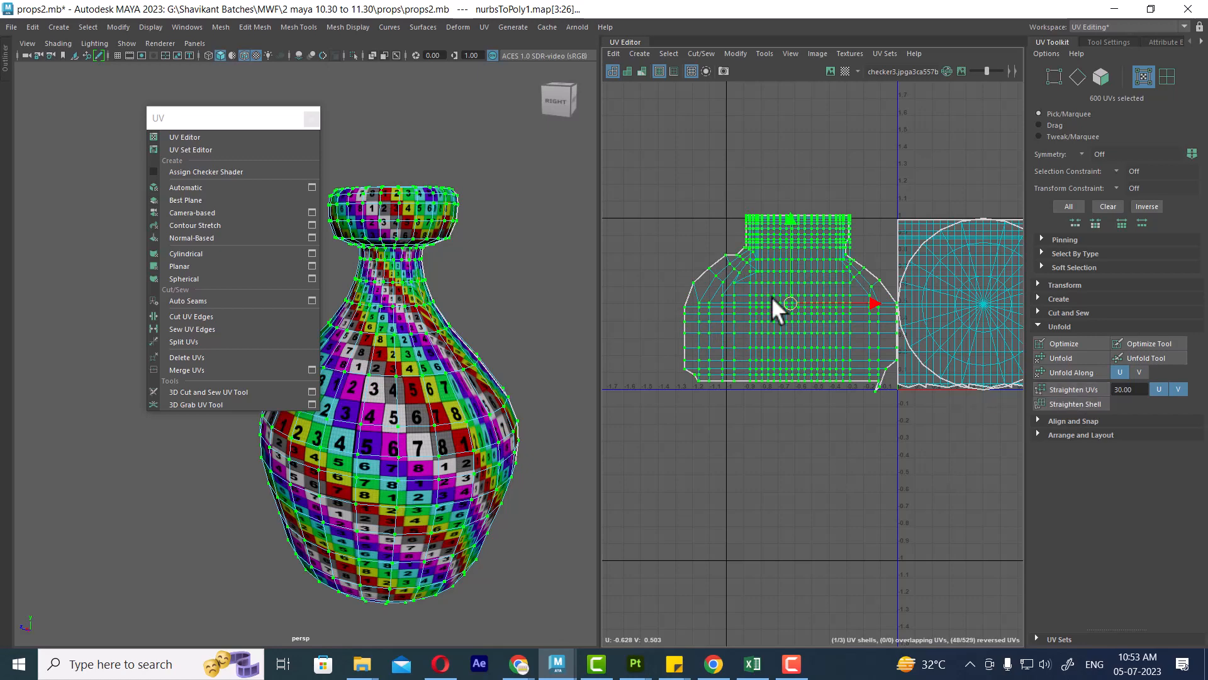
key(ctrl+z)
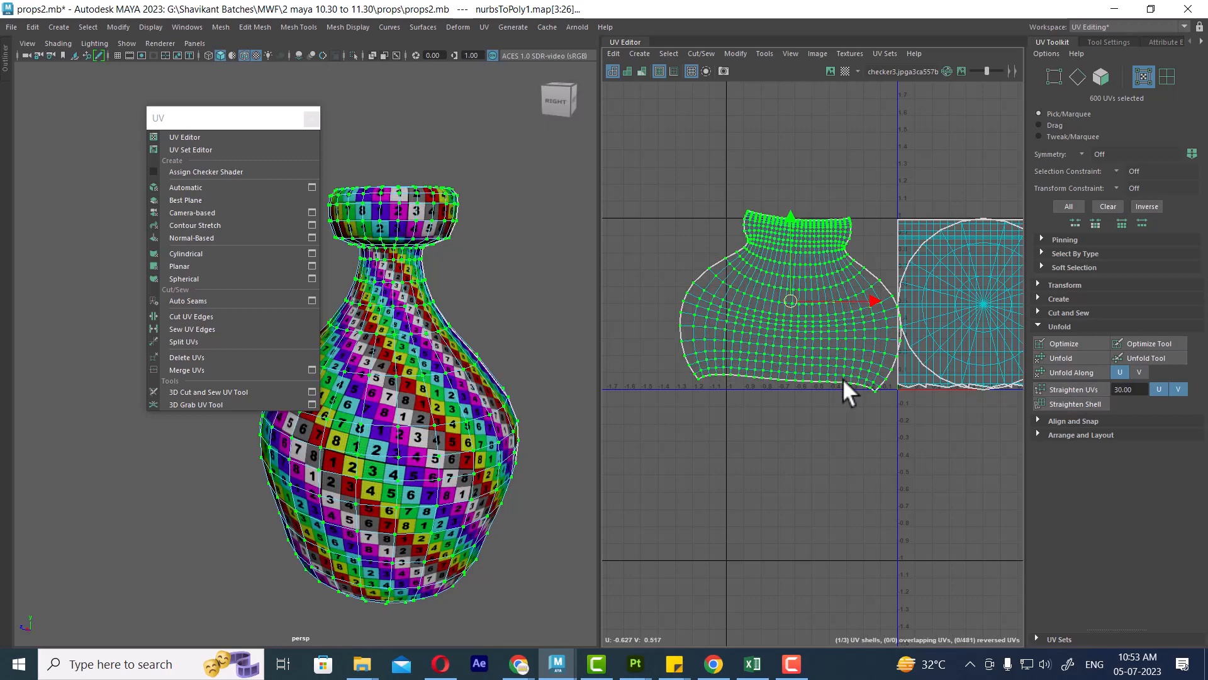
Straighten the vase body's UV shell using its central vertical edge loop as the reference
click(1081, 405)
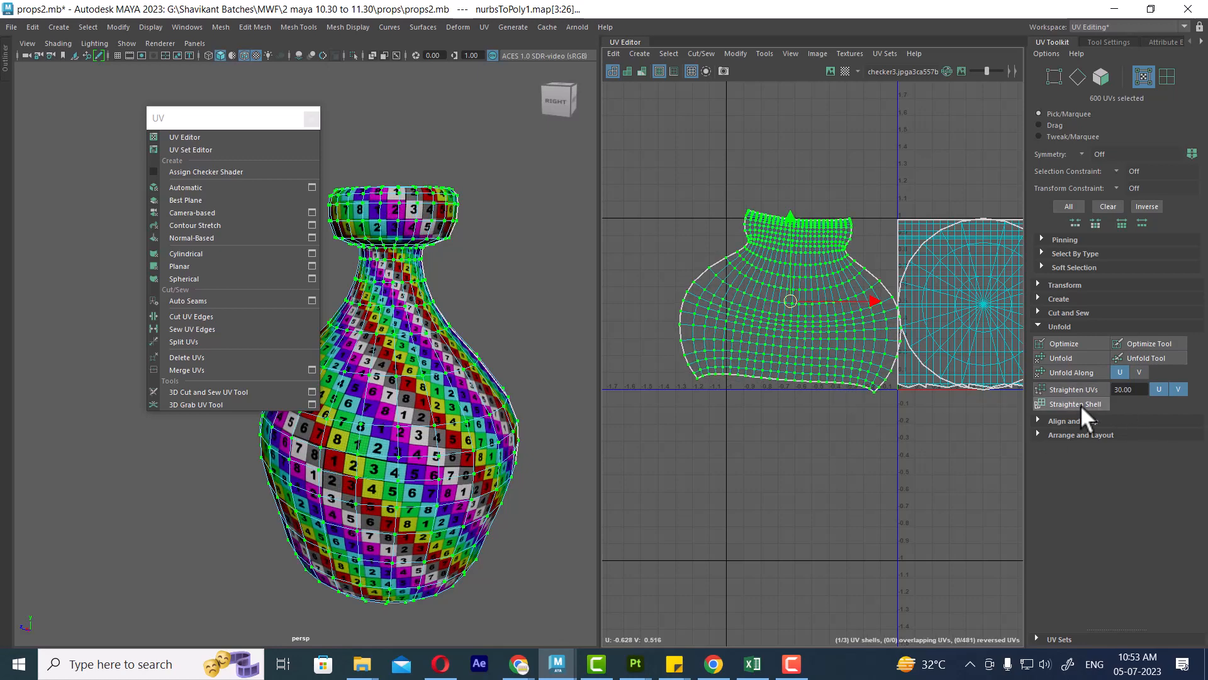
scroll(866, 473, up, 4)
right_drag(825, 302, 821, 241)
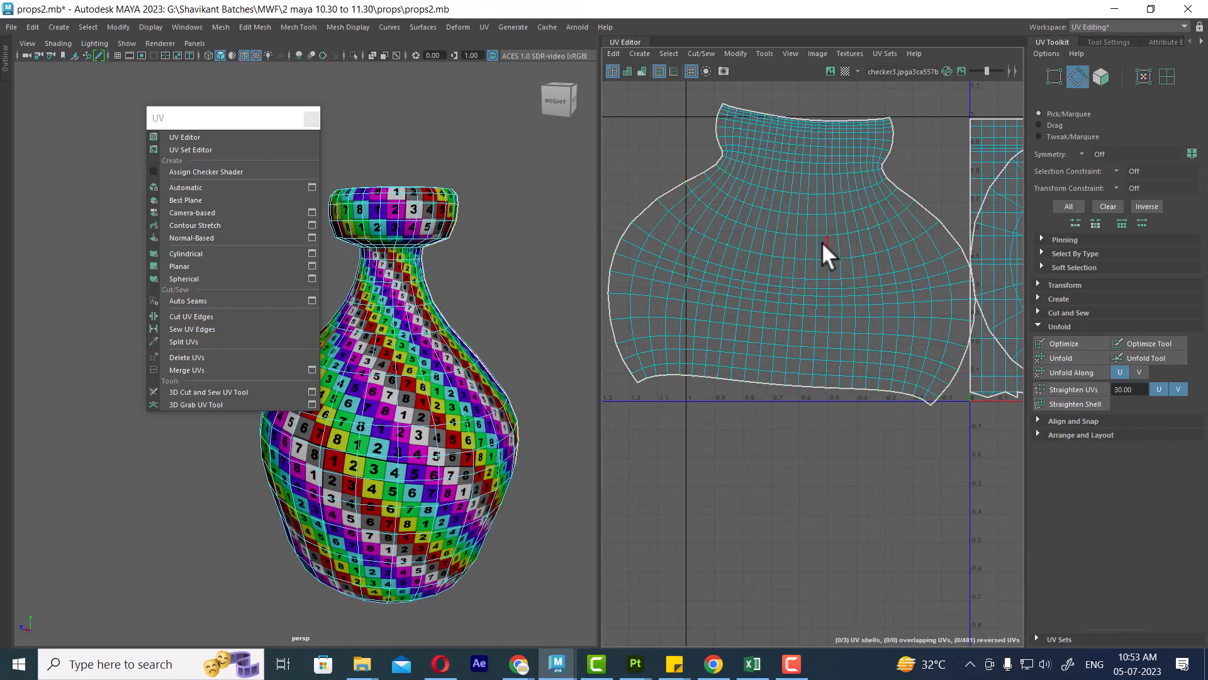
double_click(791, 315)
click(1086, 403)
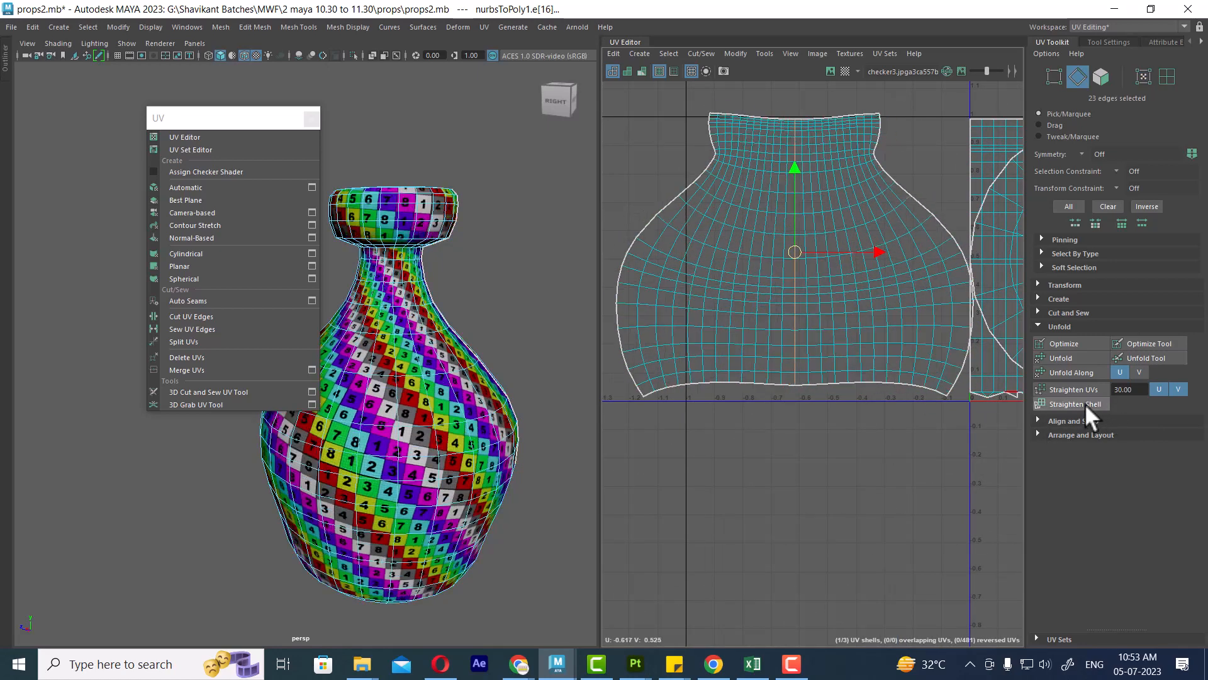
Select all UVs of the vase body shell and move it along negative U to about -1.41, clear of the circular shell
scroll(827, 255, down, 3)
scroll(847, 393, up, 2)
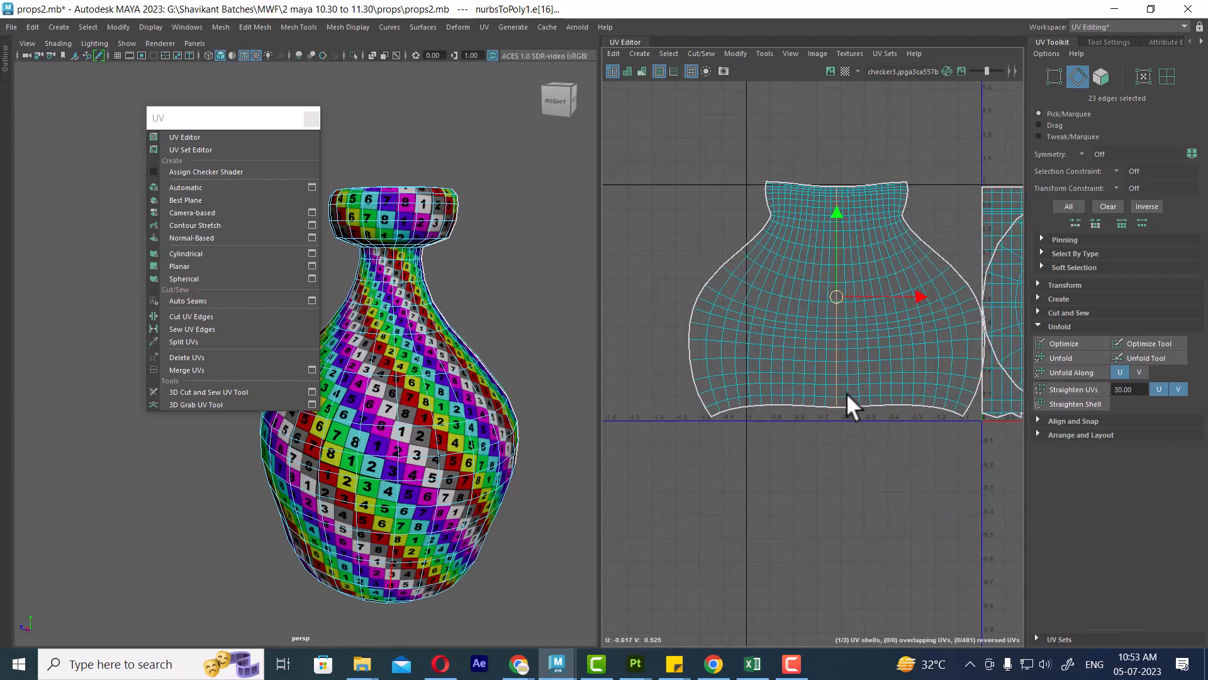
right_drag(804, 351, 774, 343)
click(793, 346)
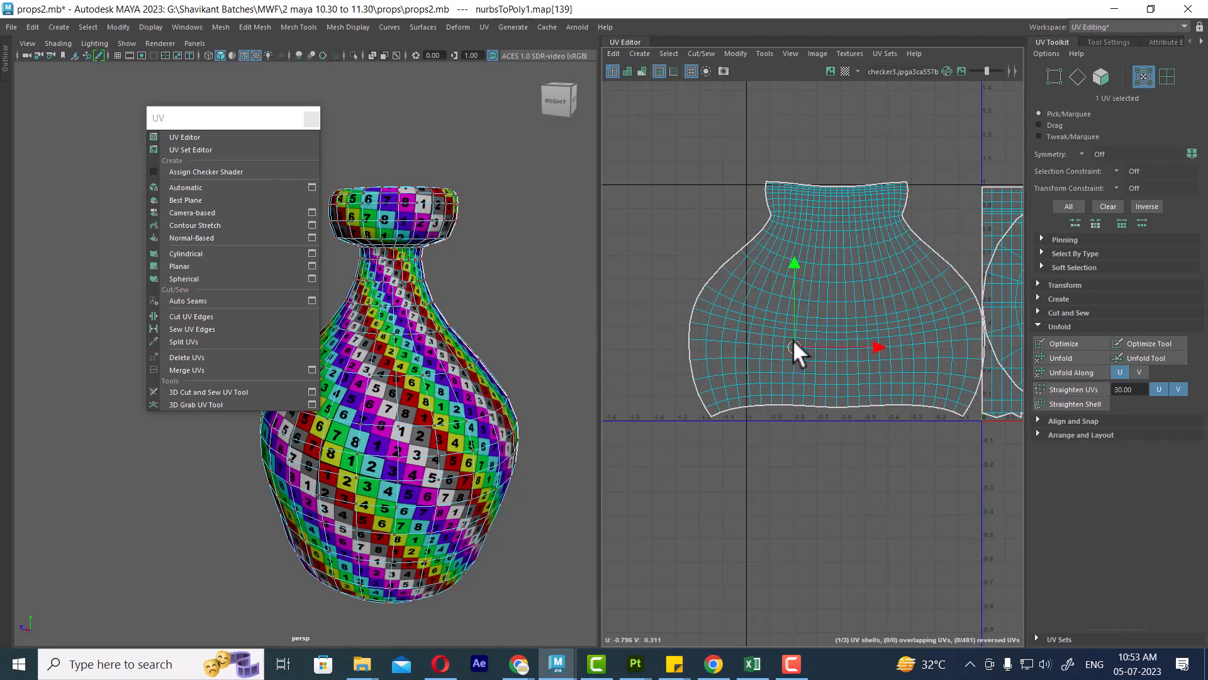
double_click(792, 338)
drag(959, 321, 805, 320)
alt+middle_drag(817, 323, 926, 330)
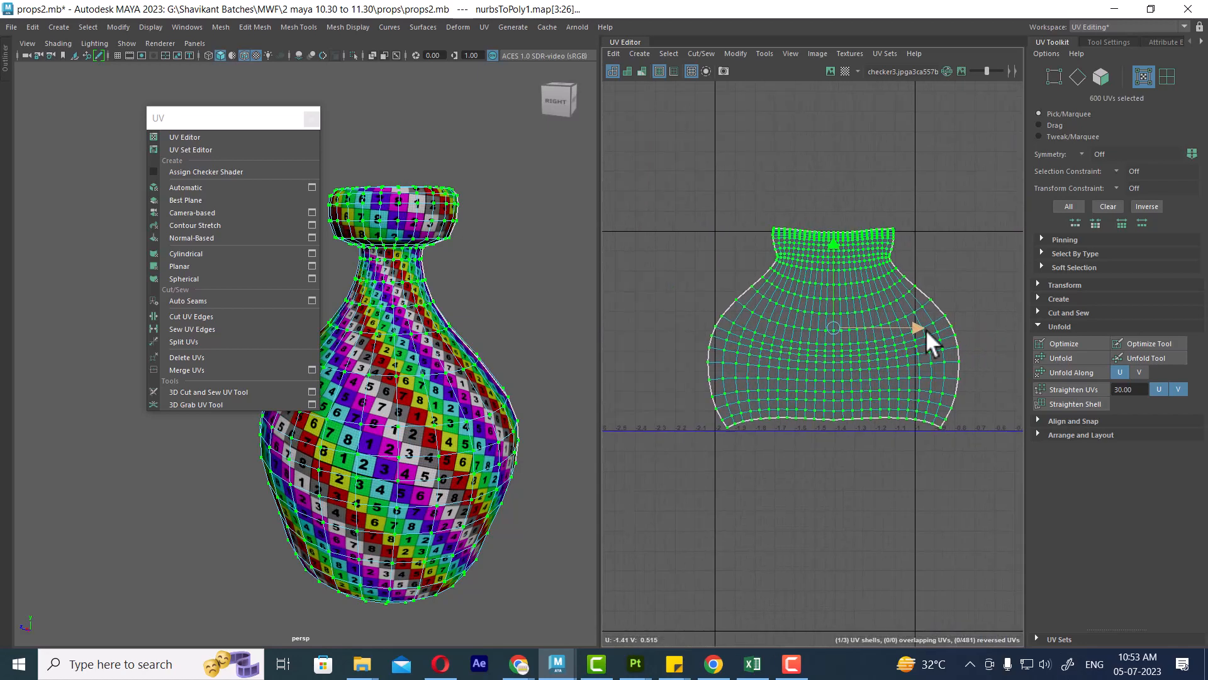
Reselect the central vertical edge loop of the moved body shell and apply Straighten Shell again
right_drag(853, 353, 832, 413)
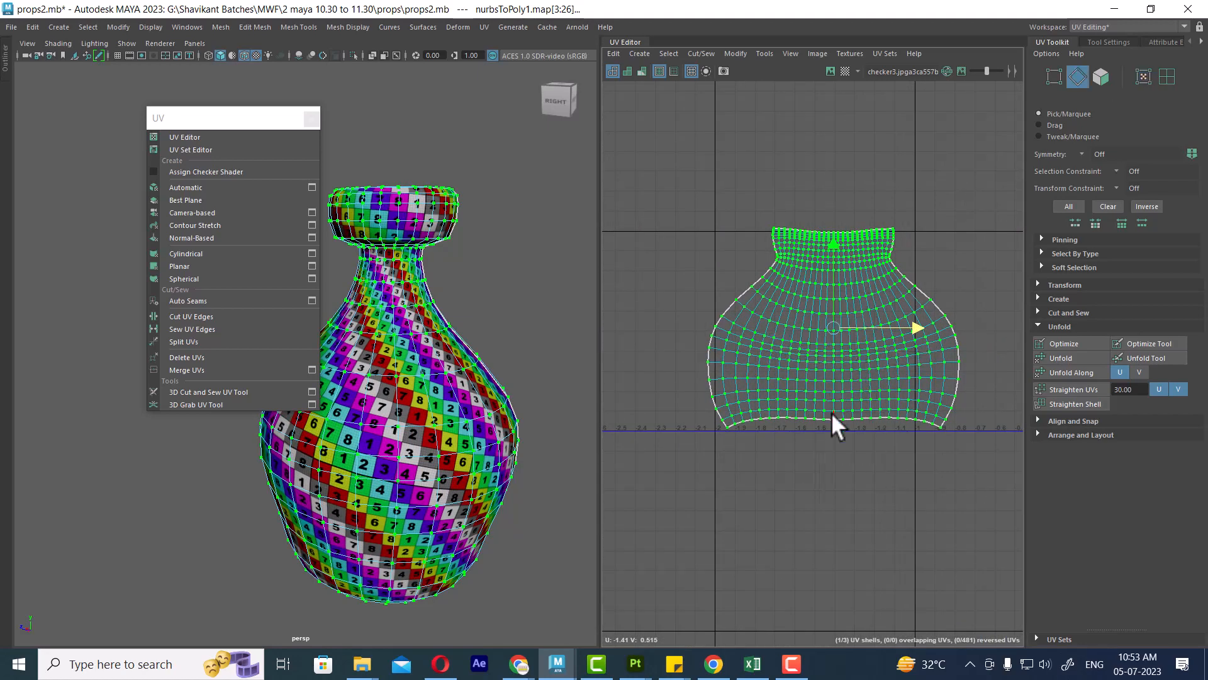
double_click(832, 372)
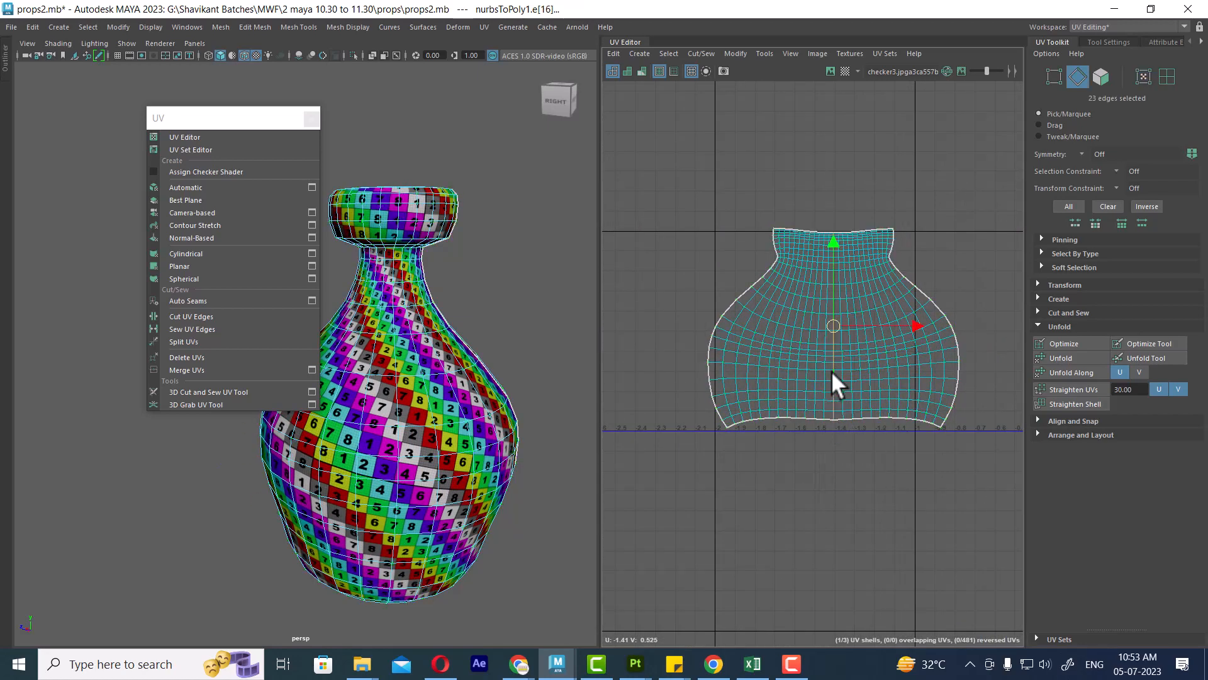
click(1075, 402)
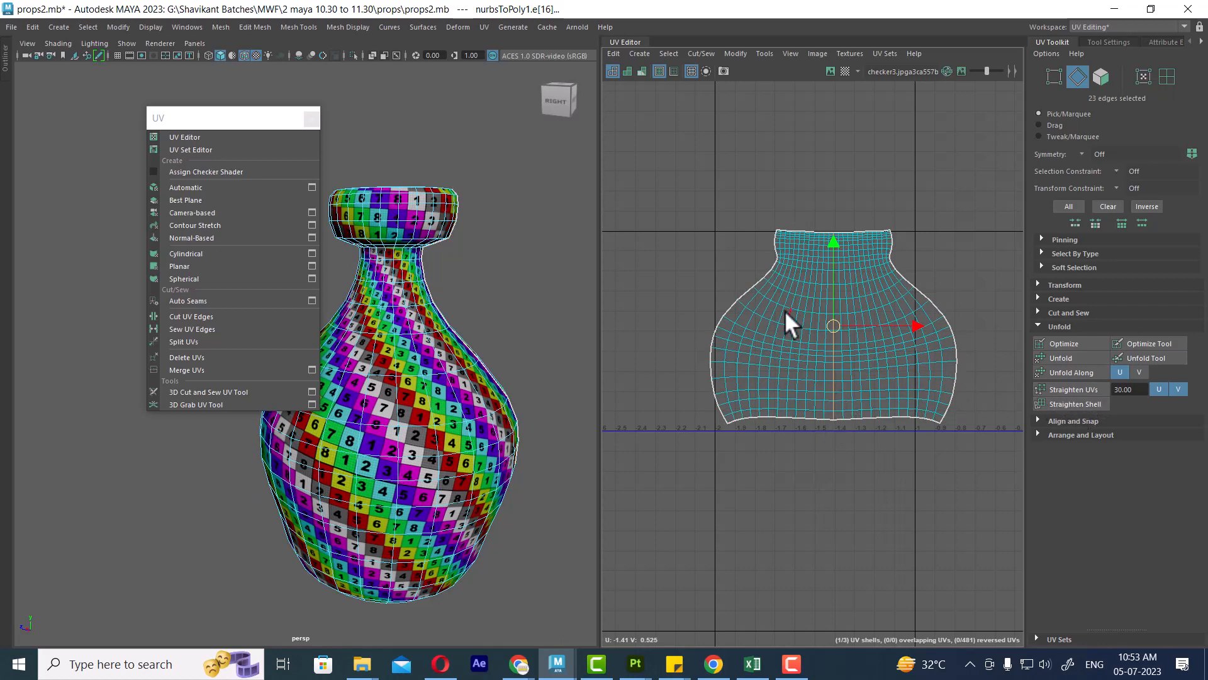
Select all UVs of the body shell and convert the selection to the UV shell border
right_drag(784, 311, 852, 281)
double_click(852, 281)
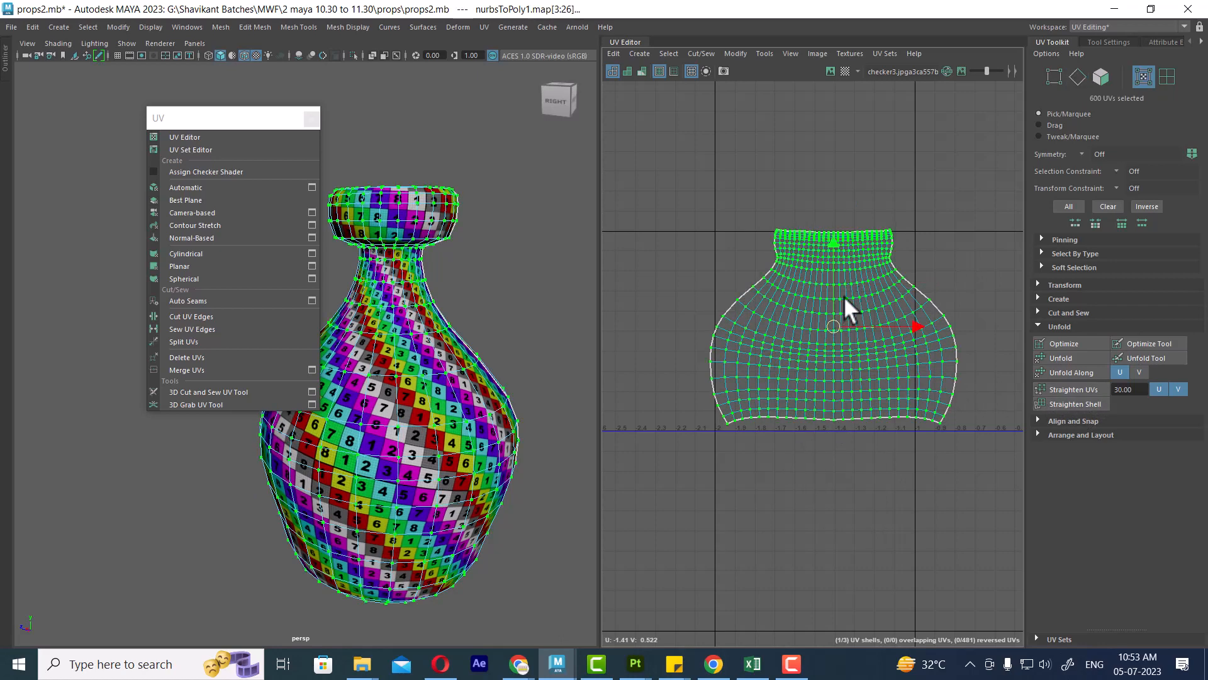
right_drag(848, 308, 922, 293)
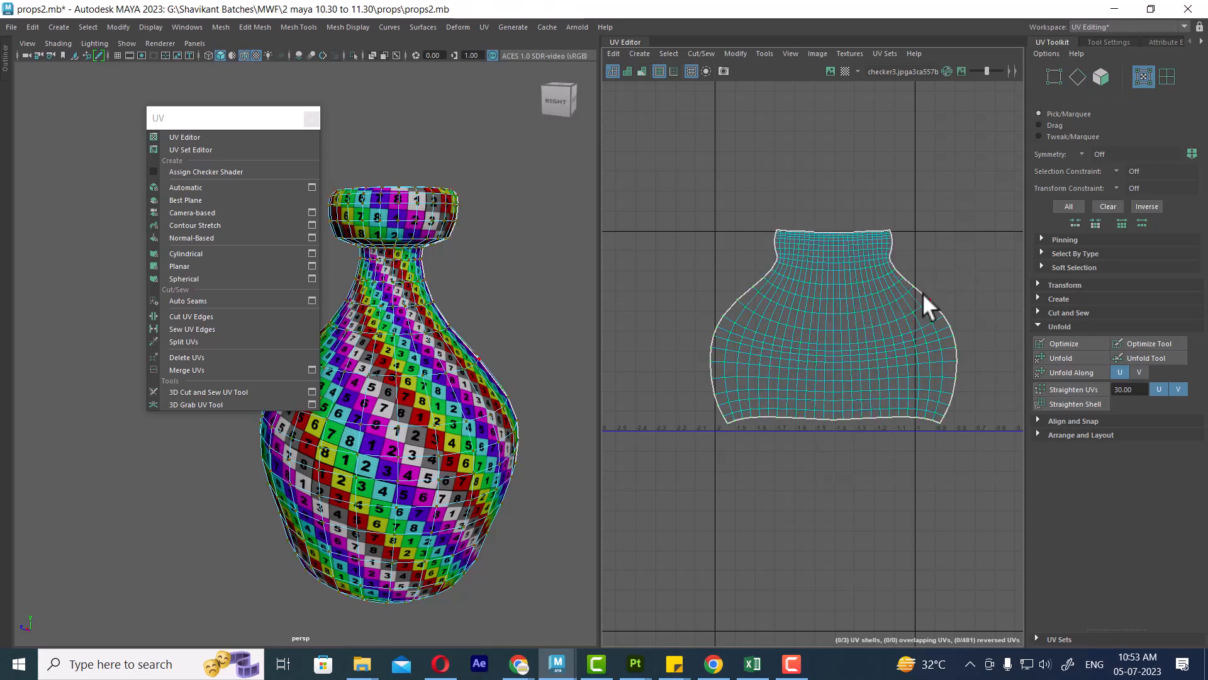
click(914, 287)
right_drag(796, 283, 936, 356)
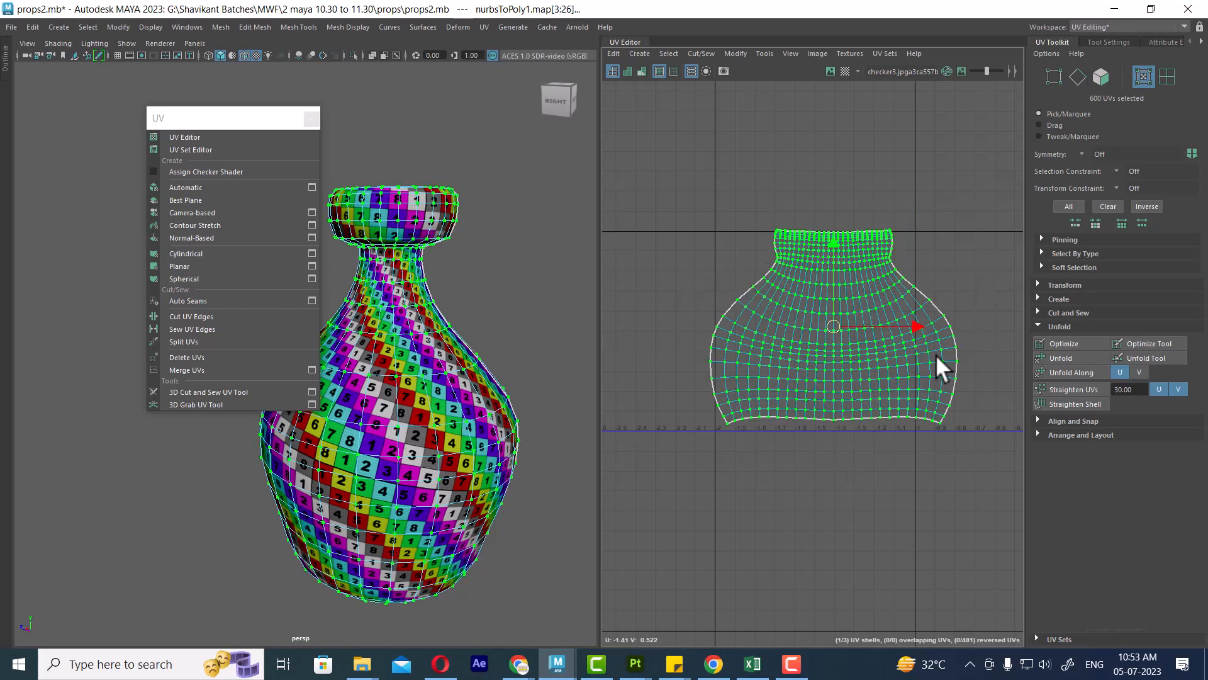
ctrl+right_drag(858, 234, 775, 257)
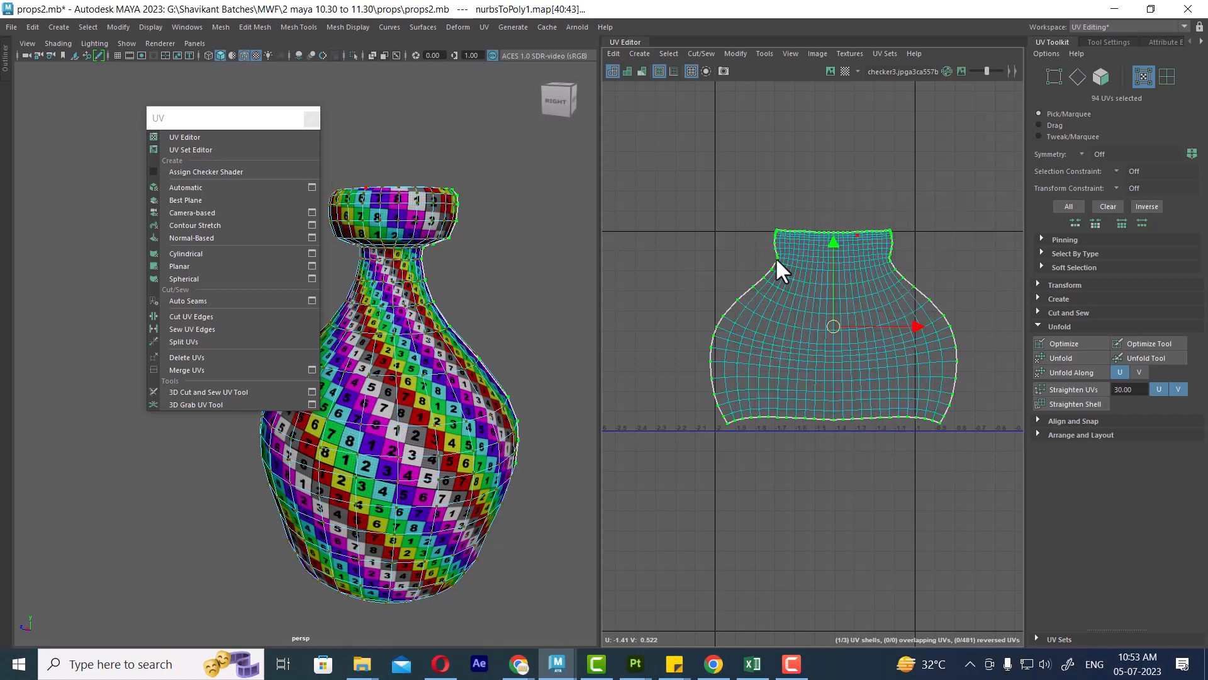
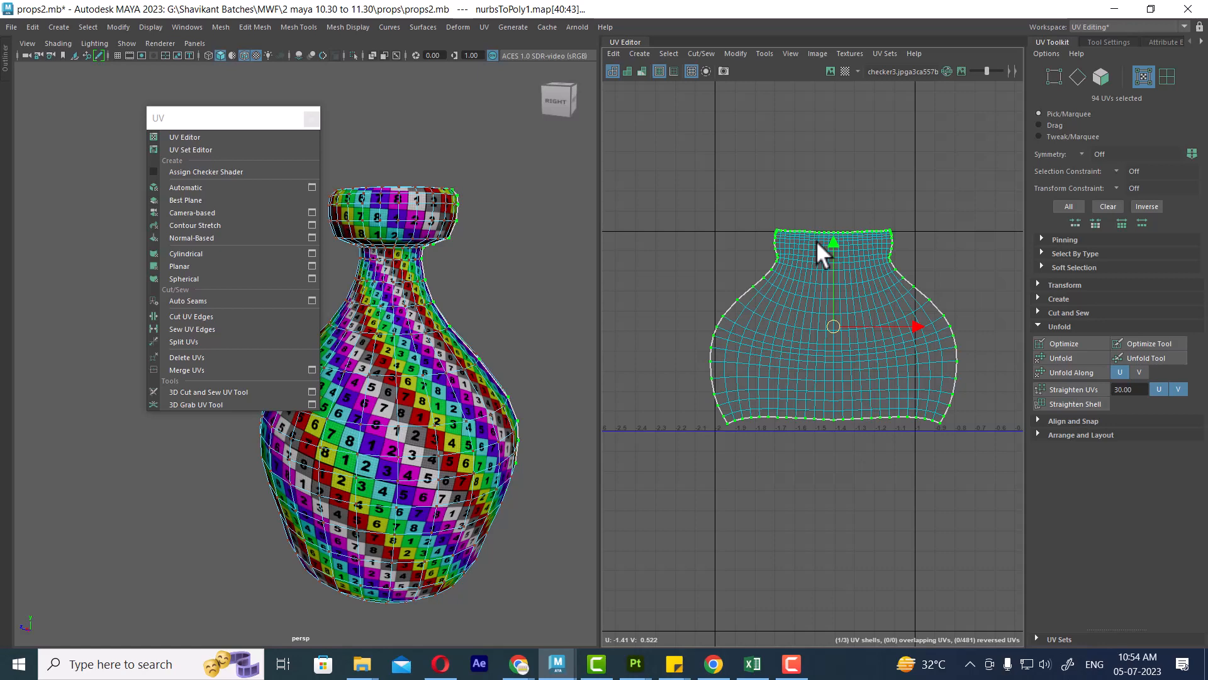
Reduce the border selection to the shell's left side and align those UVs vertically at their minimum U
alt+middle_drag(845, 248, 842, 131)
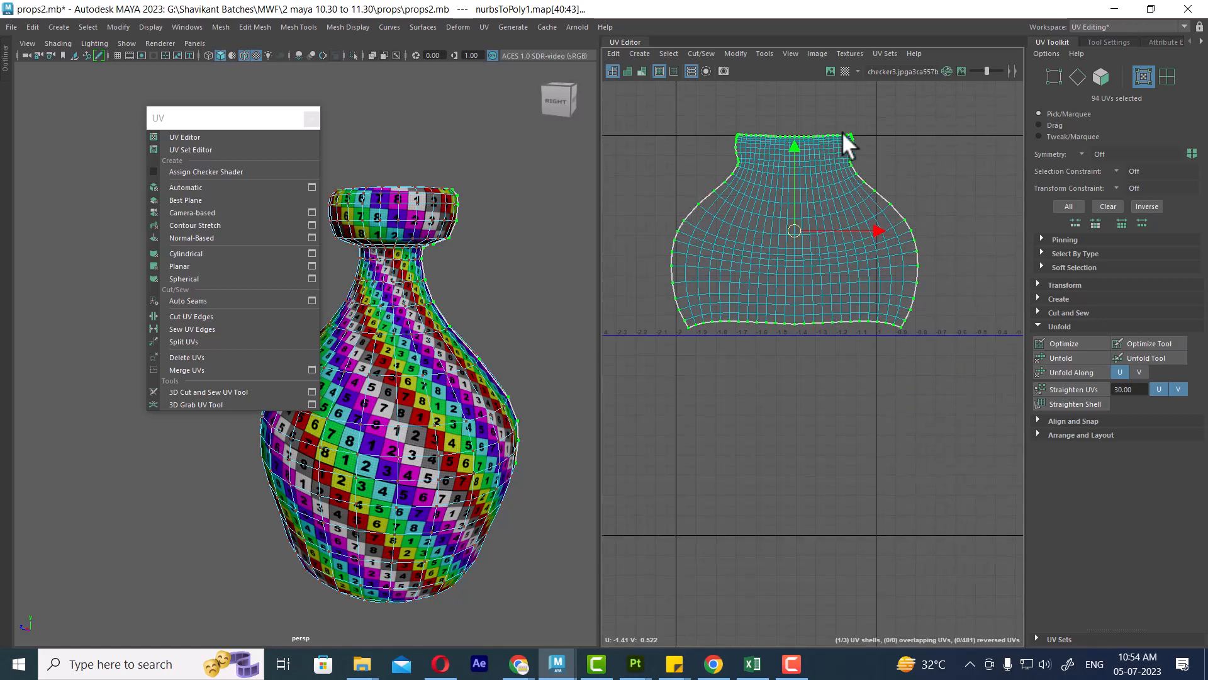
ctrl+drag(965, 115, 779, 369)
scroll(765, 283, up, 5)
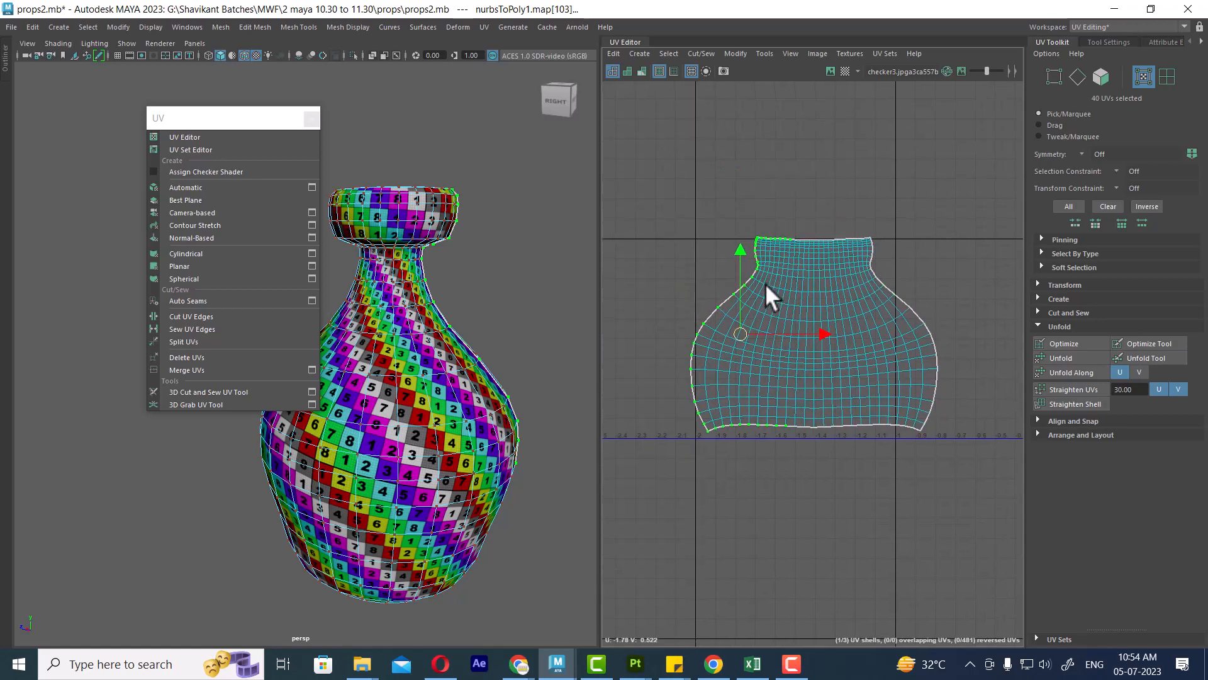
scroll(804, 249, up, 3)
ctrl+drag(925, 181, 732, 261)
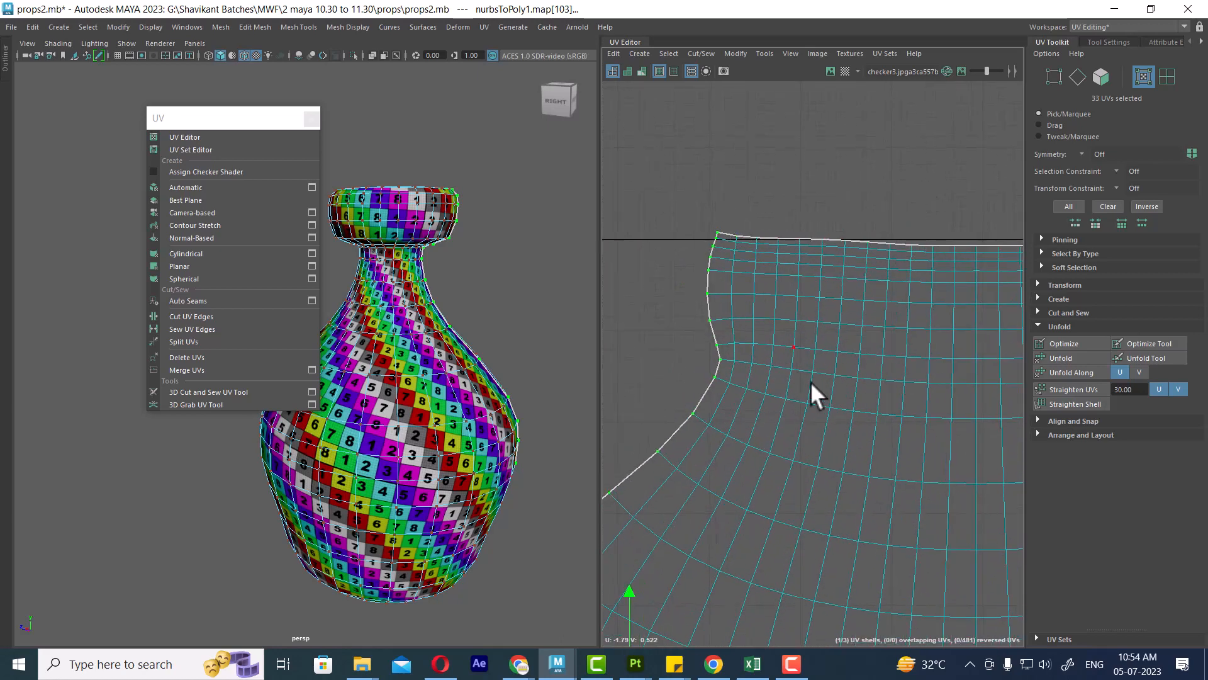
alt+middle_drag(810, 380, 818, 85)
scroll(893, 189, down, 2)
ctrl+drag(929, 414, 720, 488)
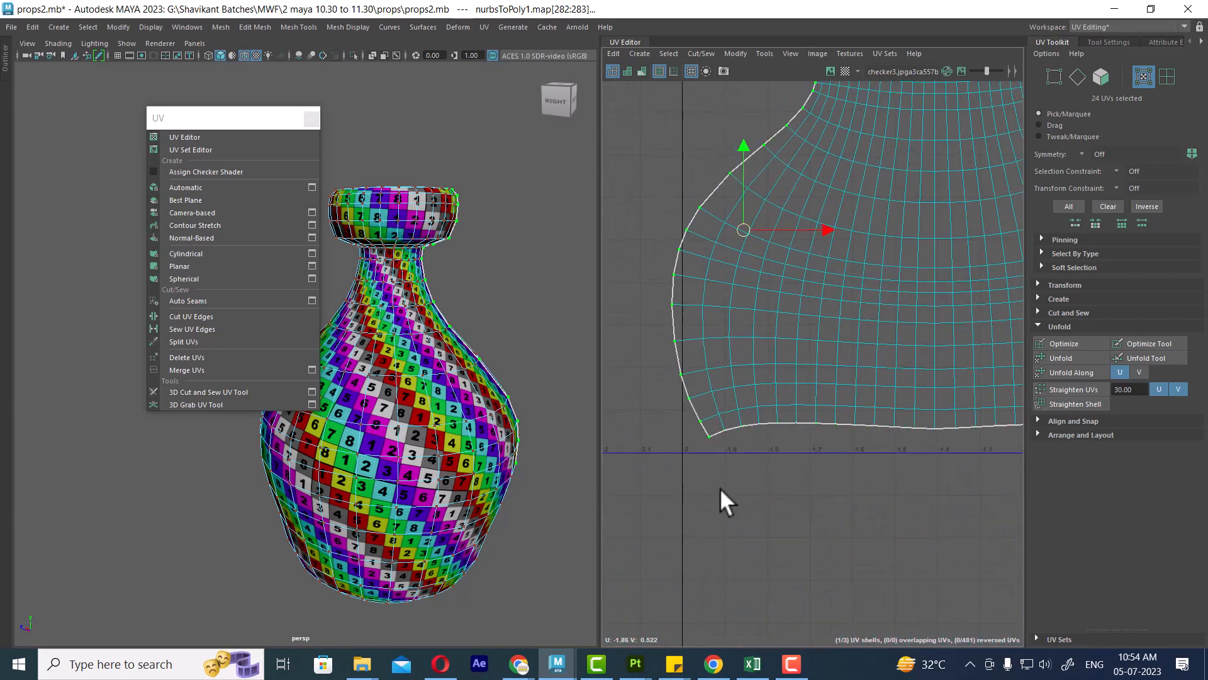
click(1078, 421)
scroll(853, 388, down, 2)
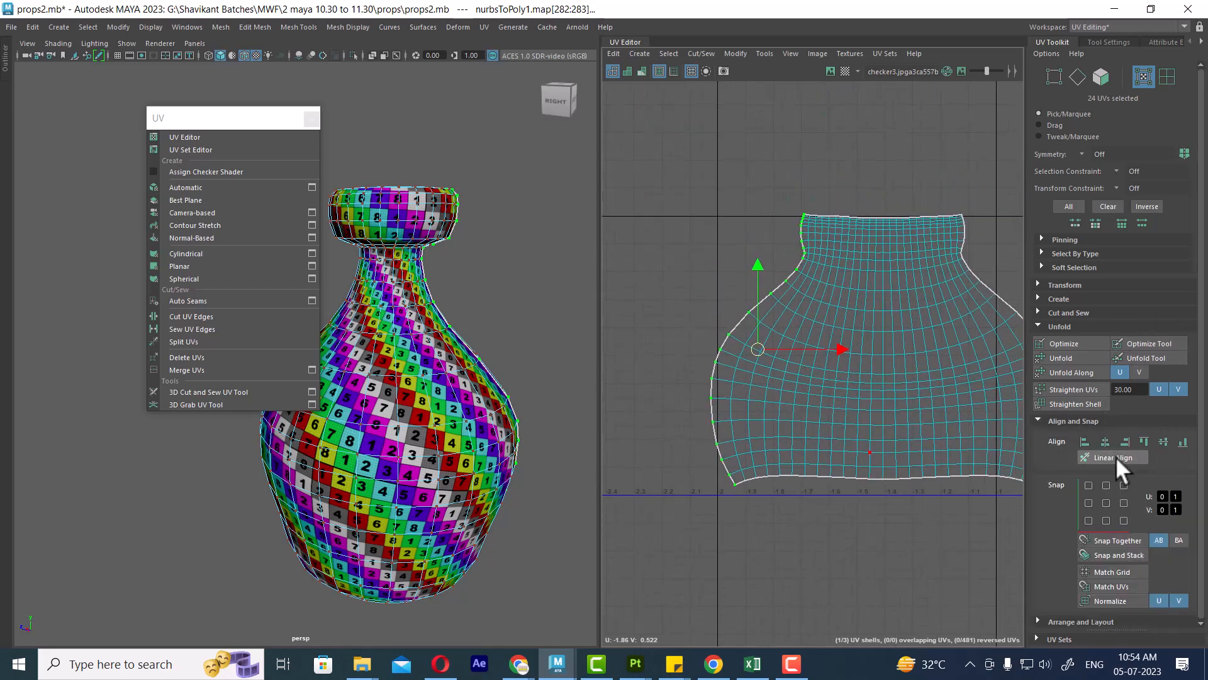
click(1083, 441)
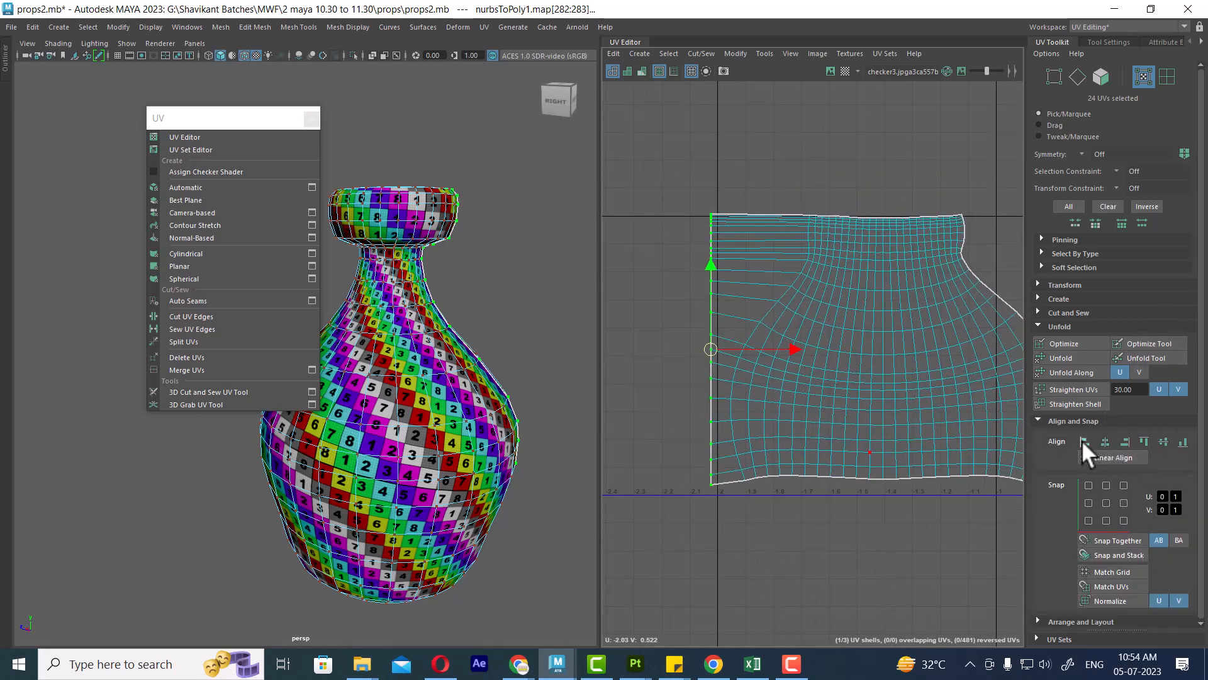
scroll(746, 378, down, 1)
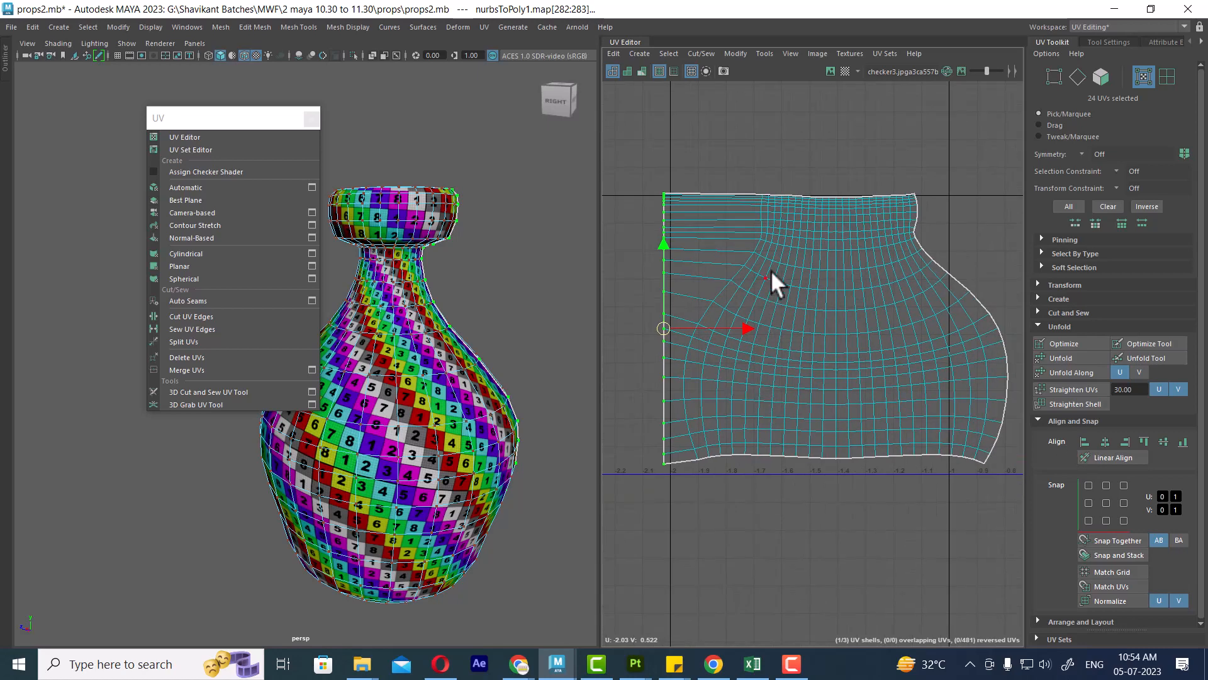
Reselect the shell border, keep only its right-side UVs, and align them vertically at their maximum U
shift+right_drag(772, 270, 628, 319)
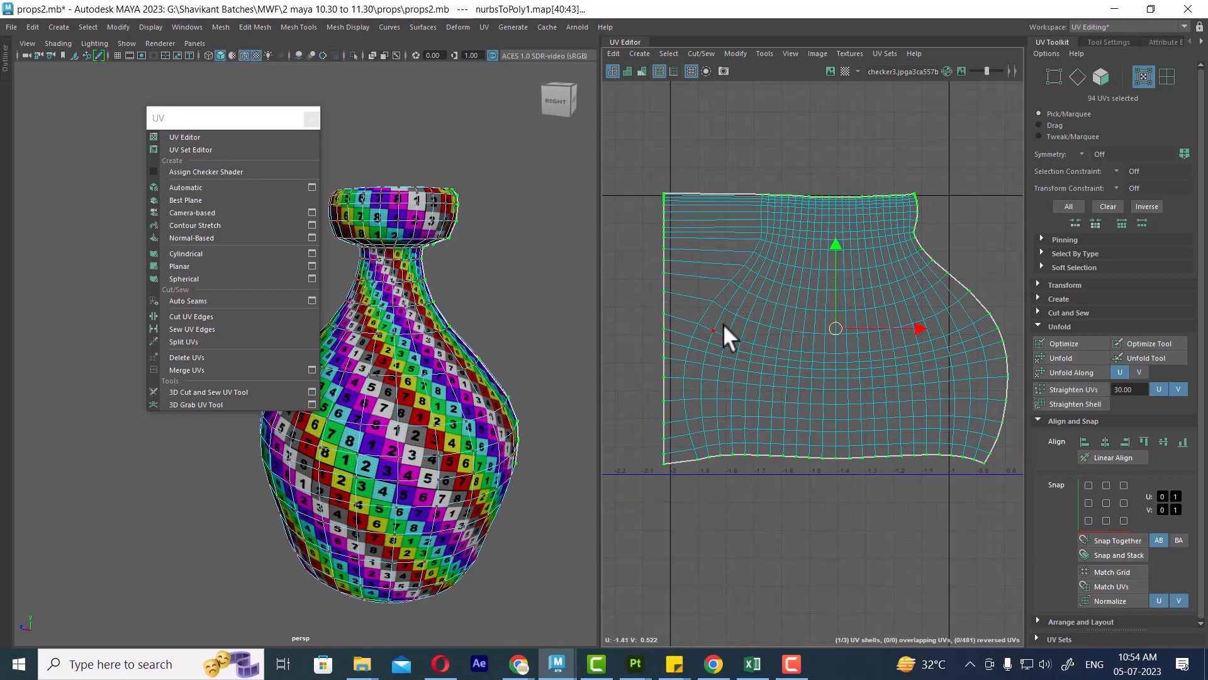
ctrl+drag(628, 129, 898, 635)
alt+right_drag(868, 215, 871, 309)
ctrl+drag(871, 308, 931, 379)
alt+middle_drag(853, 508, 912, 340)
alt+right_drag(899, 535, 825, 364)
alt+middle_drag(825, 364, 814, 201)
alt+right_drag(893, 535, 857, 451)
alt+middle_drag(857, 451, 849, 376)
ctrl+drag(822, 392, 942, 489)
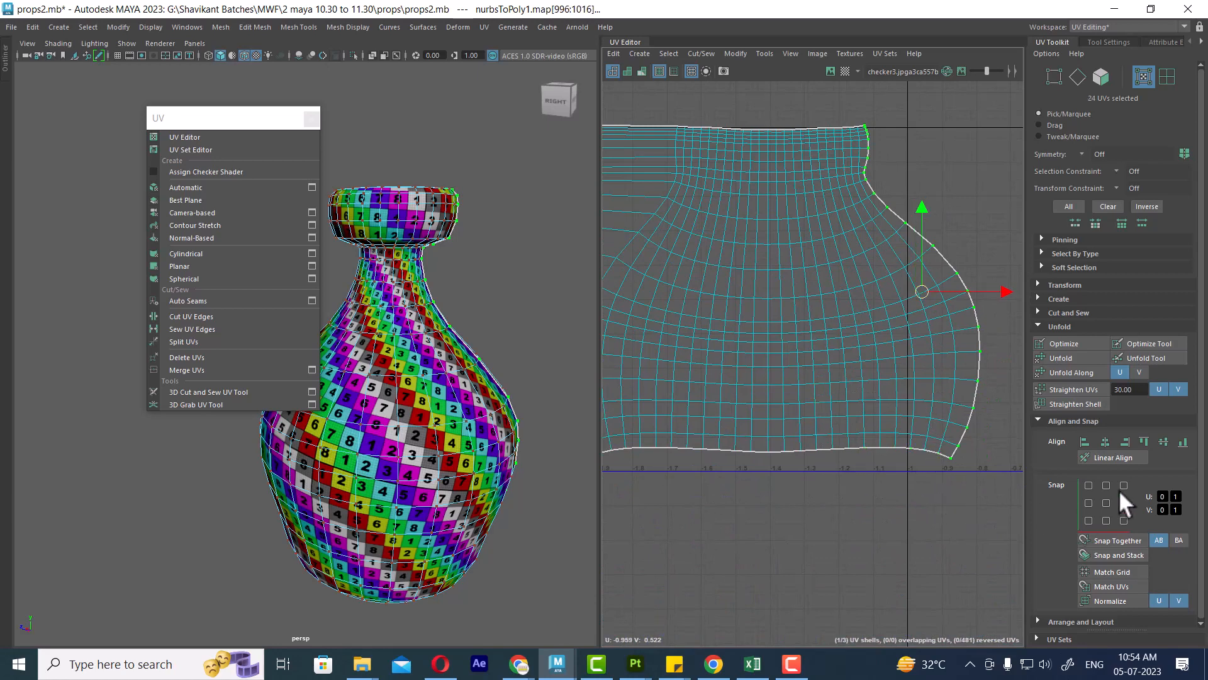
click(1125, 442)
scroll(781, 339, down, 3)
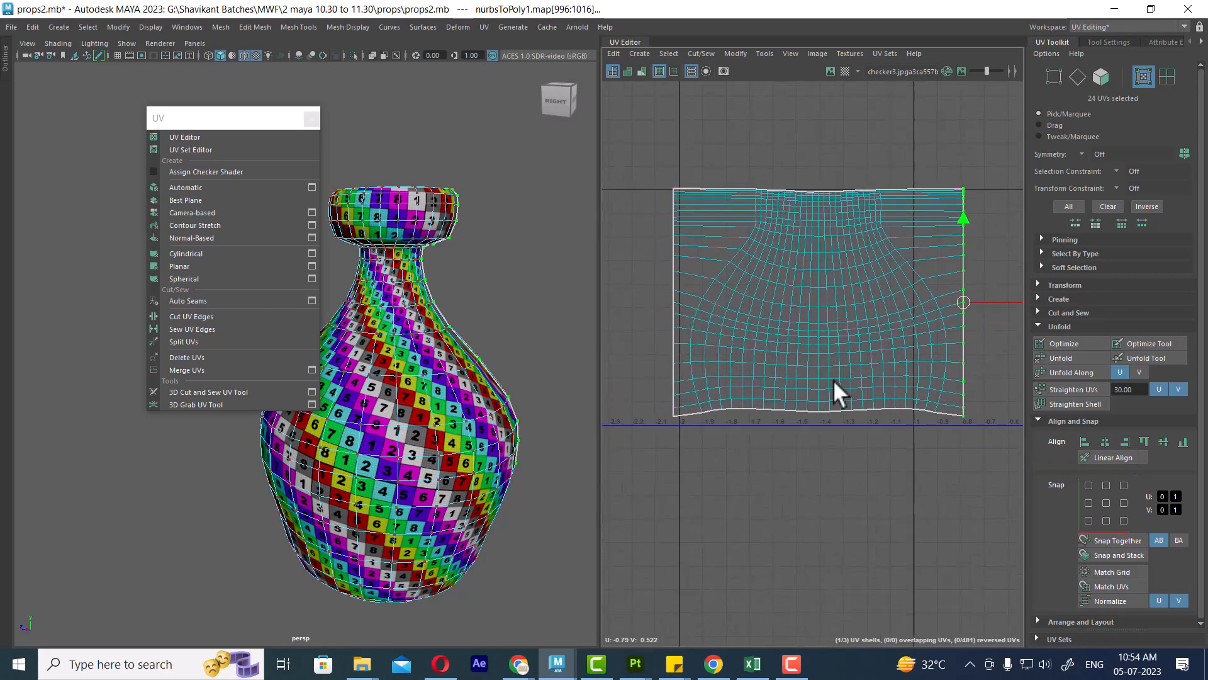
Reselect the shell border, keep only its bottom row of UVs, and align them horizontally at their minimum V
right_drag(844, 260, 555, 384)
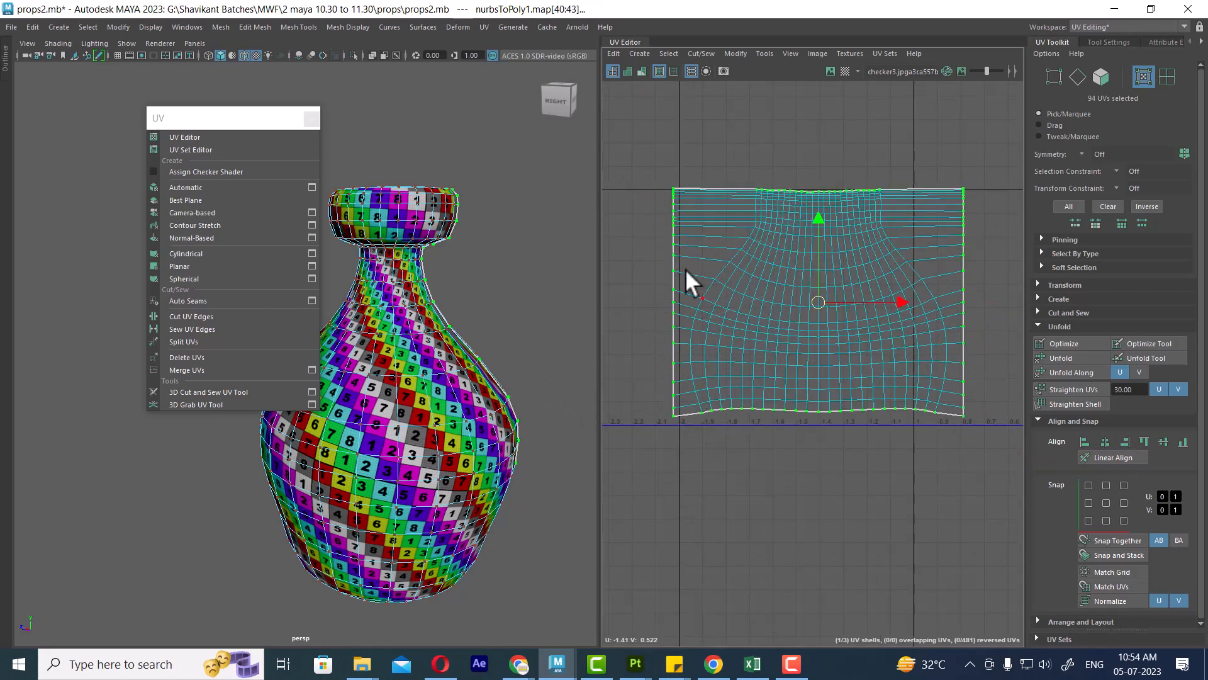
ctrl+drag(632, 149, 1007, 391)
scroll(730, 470, up, 5)
alt+middle_drag(739, 452, 763, 460)
ctrl+drag(684, 397, 690, 401)
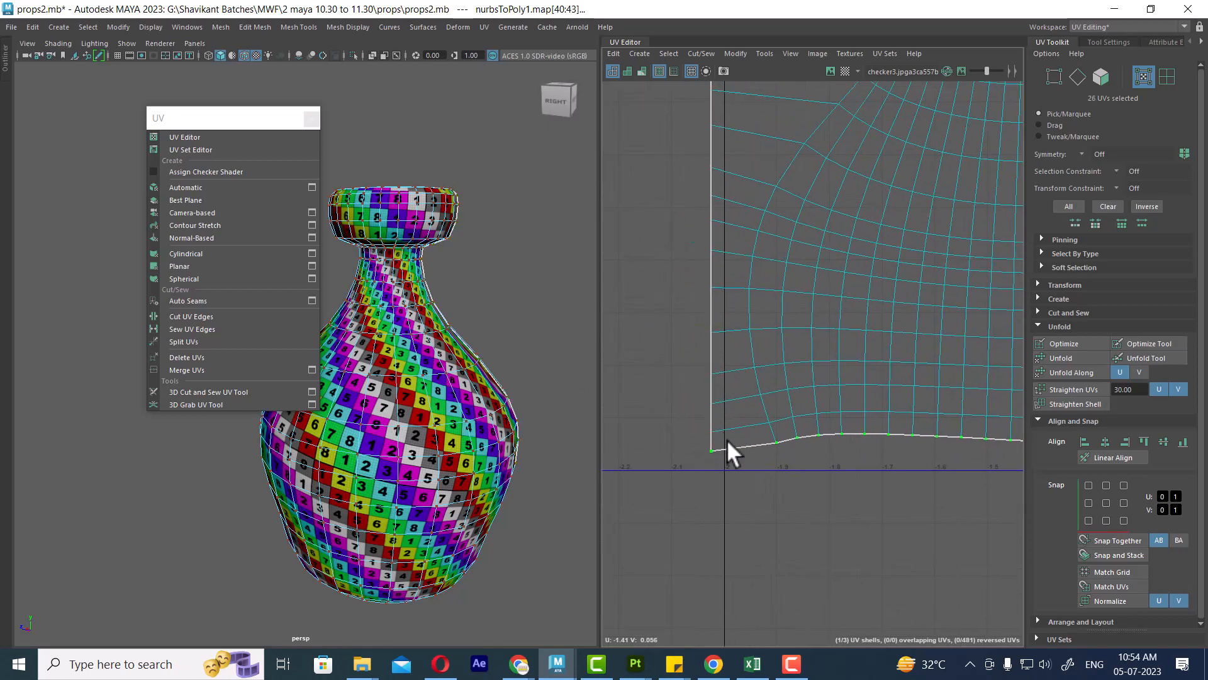
scroll(826, 516, down, 3)
scroll(1006, 497, up, 3)
alt+middle_drag(1007, 497, 595, 460)
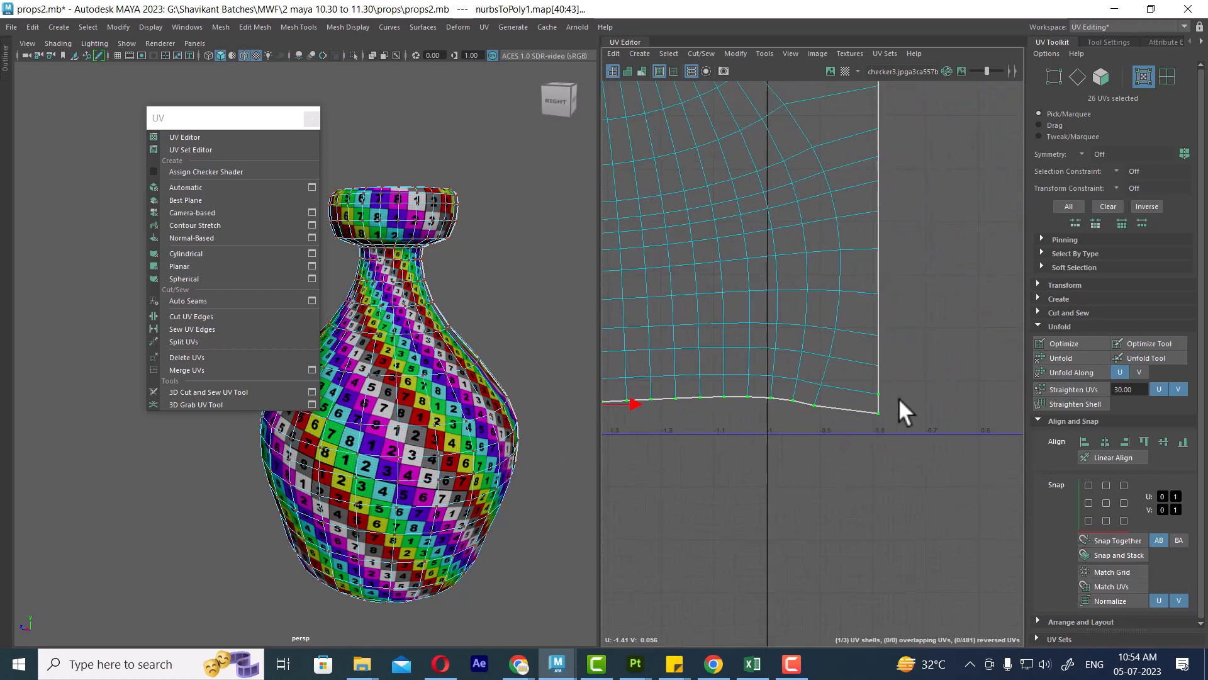
ctrl+drag(866, 402, 866, 403)
scroll(843, 462, down, 4)
alt+middle_drag(728, 456, 837, 443)
scroll(837, 443, down, 2)
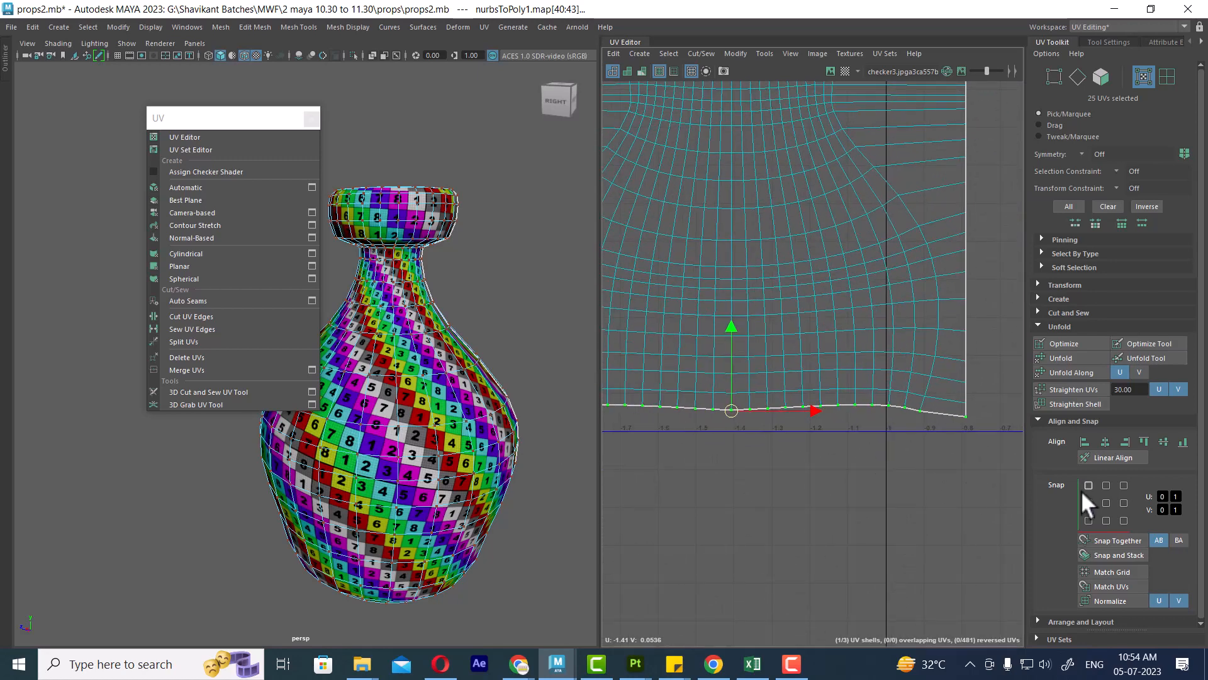
click(1183, 441)
scroll(840, 440, down, 4)
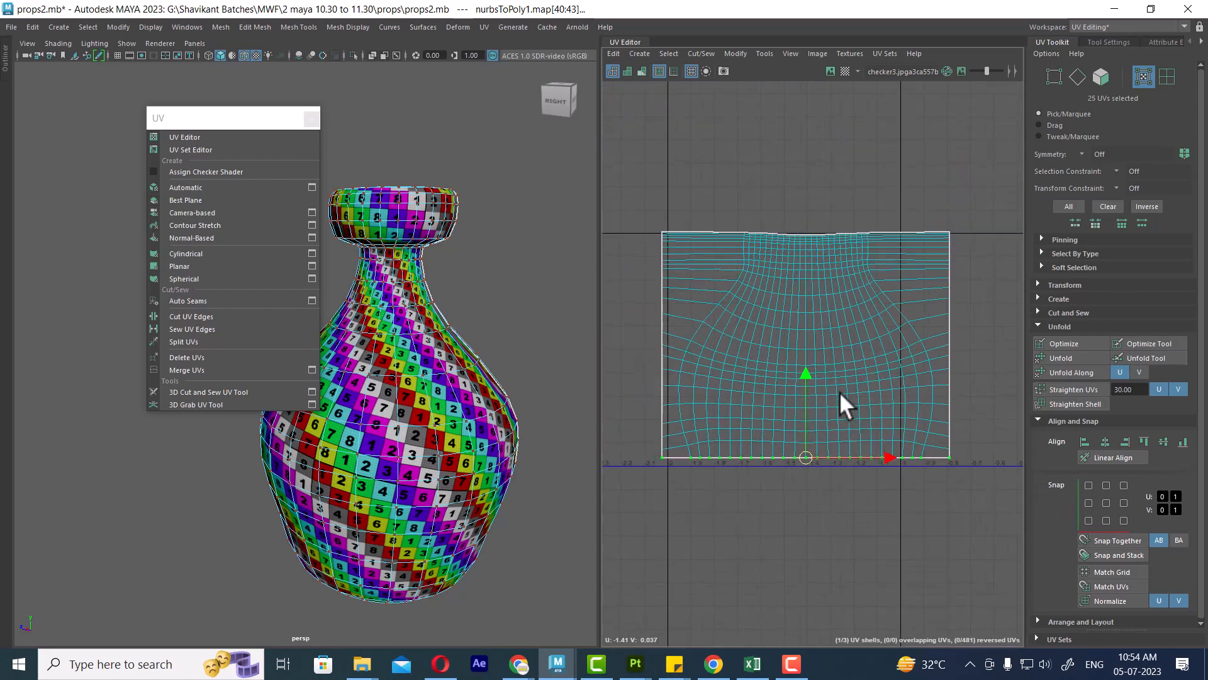
Reselect the shell border, keep only its top row of UVs, and align them horizontally at their maximum V
ctrl+right_drag(844, 400, 749, 426)
ctrl+drag(661, 280, 994, 553)
scroll(878, 357, up, 5)
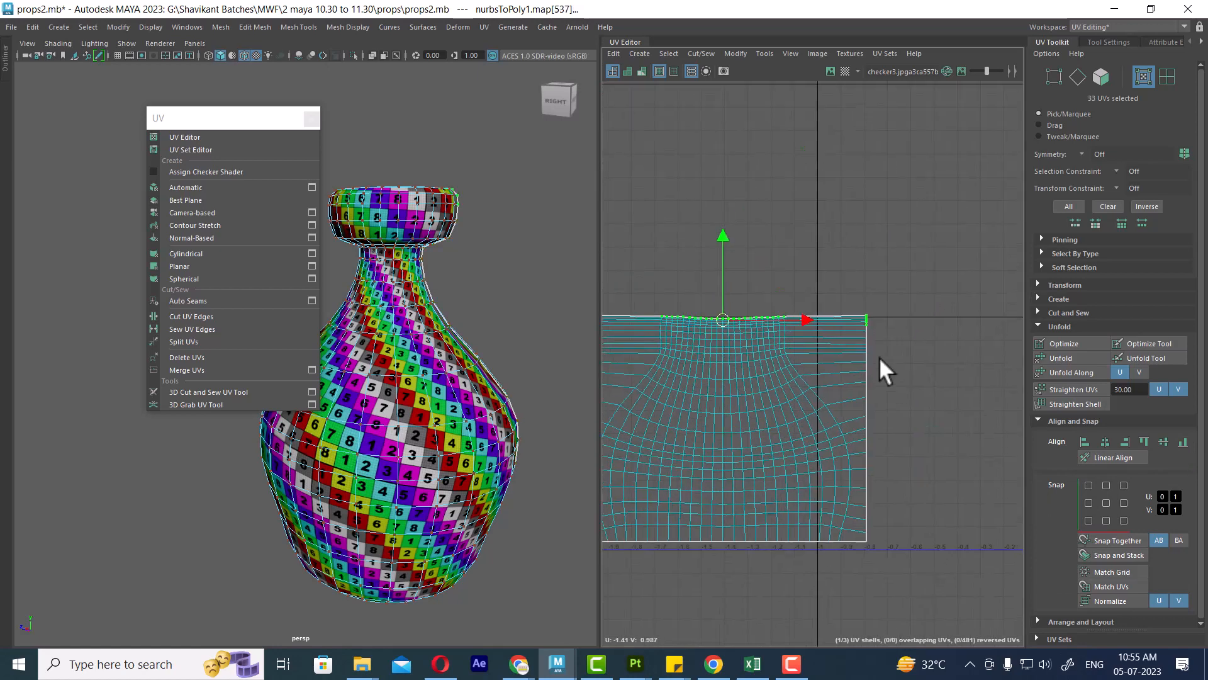
alt+right_drag(864, 390, 1000, 396)
ctrl+drag(977, 397, 909, 298)
alt+right_drag(860, 427, 692, 401)
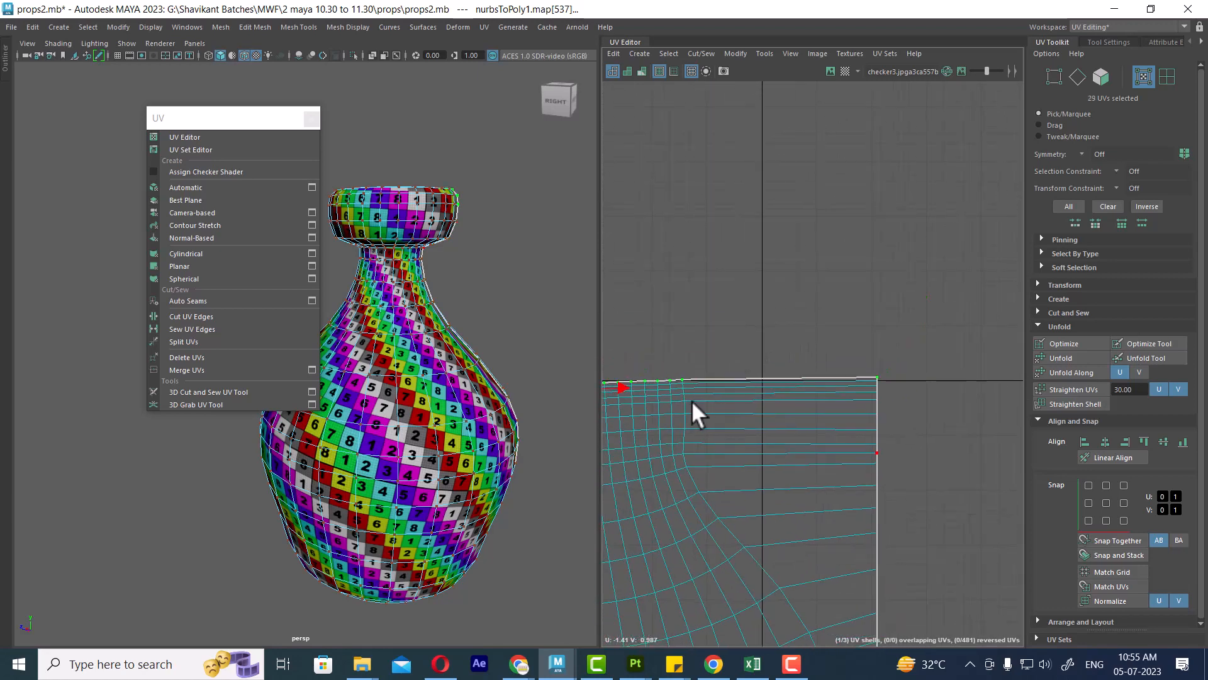
alt+middle_drag(683, 409, 932, 419)
alt+right_drag(753, 464, 837, 457)
alt+middle_drag(714, 365, 724, 401)
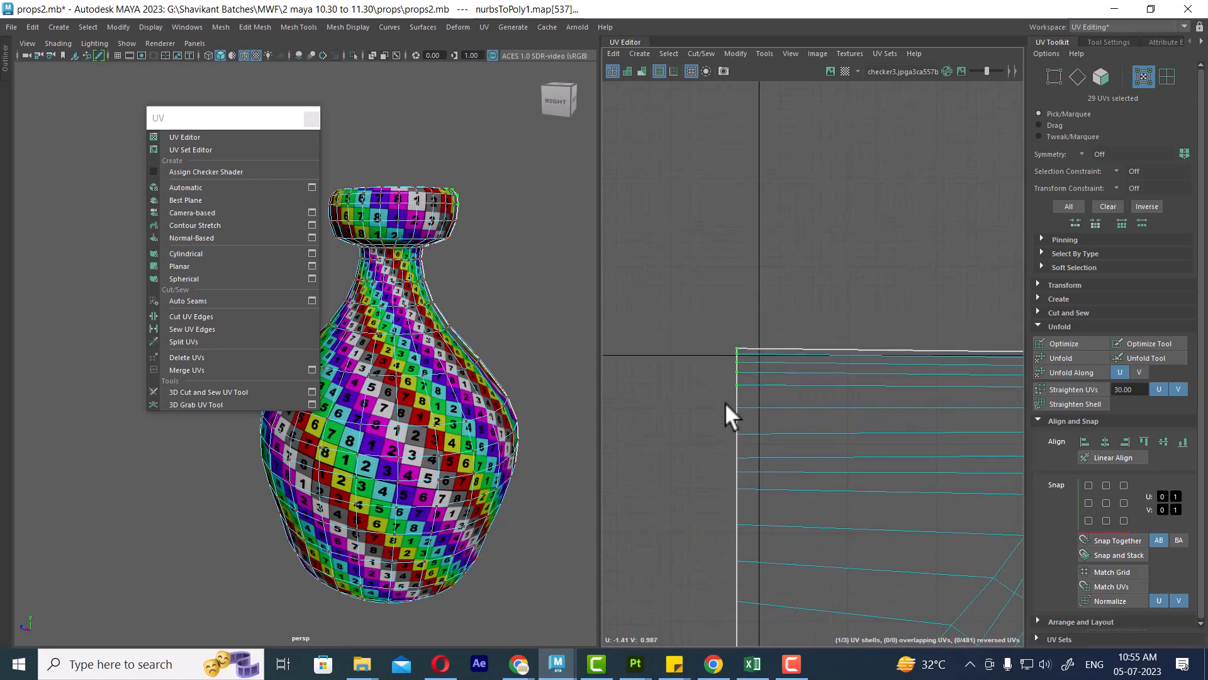
alt+right_drag(724, 402, 768, 387)
ctrl+drag(755, 391, 724, 333)
alt+right_drag(724, 333, 723, 298)
alt+middle_drag(963, 394, 739, 311)
alt+right_drag(931, 425, 854, 406)
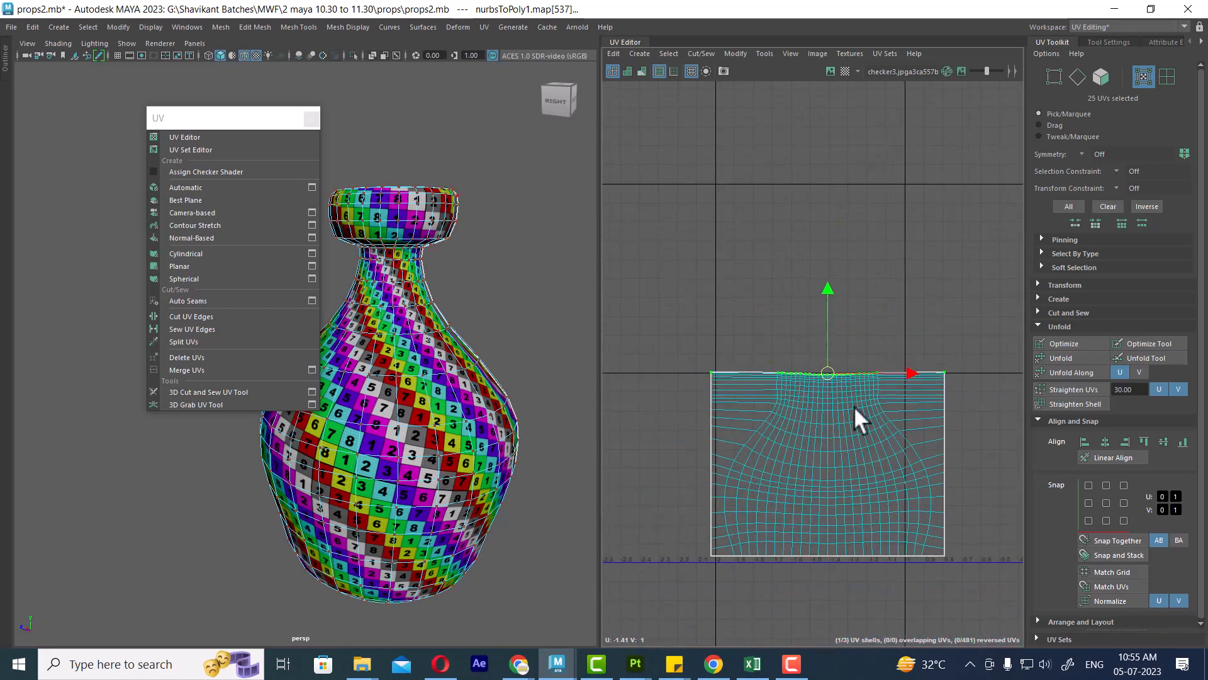
alt+middle_drag(854, 405, 846, 337)
alt+right_drag(849, 371, 881, 371)
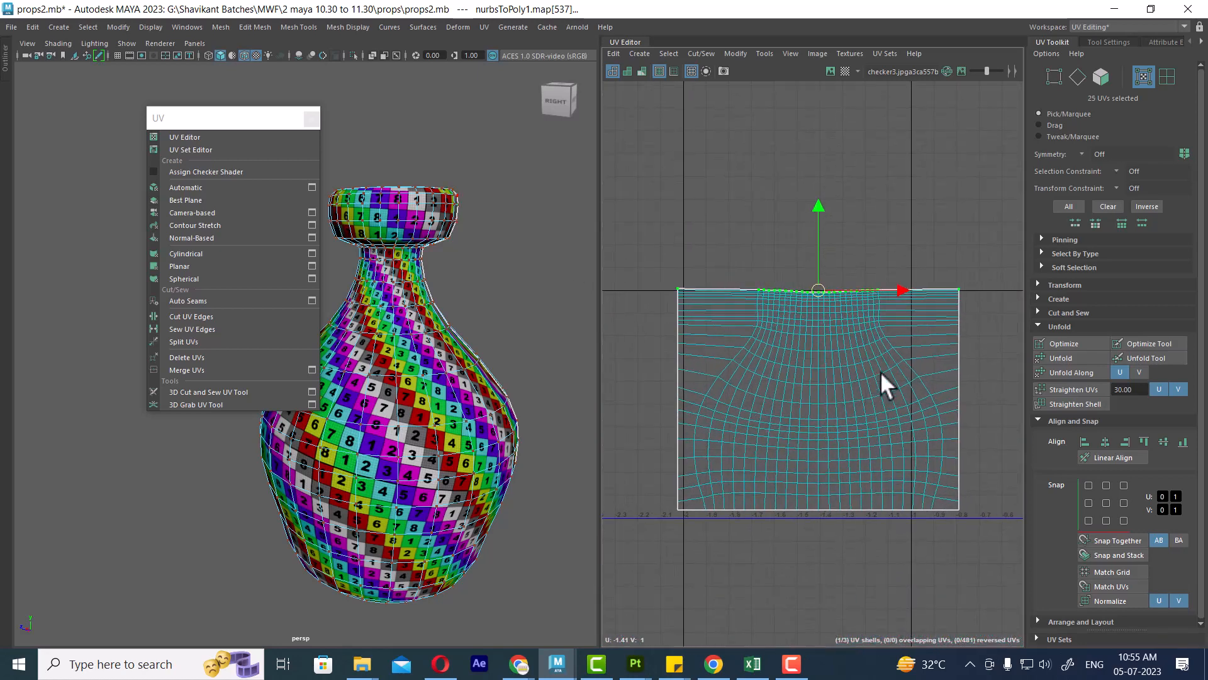
click(1144, 440)
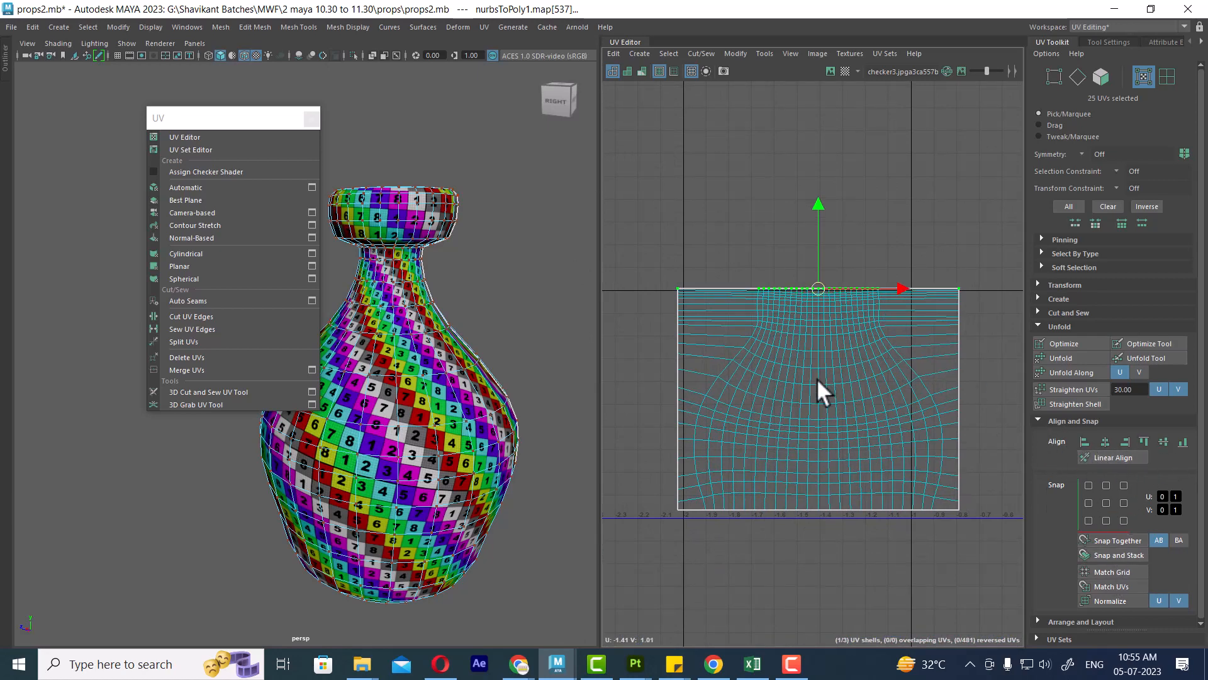
Convert the selection to the shell border and toggle it so that only the body shell's interior UVs are selected
alt+middle_drag(410, 388, 420, 400)
mouse_move(476, 434)
alt+mouse_down()
mouse_move(471, 410)
mouse_move(475, 423)
alt+mouse_up()
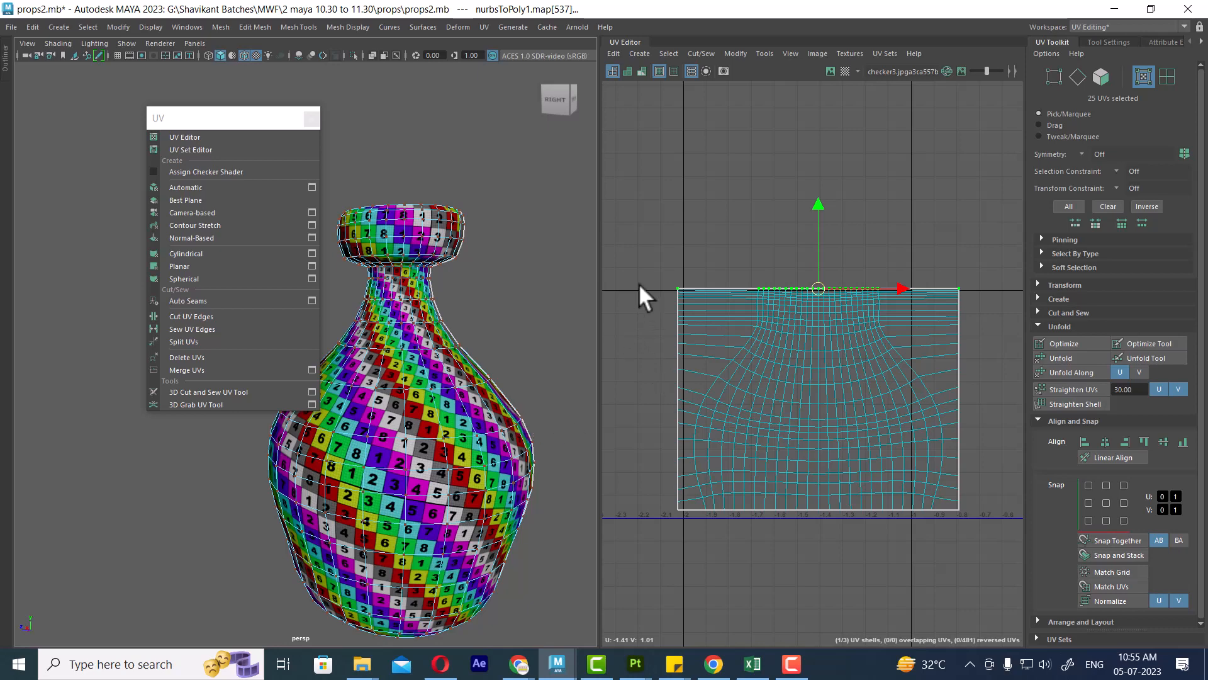
ctrl+right_drag(722, 193, 642, 230)
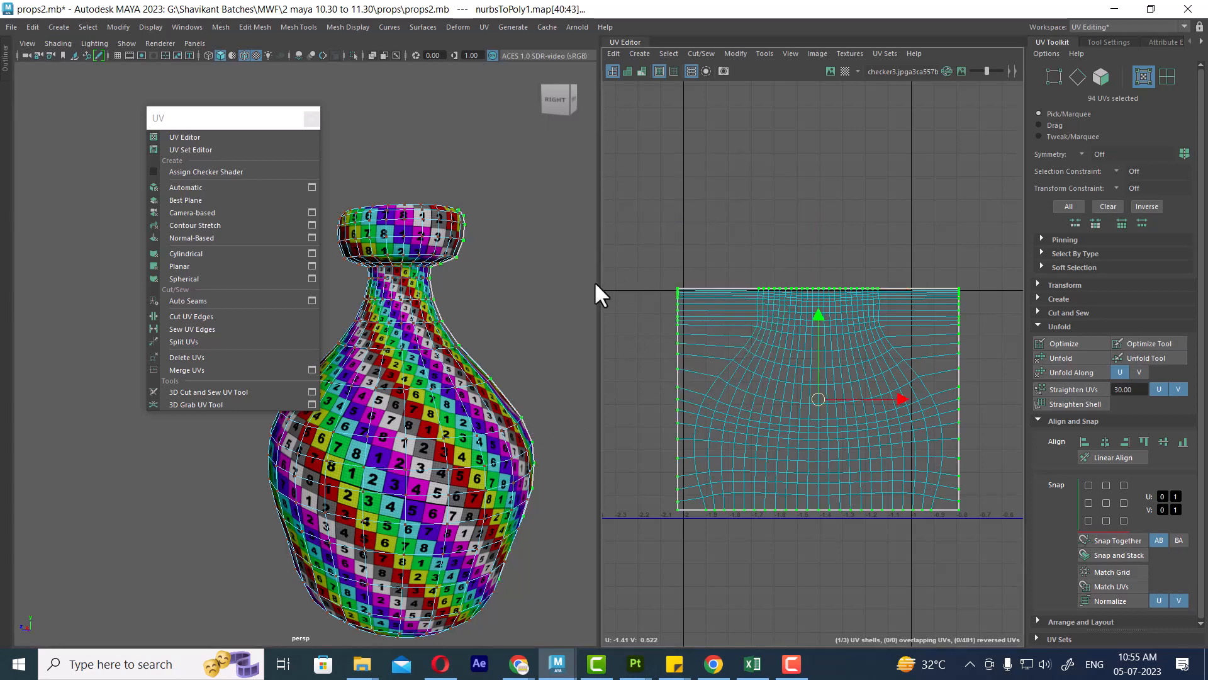
drag(633, 219, 998, 576)
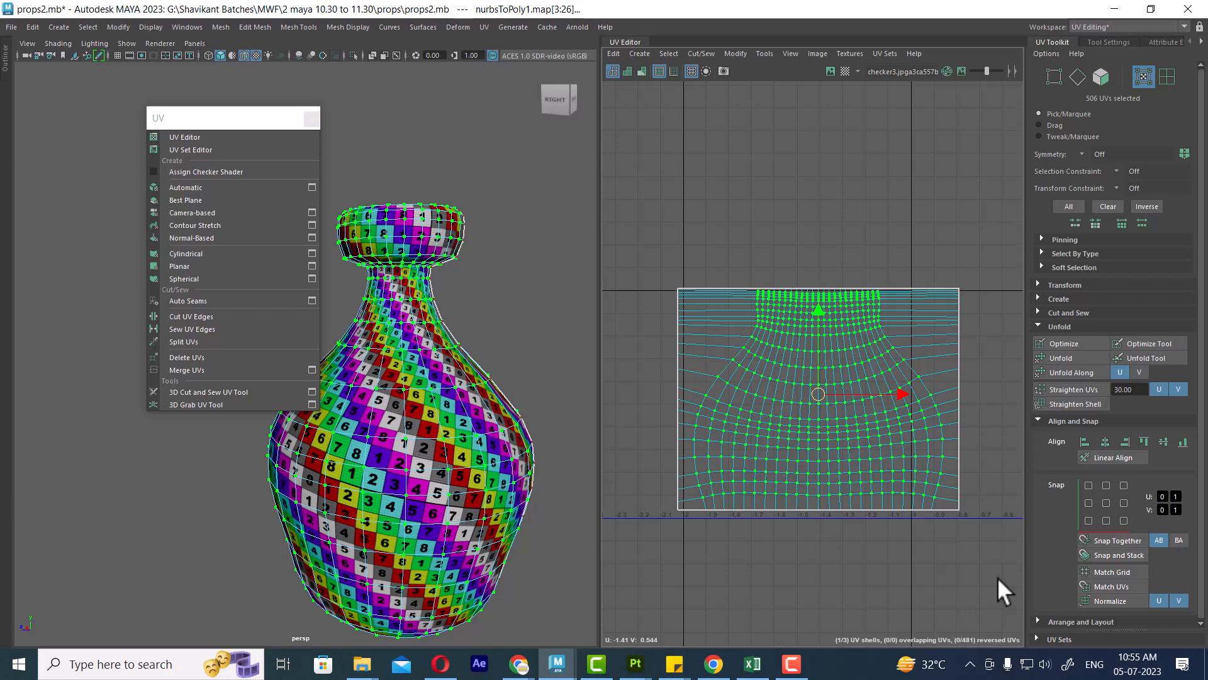
Try unfolding the interior UVs along U and along V, and undo both operations
shift+right_click(993, 307)
shift+right_drag(992, 304, 814, 275)
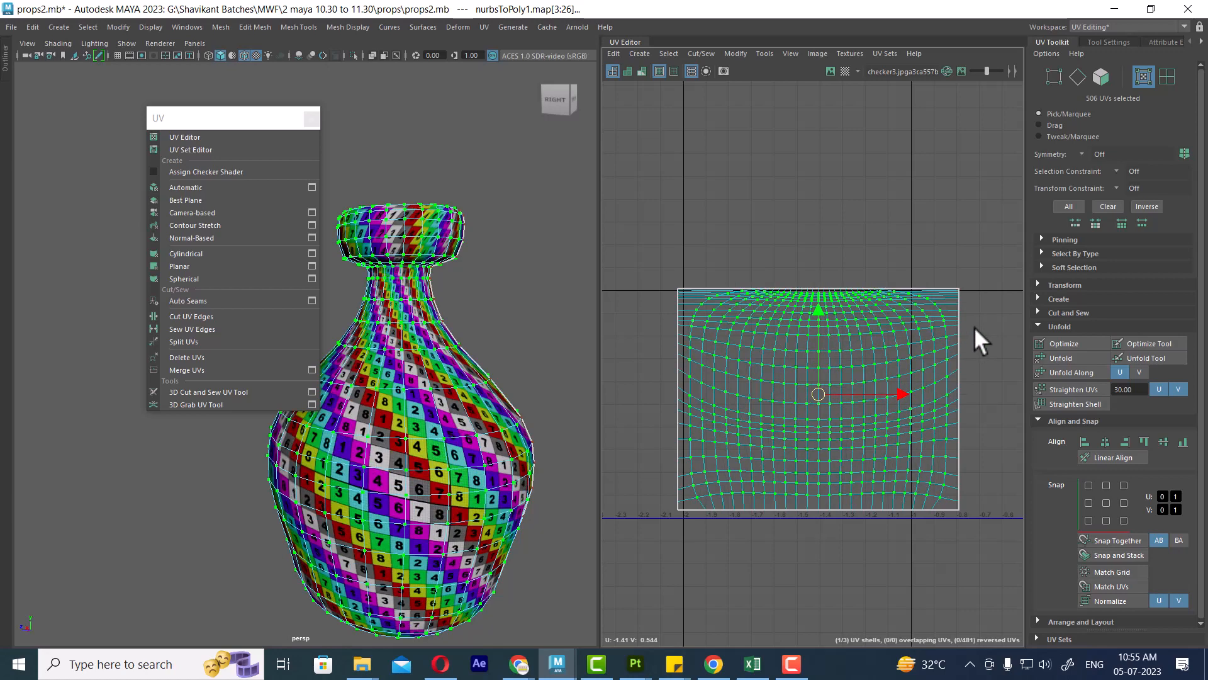
shift+right_drag(990, 316, 802, 334)
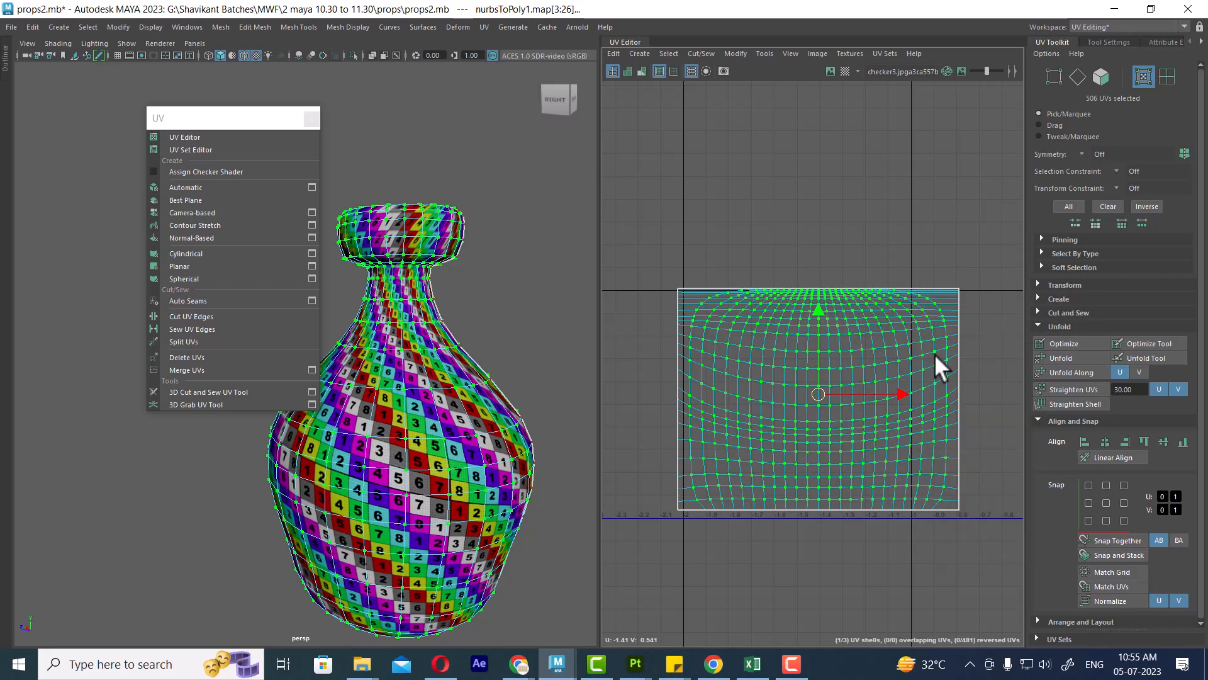
scroll(780, 389, up, 3)
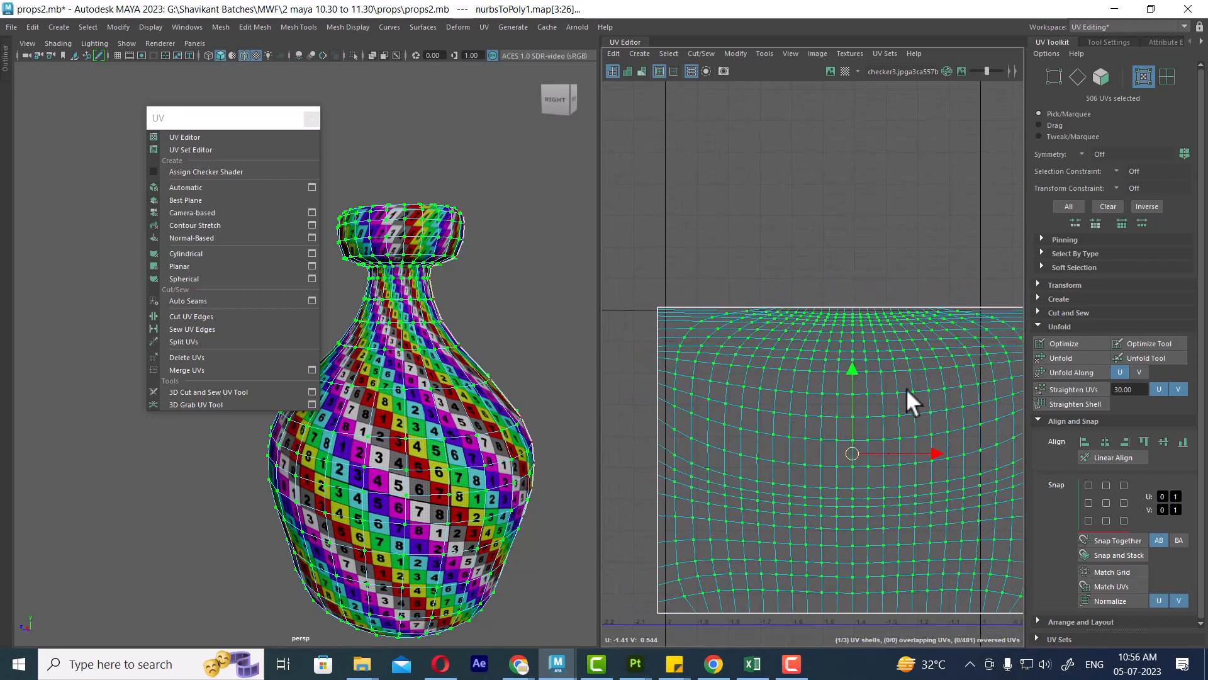
key(ctrl+z)
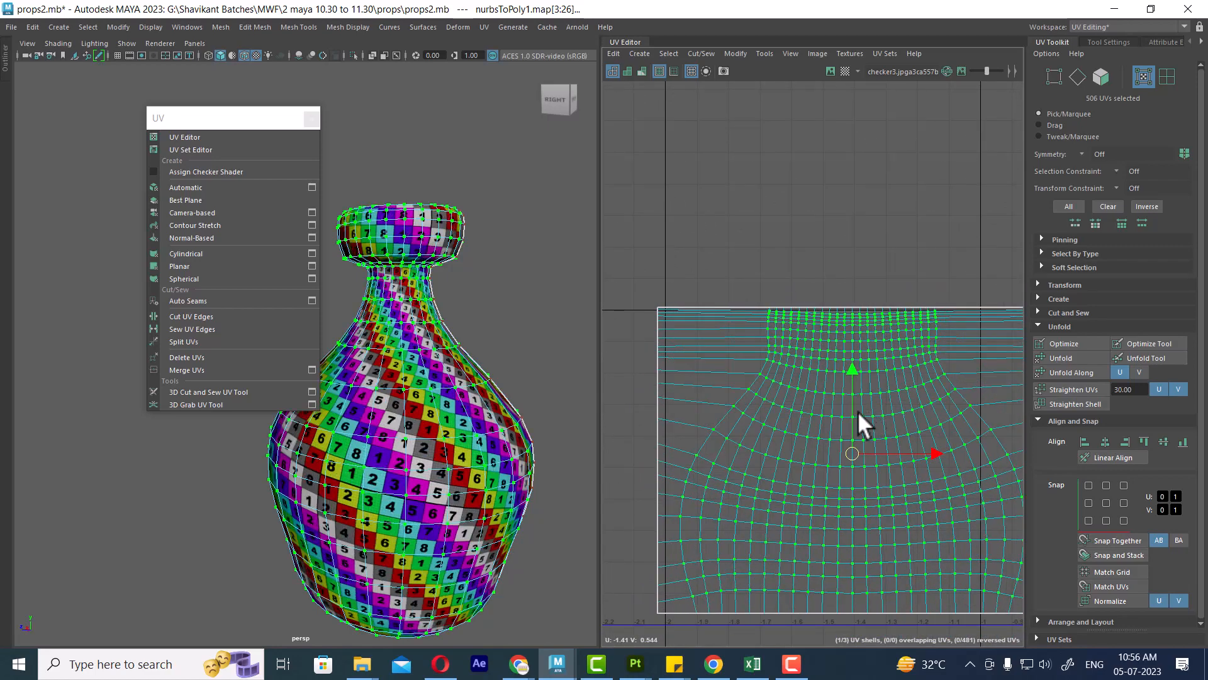
Try unfolding only the shell's top row of UVs, and undo back to the interior UV selection
scroll(806, 368, up, 1)
scroll(851, 379, up, 1)
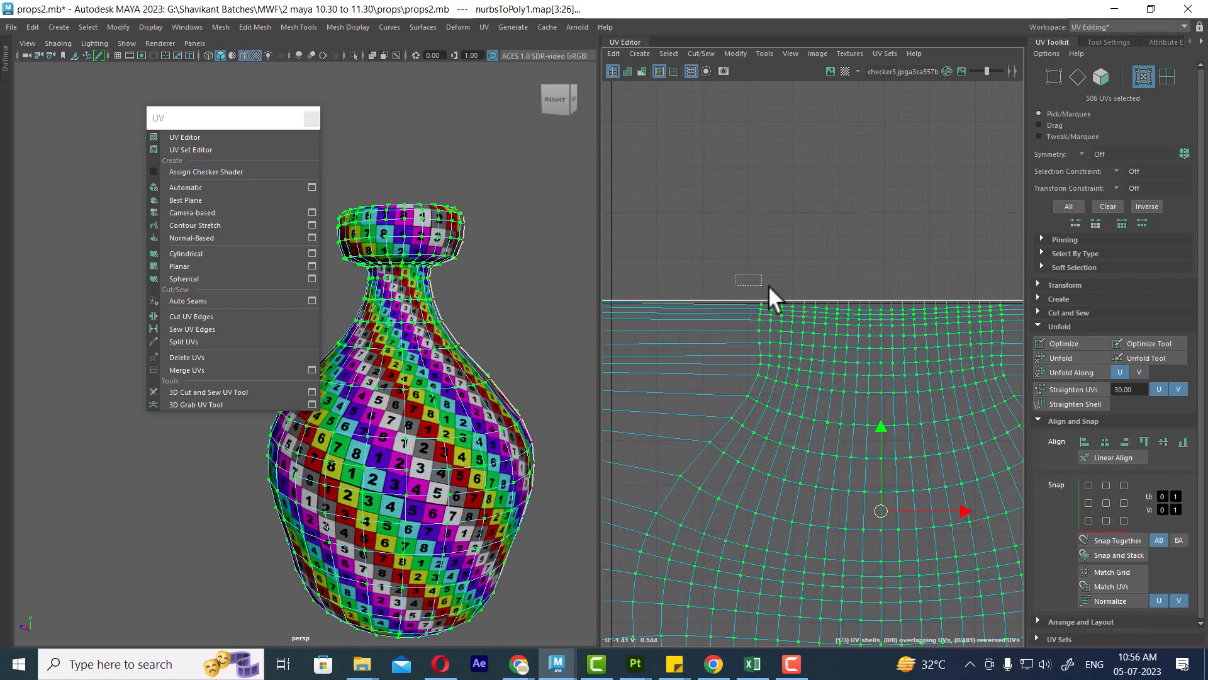
drag(769, 287, 1012, 302)
scroll(809, 364, down, 2)
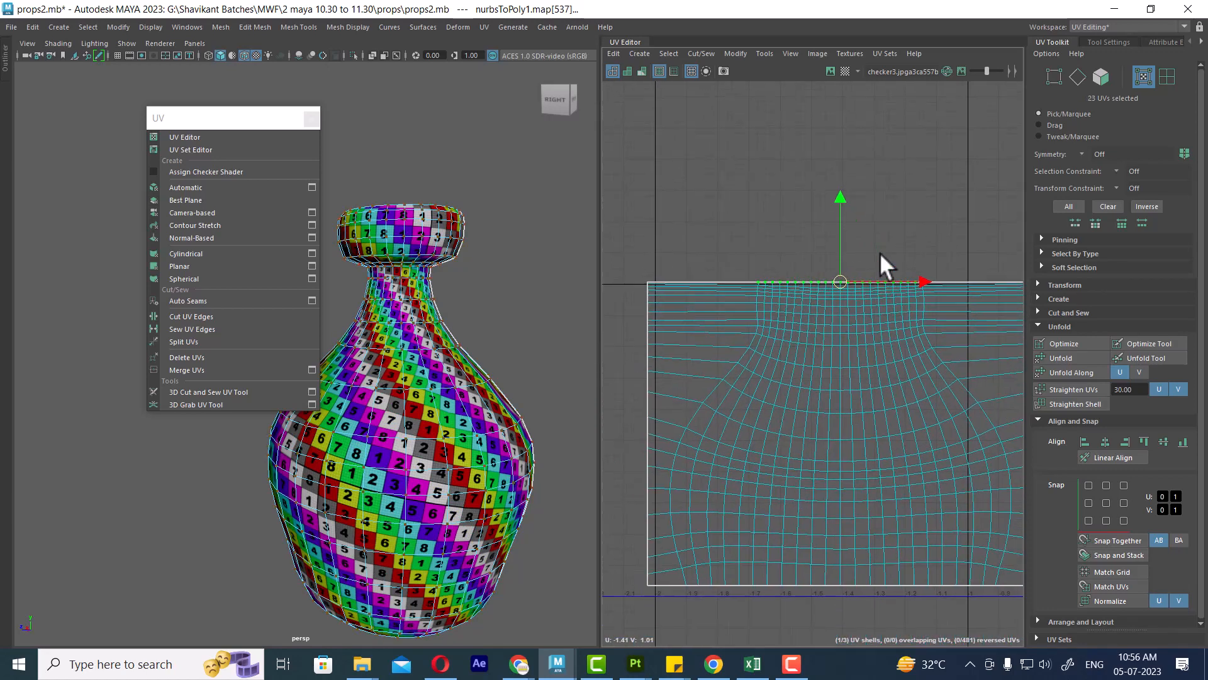
shift+right_drag(879, 252, 700, 233)
key(ctrl+z)
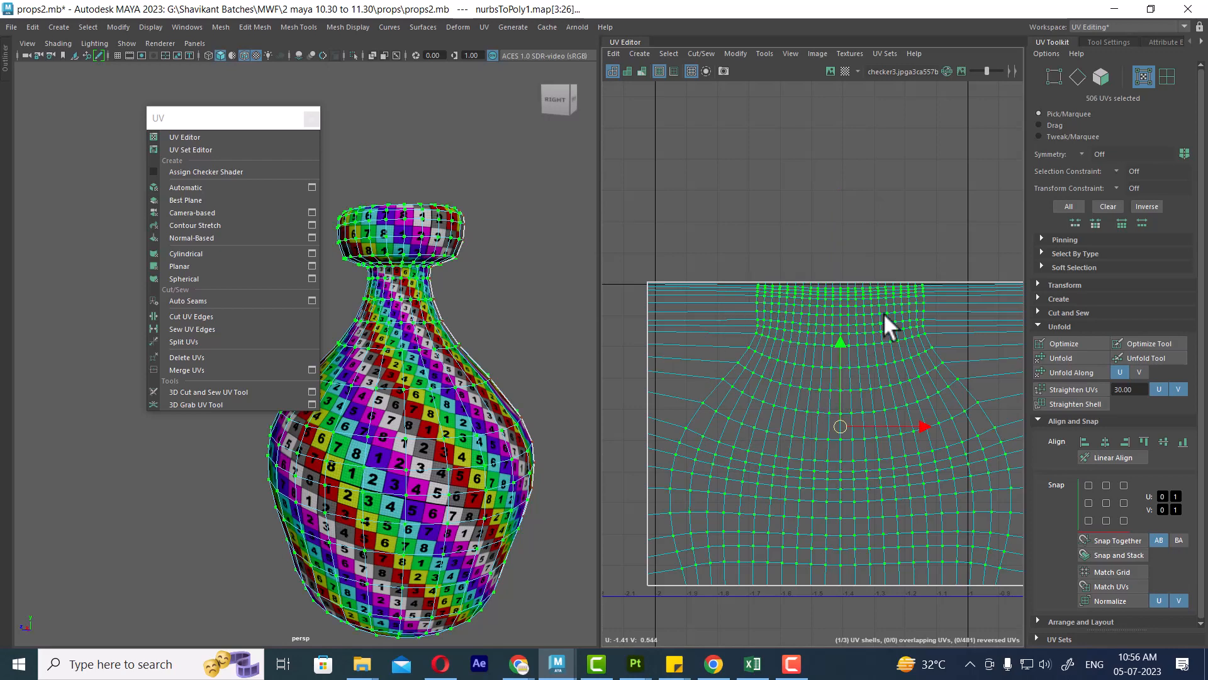
Try unfolding the interior UVs and selecting the top row in a full-screen UV Editor, and undo both
shift+right_drag(884, 312, 658, 308)
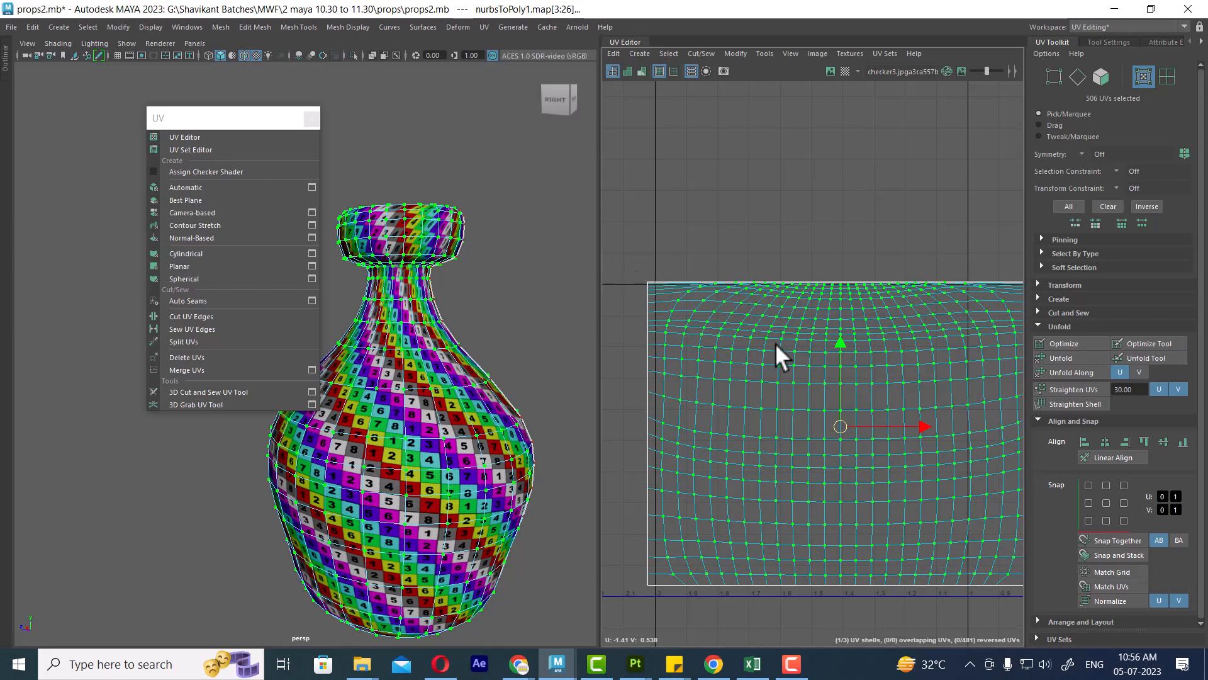
key(ctrl+space)
key(ctrl+space)
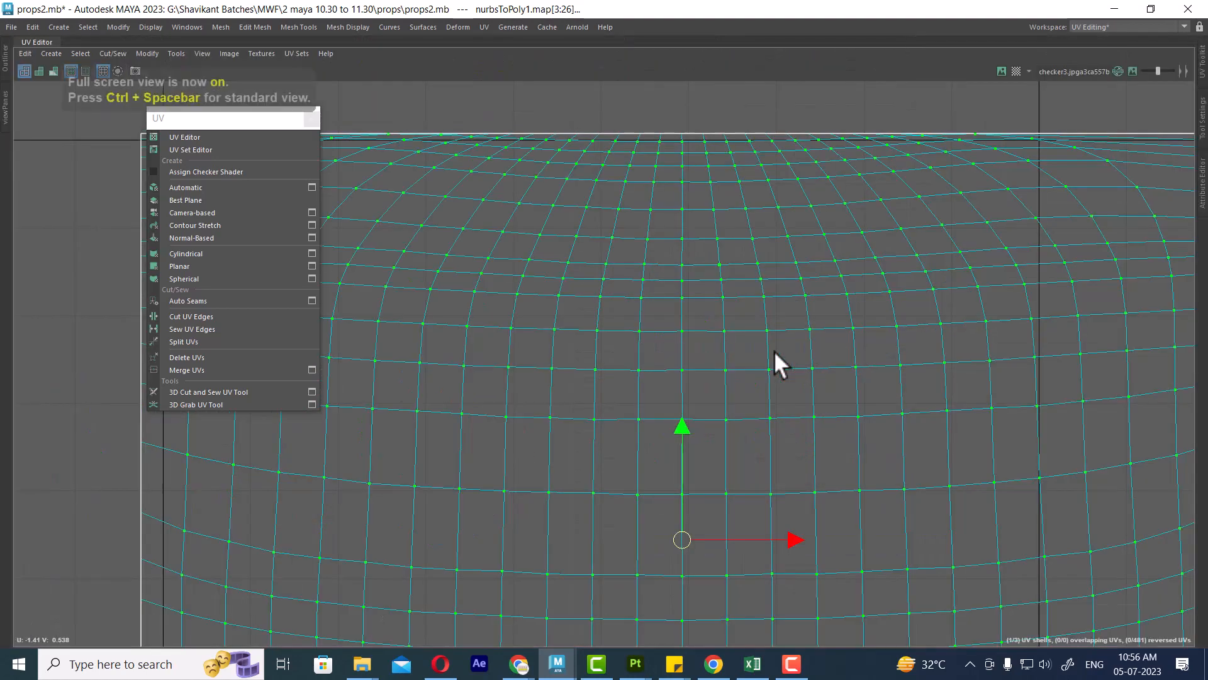
scroll(799, 364, up, 5)
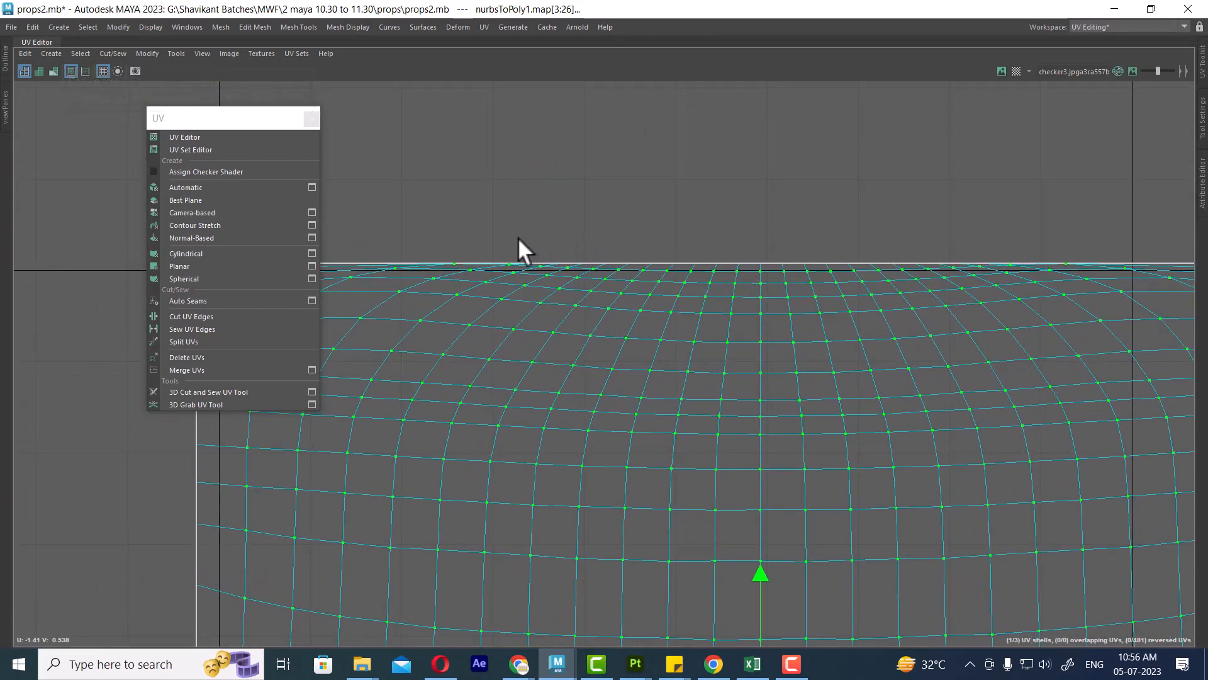
drag(522, 242, 961, 269)
scroll(874, 357, down, 3)
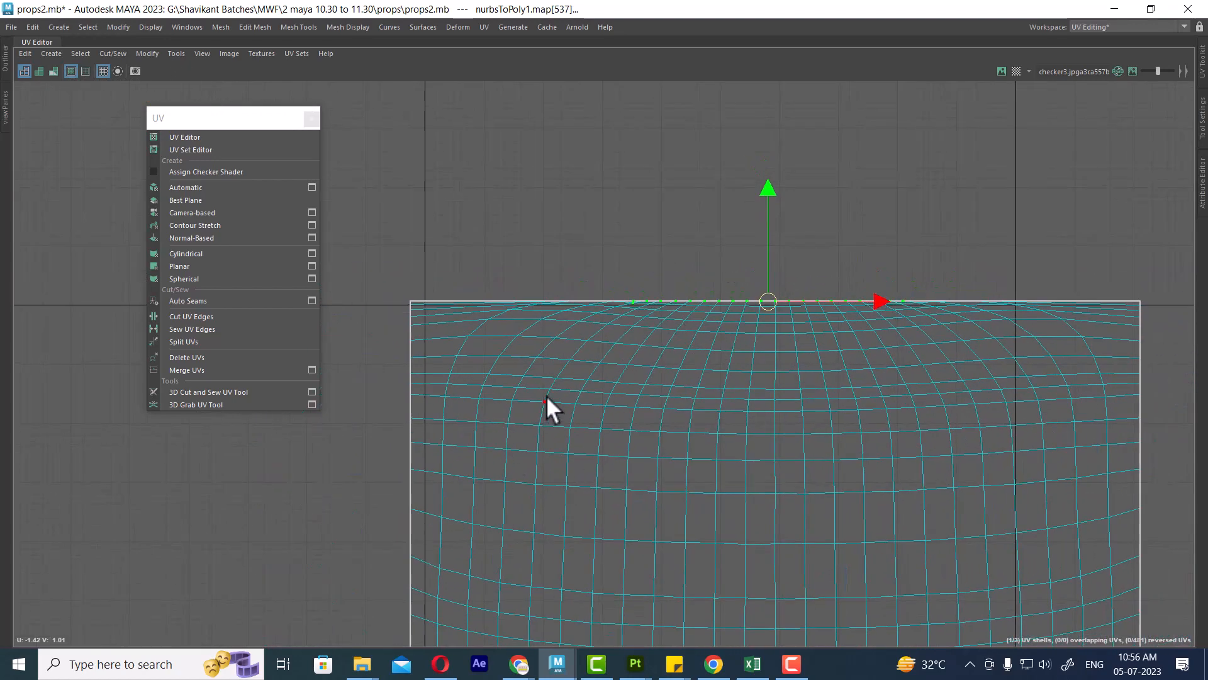
key(ctrl+z)
key(ctrl+z)
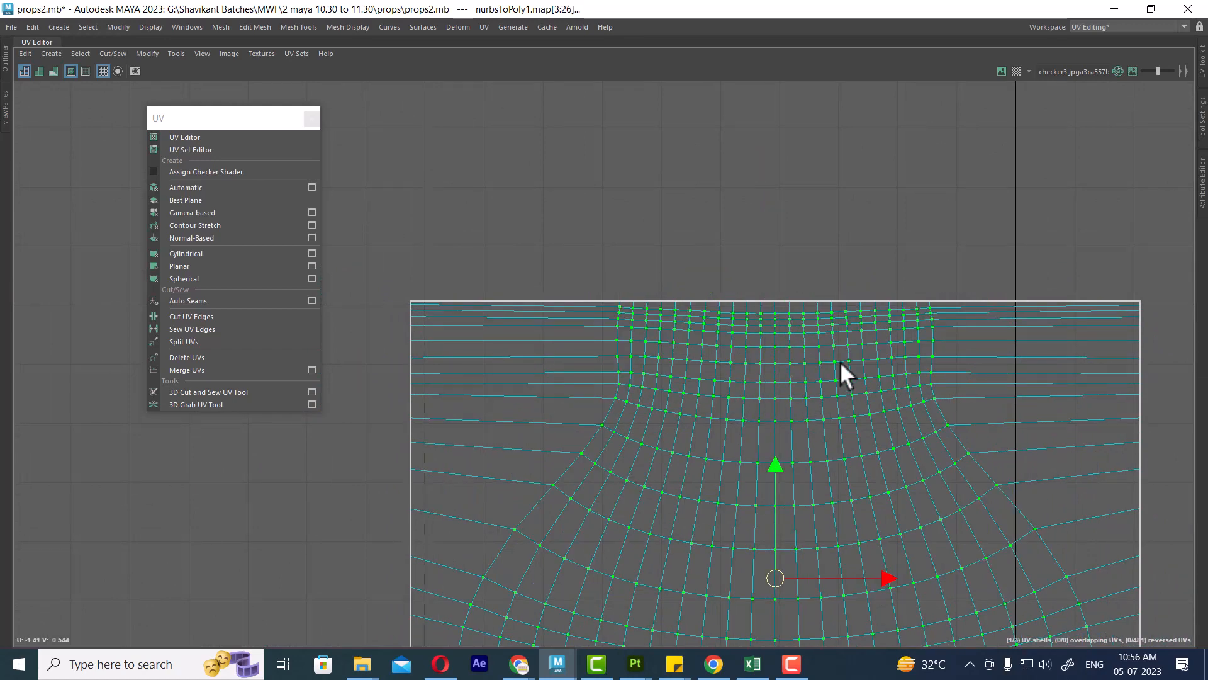
Undo a trial unfold of the interior UVs, and unfold them along V followed by U
shift+right_drag(847, 350, 682, 324)
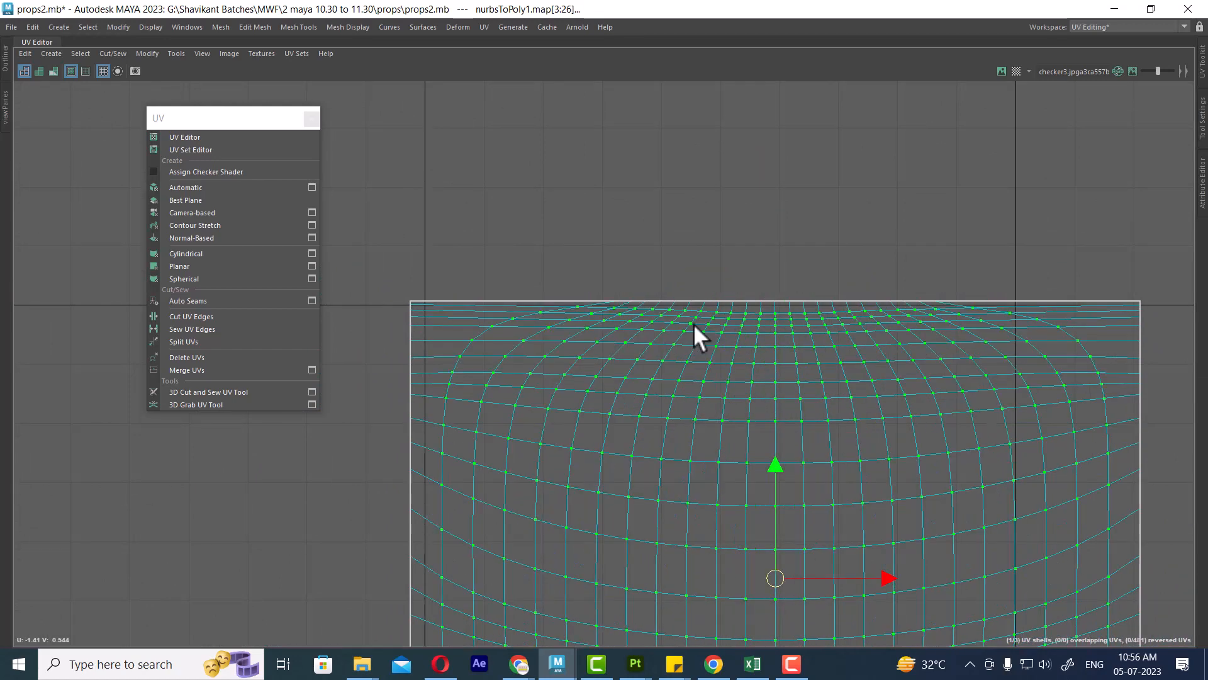
key(ctrl+z)
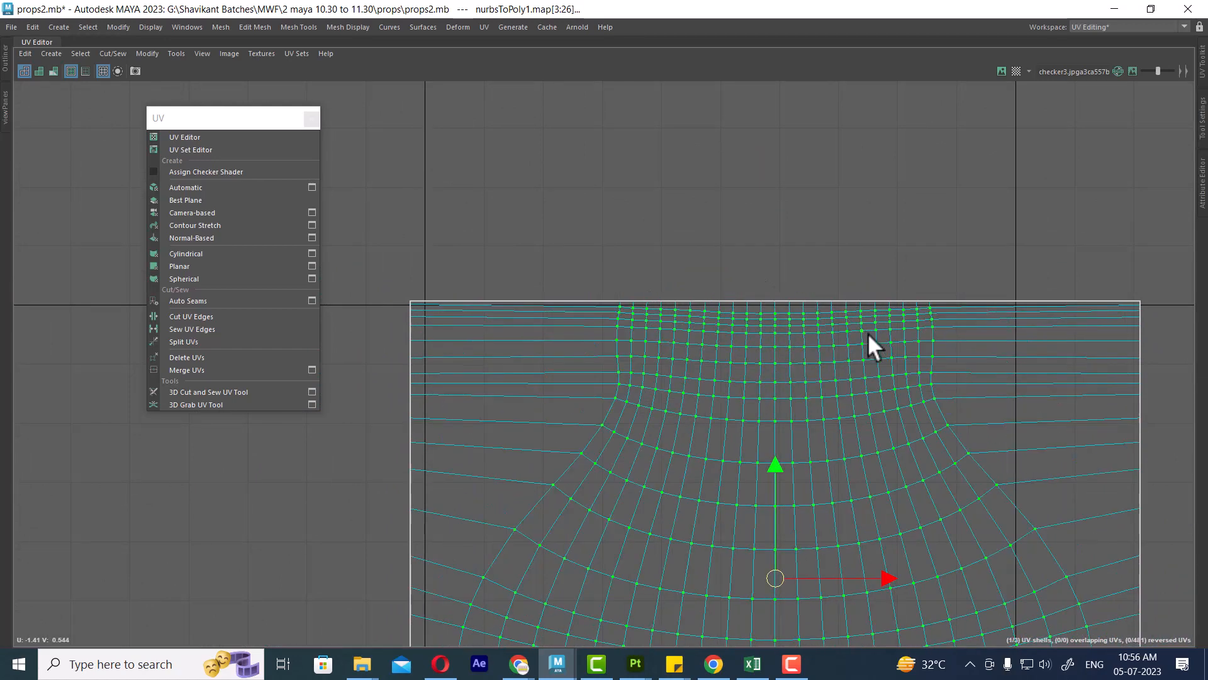
shift+right_drag(880, 335, 729, 357)
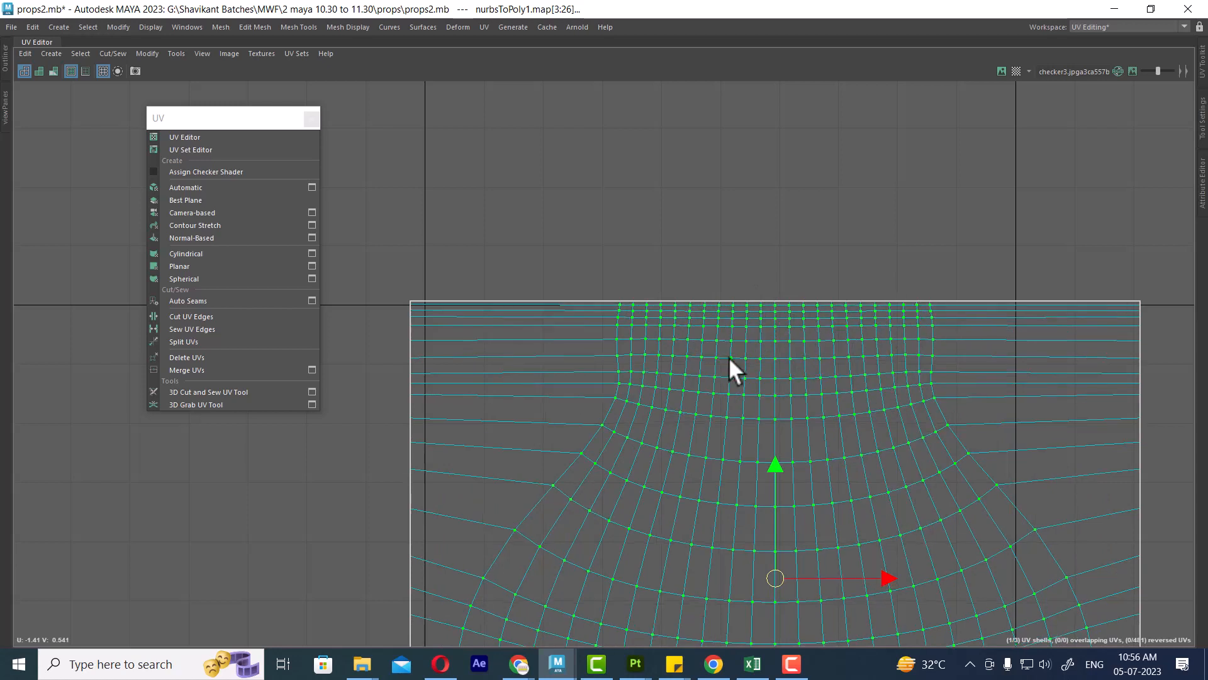
shift+right_drag(790, 330, 654, 340)
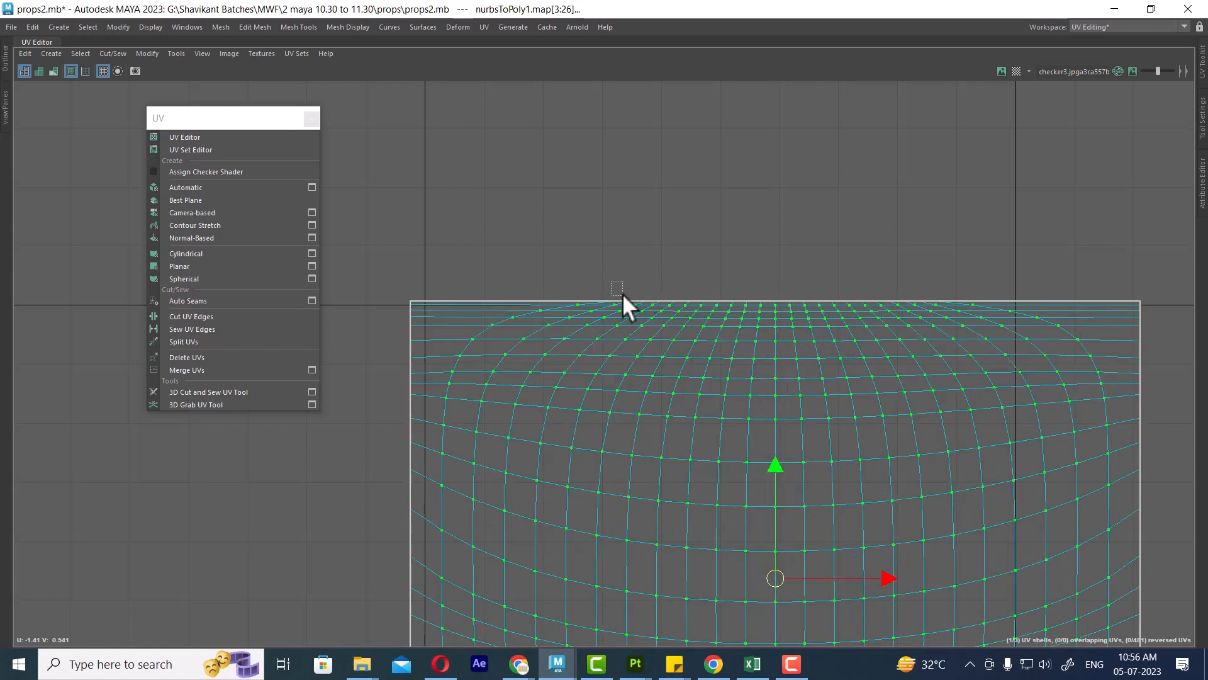
Select the inner UVs of the shell's top row without the corners and unfold them twice along U
drag(622, 293, 930, 301)
shift+right_drag(865, 281, 768, 244)
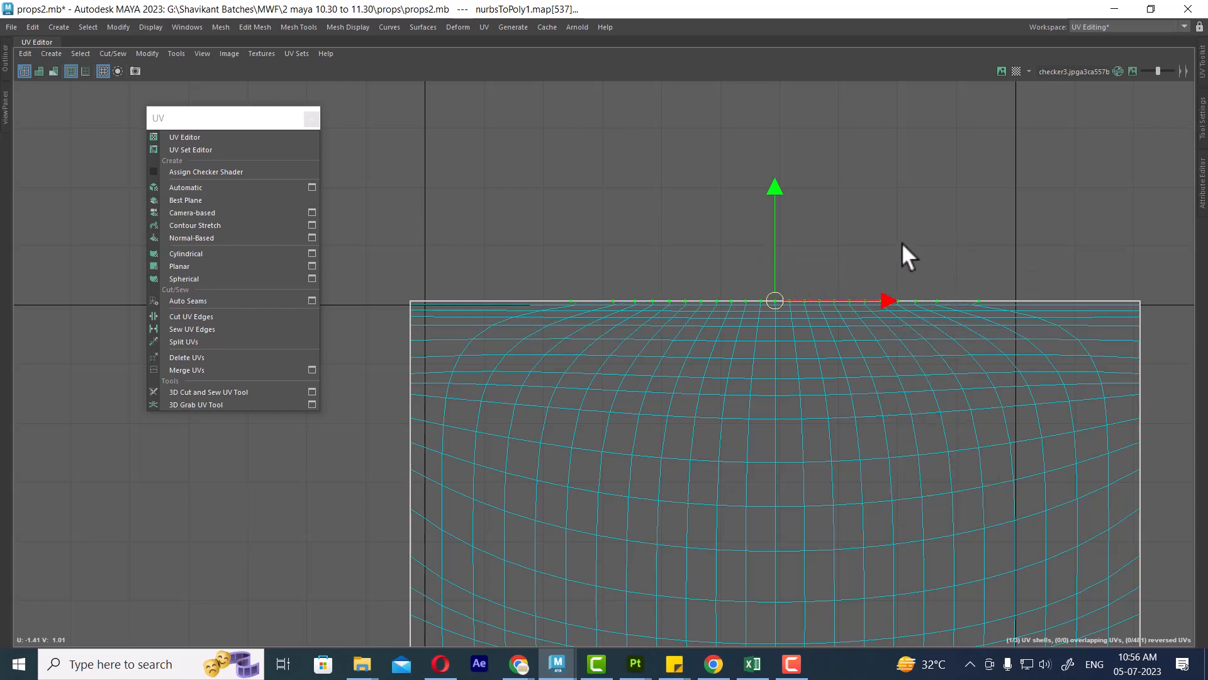
shift+right_drag(901, 242, 774, 245)
Select the inner UVs of the shell's bottom row without the corners and unfold them along U
scroll(685, 291, down, 1)
alt+middle_drag(721, 329, 727, 102)
alt+middle_drag(803, 448, 776, 380)
scroll(670, 460, up, 1)
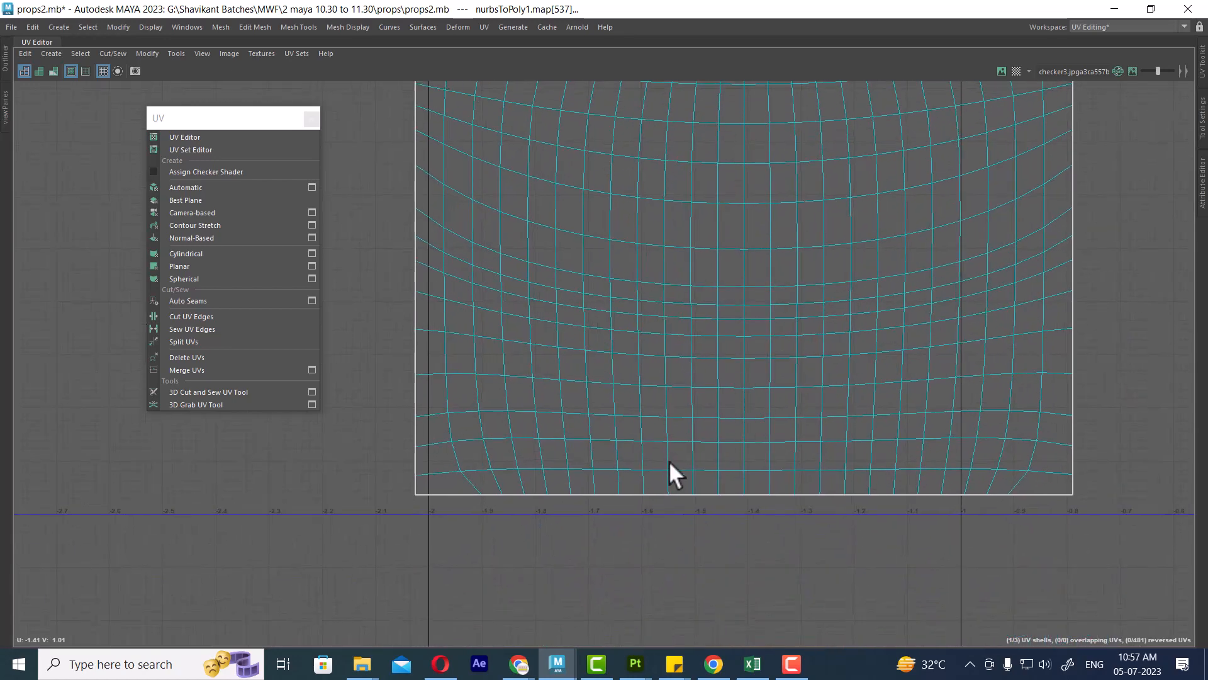
drag(462, 482, 1026, 511)
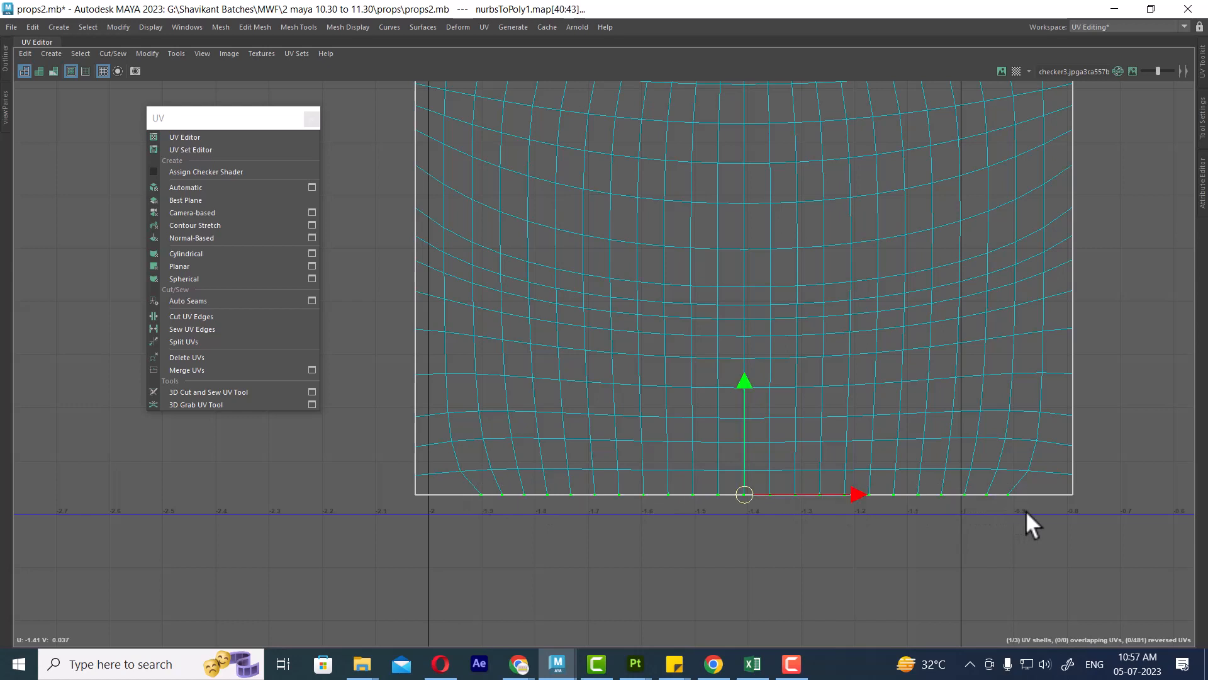
shift+right_drag(960, 310, 769, 291)
scroll(949, 372, down, 3)
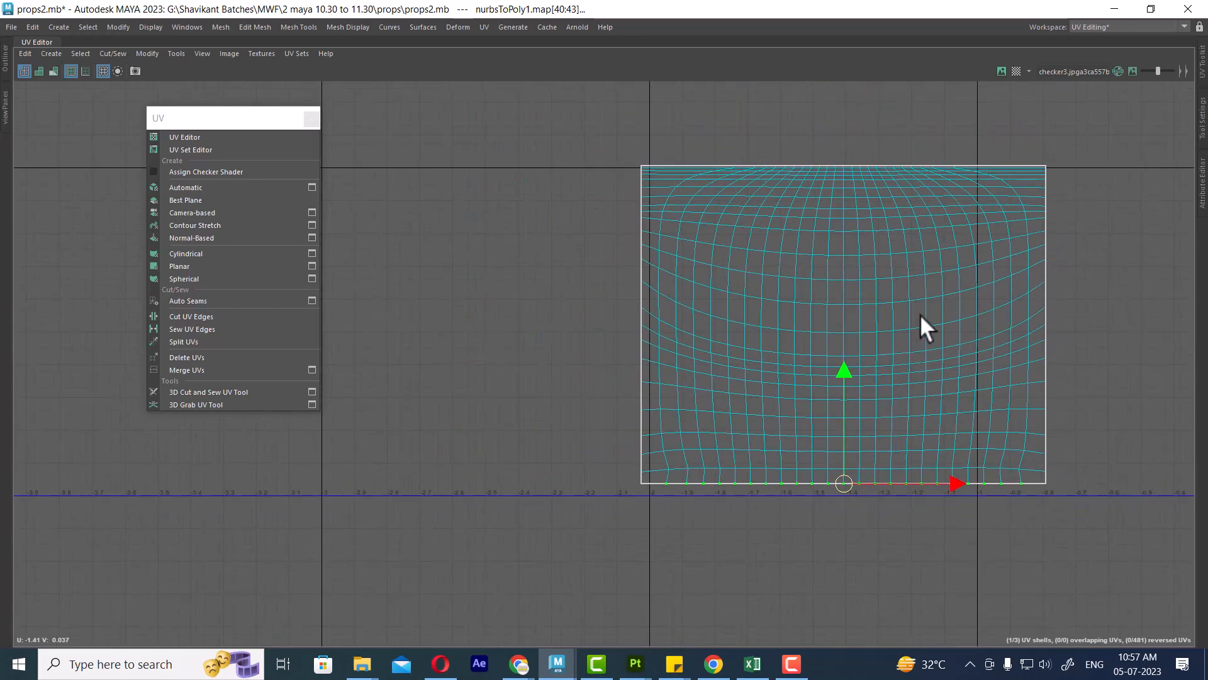
Convert the selection to the shell border, toggle it to the interior UVs, and unfold them again
ctrl+right_drag(915, 309, 713, 397)
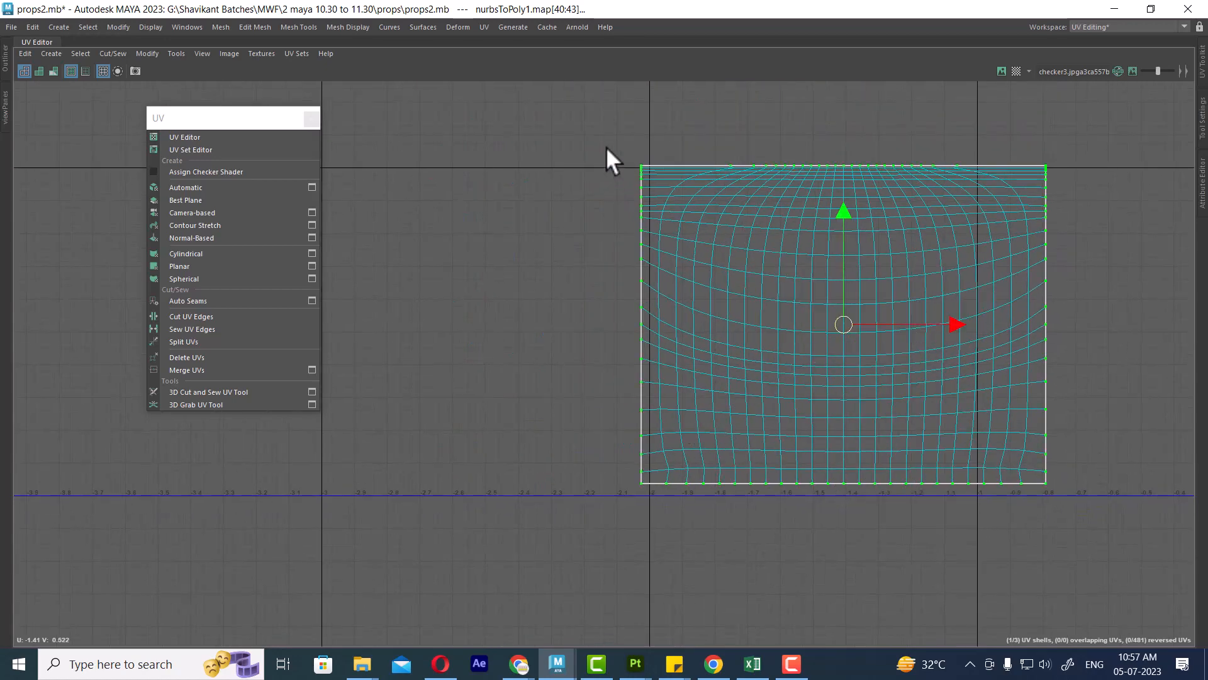
shift+drag(606, 146, 1111, 621)
shift+right_drag(1002, 260, 824, 245)
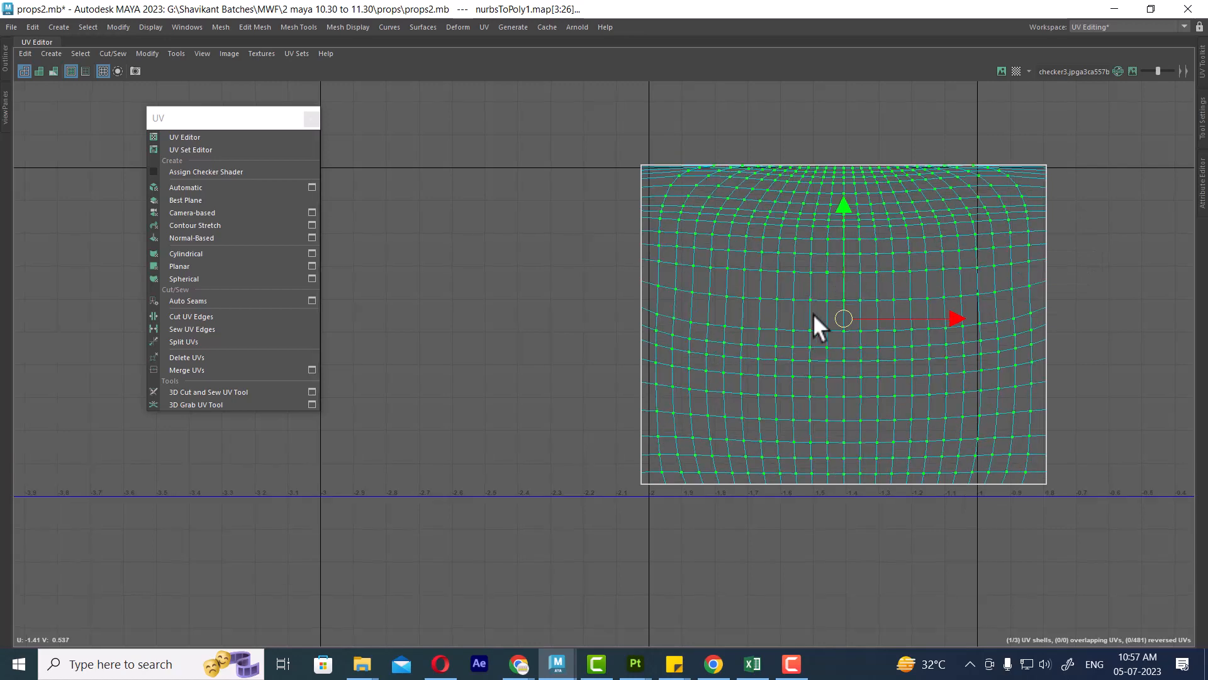
scroll(817, 314, up, 1)
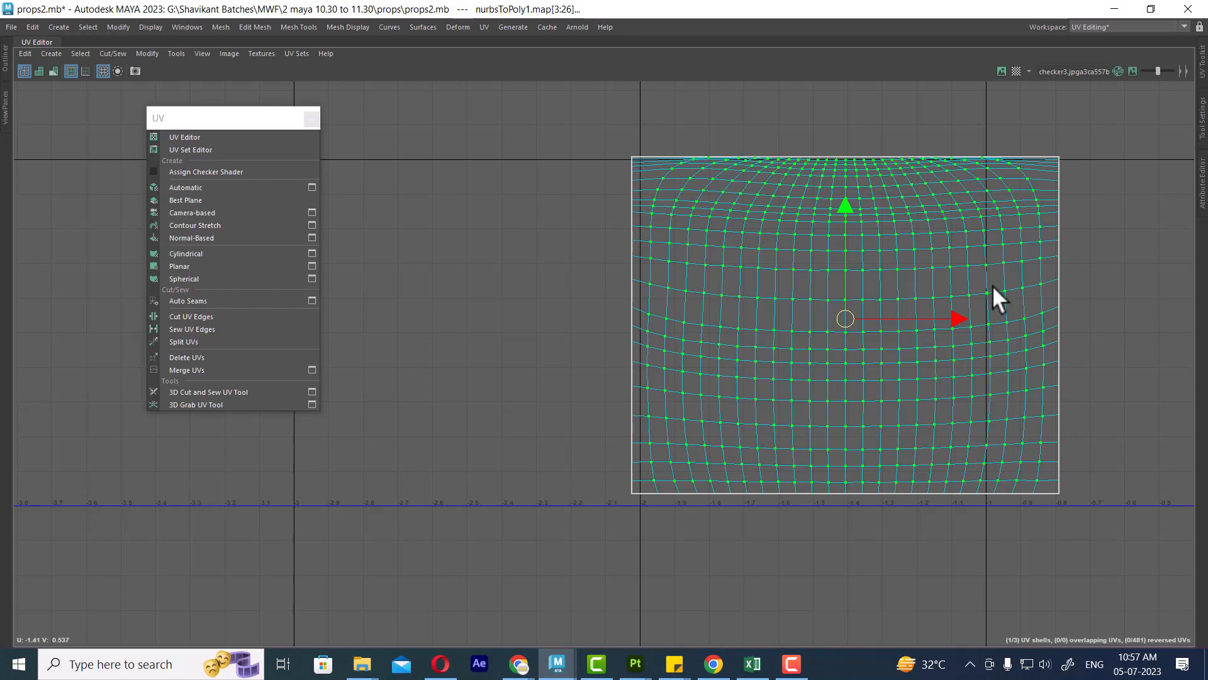
Return to the standard layout with the vase deselected, and close the floating UV menu
key(space)
click(507, 364)
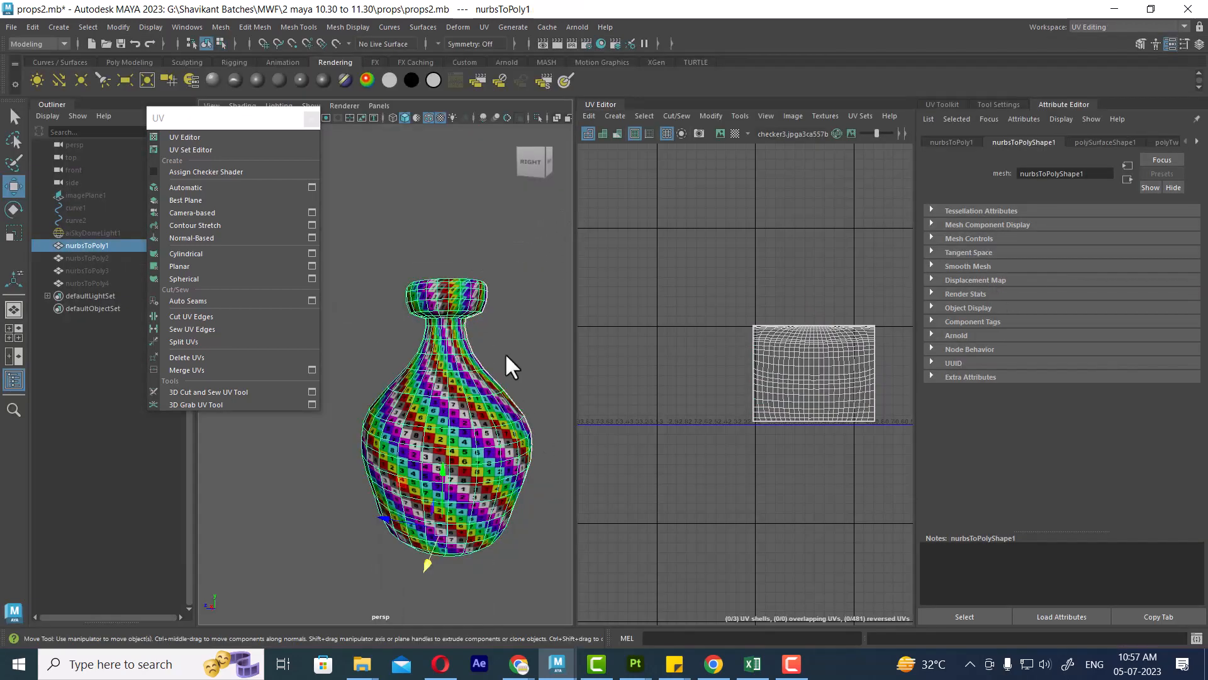
alt+drag(509, 364, 481, 387)
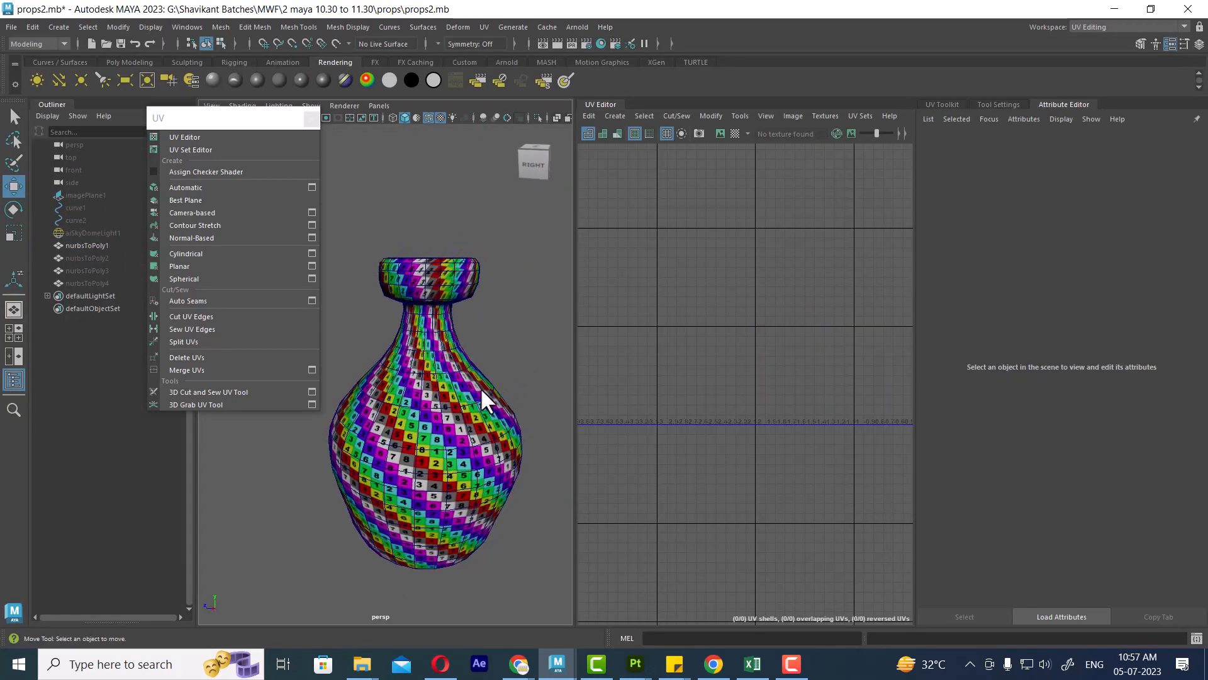
click(311, 118)
mouse_move(451, 287)
alt+mouse_down()
mouse_move(425, 292)
mouse_move(439, 287)
alt+mouse_up()
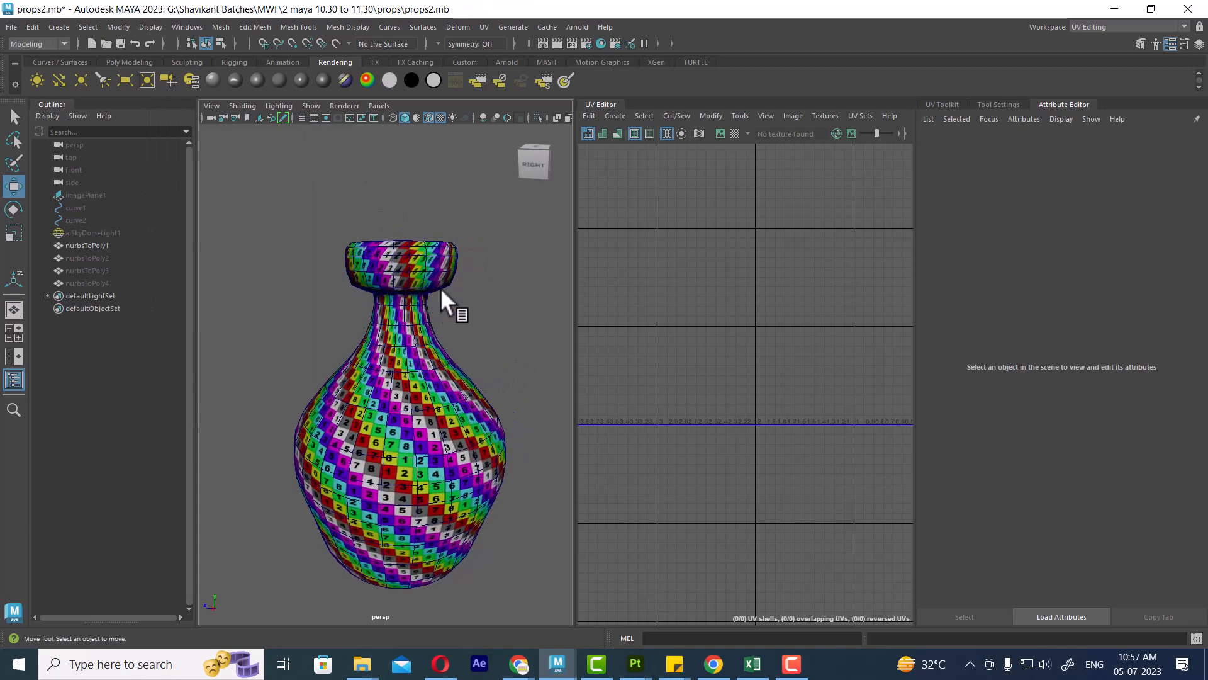
Select the finished vase and compare it in plain and textured shading, examining the checker pattern around its neck and body
key(5)
click(425, 356)
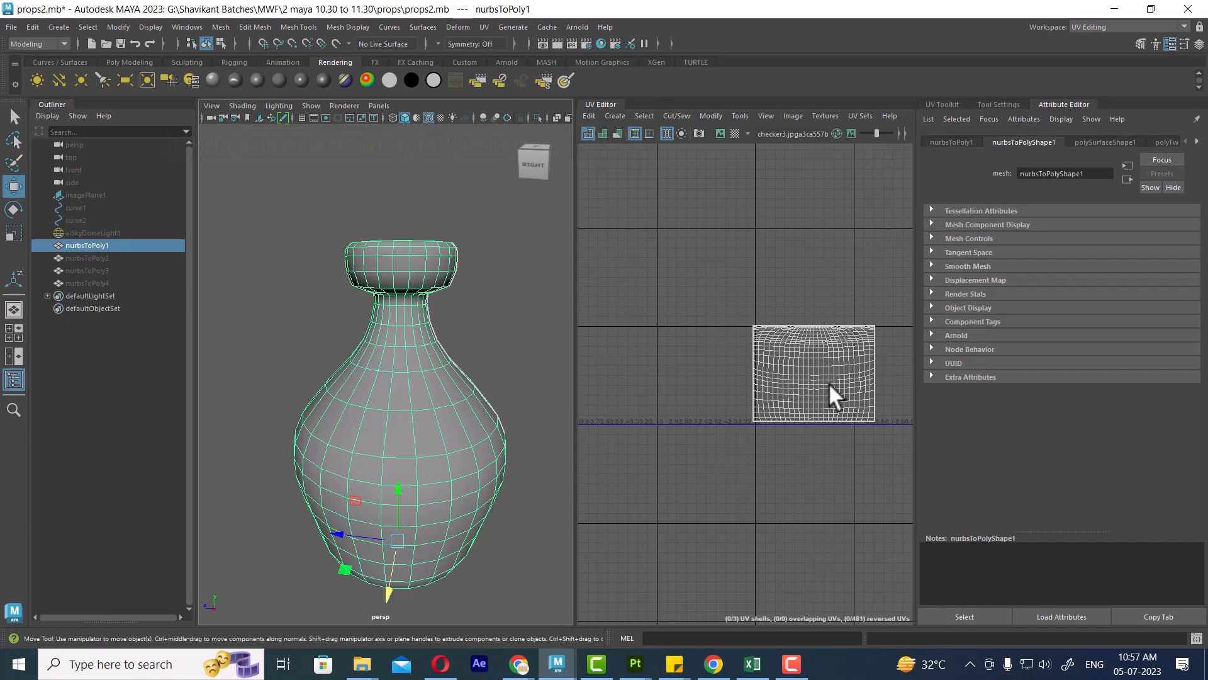
alt+drag(461, 351, 429, 345)
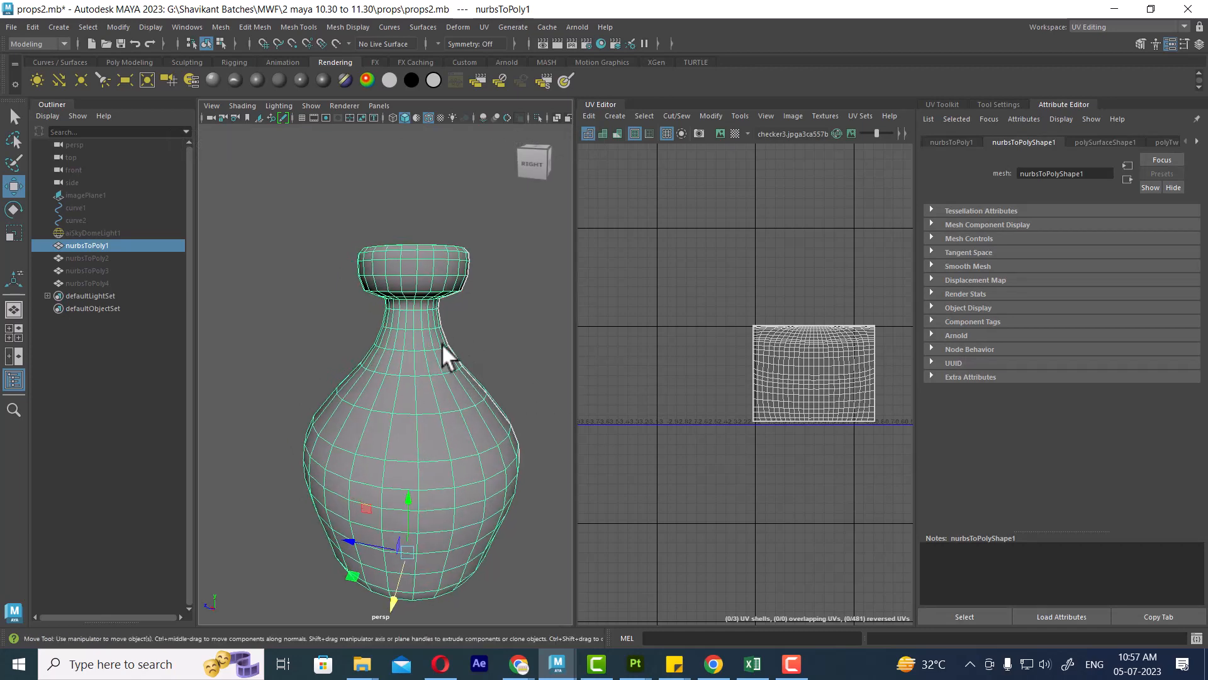
key(6)
scroll(451, 351, up, 5)
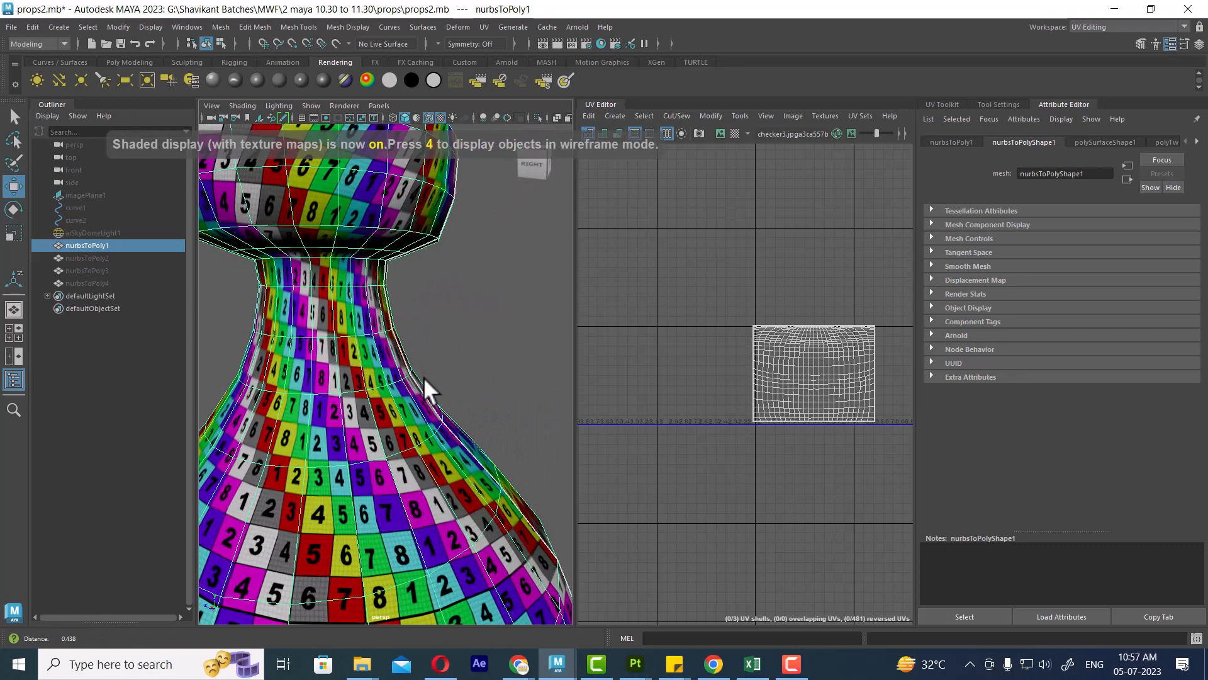
scroll(387, 293, down, 5)
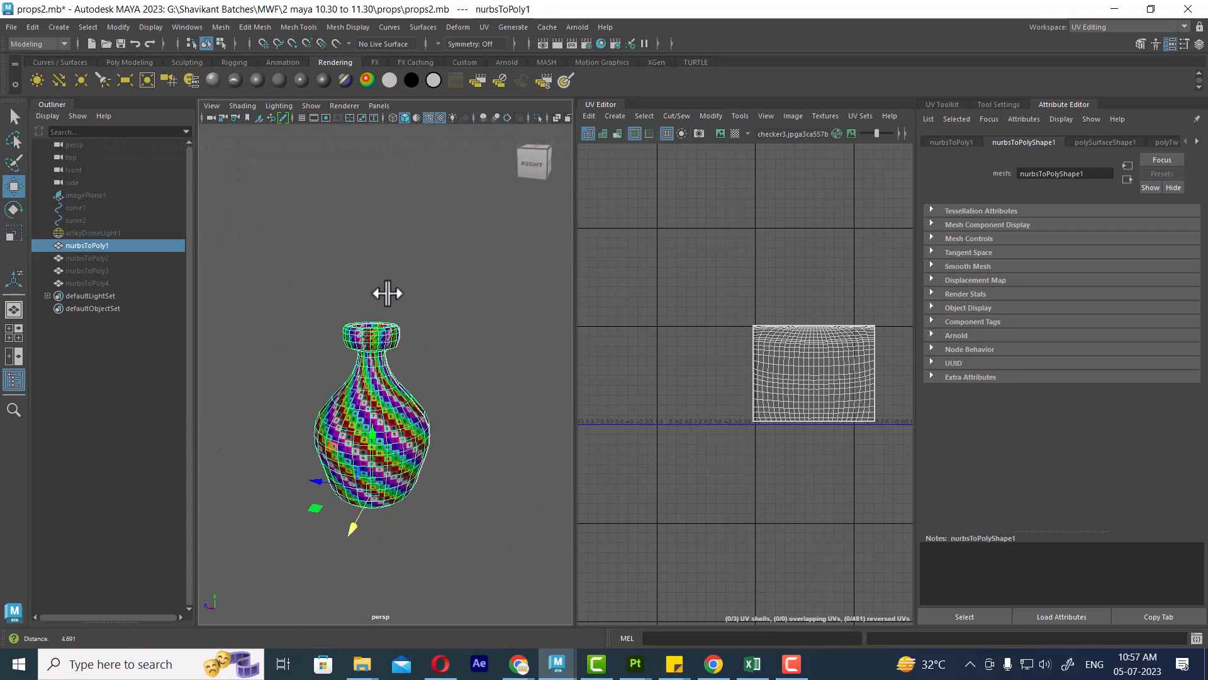
alt+drag(421, 375, 459, 364)
Show all hidden objects and select the body of the other vase in front, framing its UV shell
key(ctrl+shift+h)
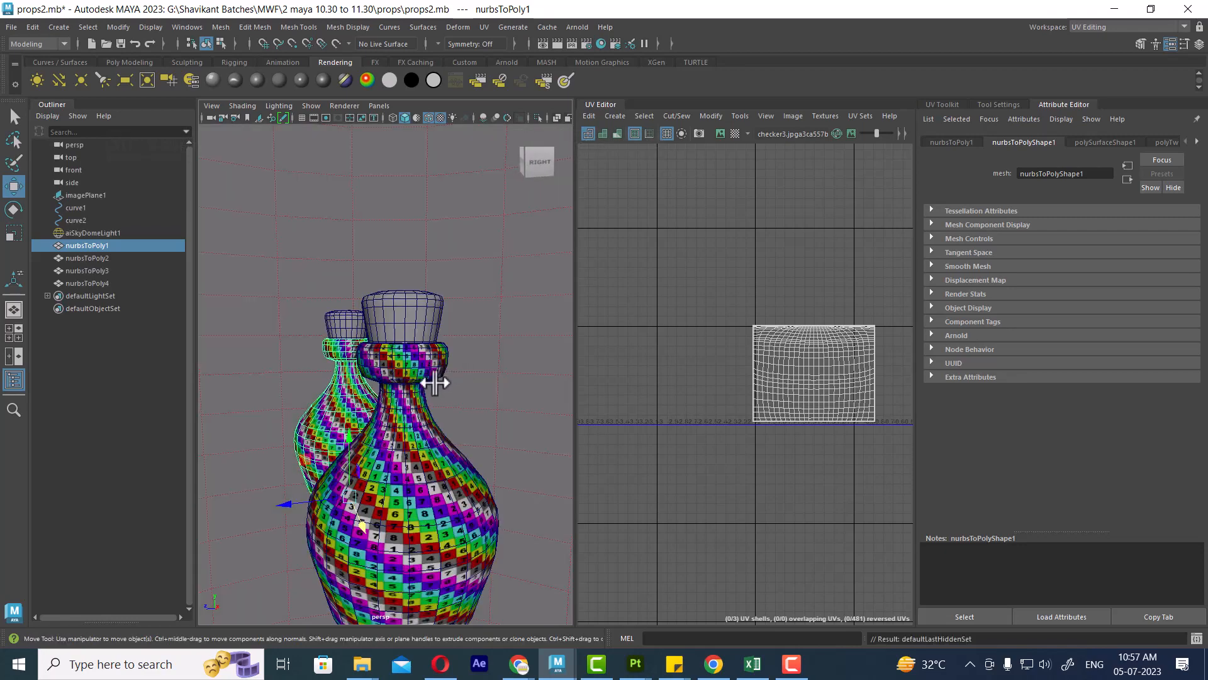
scroll(434, 382, up, 8)
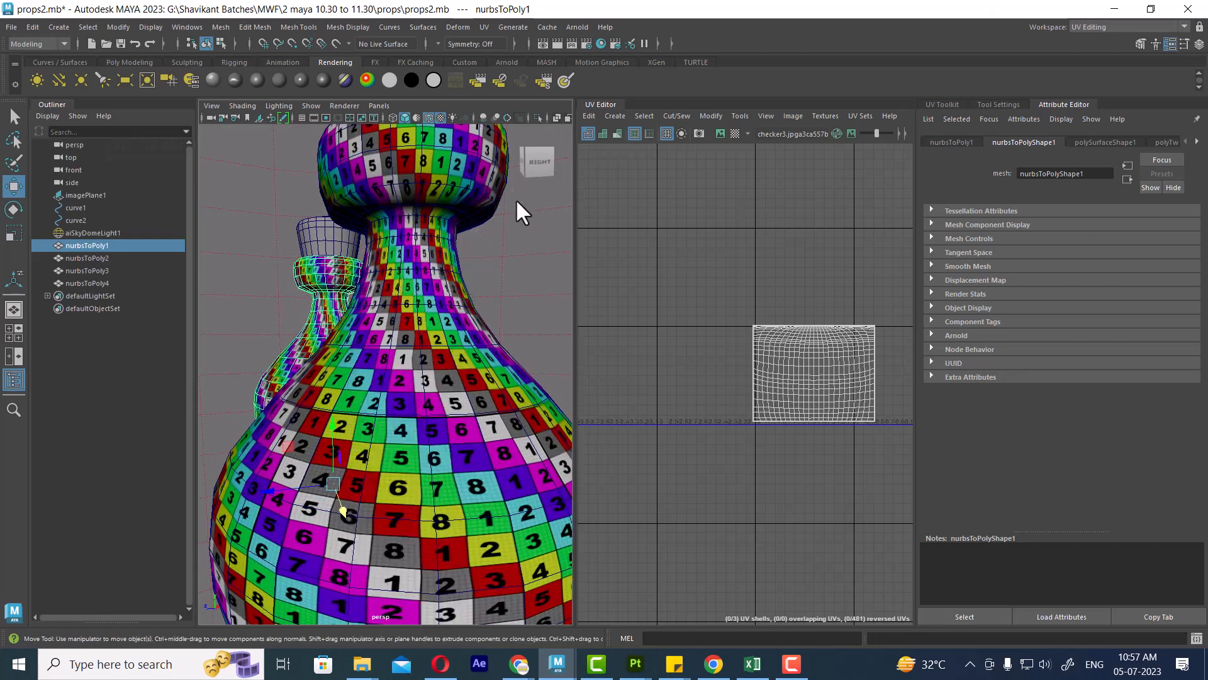
click(440, 291)
scroll(808, 346, down, 4)
alt+middle_drag(808, 346, 674, 324)
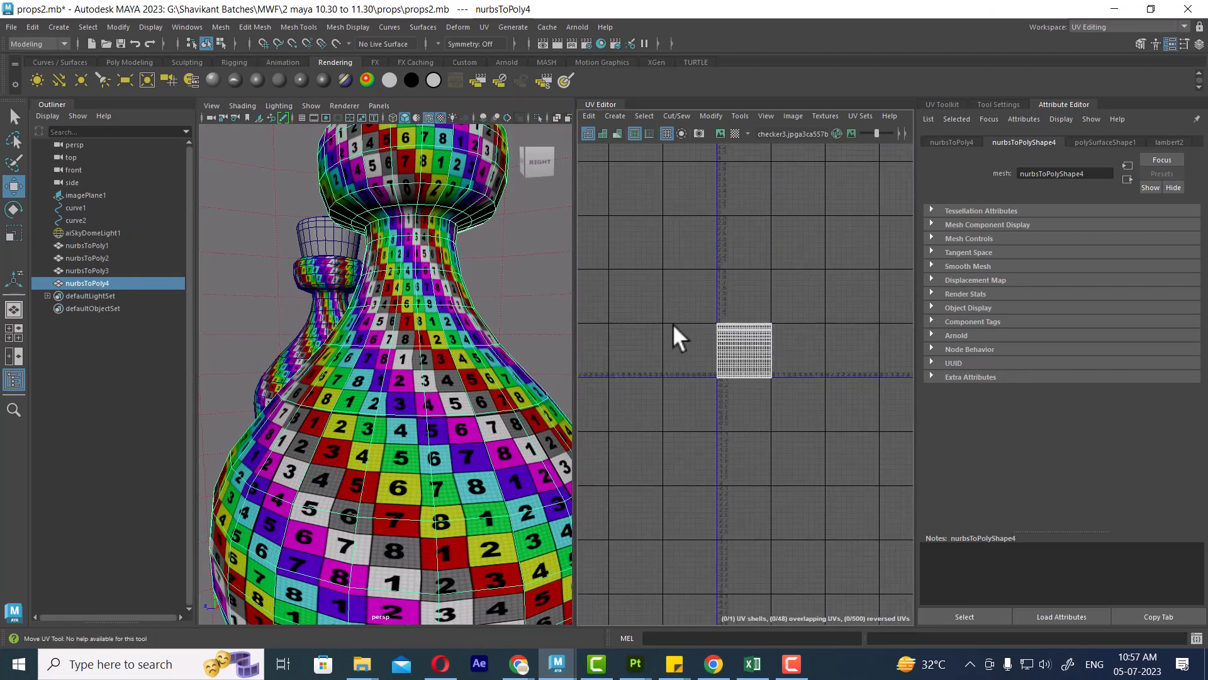
scroll(674, 323, up, 2)
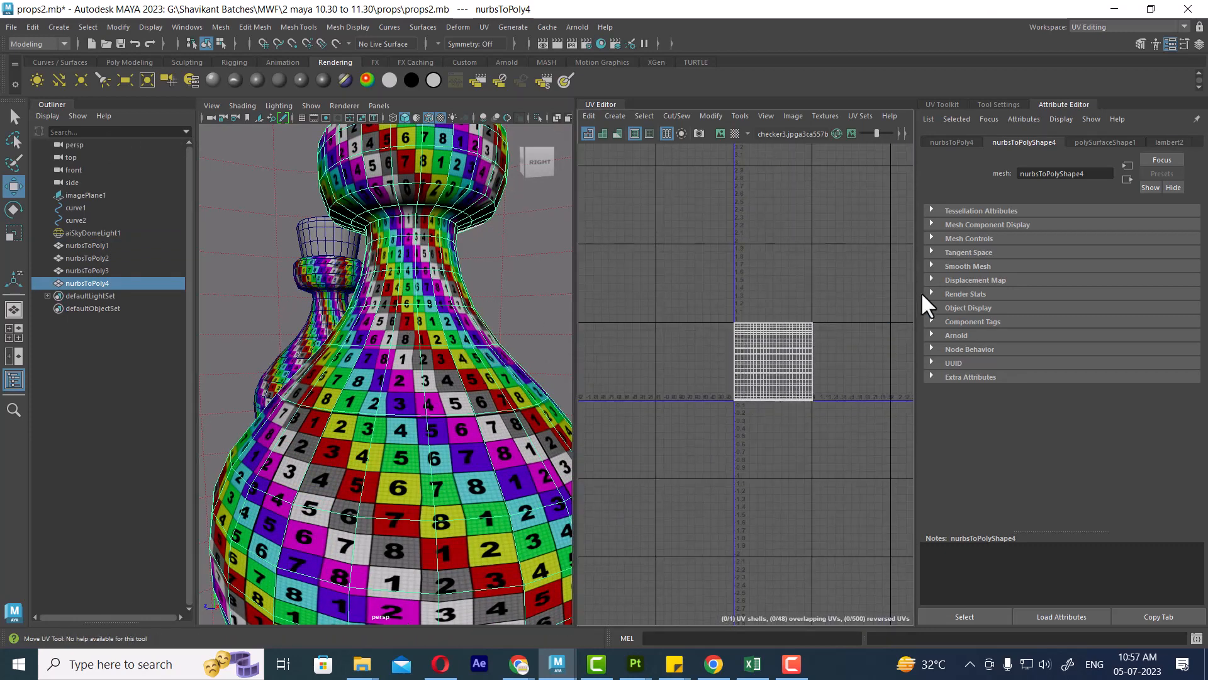
Select all UVs of the front vase's square shell and unfold them
right_drag(922, 294, 926, 293)
click(776, 360)
alt+middle_drag(407, 234, 404, 309)
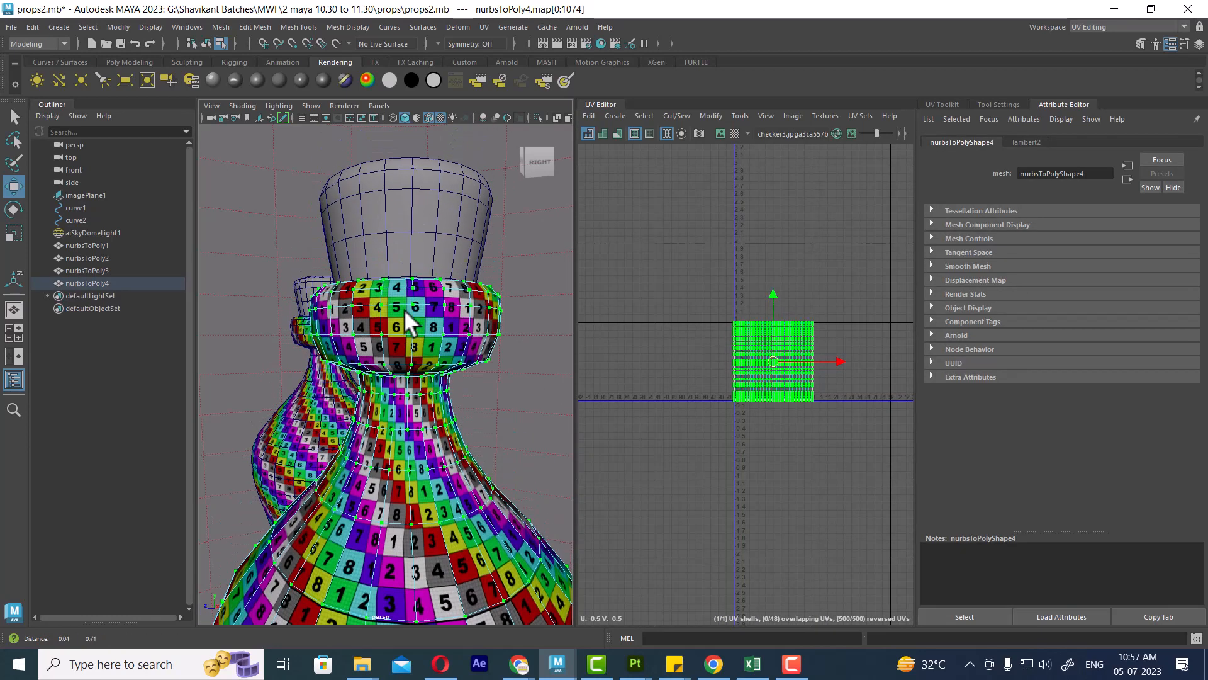
shift+right_drag(824, 321, 590, 312)
scroll(778, 308, up, 5)
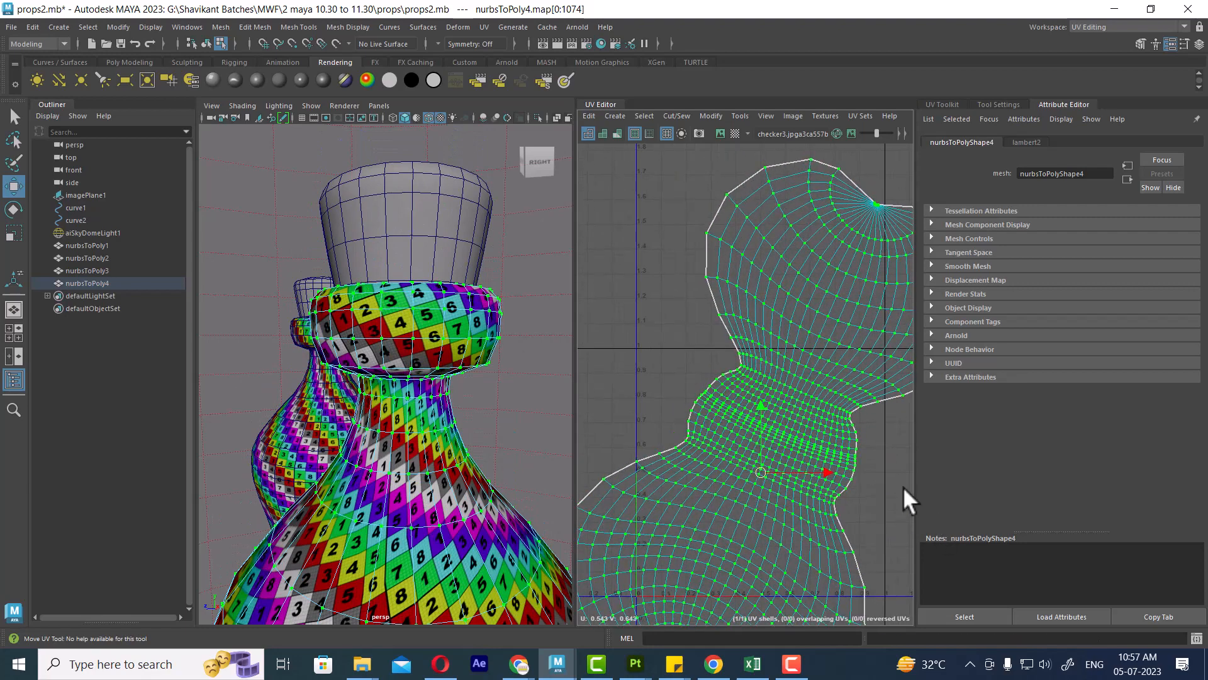
Select the edge loop around the inside of the vase's mouth rim and cut the UVs along it
alt+drag(410, 275, 418, 330)
scroll(425, 319, up, 4)
click(291, 286)
click(264, 333)
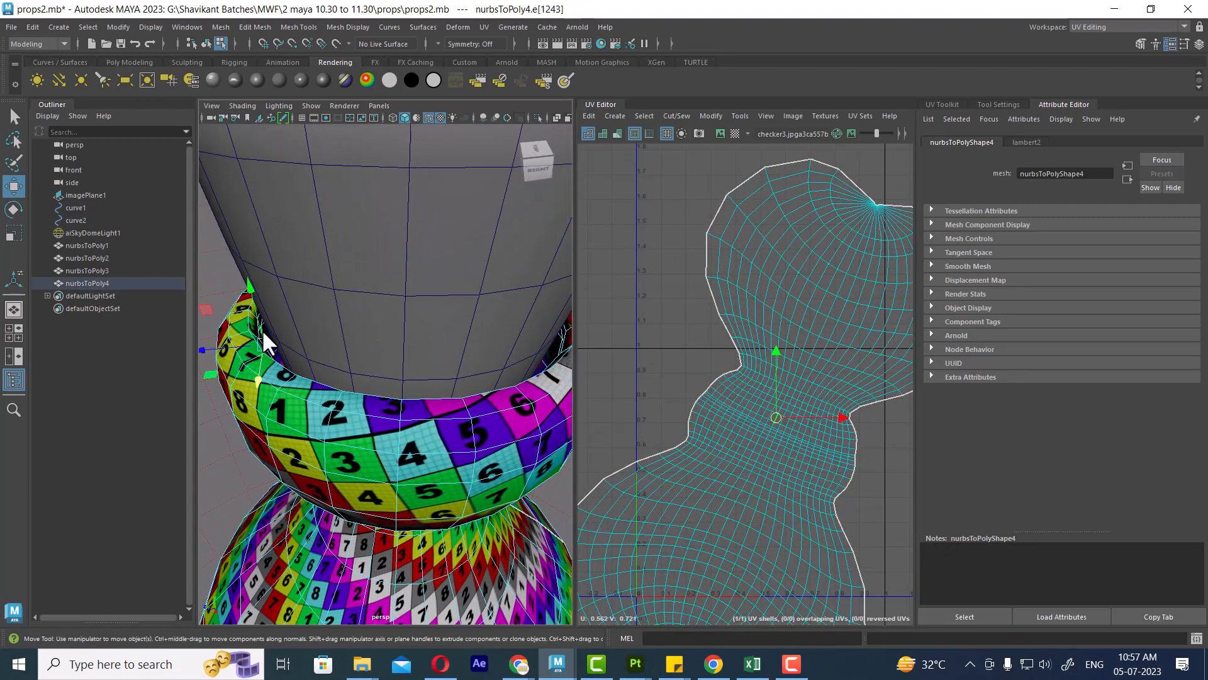
scroll(261, 335, up, 4)
alt+middle_drag(255, 331, 276, 293)
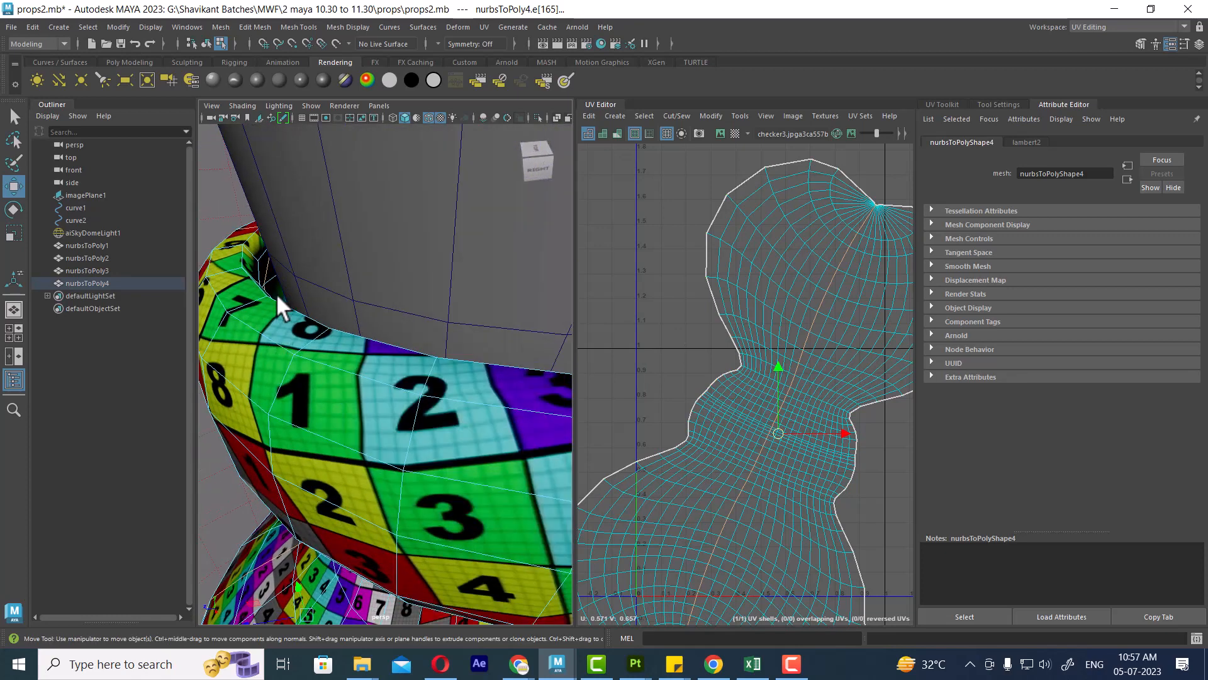
click(261, 252)
shift+right_drag(729, 296, 572, 376)
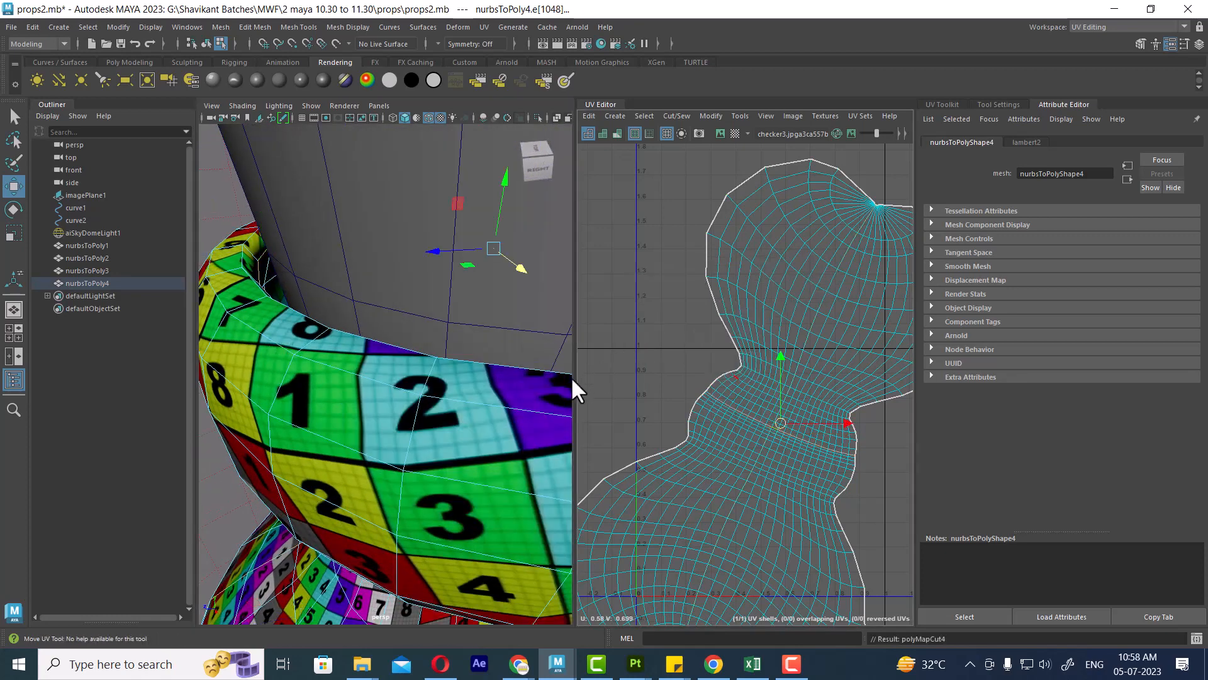
Select the UVs of both shells and unfold them again to separate the inner surface from the outer body
scroll(652, 239, down, 6)
scroll(750, 307, up, 1)
drag(836, 219, 601, 547)
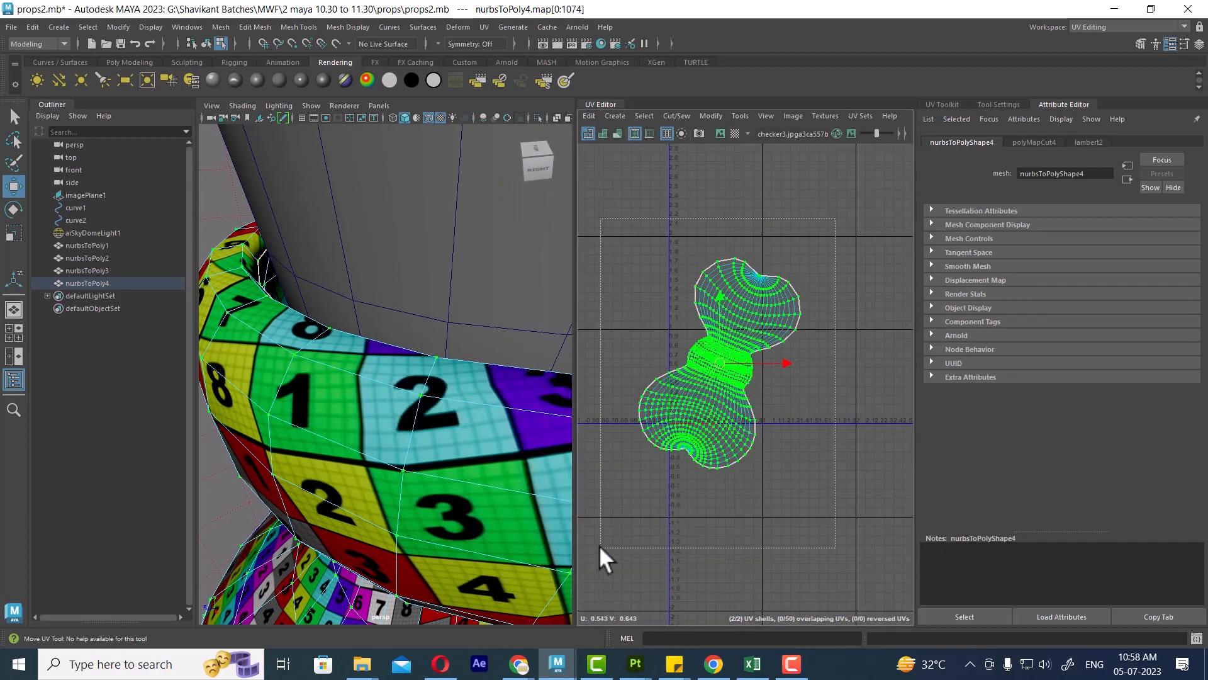
shift+right_drag(704, 307, 559, 304)
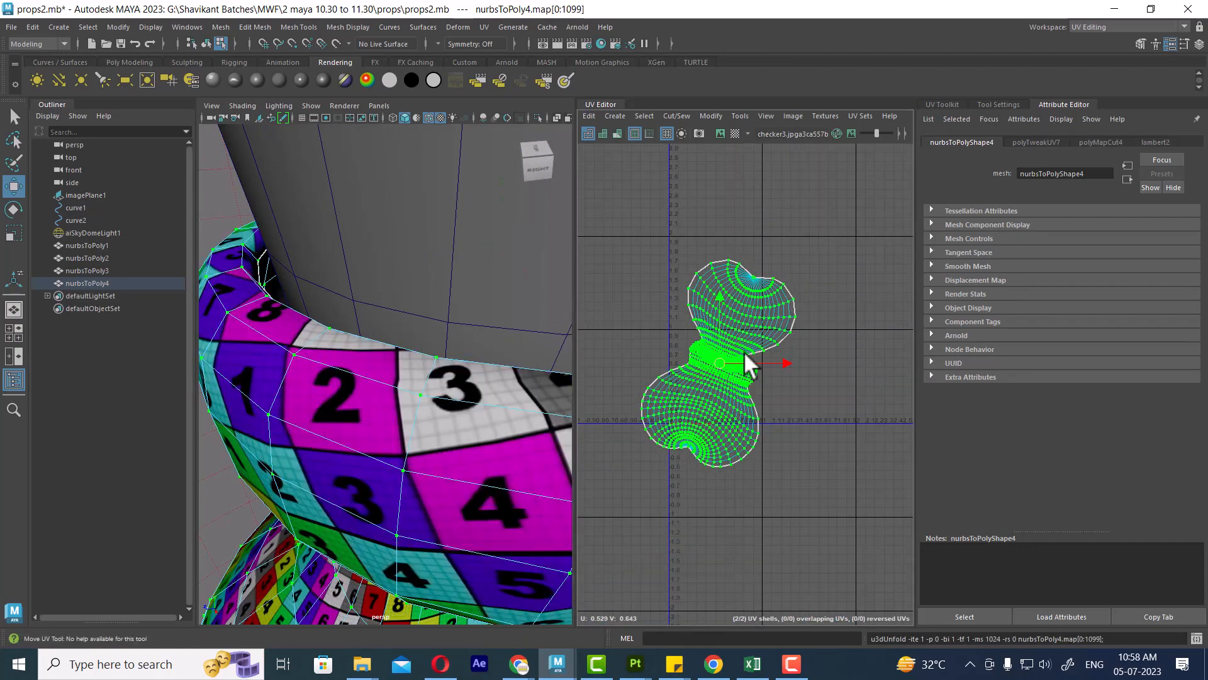
alt+right_drag(818, 375, 726, 425)
Return to object mode and compare the checker patterns of the two vases side by side in full-screen view
alt+right_drag(428, 412, 305, 313)
alt+drag(305, 312, 440, 352)
alt+right_drag(441, 352, 491, 416)
alt+drag(462, 358, 436, 360)
right_drag(488, 332, 557, 242)
alt+right_drag(792, 335, 904, 482)
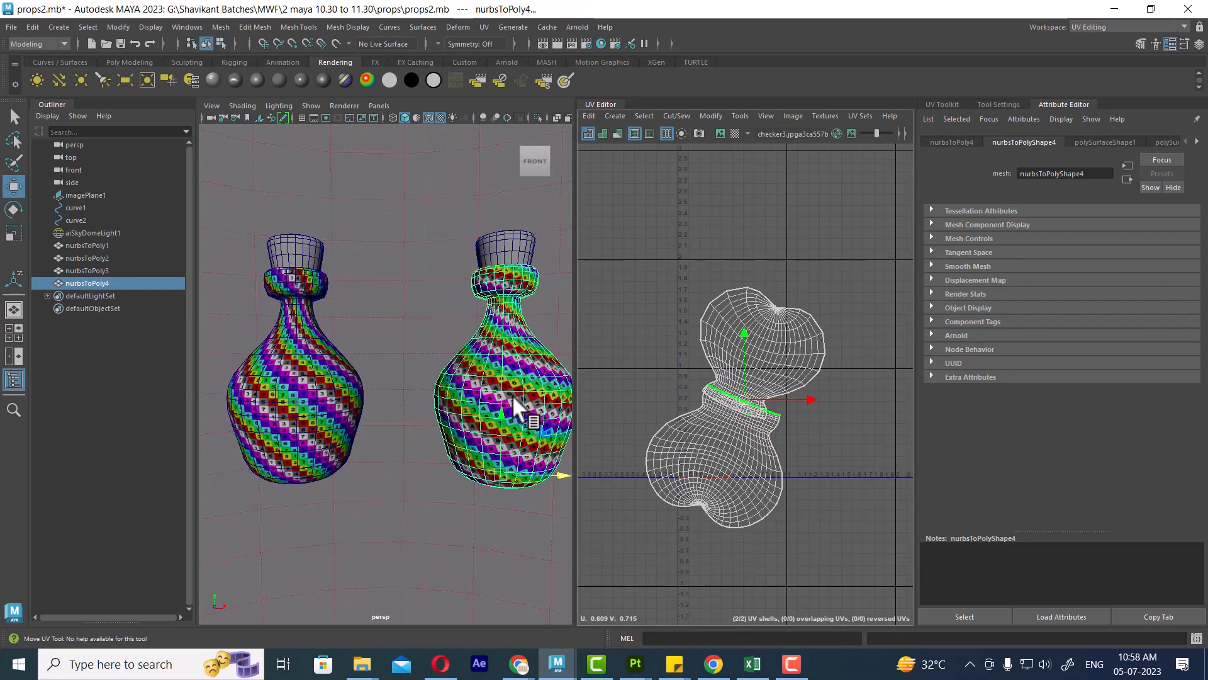
click(464, 553)
key(ctrl+space)
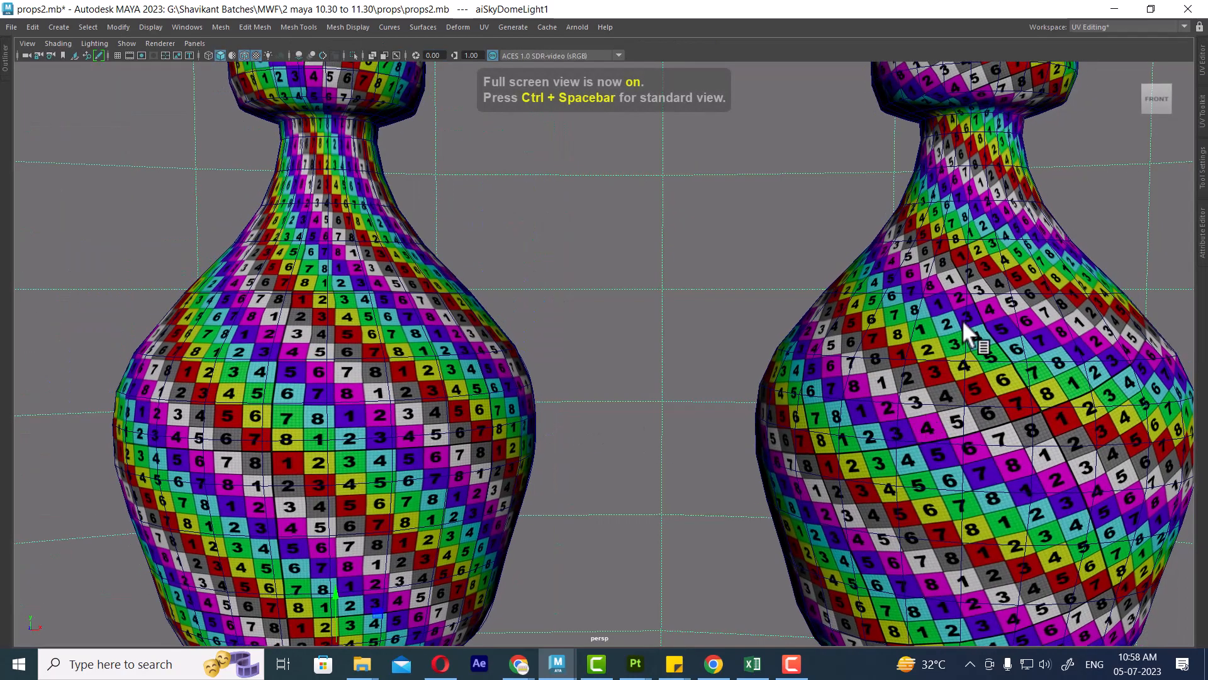
right_drag(963, 323, 1105, 212)
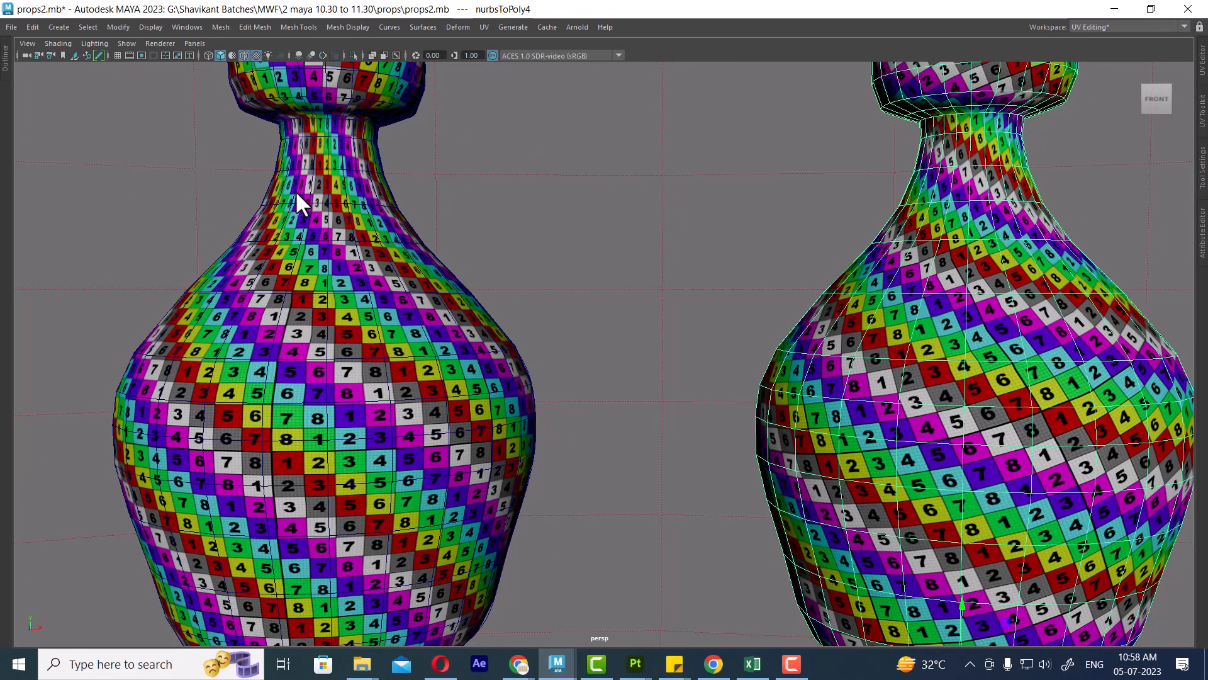
scroll(939, 342, down, 2)
alt+middle_drag(1001, 334, 889, 325)
Show the UV Editor beside the full-screen view and move the outer body's UV shell down from its original position
click(1203, 63)
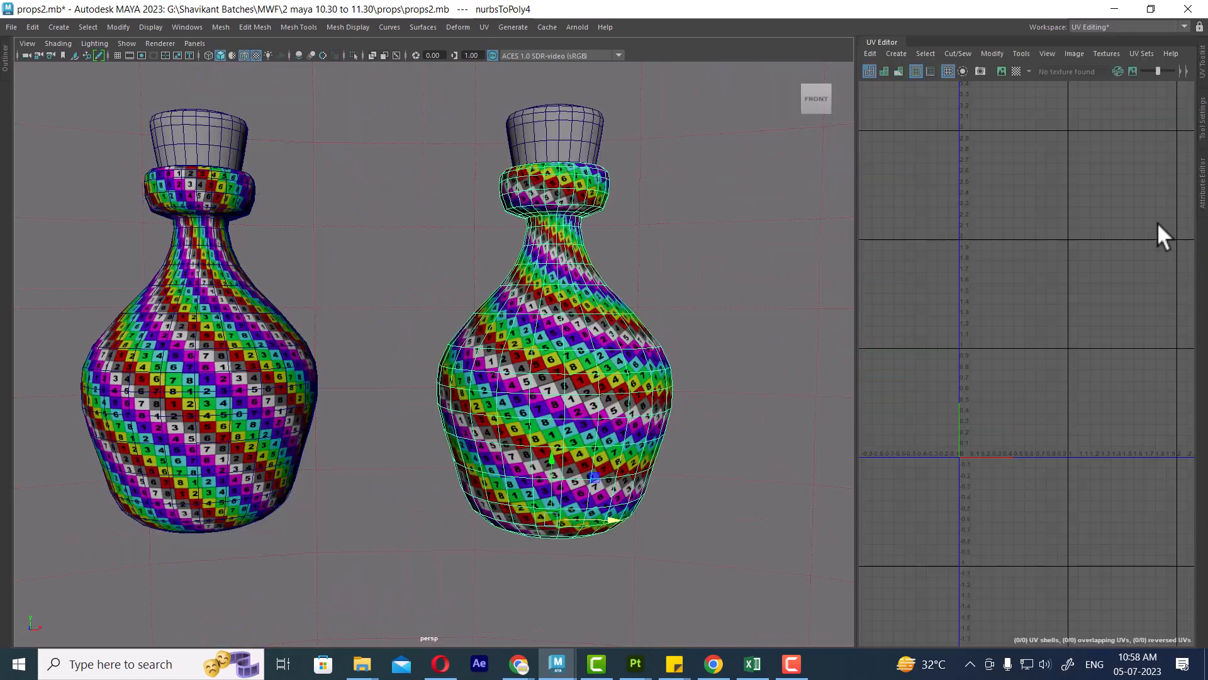
click(617, 400)
right_click(1050, 339)
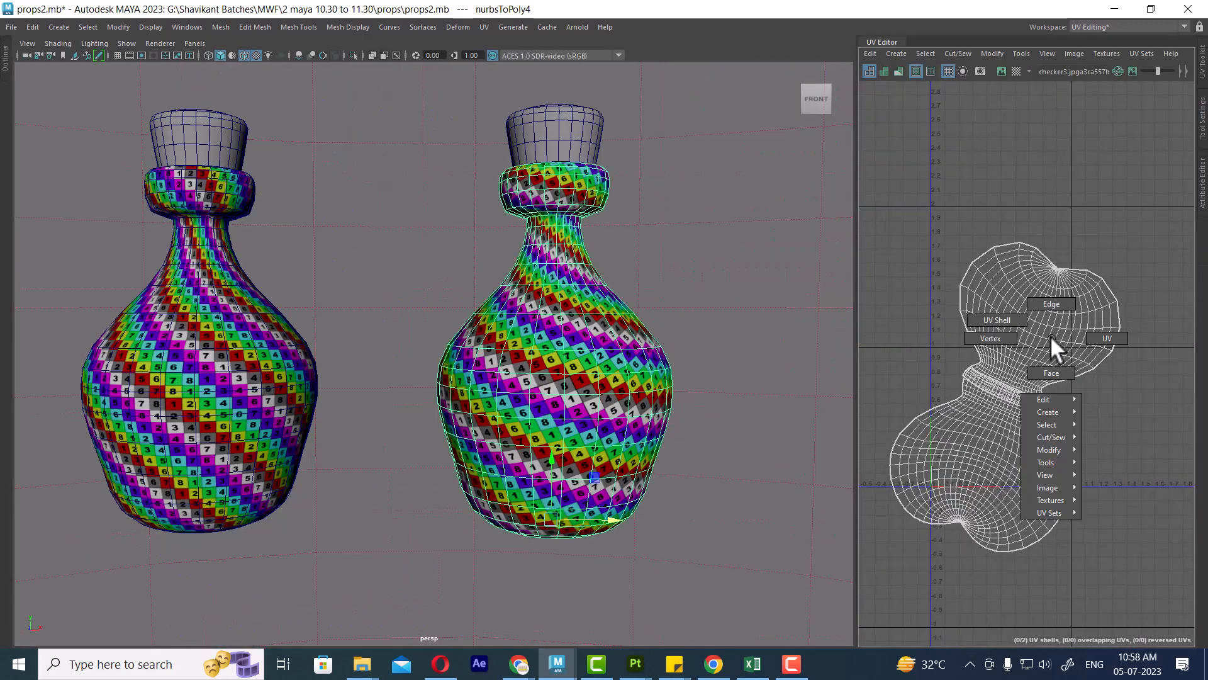
right_drag(1051, 339, 1105, 338)
double_click(961, 465)
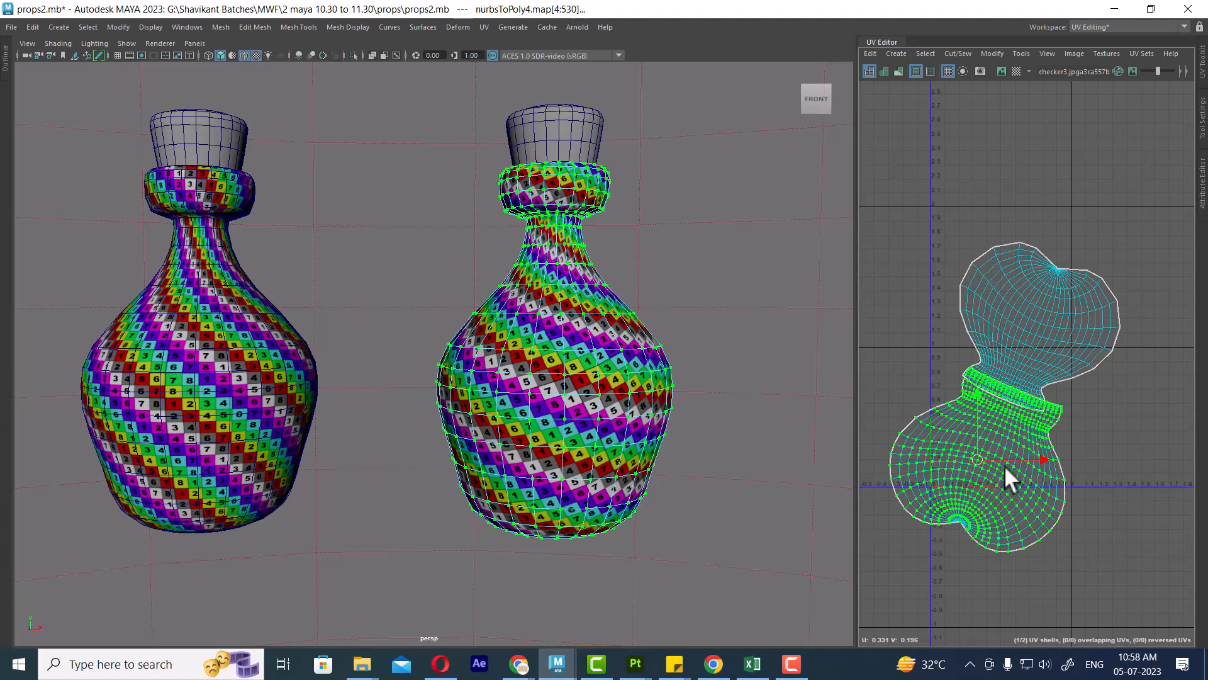
middle_drag(1004, 465, 968, 424)
scroll(1097, 503, up, 4)
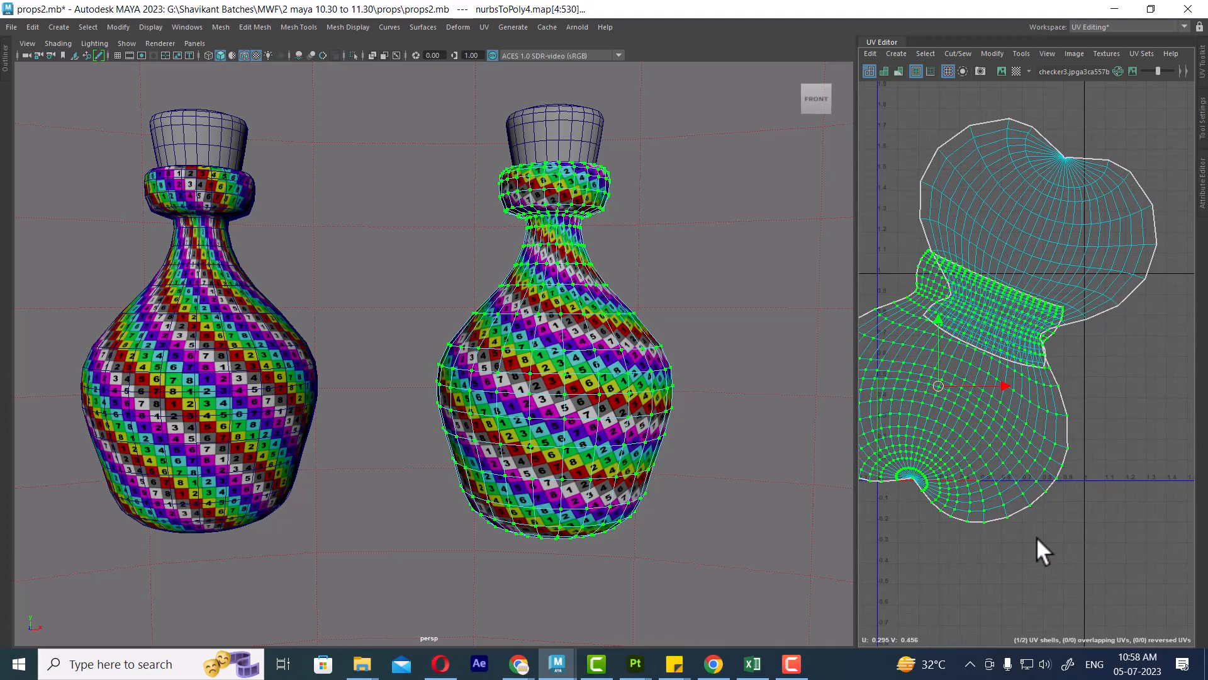
Switch to the front view and select the faces of the vase's flat bottom in face mode
alt+middle_drag(1038, 553, 1081, 509)
scroll(952, 447, up, 3)
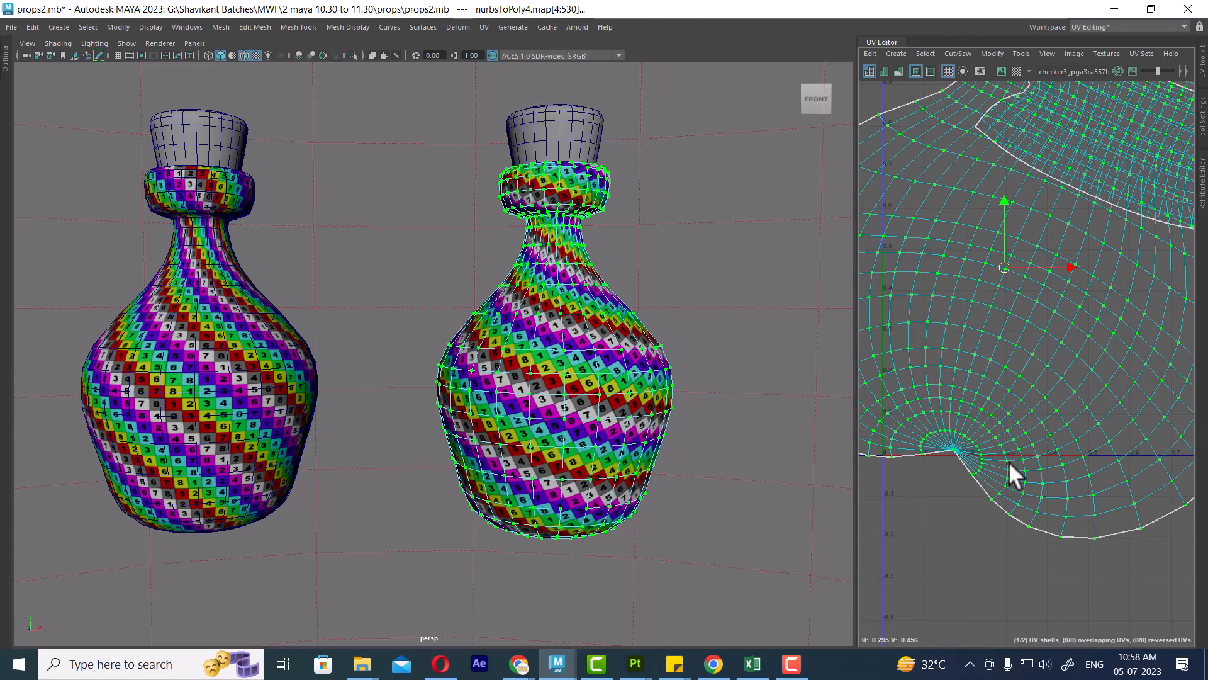
alt+middle_drag(1009, 462, 1059, 414)
key(space)
drag(621, 429, 621, 459)
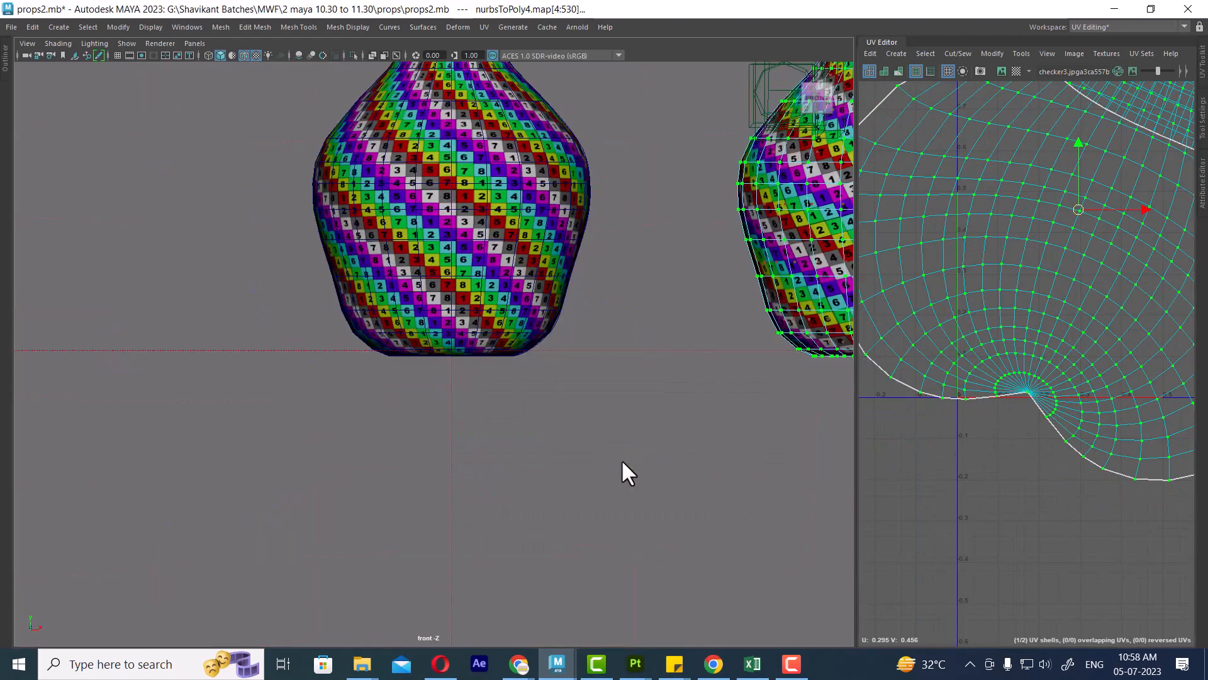
alt+middle_drag(704, 370, 423, 412)
right_drag(650, 299, 653, 337)
drag(731, 473, 518, 391)
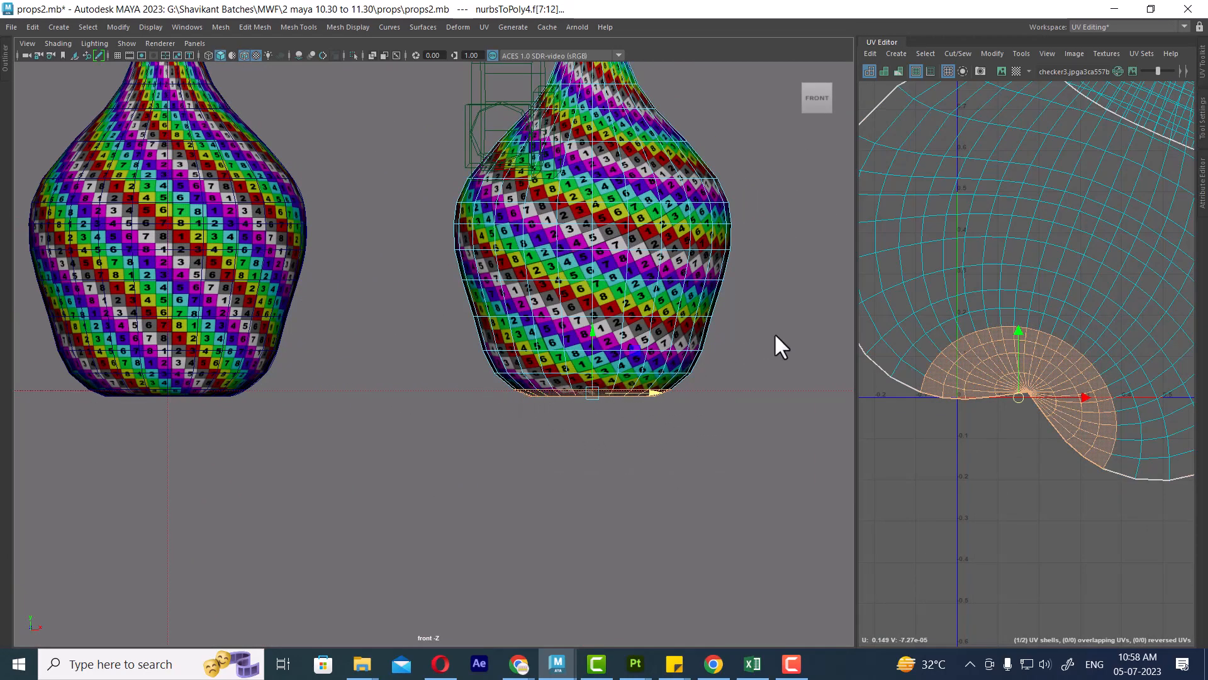
drag(776, 336, 739, 357)
Apply a planar UV projection from the Y axis, fitted to the bounding box, to the vase's bottom faces
click(484, 27)
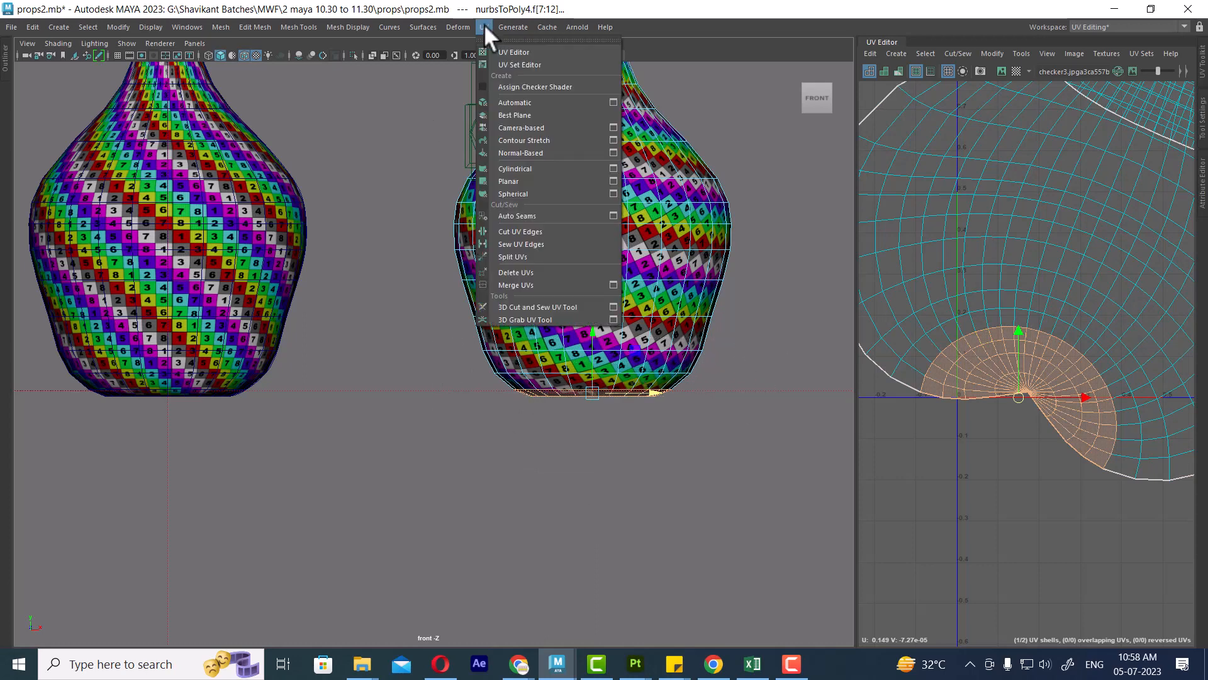
click(614, 182)
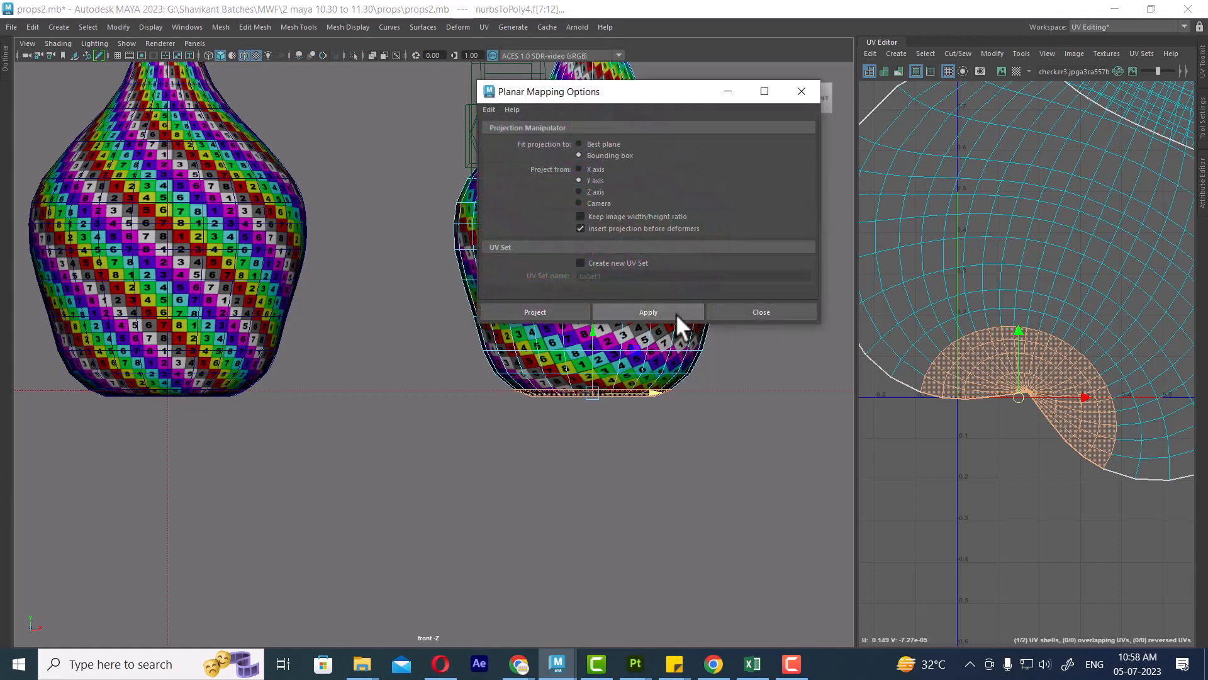
click(675, 312)
scroll(999, 221, down, 3)
click(748, 313)
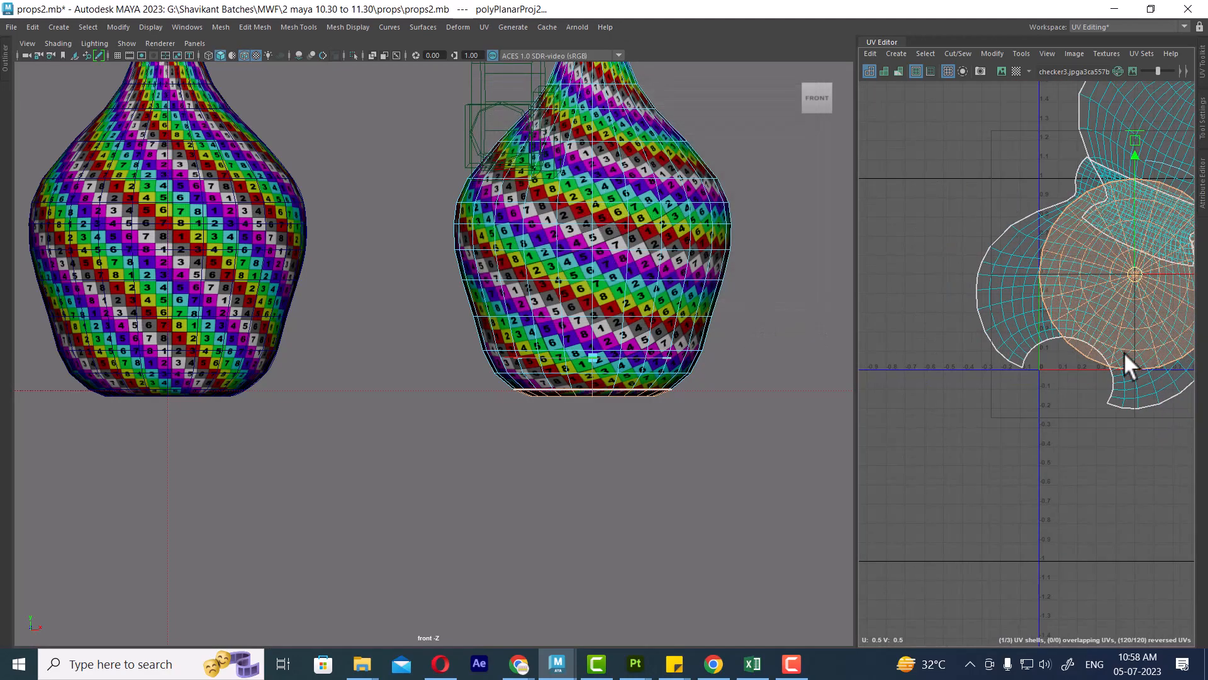
Convert a border UV selection to the outer body's whole UV shell and unfold it without the bottom
alt+middle_drag(1082, 380, 957, 315)
scroll(958, 314, down, 1)
scroll(962, 320, up, 1)
right_drag(985, 337, 1112, 316)
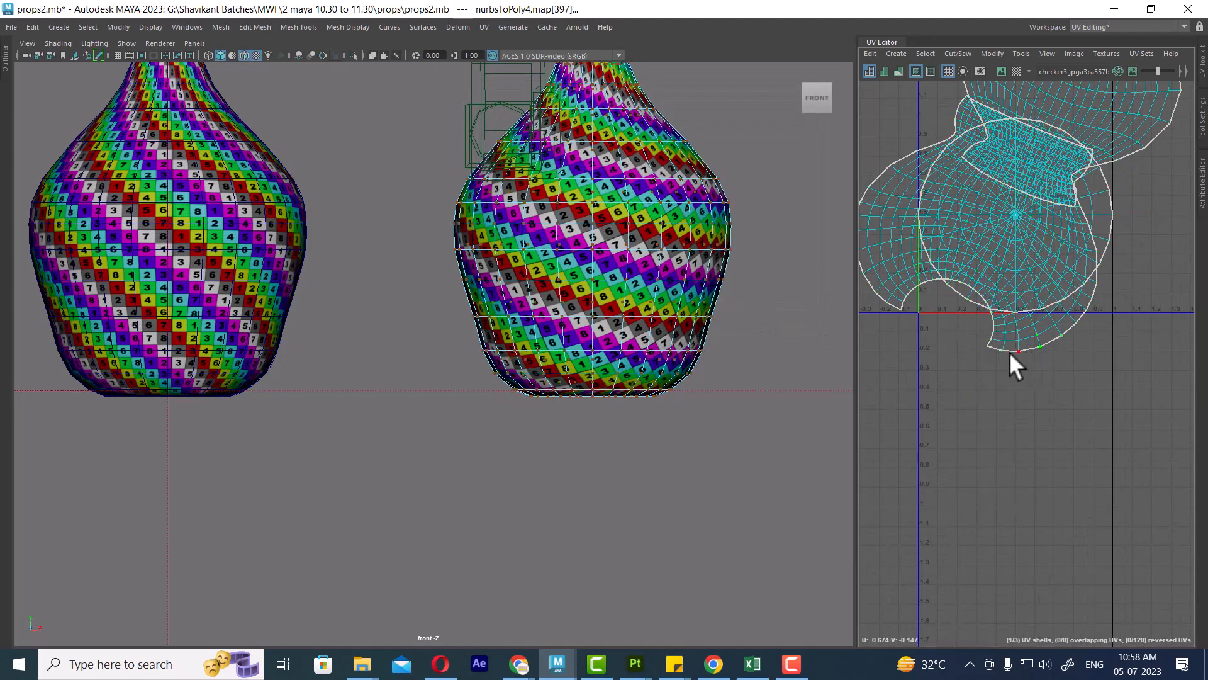
ctrl+right_drag(1010, 353, 944, 336)
shift+right_drag(1100, 283, 931, 282)
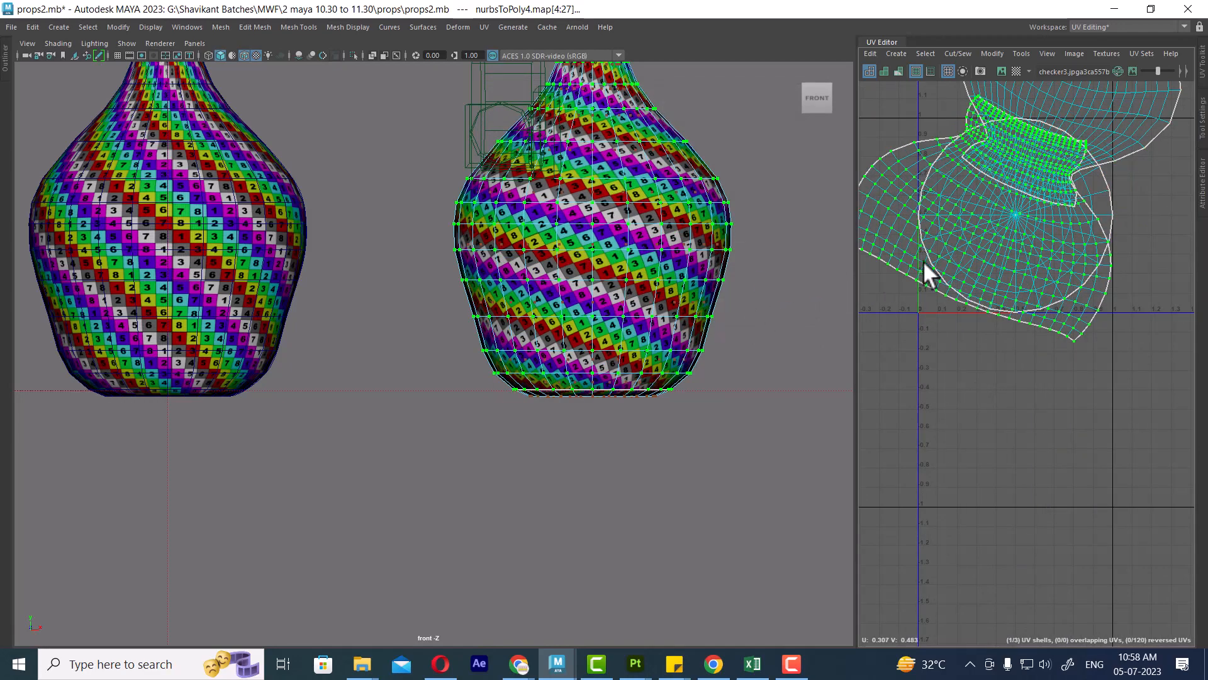
Rotate the outer body's UV shell until it stands upright in the UV Editor, and return to the Move tool
alt+right_drag(1095, 315, 1006, 298)
alt+middle_drag(1006, 298, 1002, 351)
alt+right_drag(1003, 351, 1081, 364)
key(w)
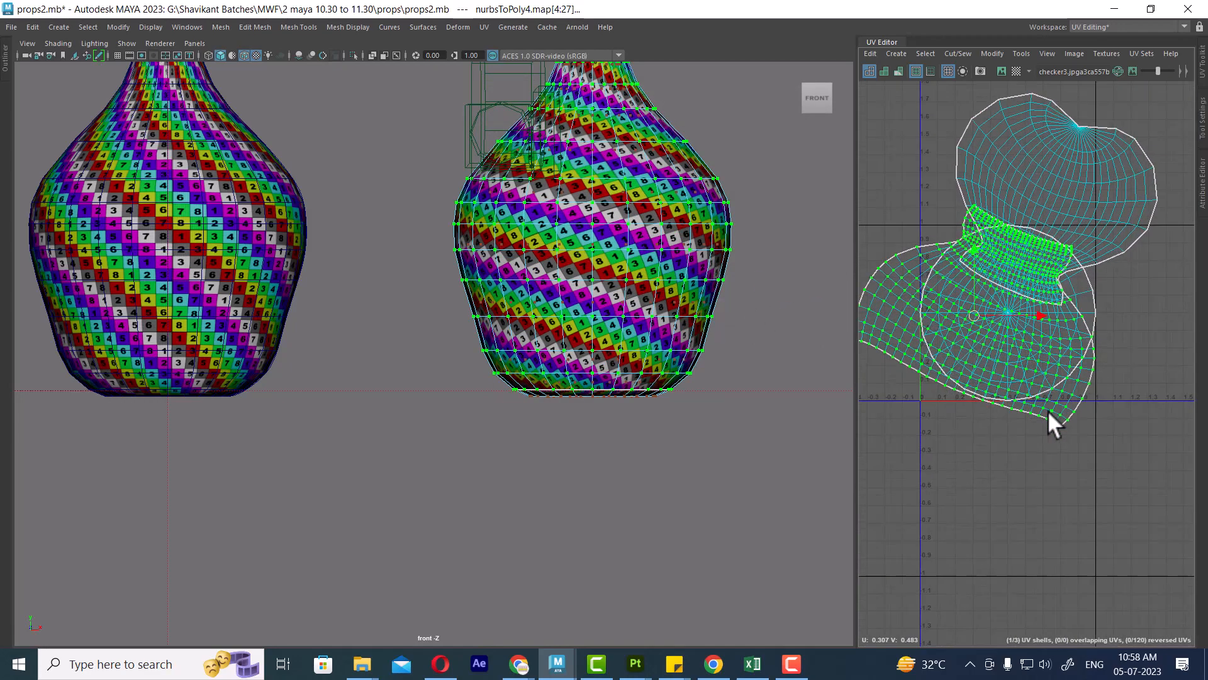
scroll(1048, 410, up, 1)
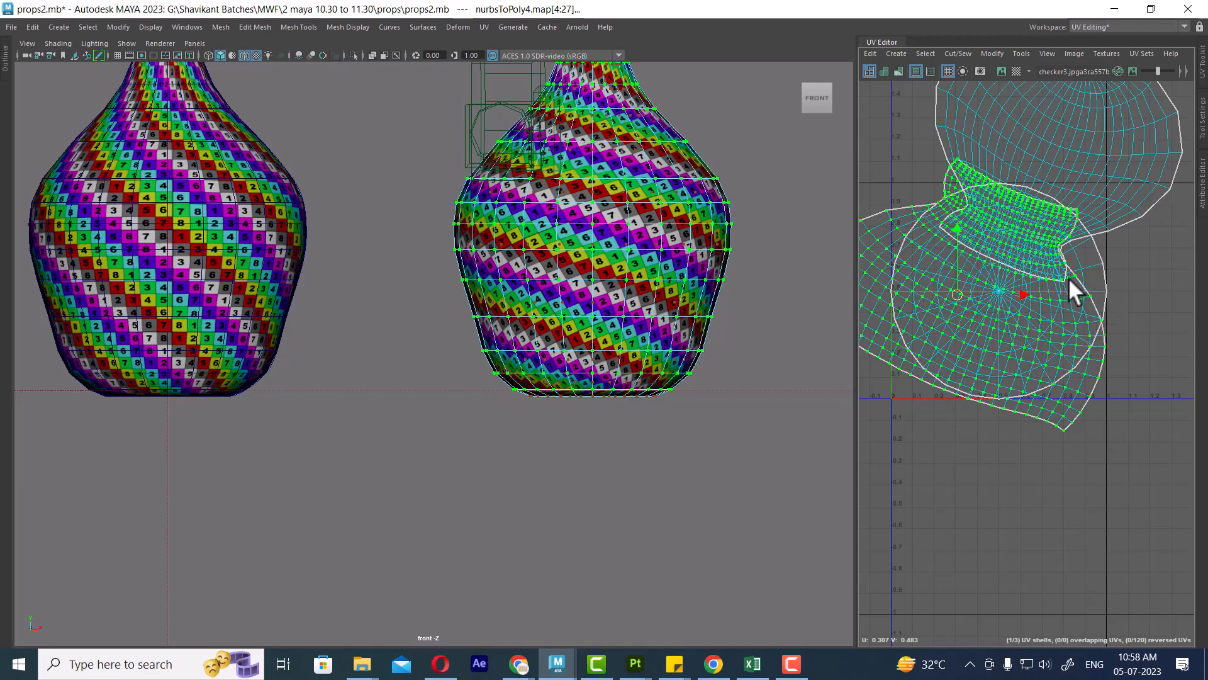
scroll(1004, 341, down, 2)
drag(1033, 319, 1041, 283)
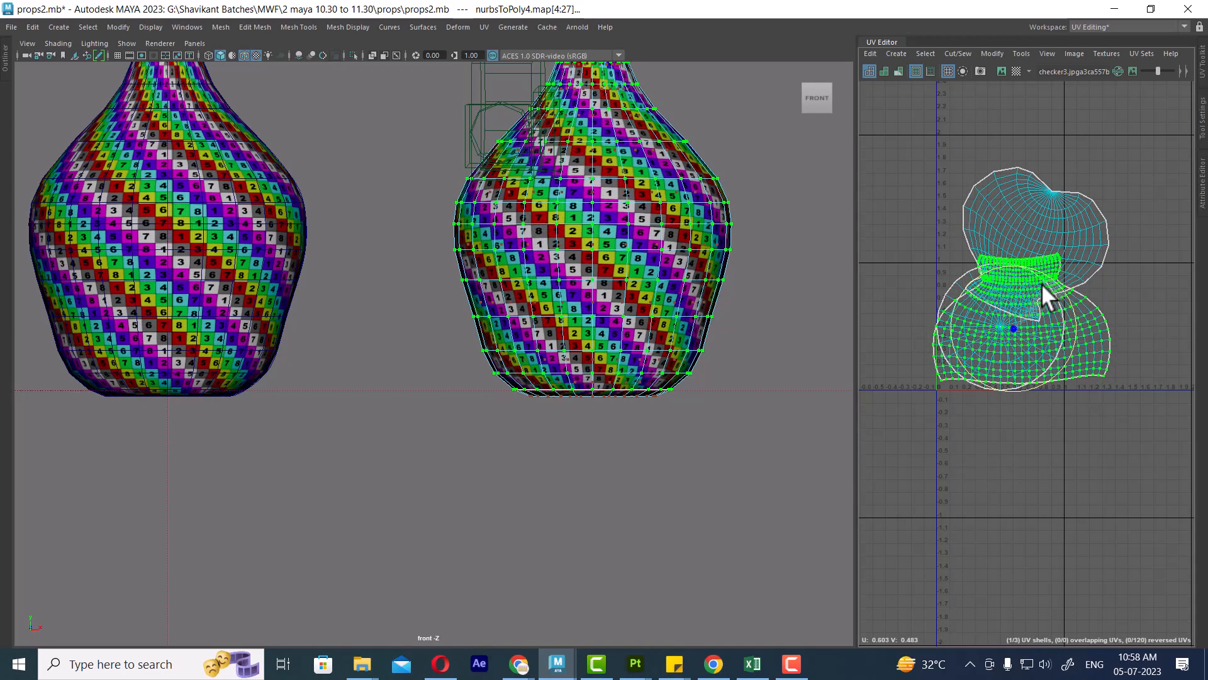
scroll(972, 324, up, 3)
drag(1048, 340, 1029, 332)
drag(1085, 303, 1085, 306)
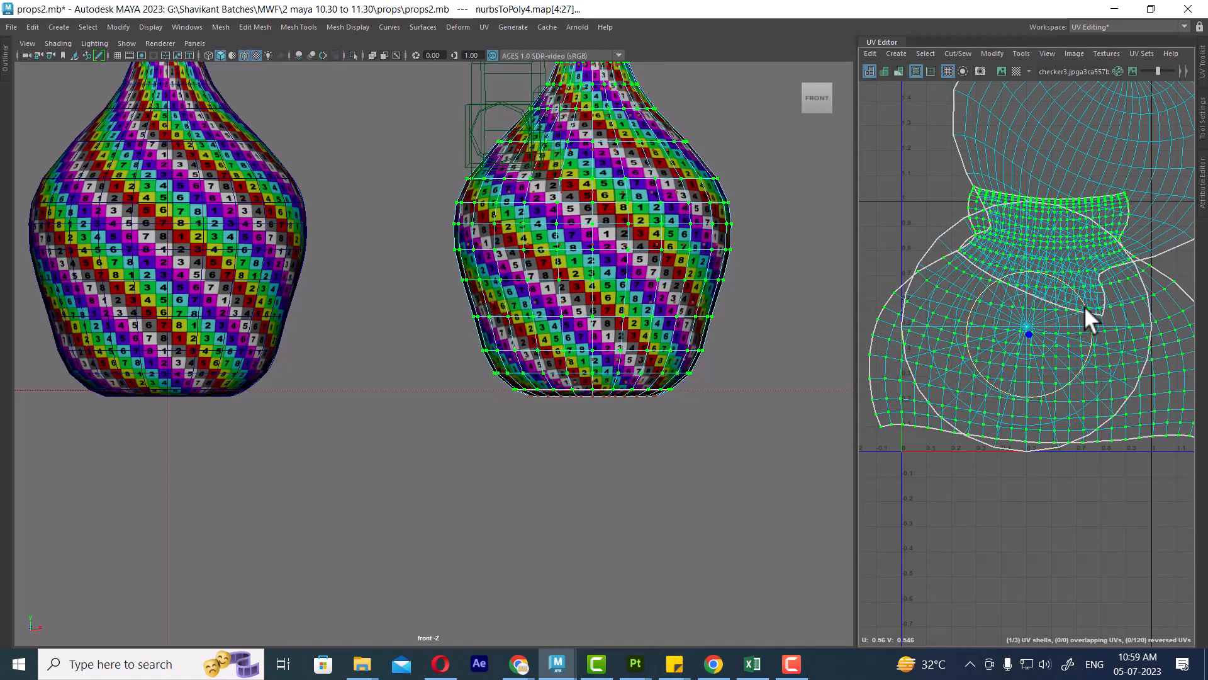
key(w)
alt+right_drag(1095, 439, 667, 272)
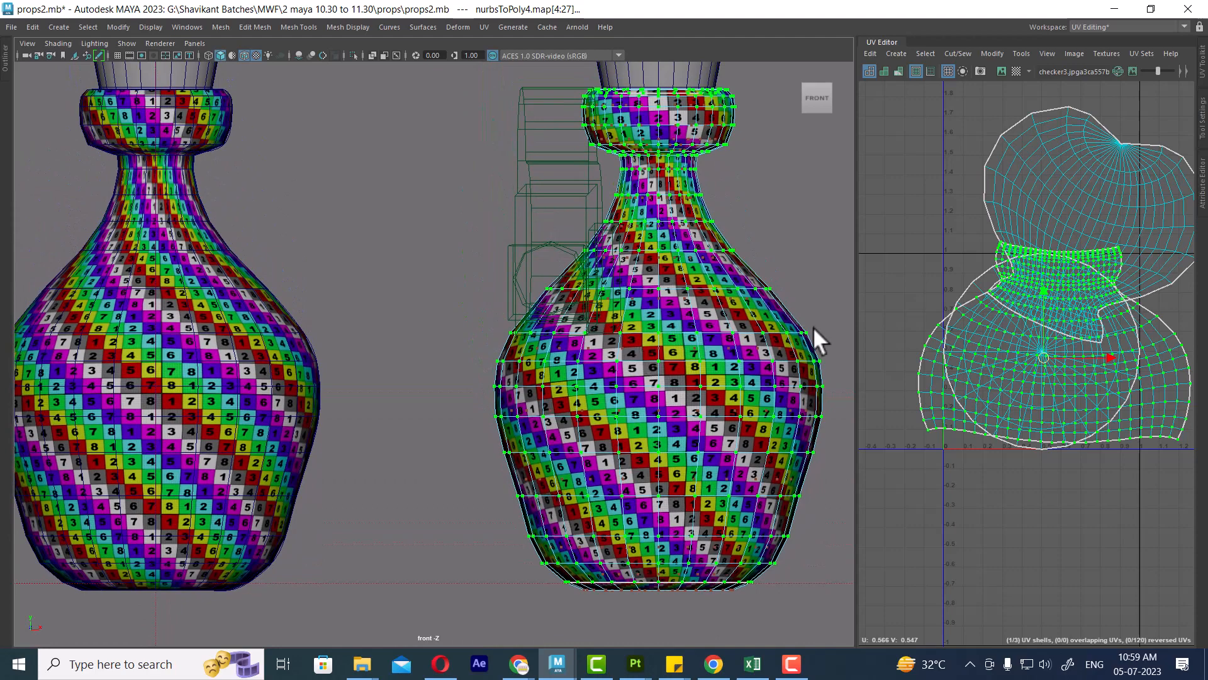
Move the second vase's inner body UV shell clear of the others, rotate it upright, and adjust its height beside them
alt+right_drag(1047, 277, 901, 252)
click(989, 232)
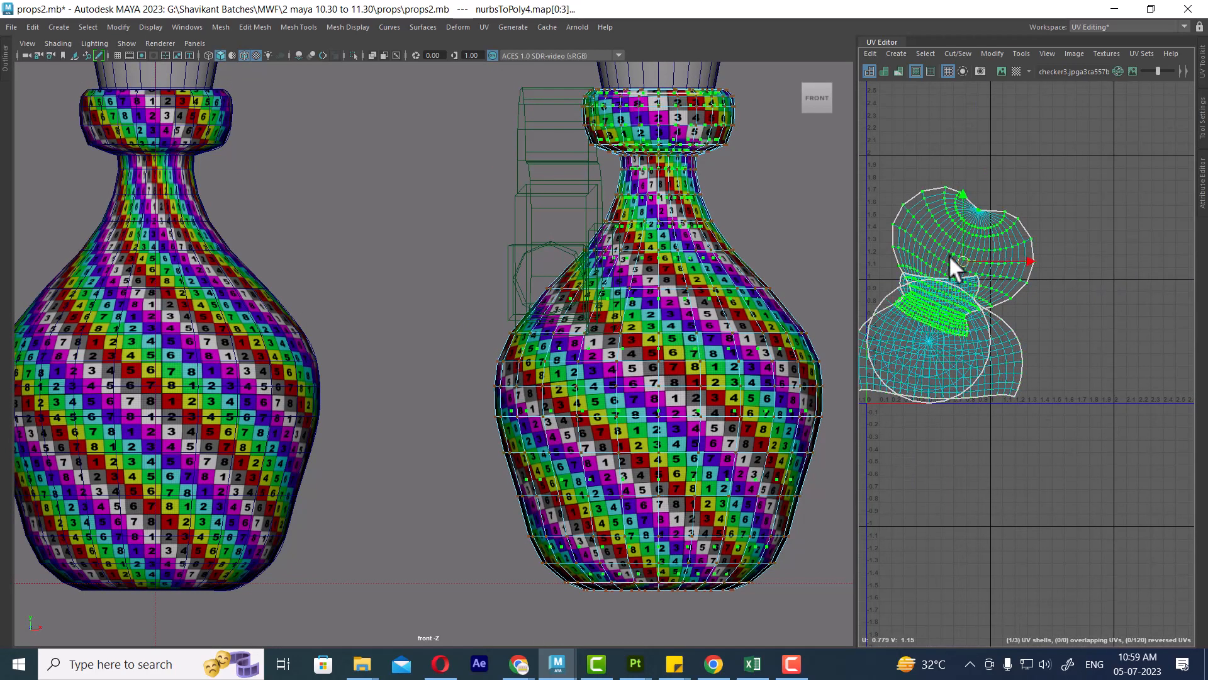
drag(975, 266, 1122, 293)
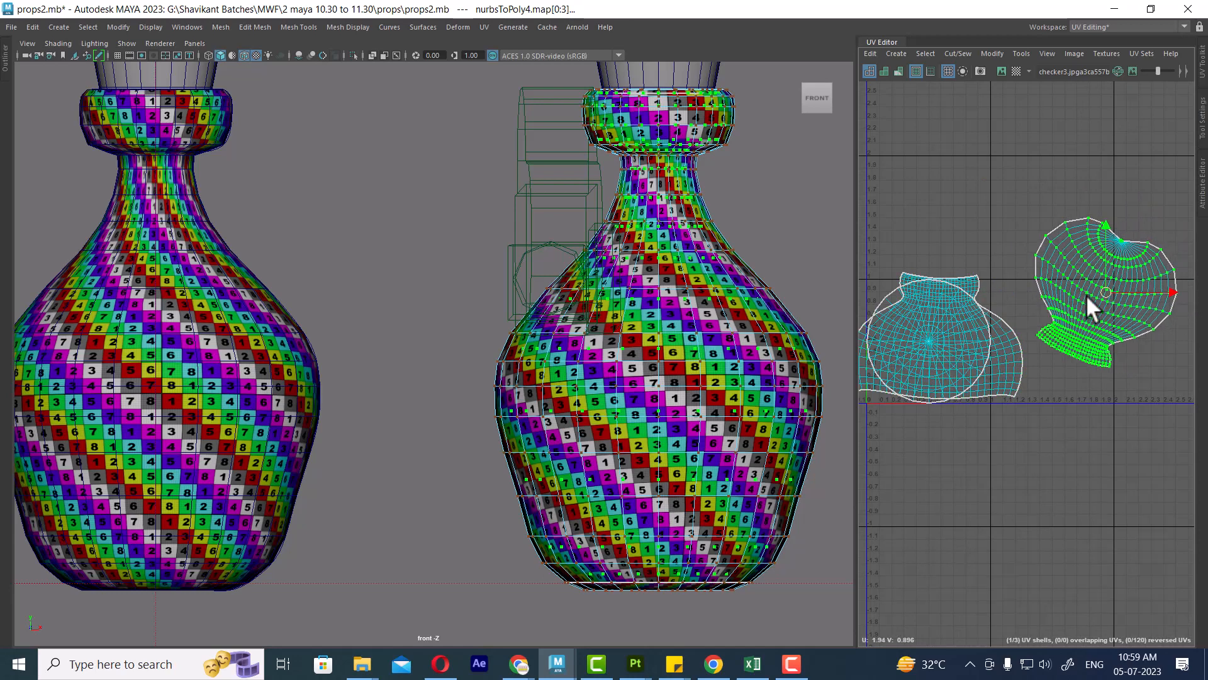
key(e)
drag(1078, 235, 1206, 368)
key(w)
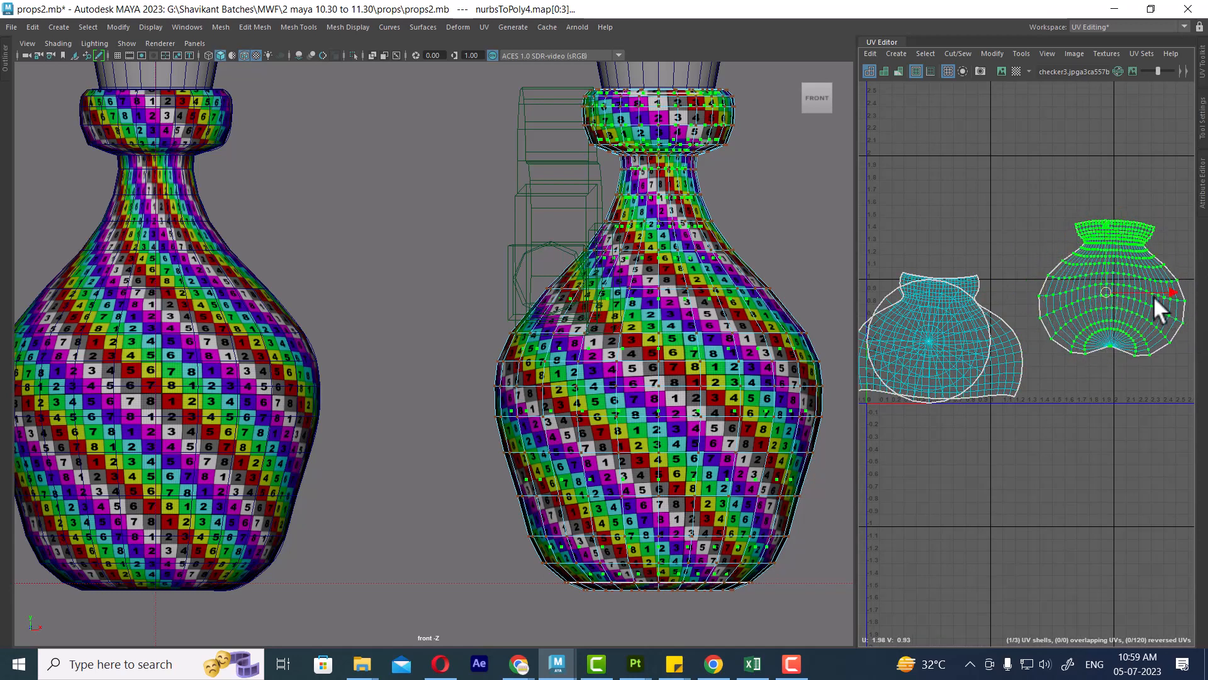
drag(1106, 292, 1108, 341)
Select all UVs of the second vase's three shells, undoing the stray conversion to border UVs
alt+middle_drag(969, 333, 1054, 325)
mouse_move(1053, 324)
alt+right_down()
mouse_move(1068, 335)
mouse_move(1048, 305)
alt+right_up()
alt+middle_drag(1048, 304, 954, 243)
right_drag(961, 267, 1017, 266)
drag(1131, 194, 862, 441)
ctrl+right_drag(1015, 254, 897, 307)
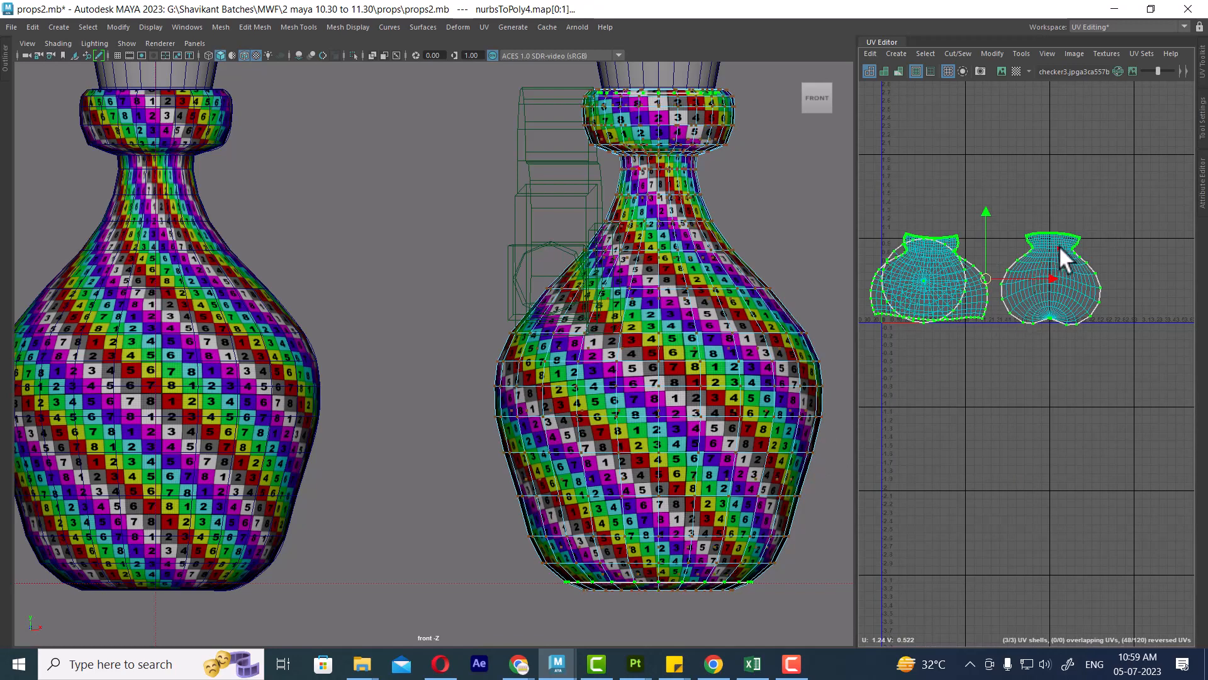
key(ctrl+z)
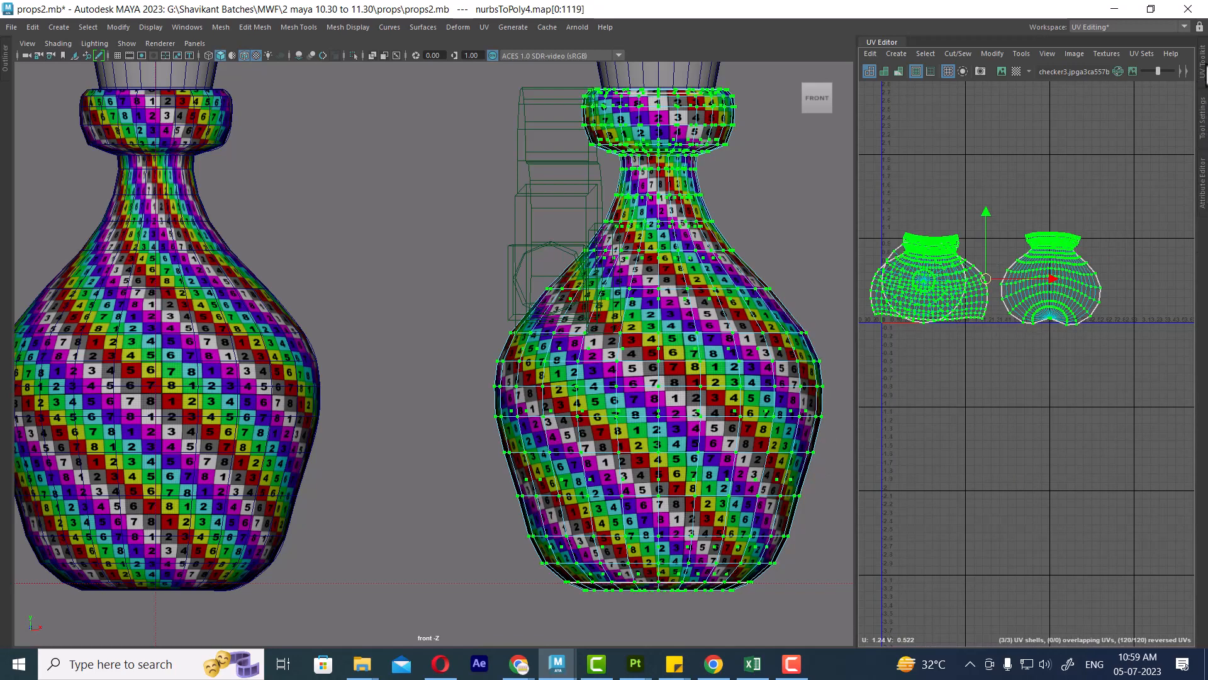
Lay out the second vase's selected UV shells with the UV Toolkit's Layout command and clear the selection
click(1203, 63)
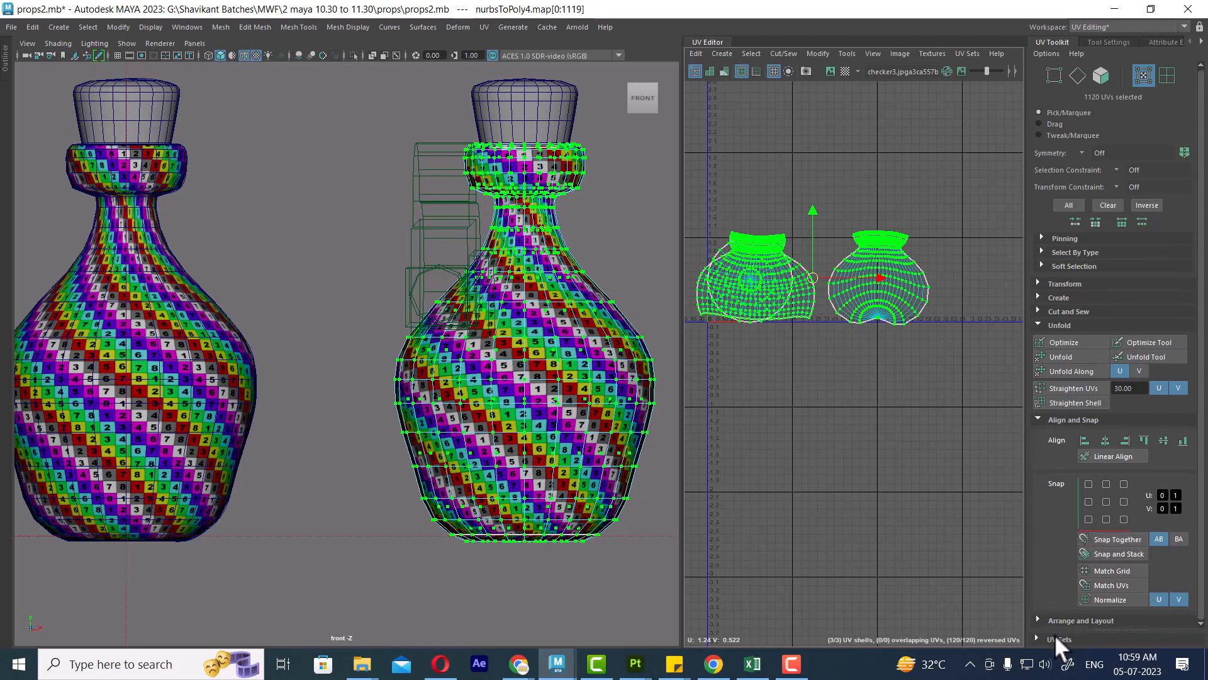
click(1059, 639)
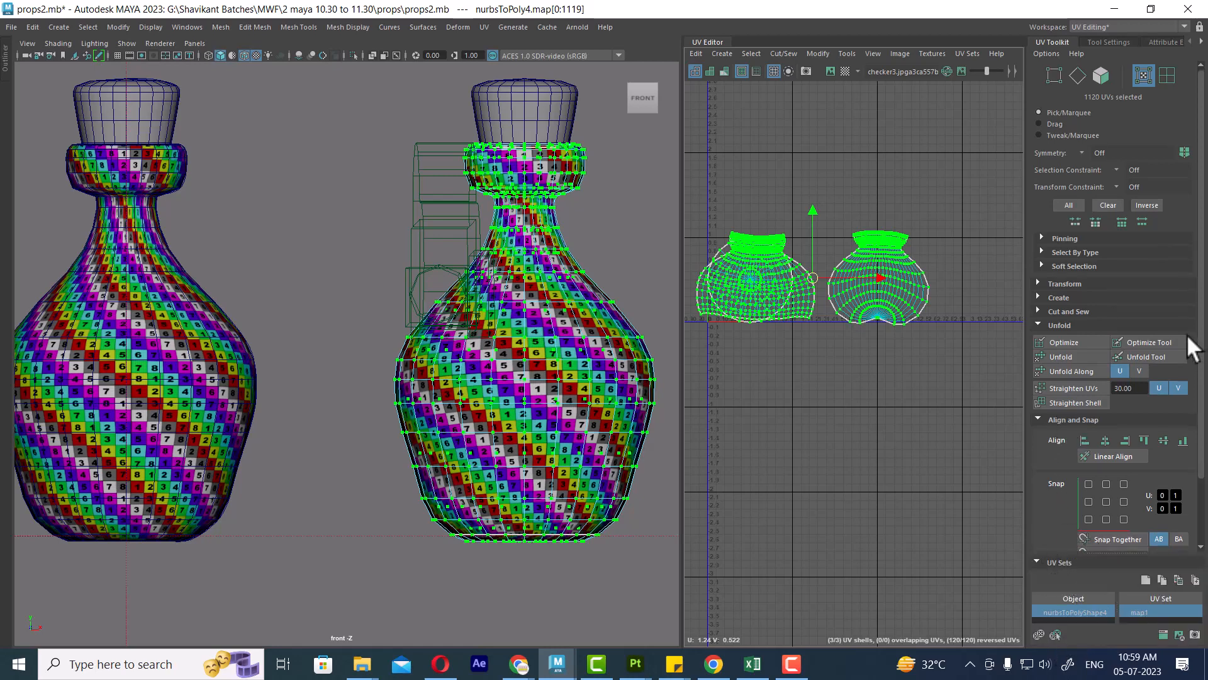
click(1066, 319)
click(1073, 342)
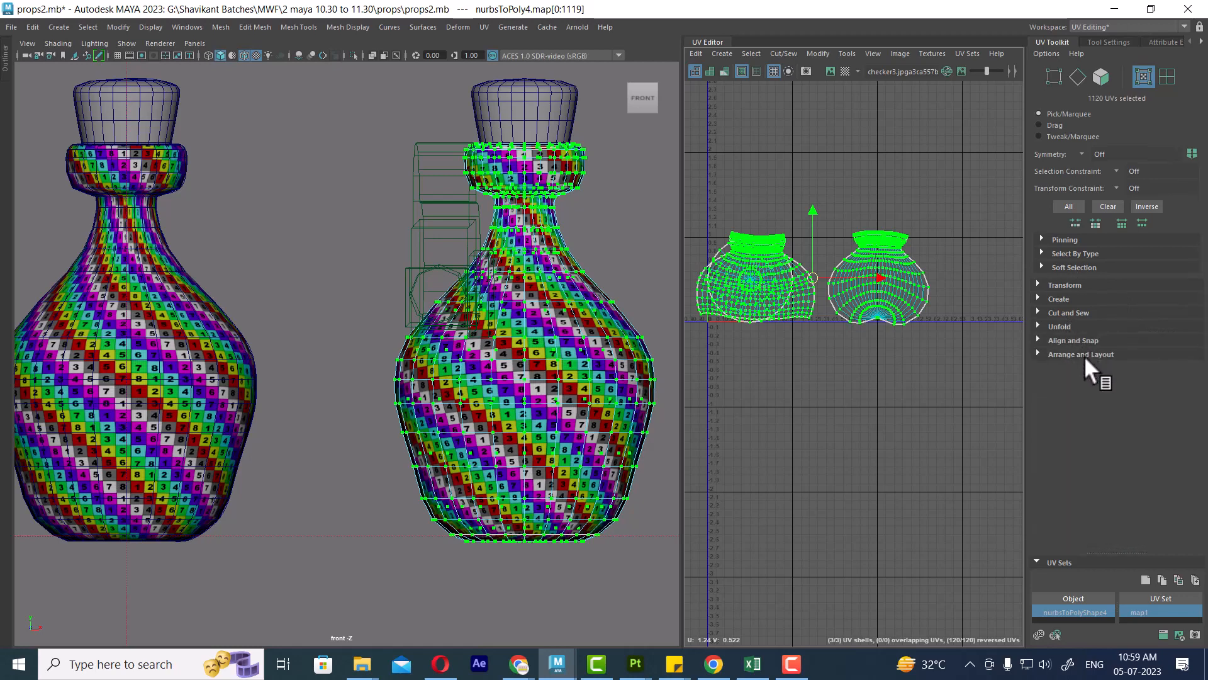
click(1080, 354)
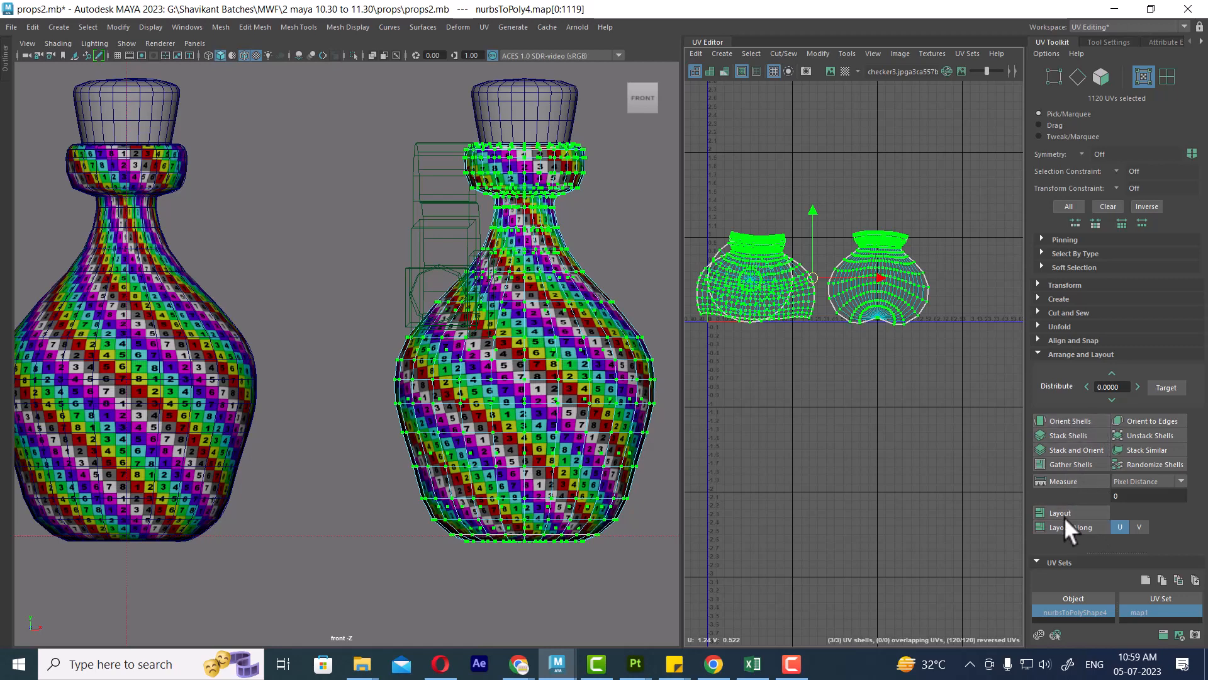
click(1065, 512)
click(863, 371)
scroll(843, 480, up, 5)
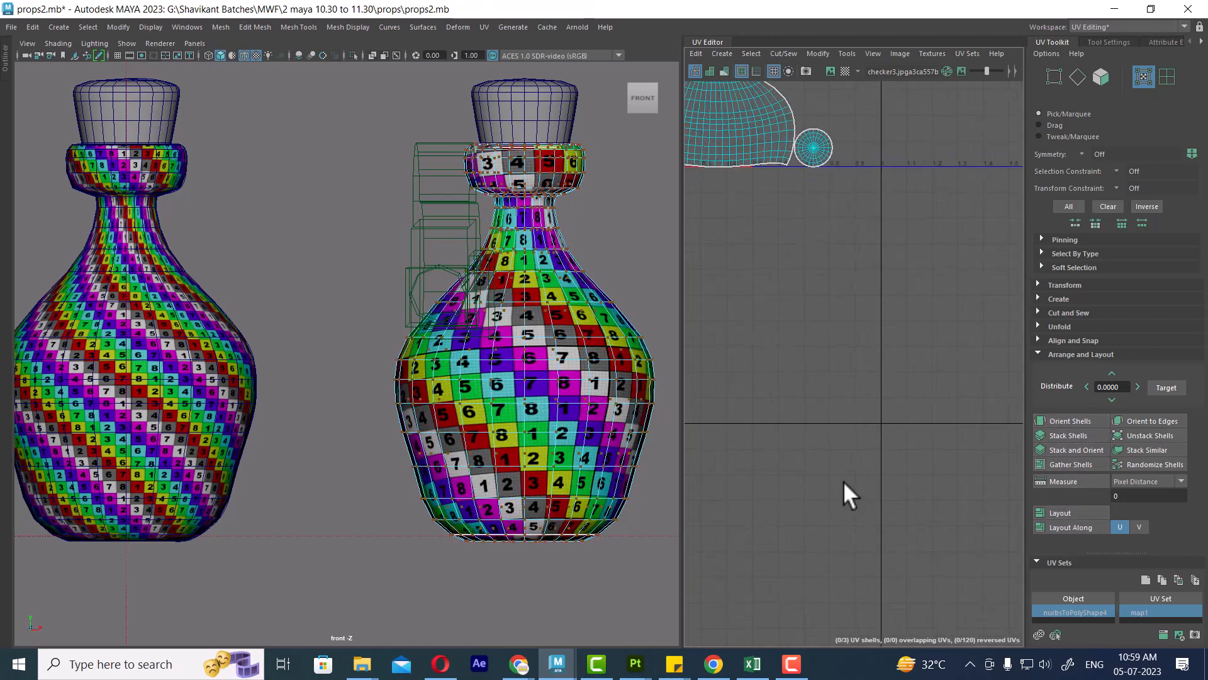
alt+middle_drag(843, 481, 896, 534)
alt+middle_drag(882, 355, 900, 390)
scroll(901, 390, up, 3)
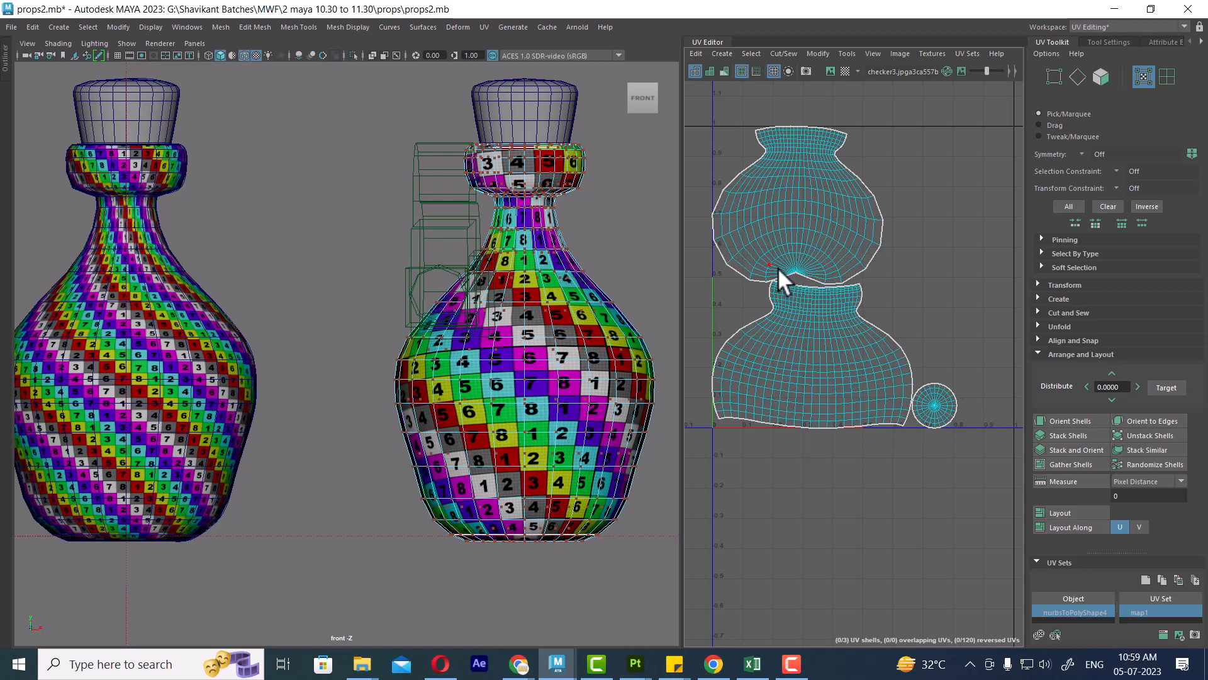
alt+middle_drag(843, 299, 870, 303)
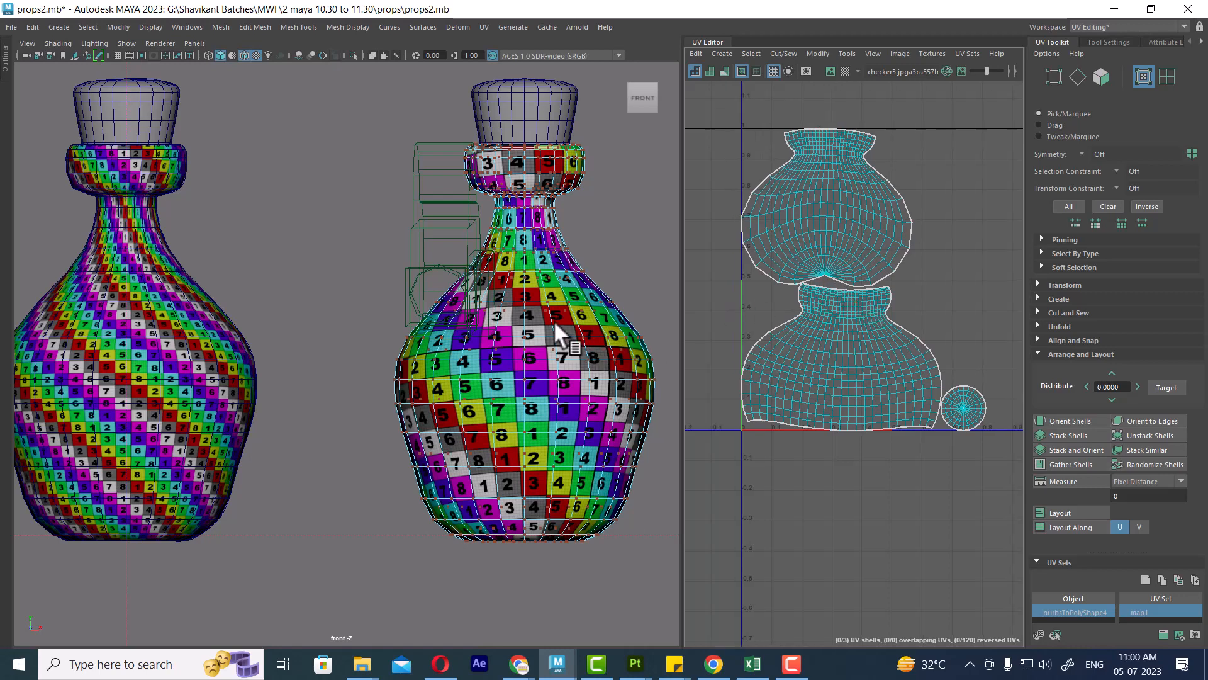
Select the first vase in object mode and lay out all of its UV shells
right_drag(553, 320, 628, 201)
click(628, 202)
click(226, 403)
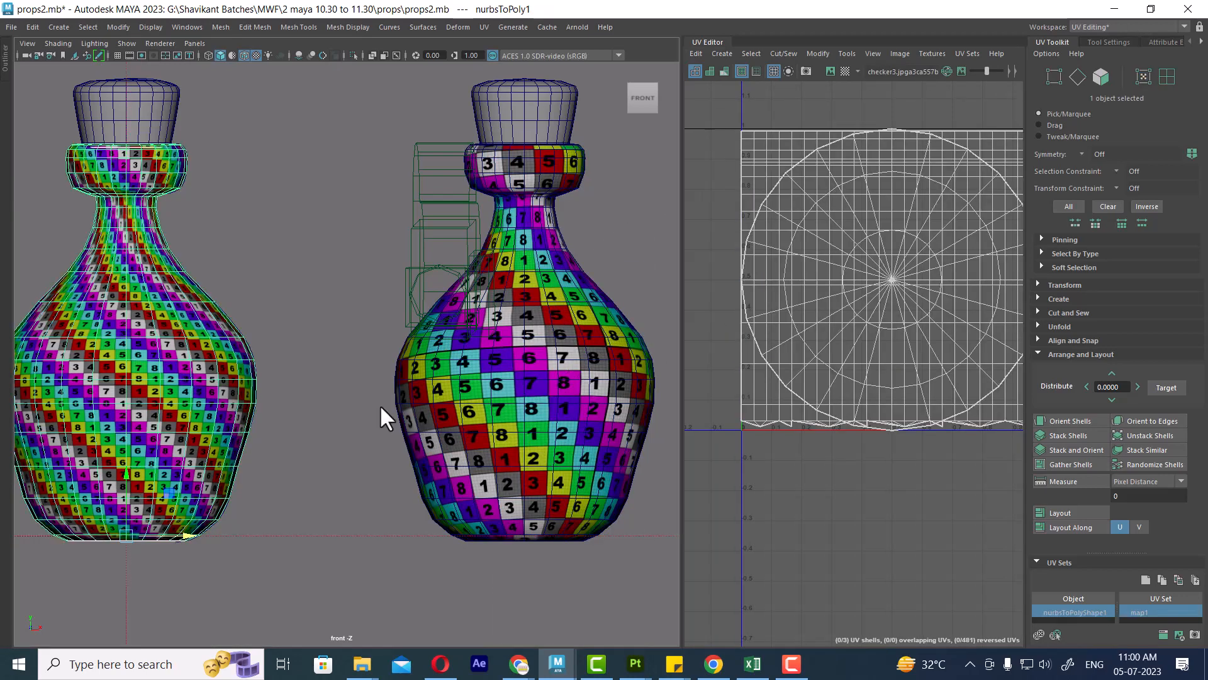
alt+right_drag(808, 295, 761, 256)
alt+middle_drag(869, 374, 858, 281)
alt+right_drag(859, 281, 812, 220)
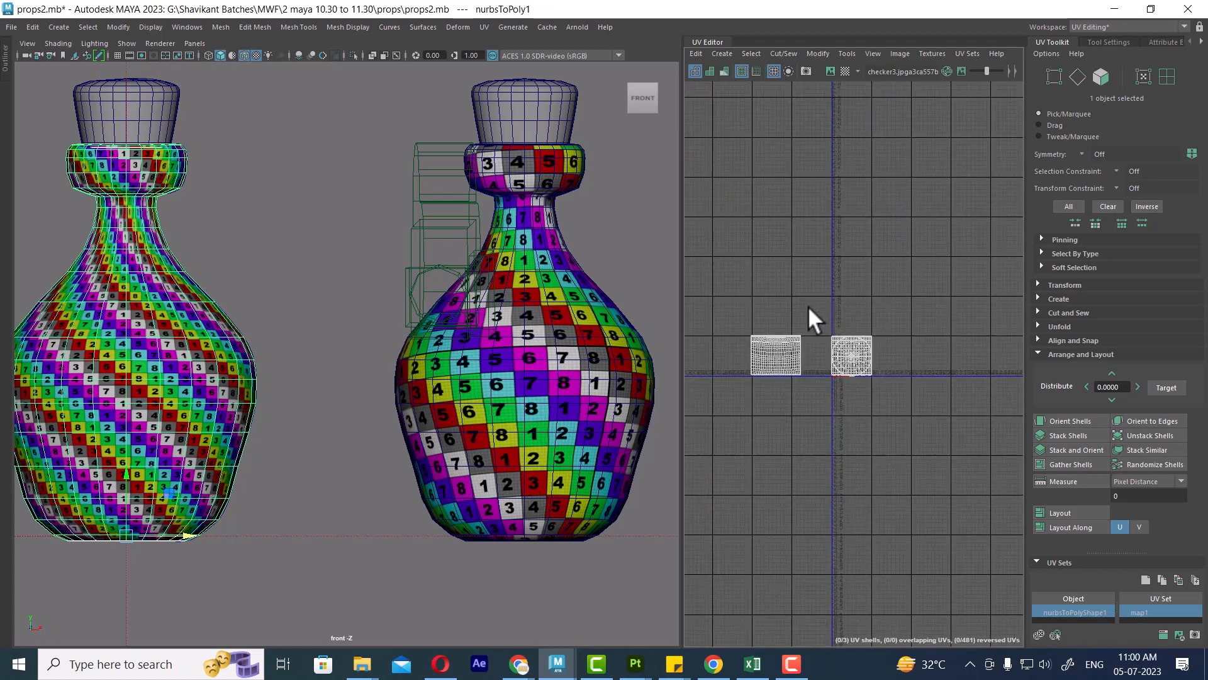
right_drag(808, 306, 881, 296)
drag(932, 274, 688, 455)
shift+right_drag(881, 246, 656, 336)
alt+right_drag(802, 337, 995, 510)
alt+middle_drag(994, 510, 903, 441)
alt+right_drag(842, 385, 944, 501)
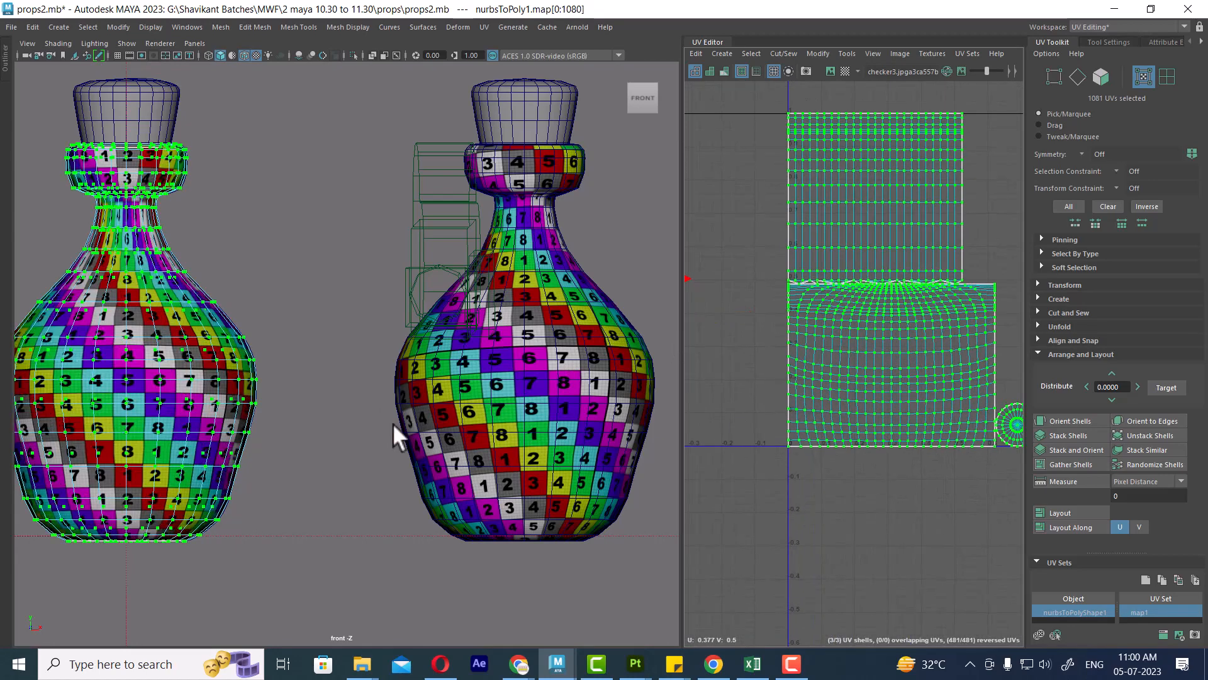
Return to object mode, hide the lights in the viewport and turn off the wireframe on shaded objects
right_drag(133, 333, 241, 183)
click(307, 165)
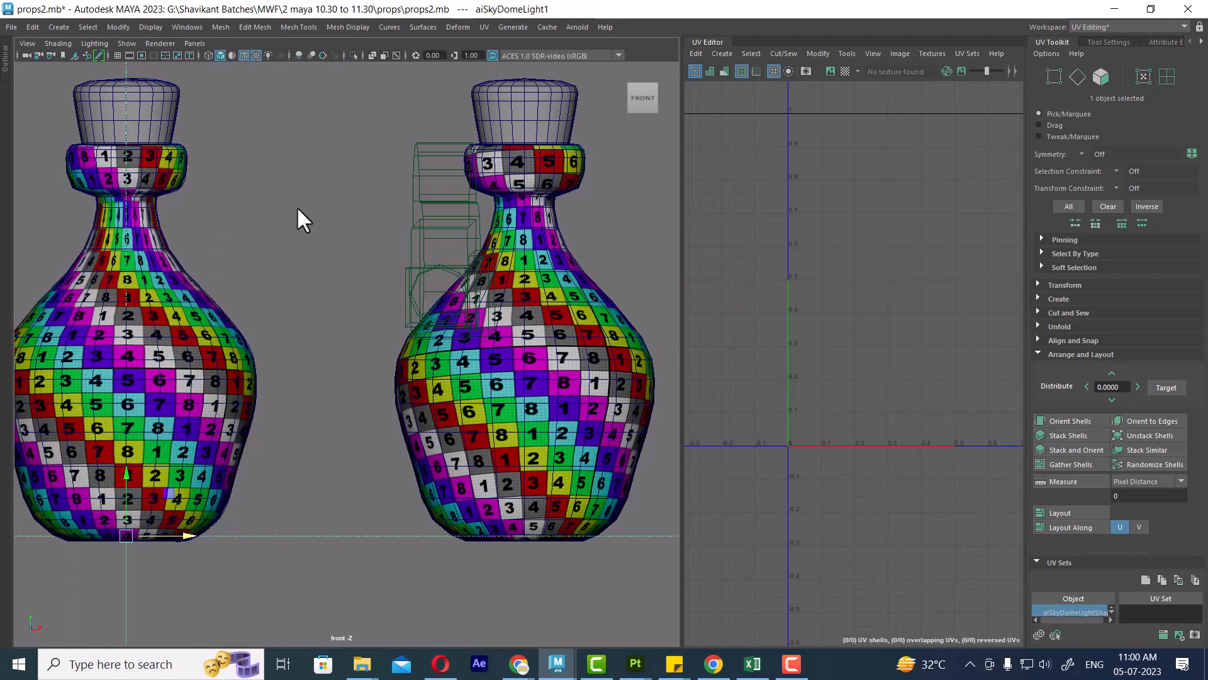
click(126, 44)
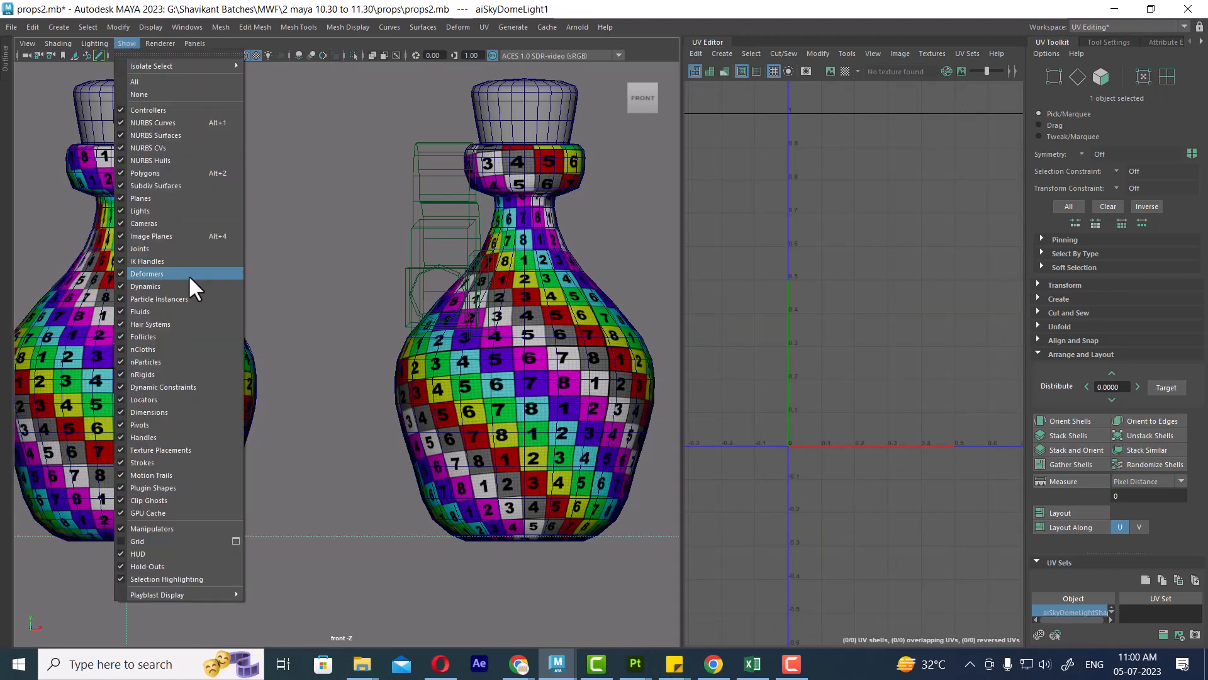
click(171, 211)
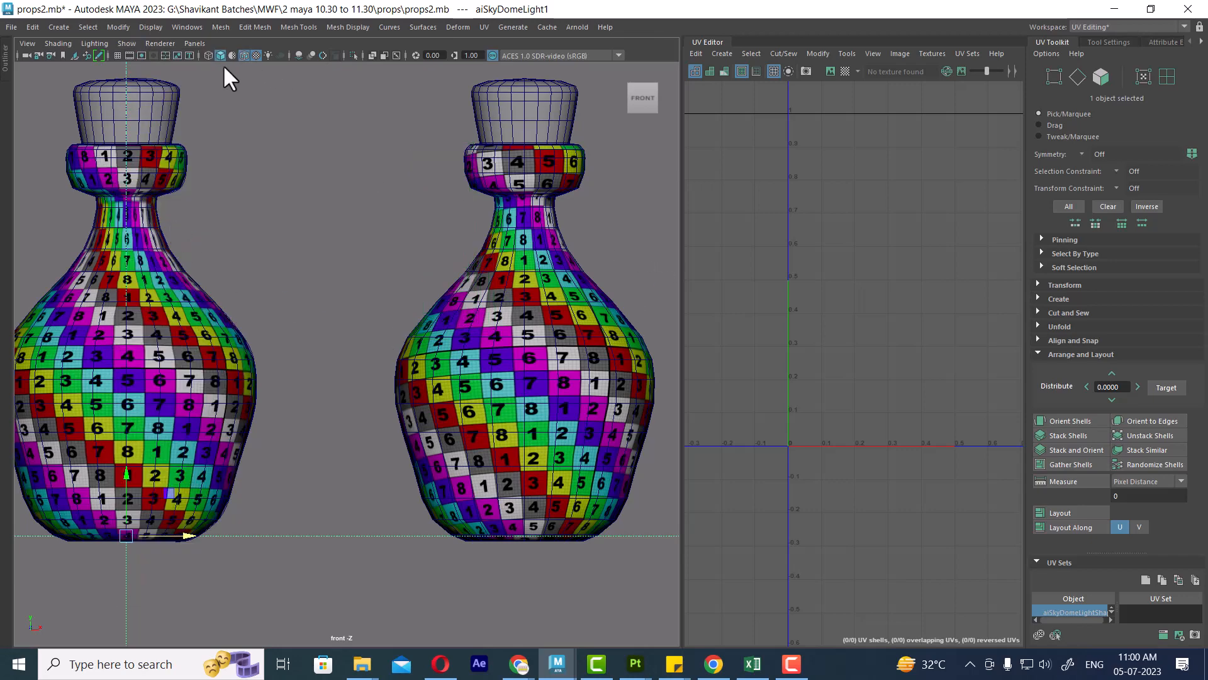
click(245, 56)
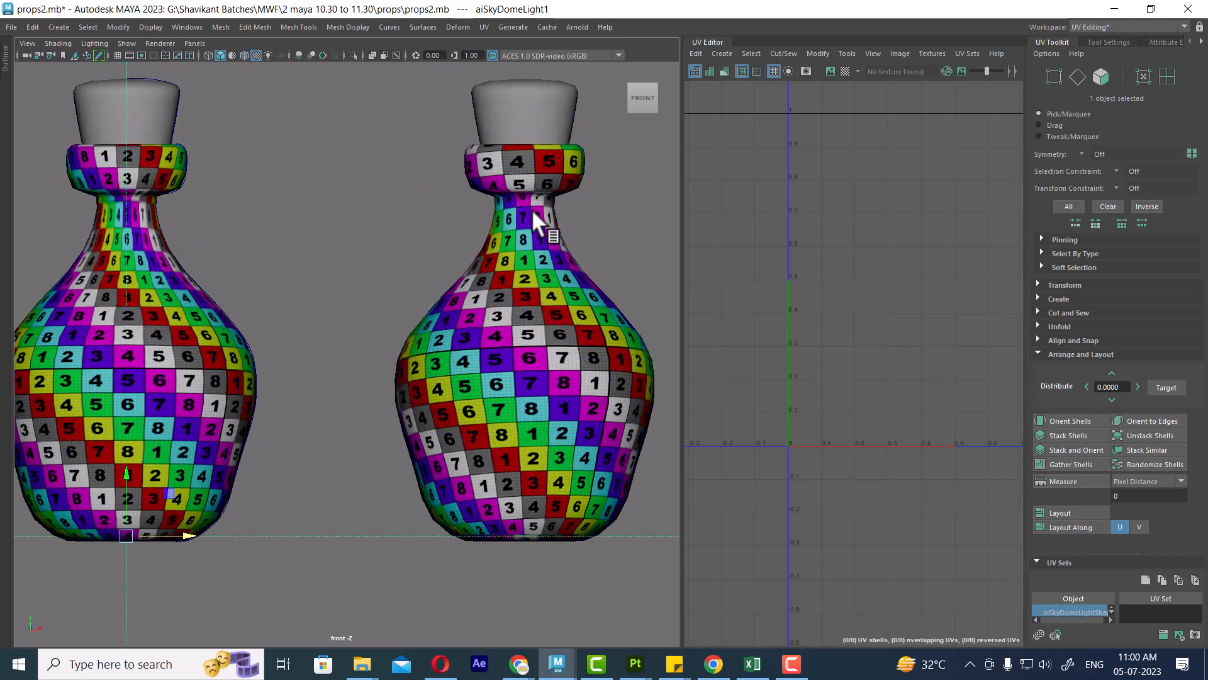
Select the first vase in the perspective view and unfold its upper rectangular UV shell
alt+drag(306, 350, 362, 338)
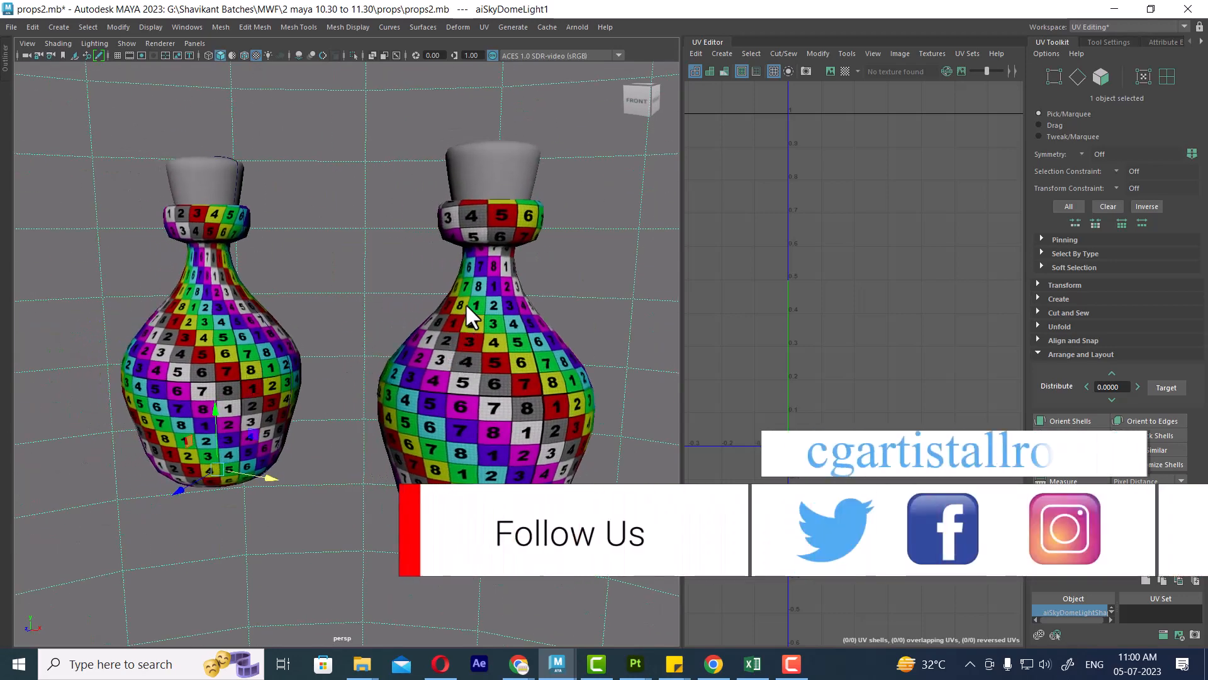
click(574, 380)
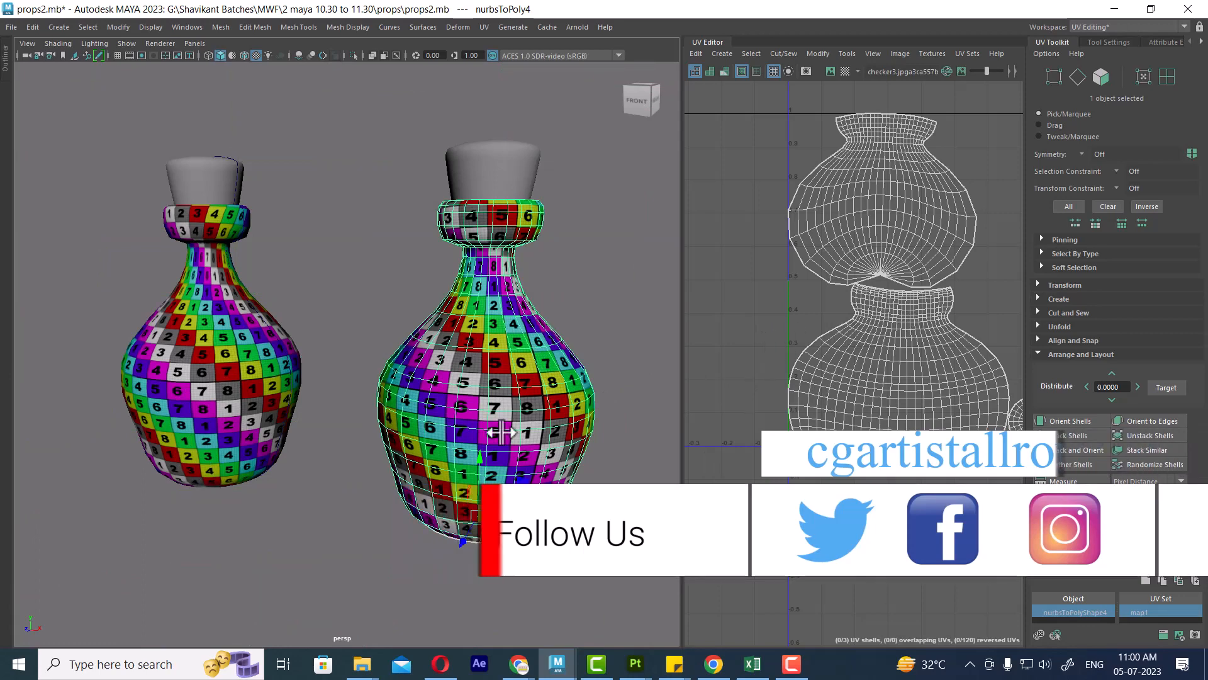
click(170, 303)
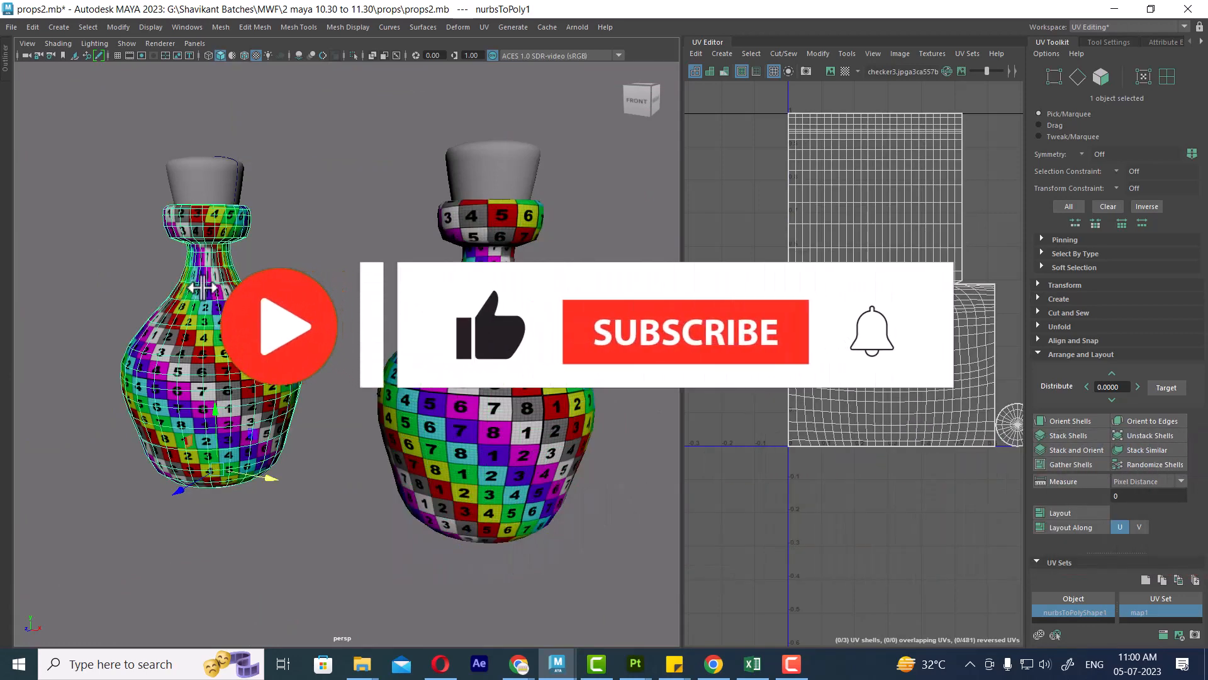
alt+drag(203, 288, 231, 291)
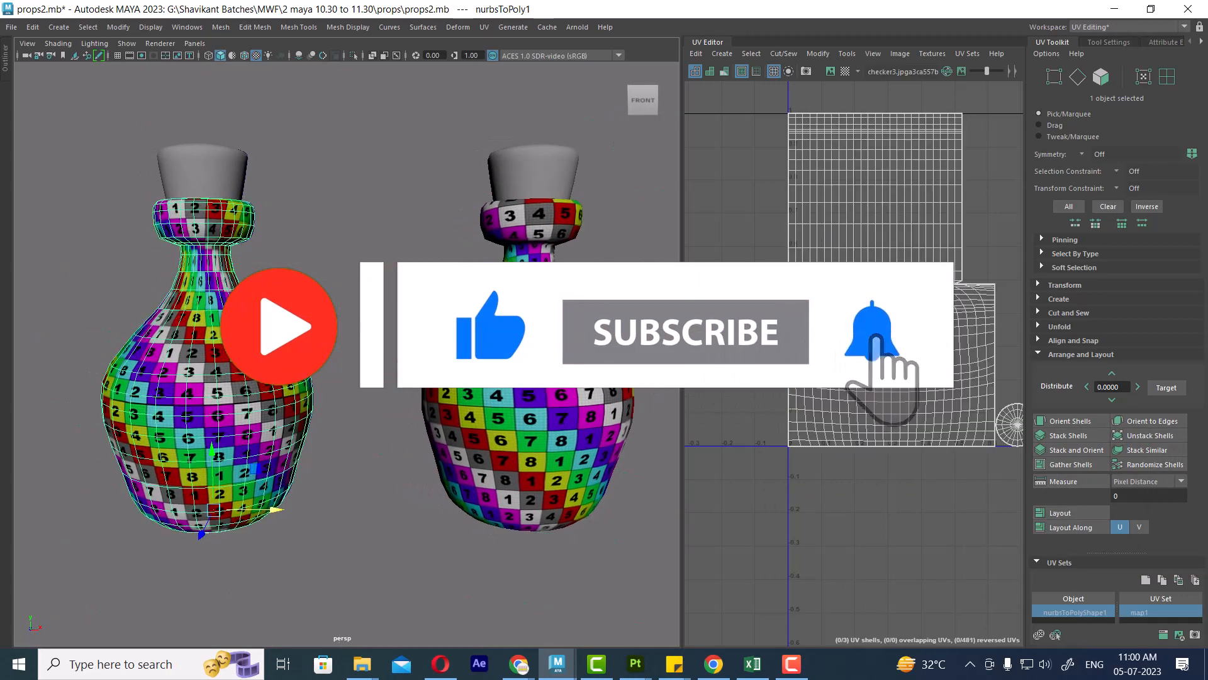
alt+middle_drag(337, 315, 390, 312)
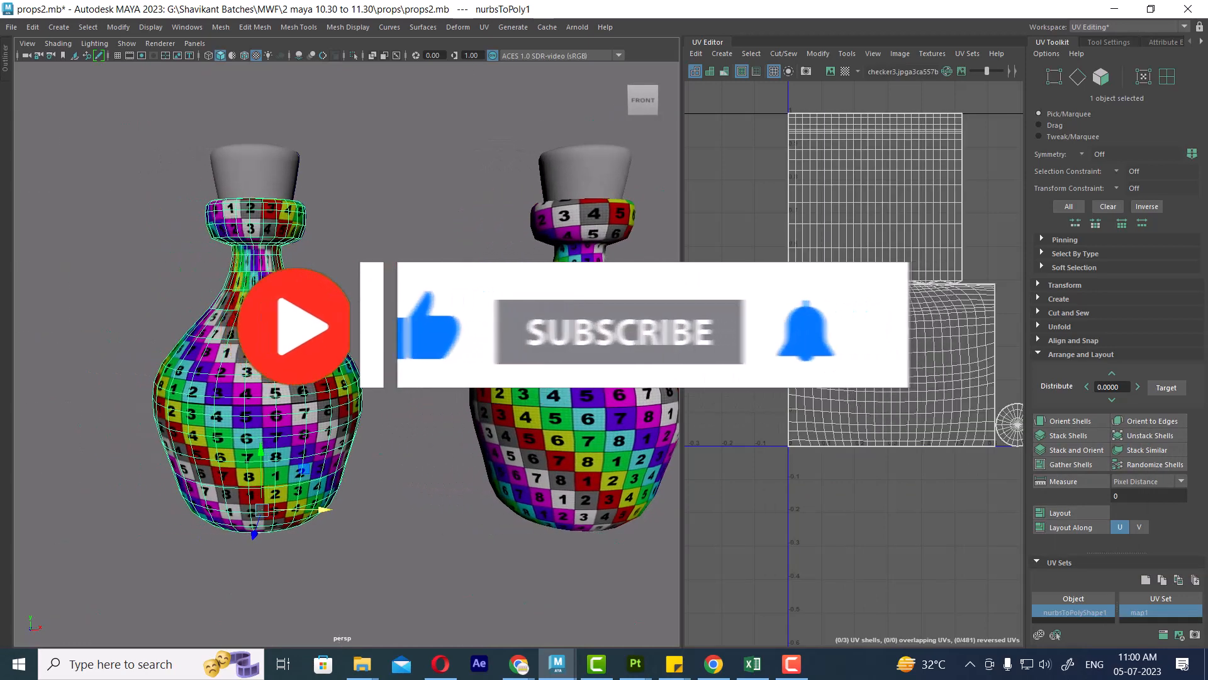
scroll(878, 303, down, 2)
right_drag(842, 199, 687, 184)
click(850, 184)
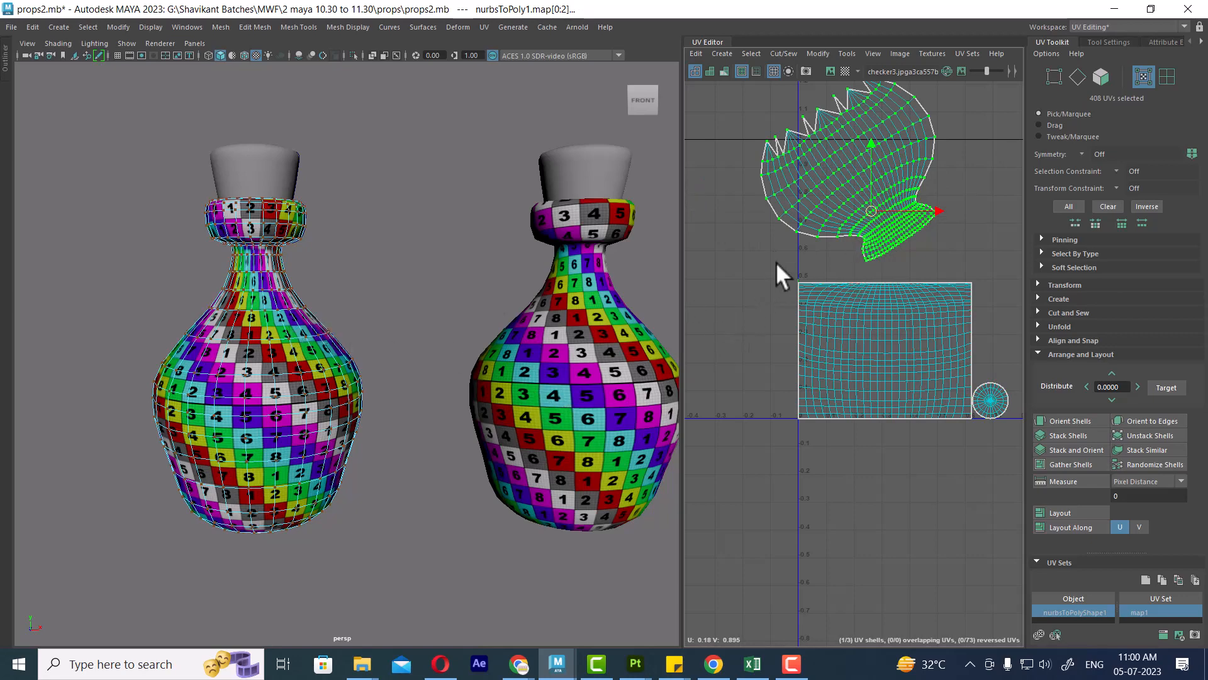
Select all UVs of the first vase and lay its shells out again
alt+right_drag(887, 352, 792, 296)
right_click(824, 235)
right_click(791, 299)
drag(984, 230, 878, 467)
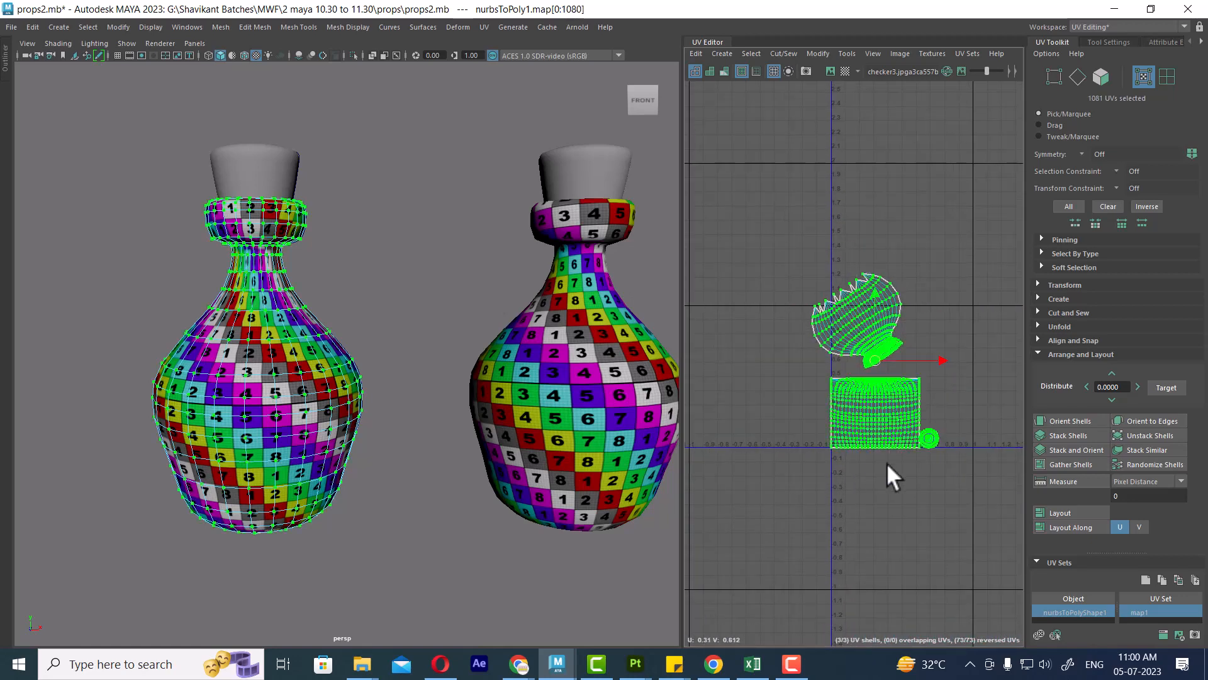
click(1071, 509)
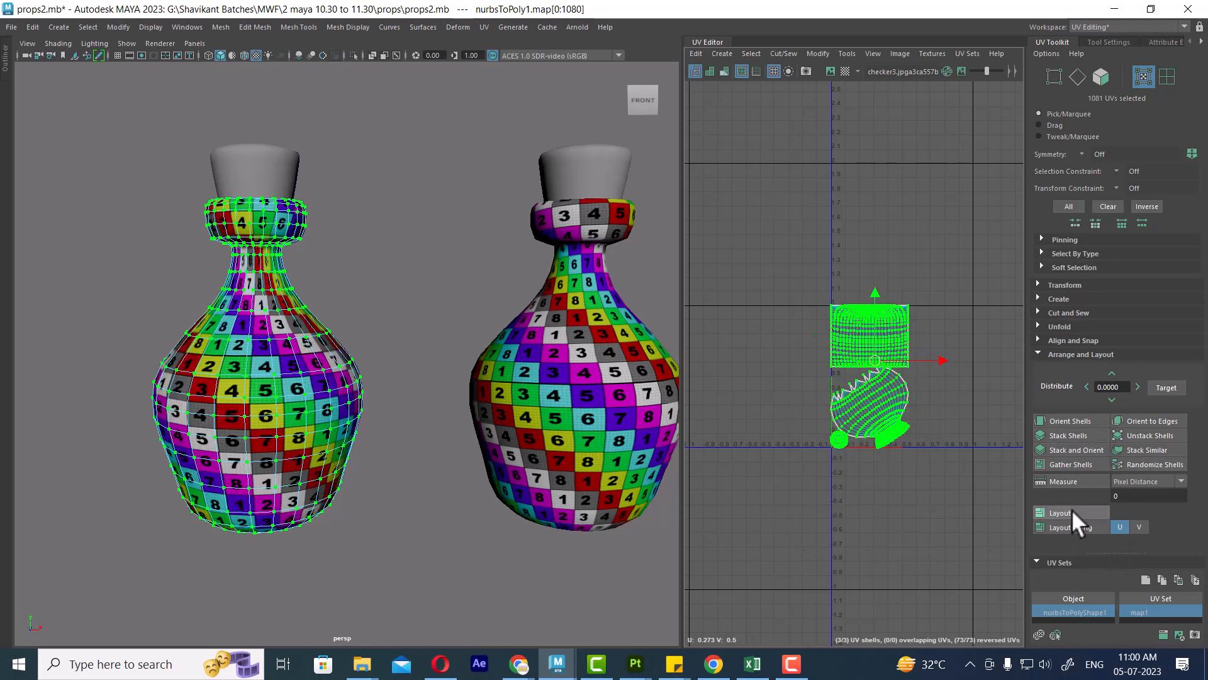
Rotate the first vase's jagged-edged UV shell upright and move it clear of the round bottom shell
alt+right_drag(794, 403, 837, 463)
alt+middle_drag(837, 462, 750, 277)
alt+right_drag(750, 277, 881, 379)
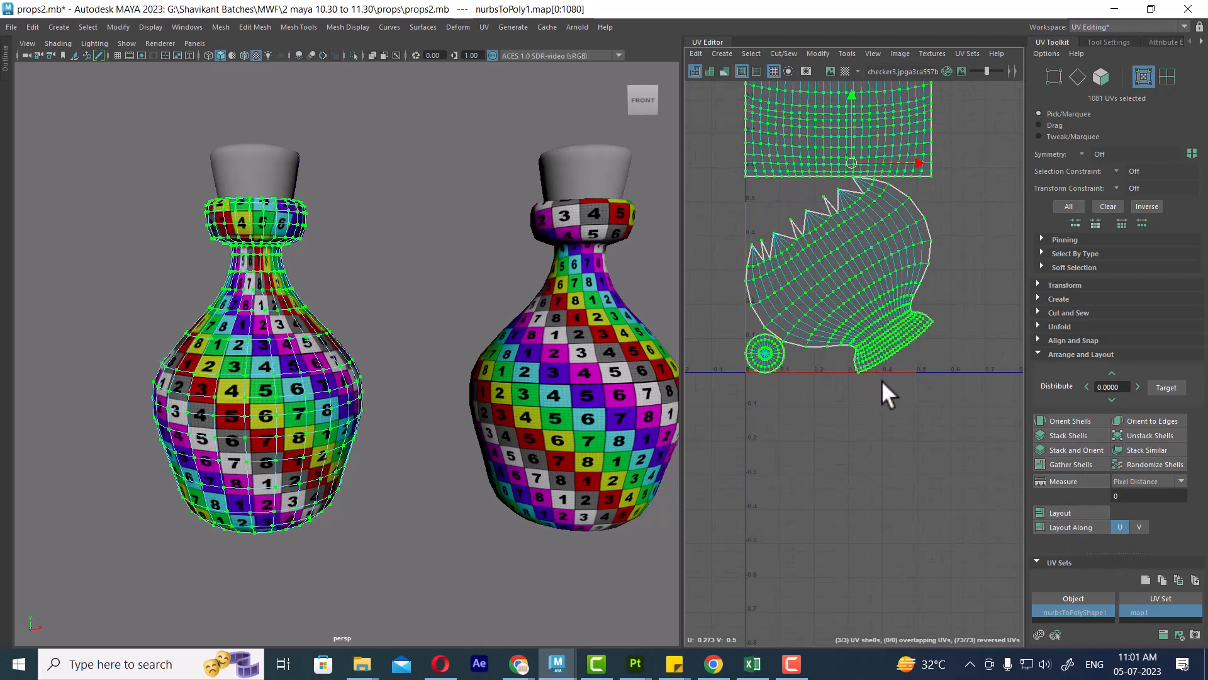
click(850, 301)
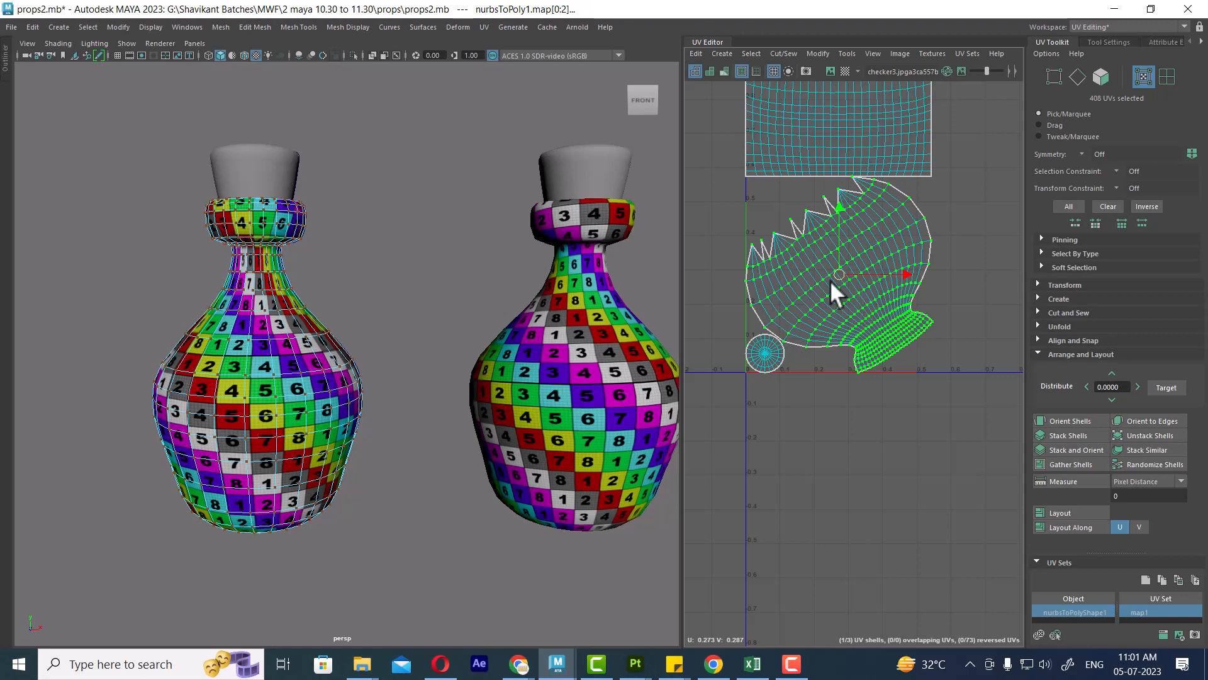
key(e)
drag(896, 240, 672, 244)
key(w)
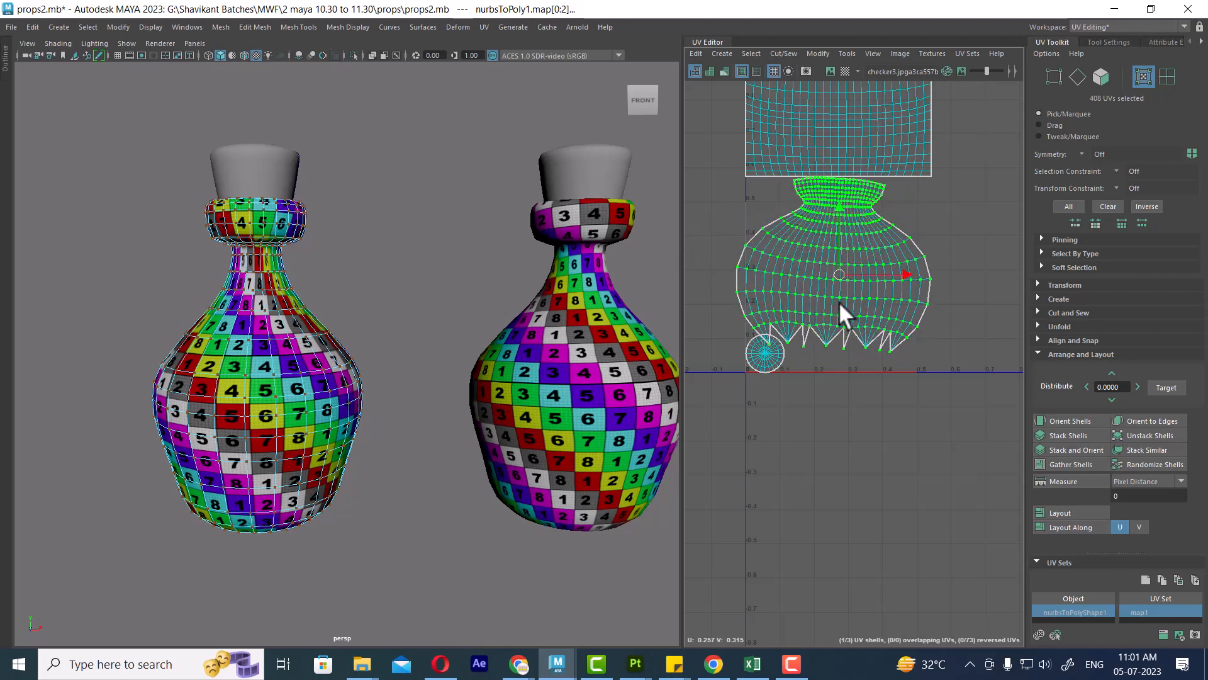
drag(843, 274, 883, 288)
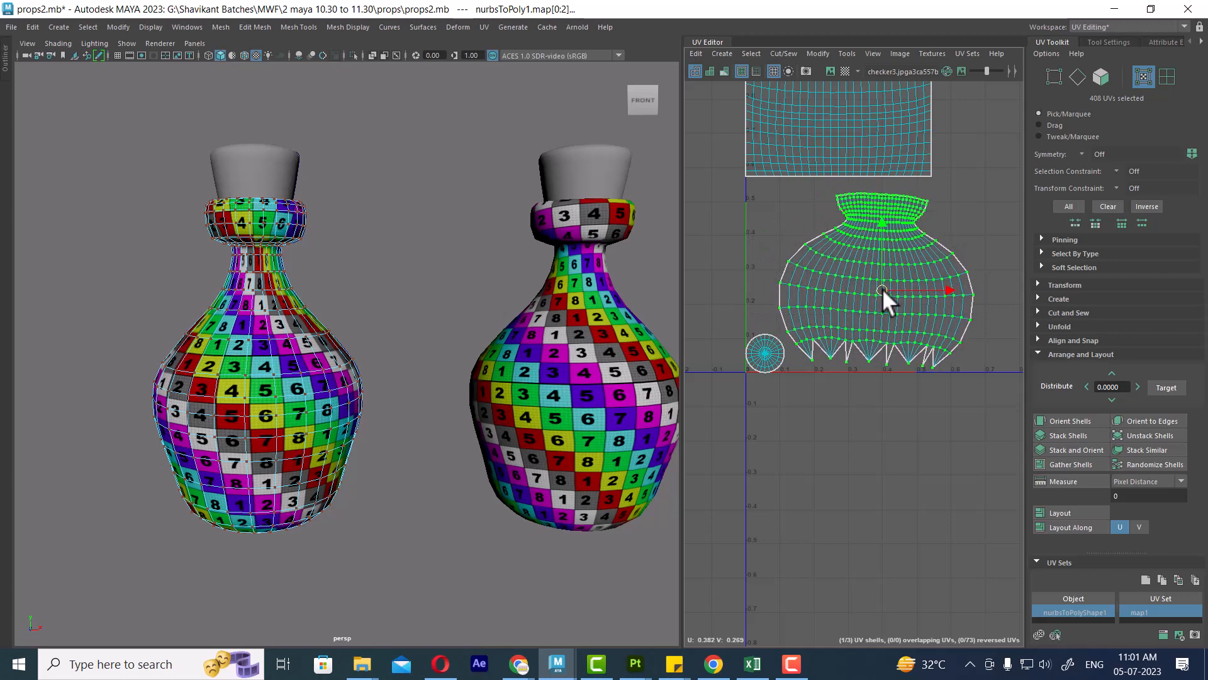
Return to object mode and select the first vase's stopper to show its UVs
scroll(355, 426, down, 2)
right_drag(454, 355, 493, 280)
click(388, 376)
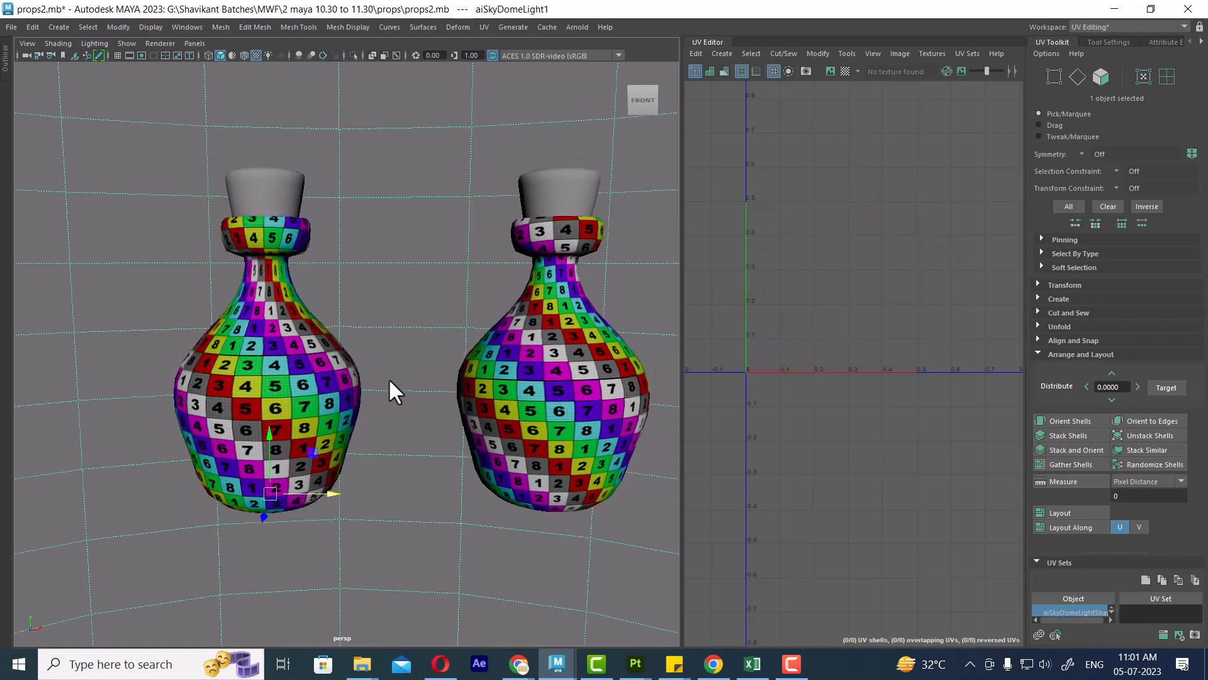
scroll(368, 391, up, 2)
scroll(368, 391, up, 1)
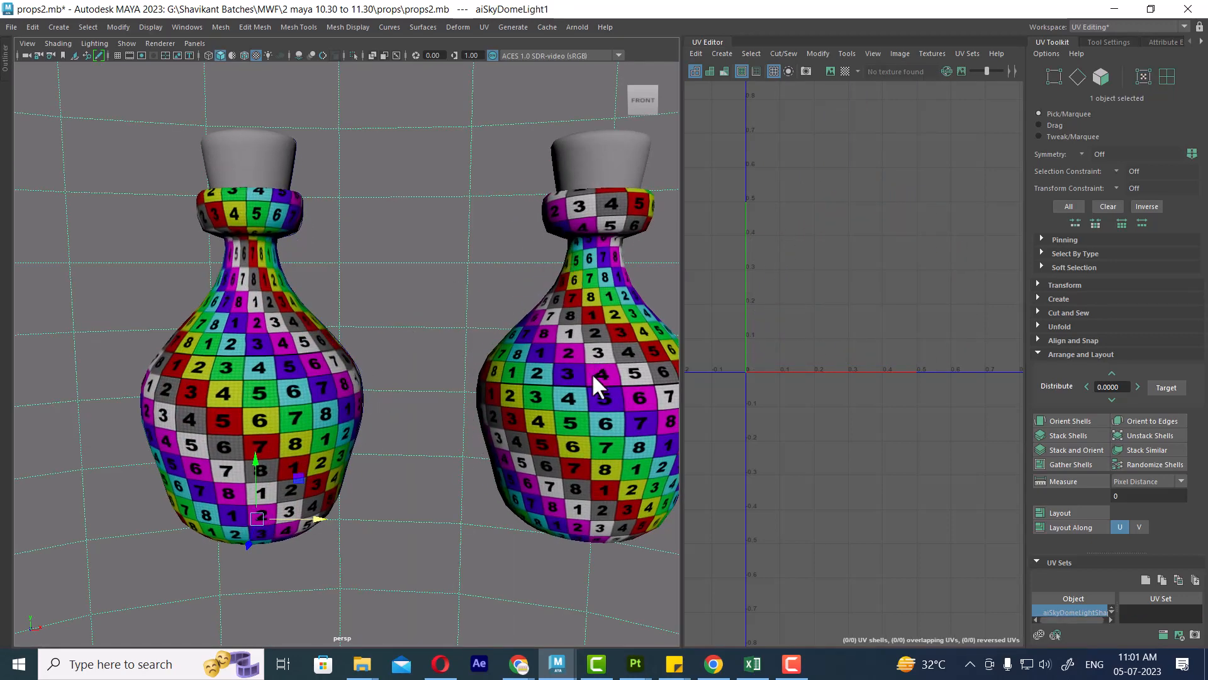
scroll(577, 378, down, 2)
click(230, 190)
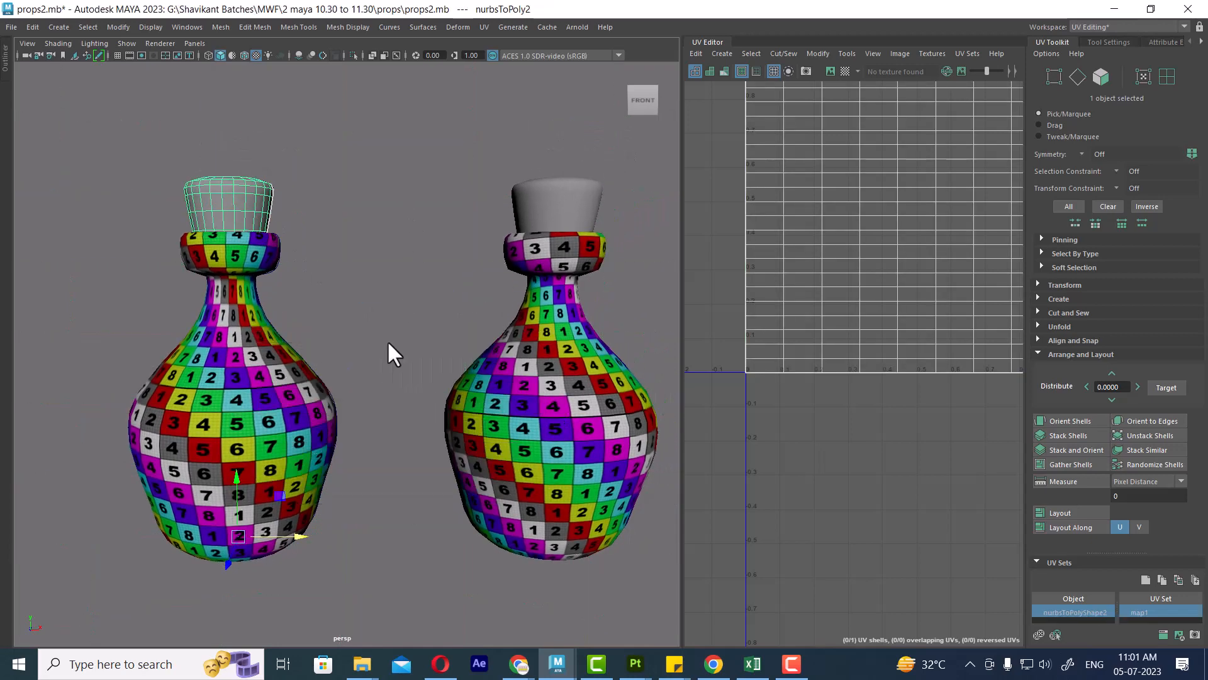
scroll(387, 340, down, 2)
scroll(935, 365, down, 3)
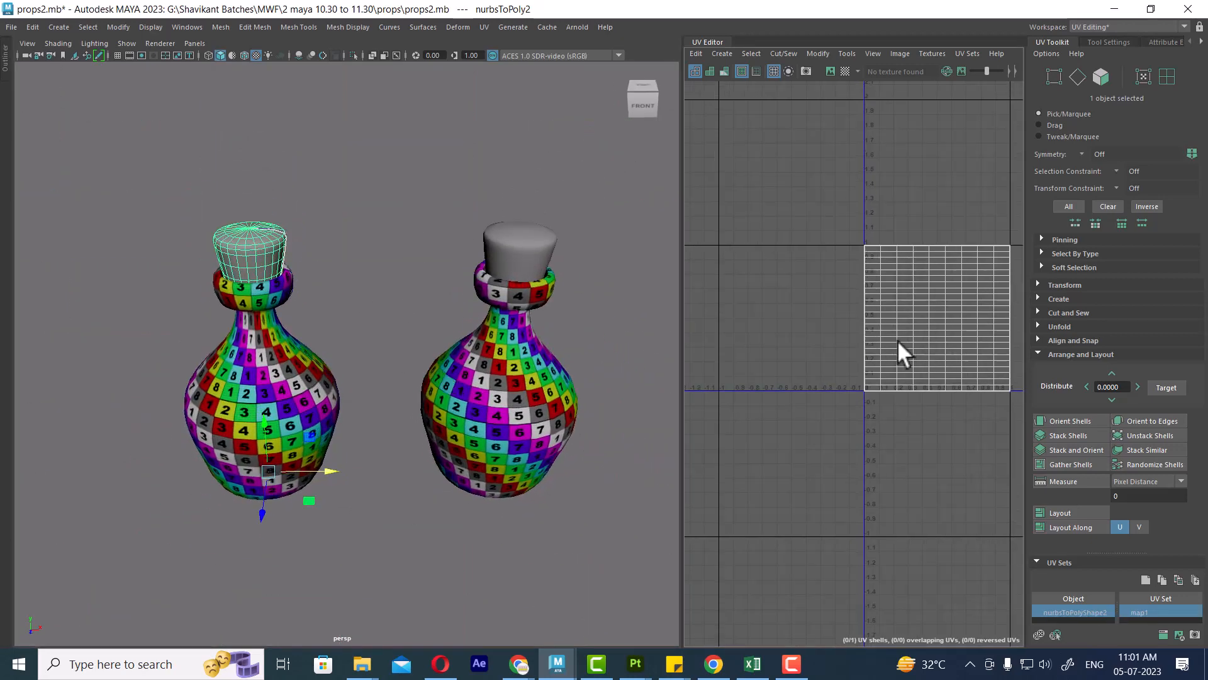
Apply a cylindrical UV projection to the first vase's stopper with the current mapping options
alt+middle_drag(897, 340, 841, 348)
scroll(300, 250, up, 1)
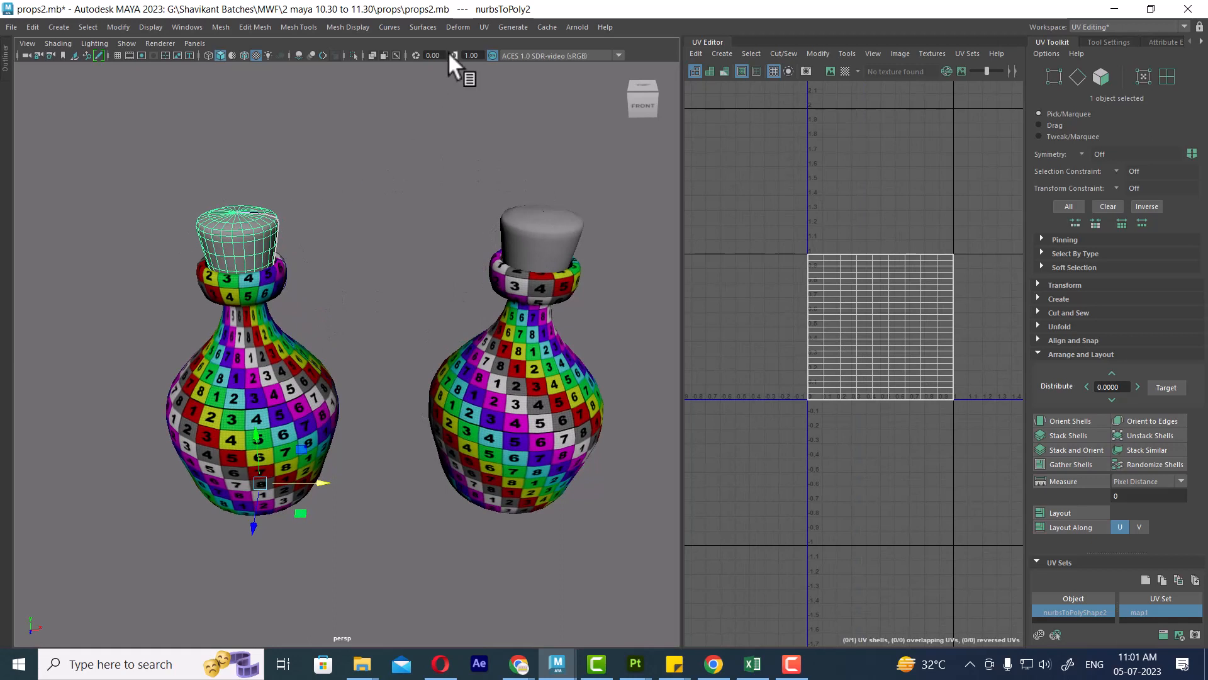
click(485, 28)
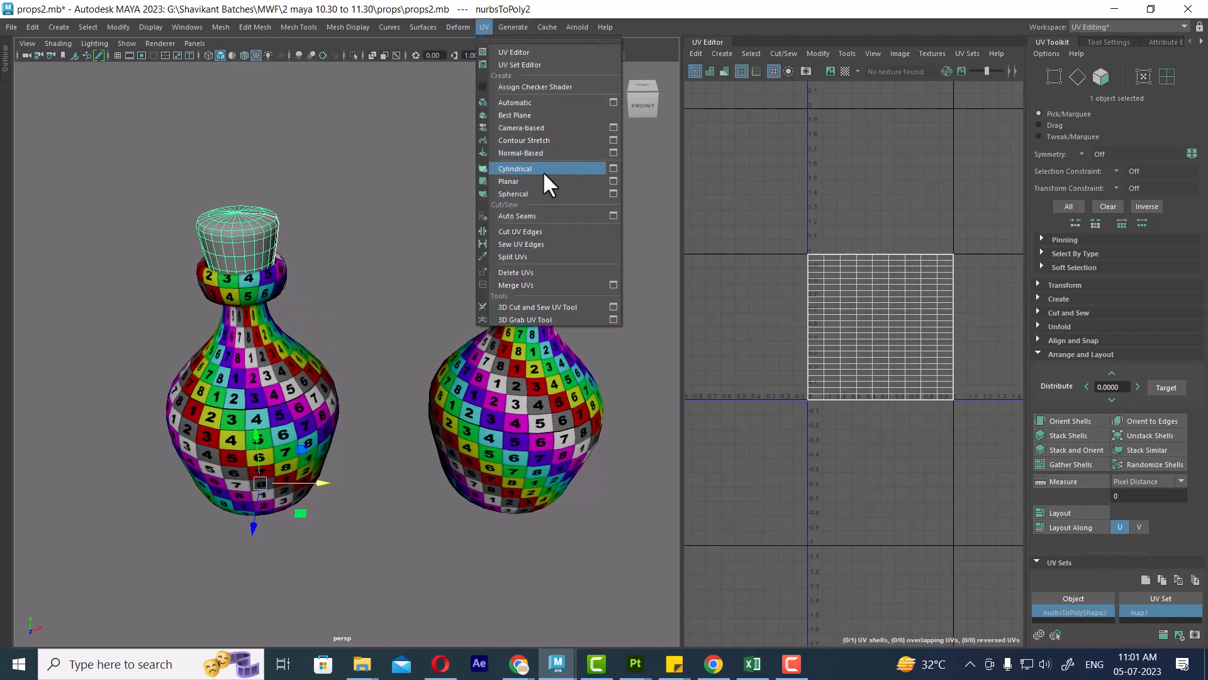
click(614, 169)
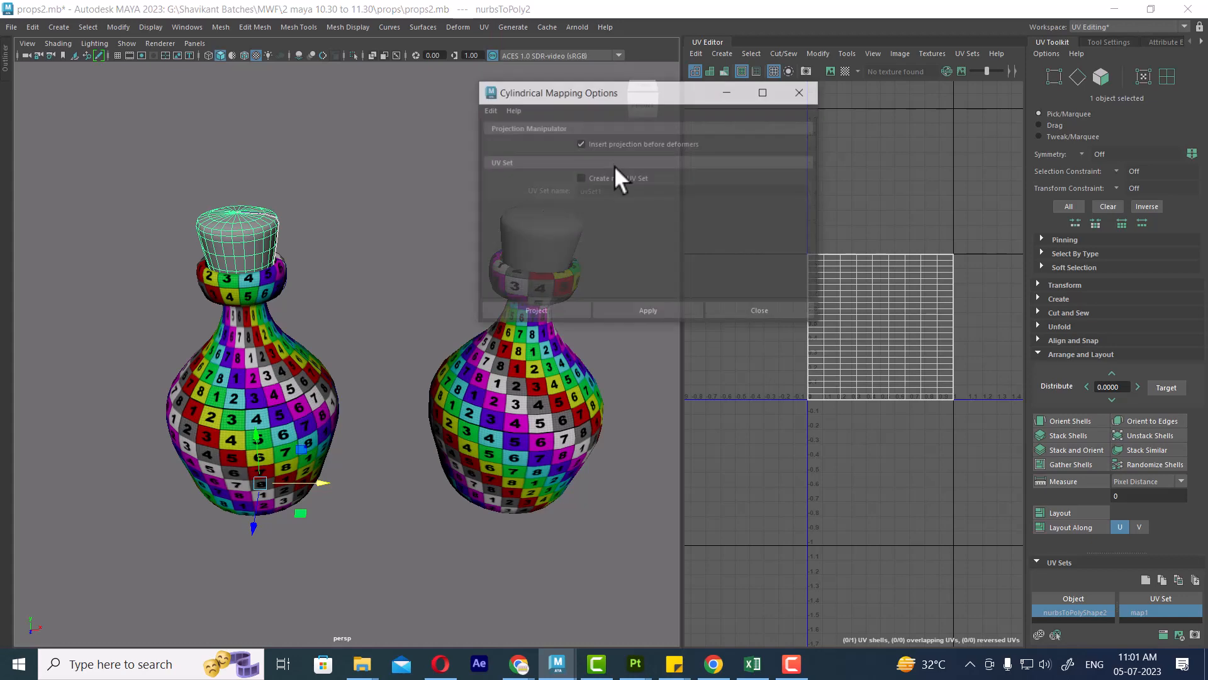
click(648, 310)
Adjust the cylindrical projection's sweep around the stopper until its side UVs span the width of the 0–1 tile
alt+middle_drag(304, 311, 341, 392)
alt+right_drag(341, 392, 367, 375)
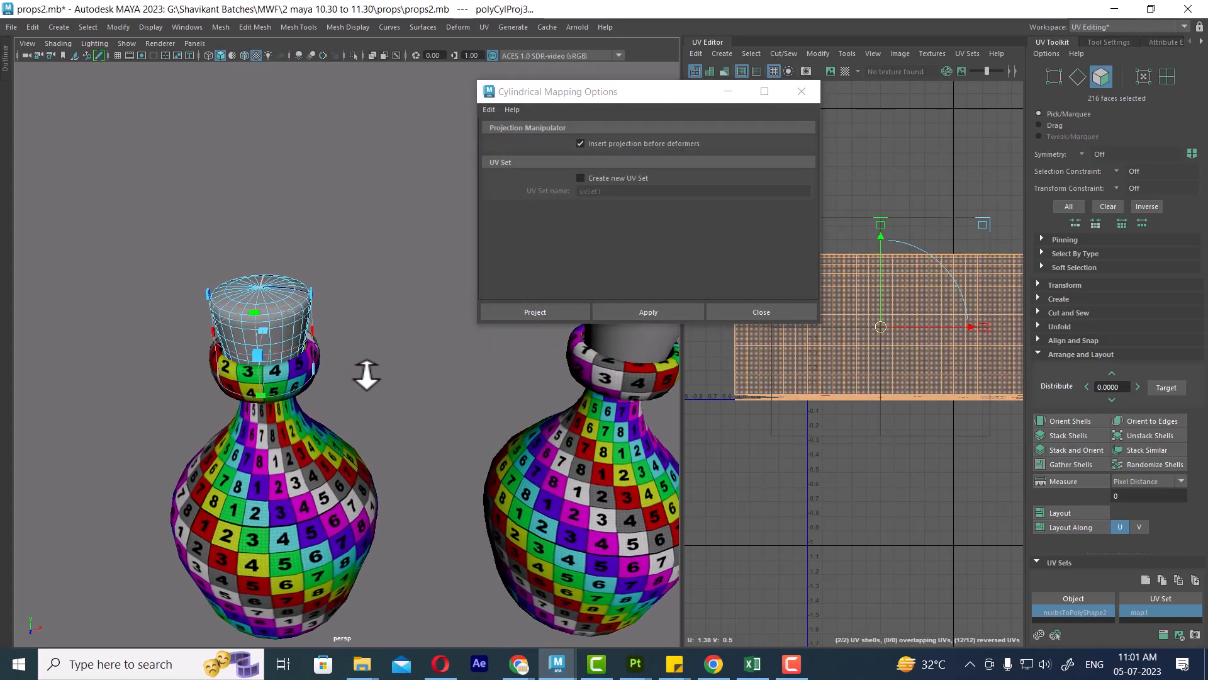
alt+drag(367, 375, 312, 390)
drag(286, 316, 668, 87)
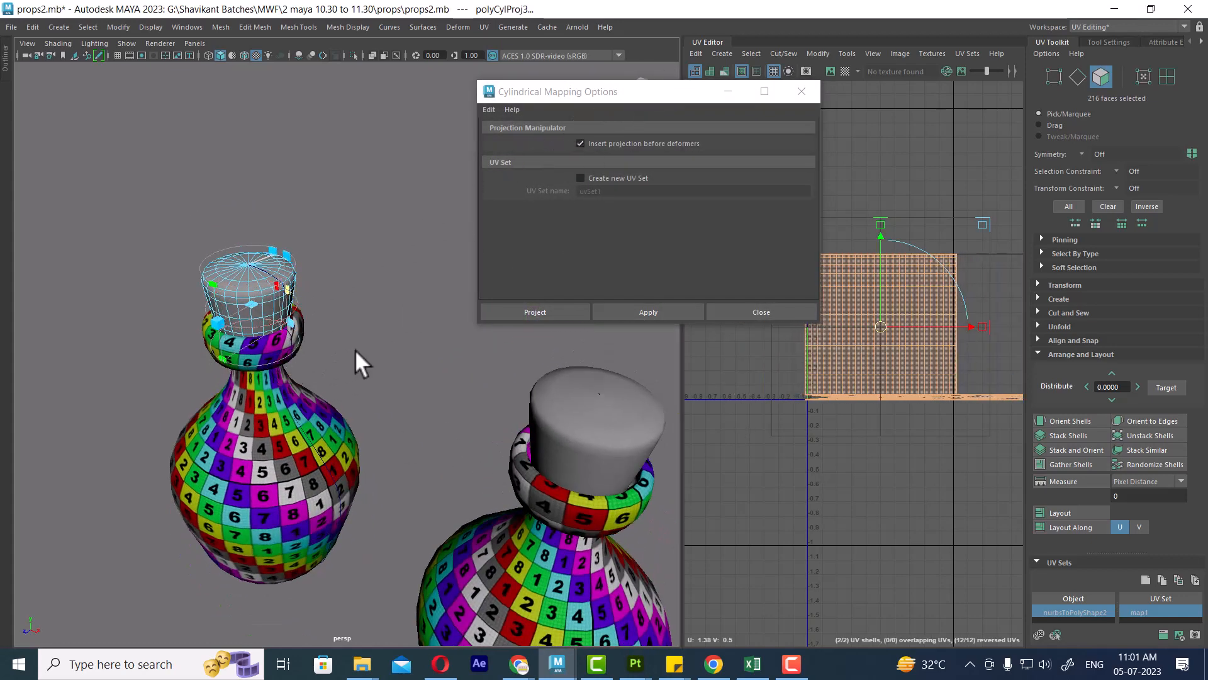
alt+drag(356, 362, 299, 383)
alt+middle_drag(299, 384, 331, 360)
alt+drag(367, 248, 340, 263)
alt+middle_drag(340, 263, 279, 272)
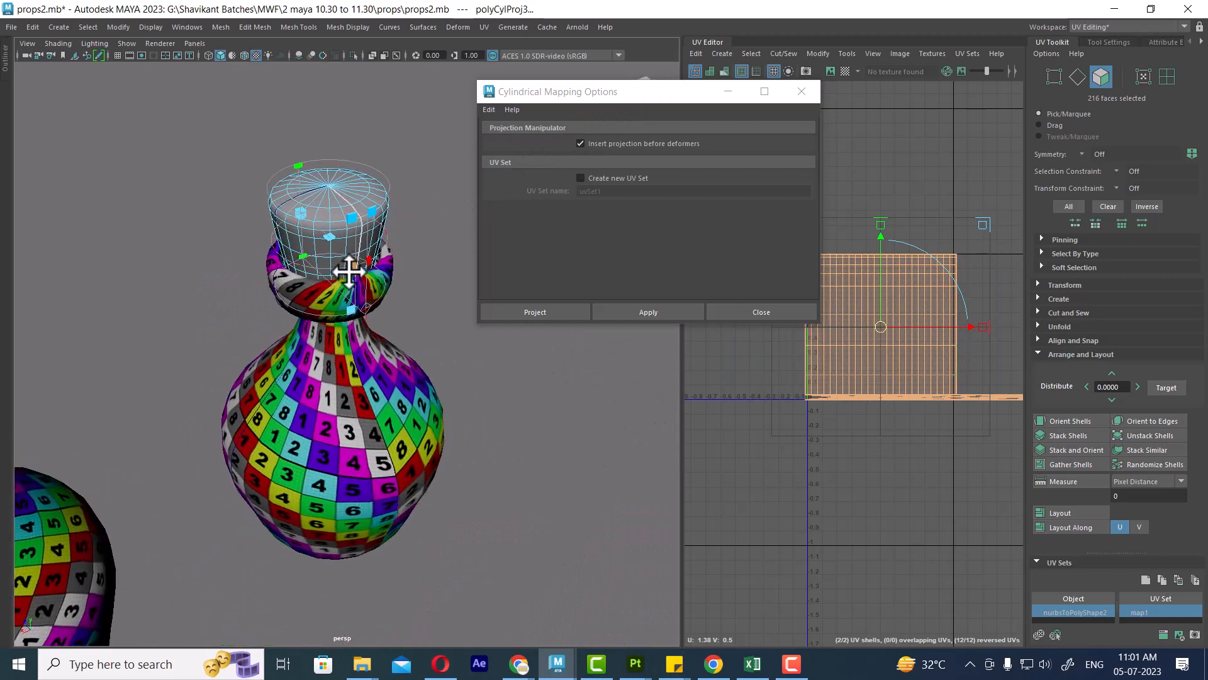
drag(355, 267, 462, 264)
alt+drag(311, 251, 342, 241)
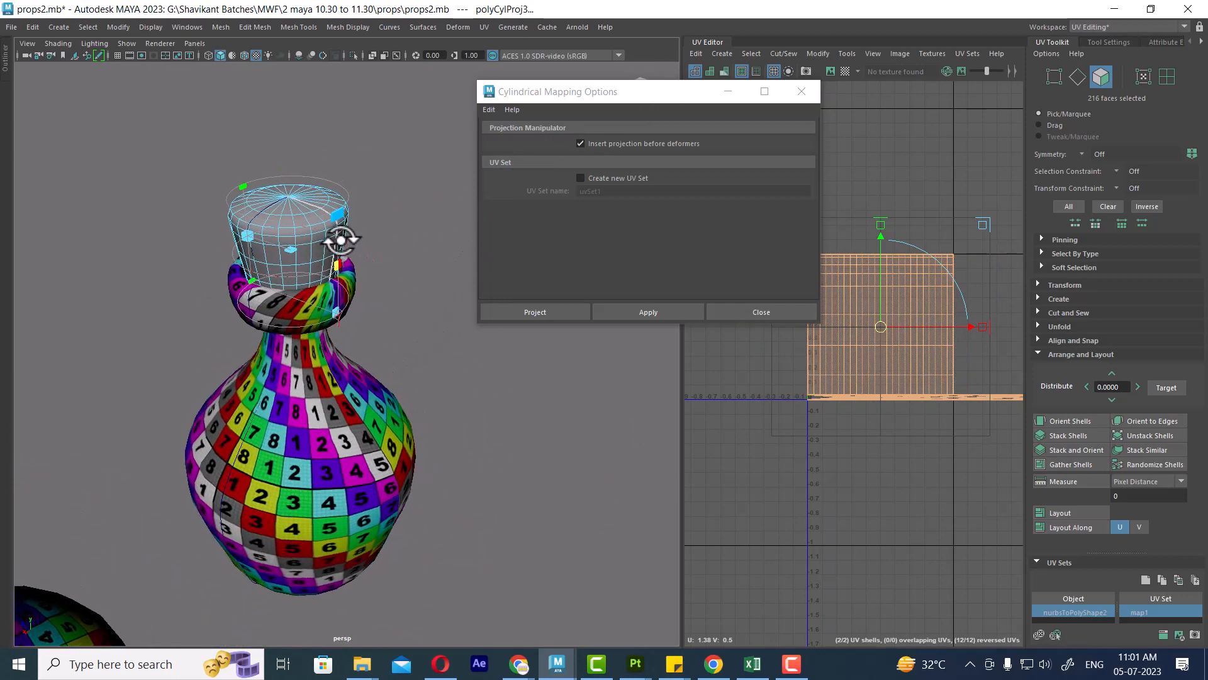
Return to object mode, hide everything except the stopper and close the cylindrical mapping options
right_drag(298, 209, 399, 146)
click(399, 146)
click(278, 267)
key(alt+h)
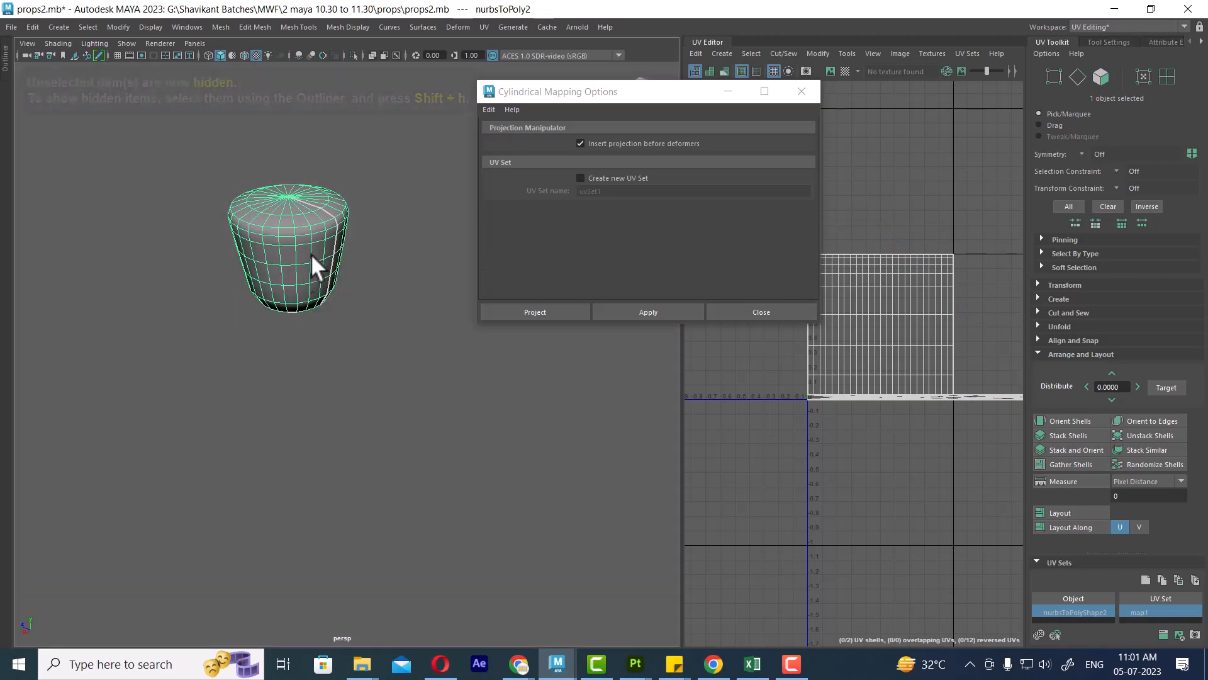
alt+drag(311, 254, 264, 303)
alt+middle_drag(264, 303, 291, 337)
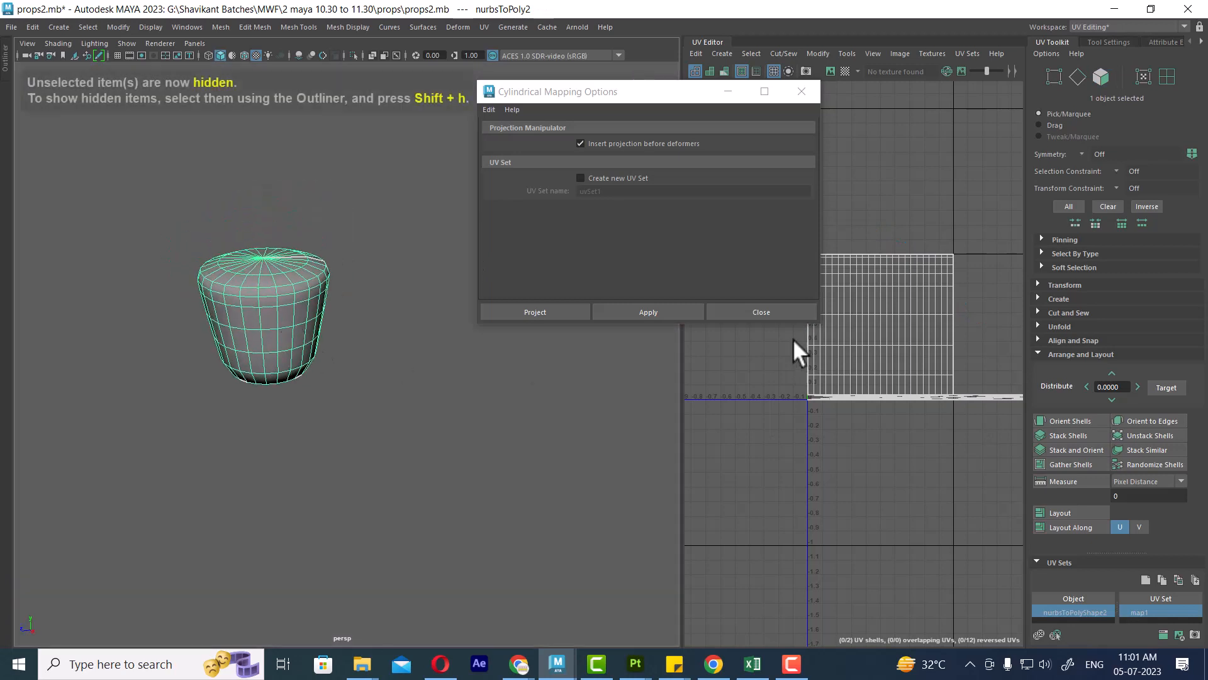
click(761, 313)
In the front view, select the stopper's rounded top faces and its bottom cap faces, leaving all side rows unselected
drag(400, 358, 414, 301)
key(f)
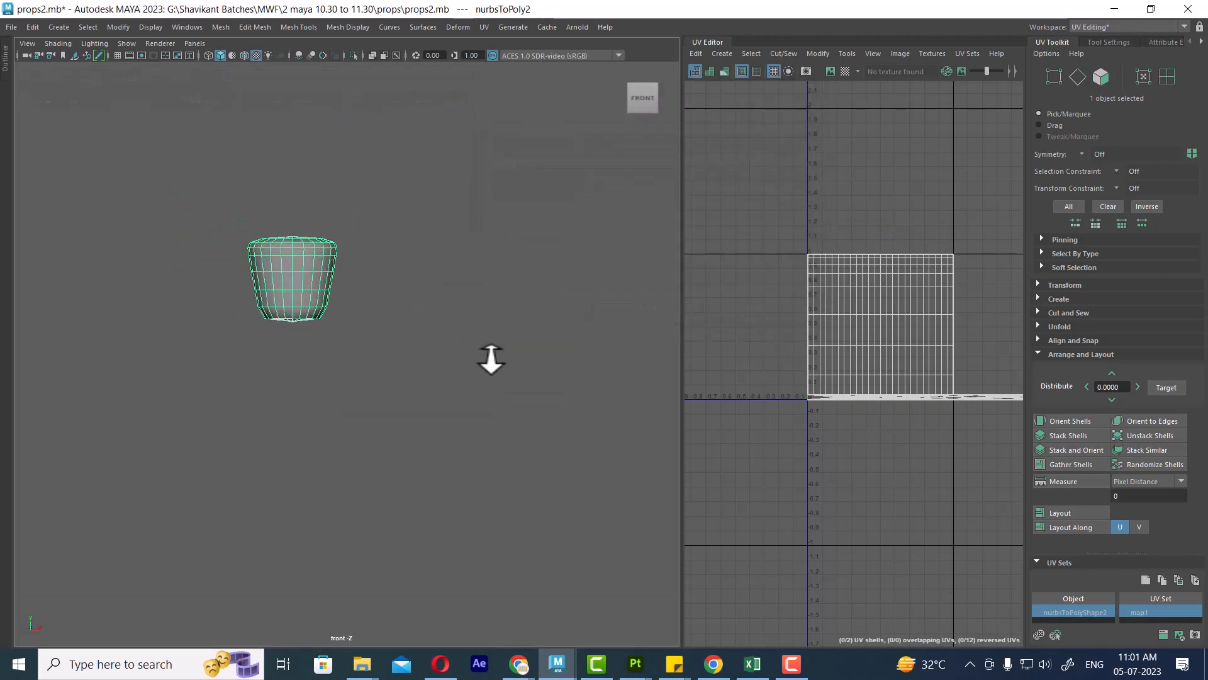
key(ctrl+F11)
drag(558, 228, 225, 286)
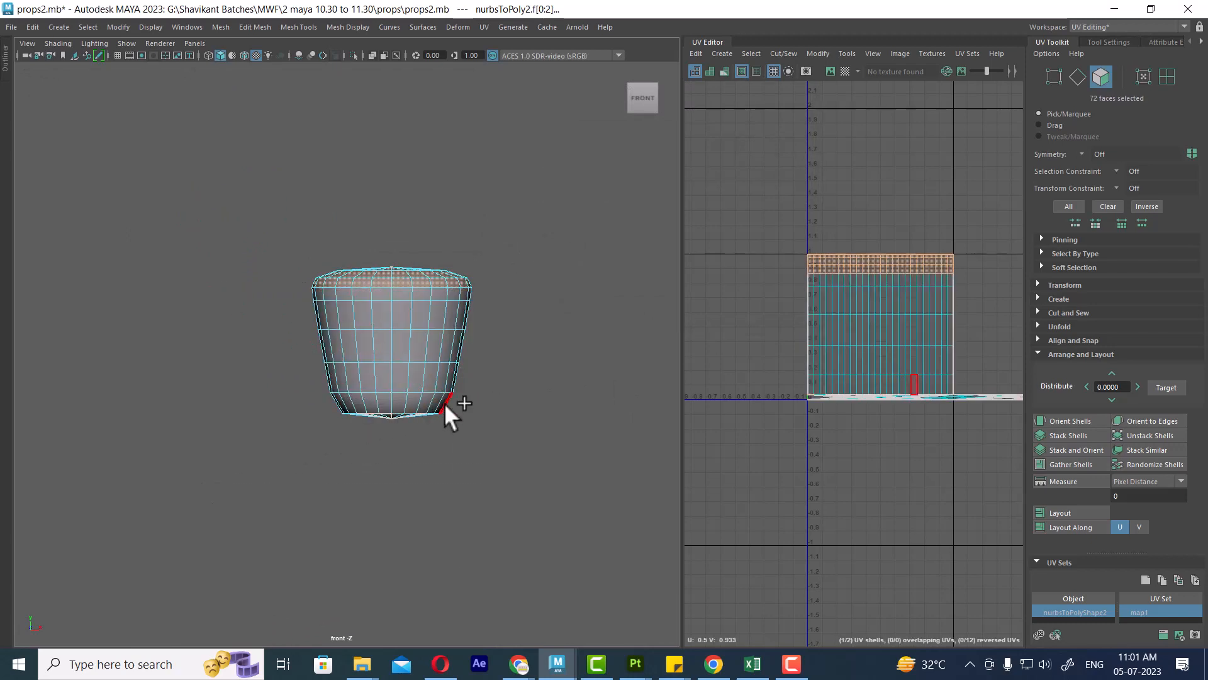
shift+drag(460, 403, 124, 498)
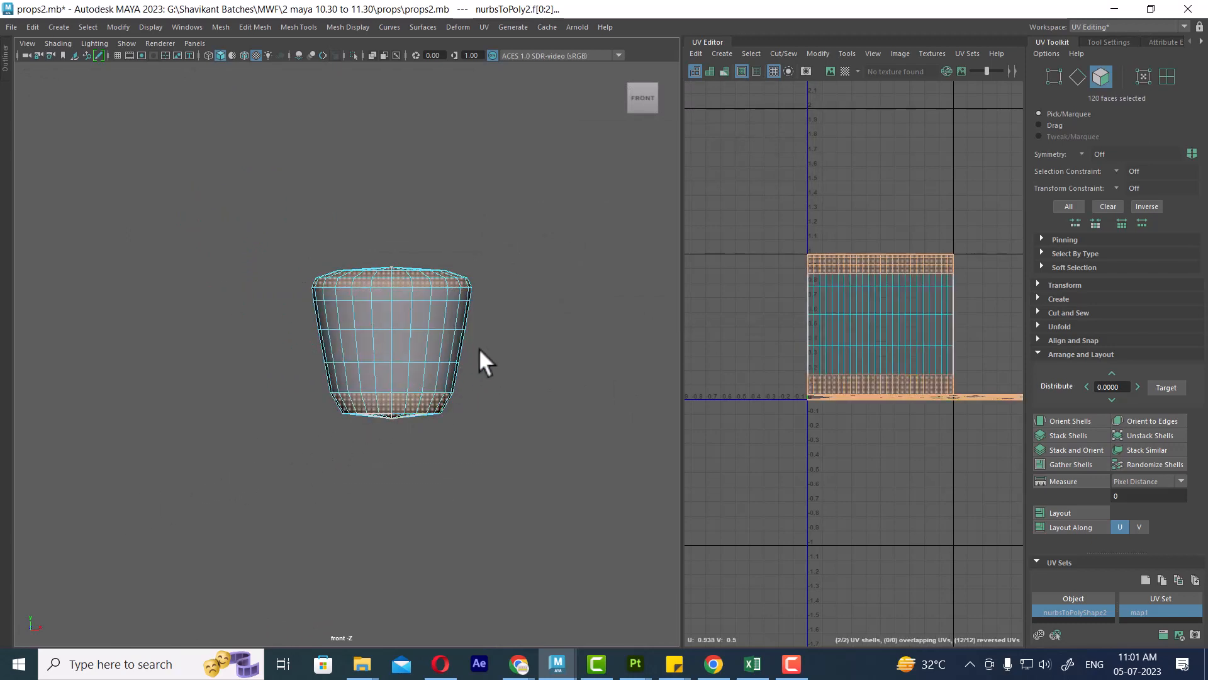
ctrl+drag(481, 362, 277, 410)
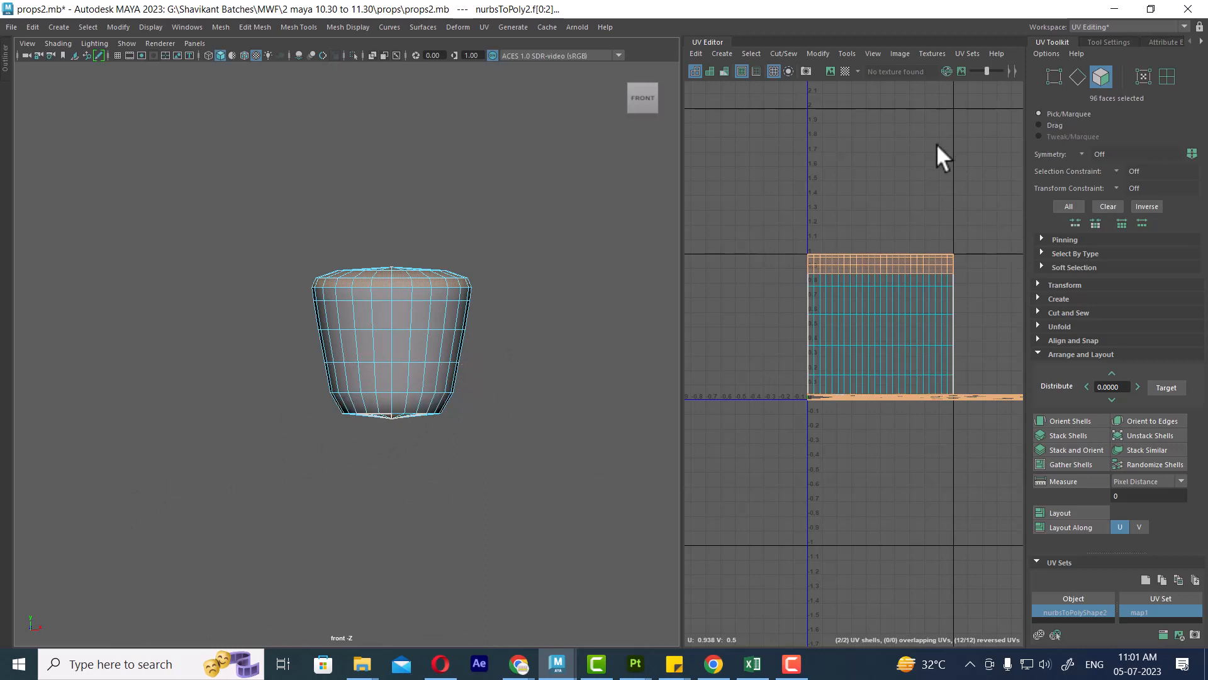
Project planar UVs from the Y axis onto the selected top and bottom cap faces of the stopper
click(483, 27)
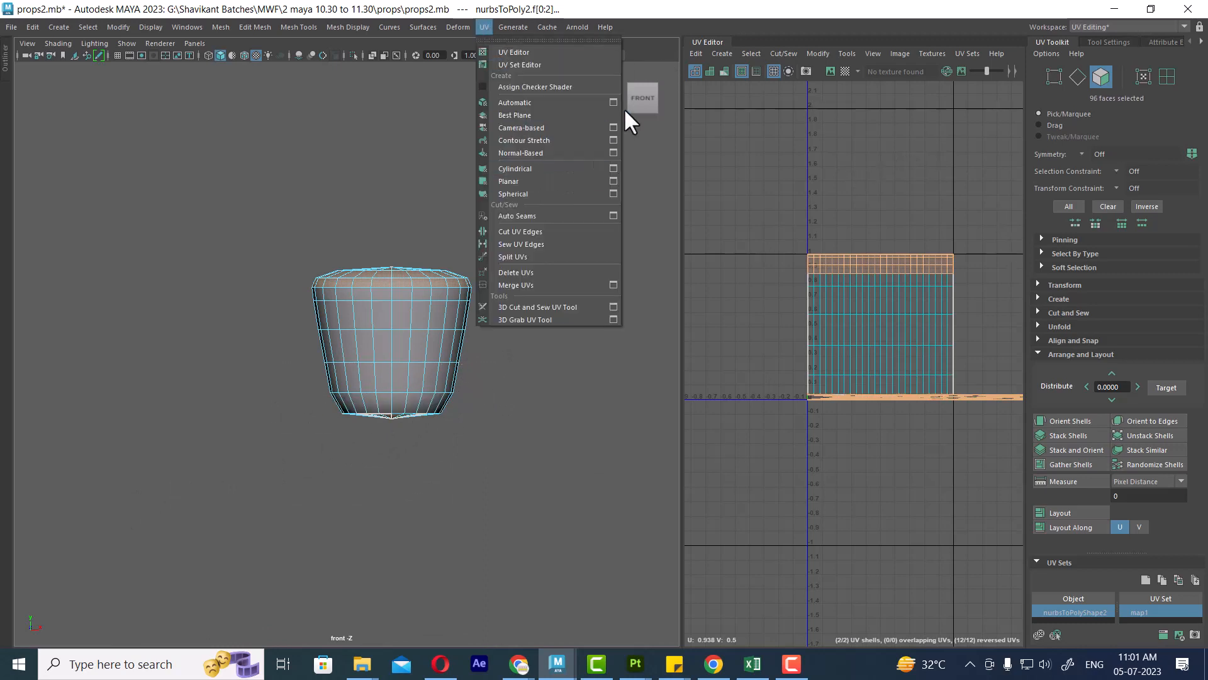
click(613, 181)
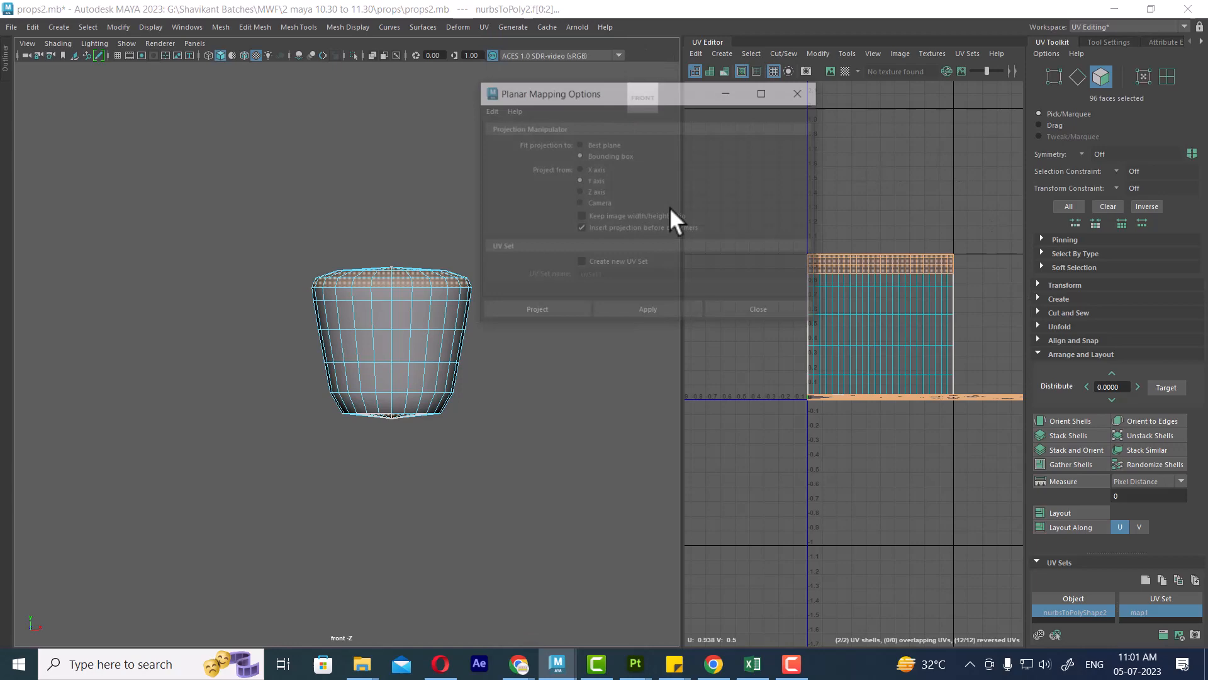
click(664, 309)
click(776, 312)
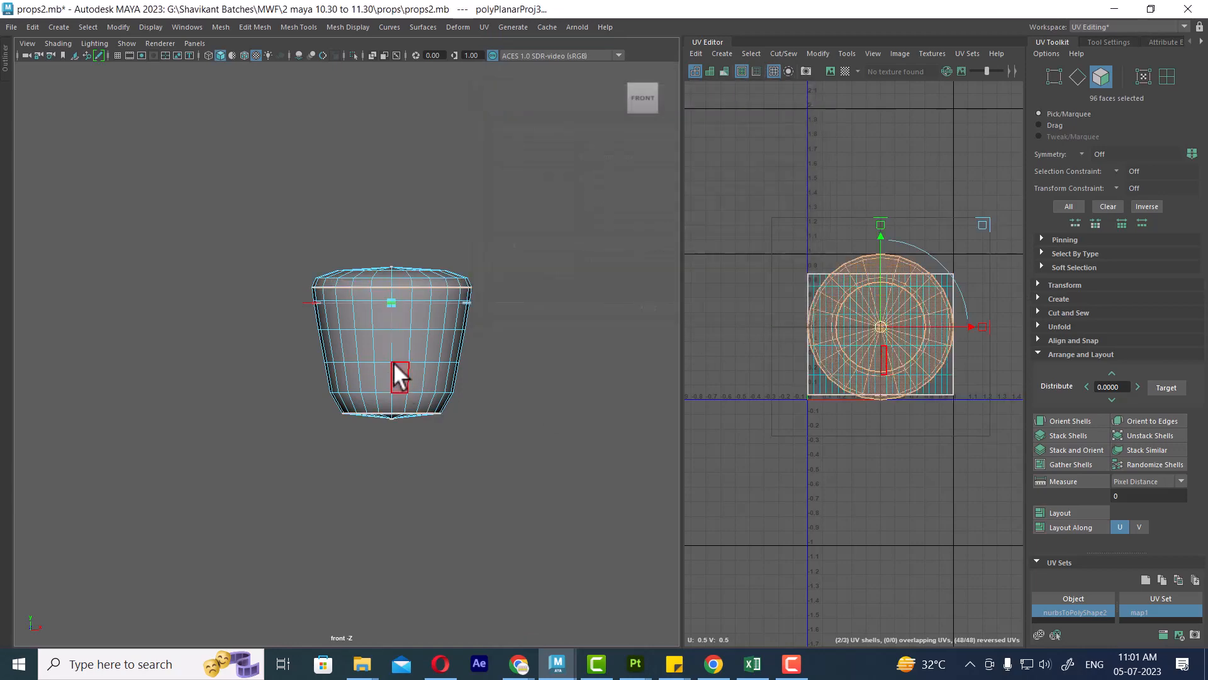
Lay out all of the stopper's UV shells and return to object mode
key(F8)
drag(560, 180, 258, 493)
right_drag(879, 322, 931, 321)
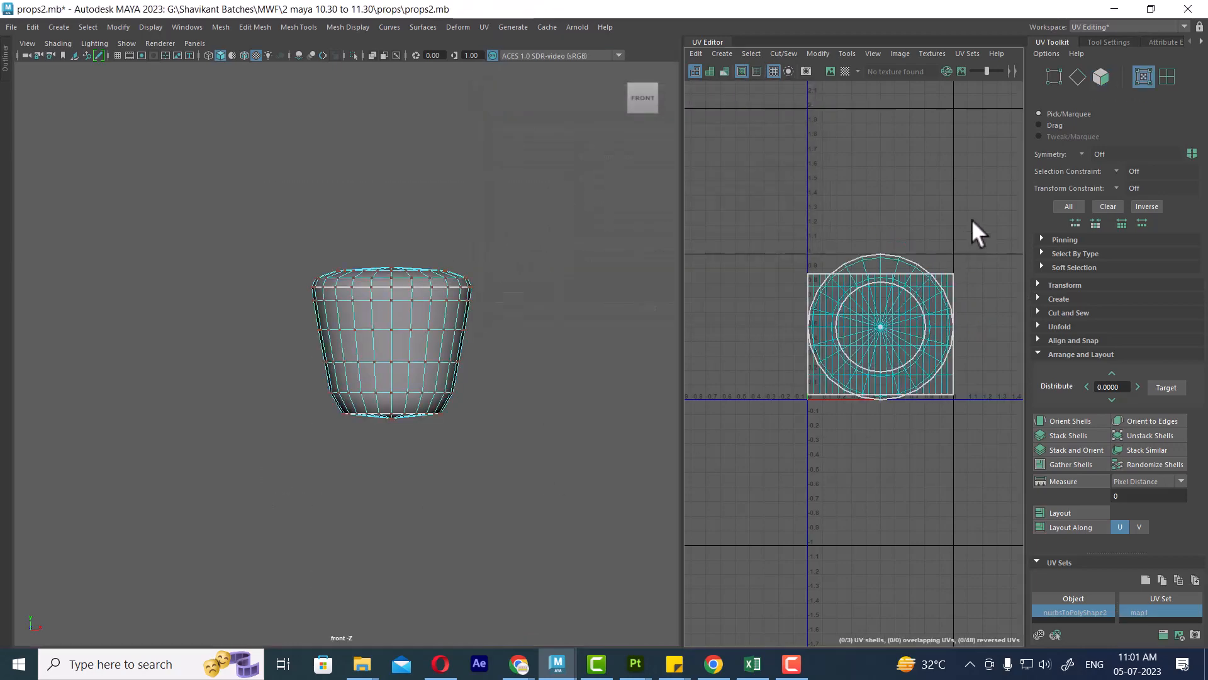
drag(988, 214, 794, 503)
shift+right_click(923, 282)
mouse_move(818, 326)
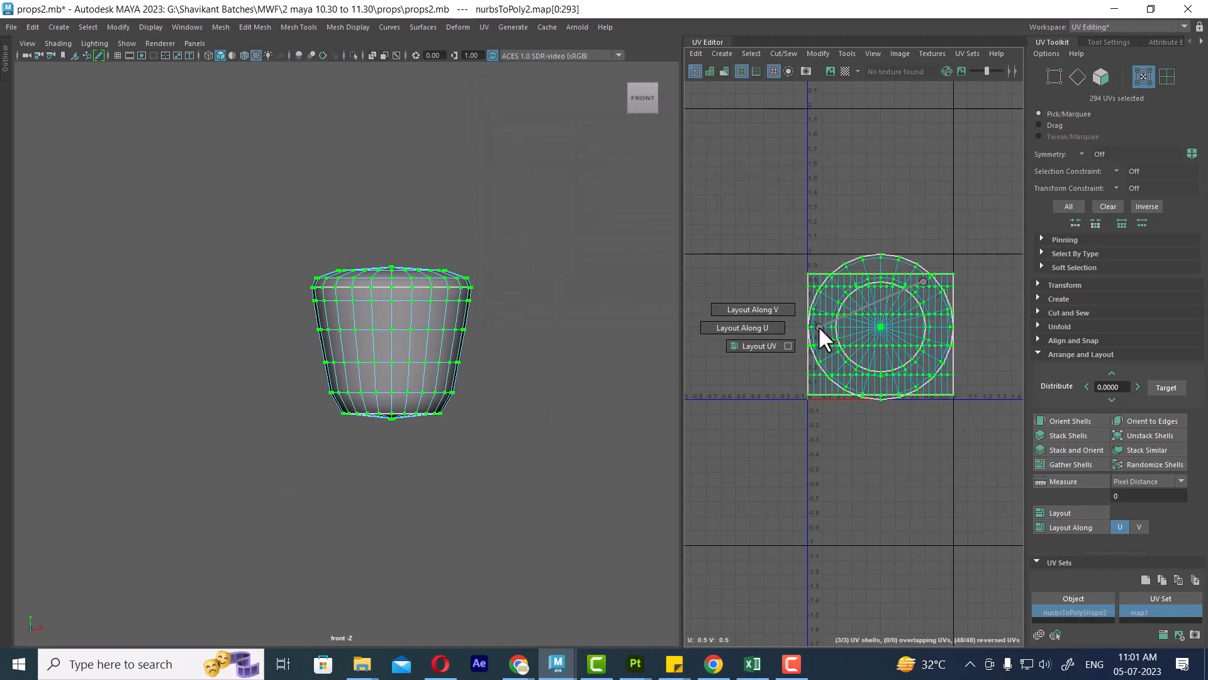
click(731, 349)
right_drag(389, 308, 531, 227)
click(531, 229)
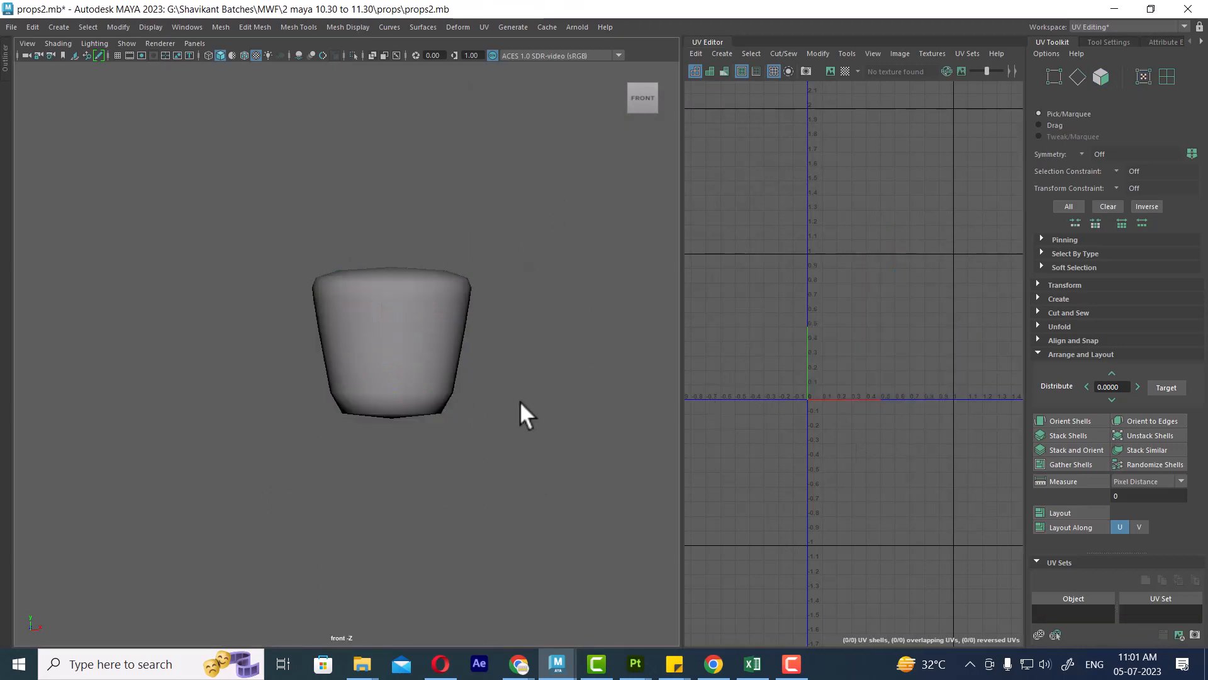
In the perspective view, show the hidden objects again and assign the existing standardSurface1 material to the stopper
key(space)
drag(517, 401, 516, 285)
scroll(584, 399, up, 3)
alt+middle_drag(461, 376, 547, 384)
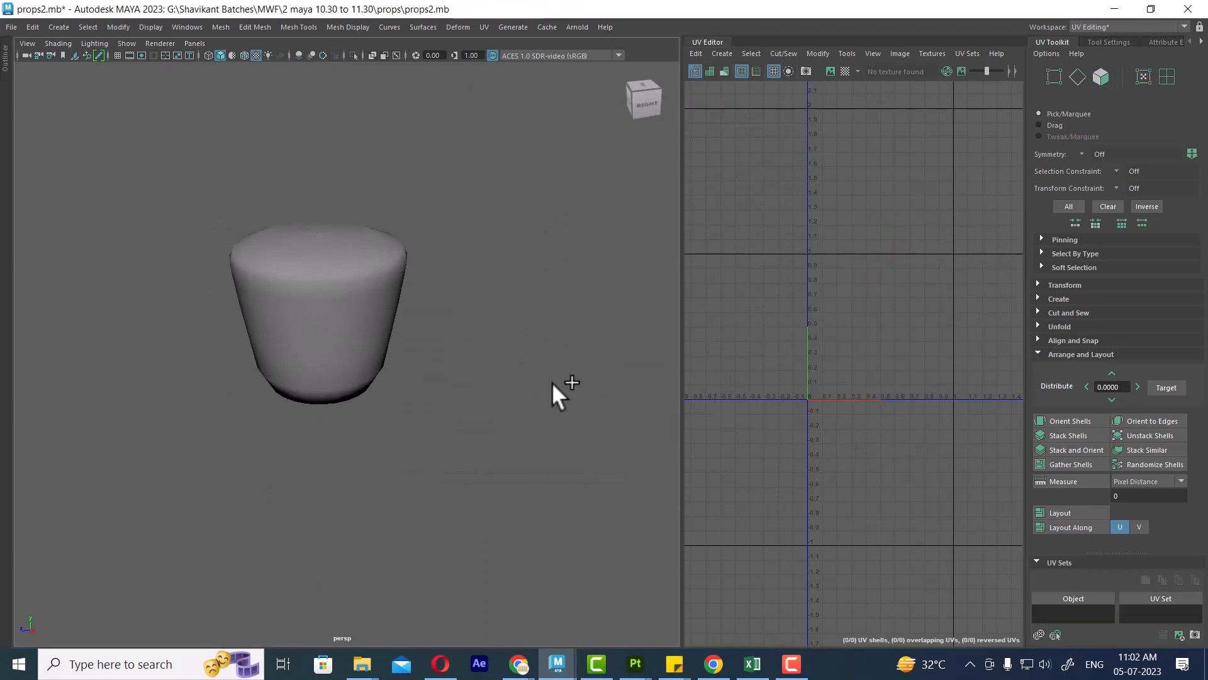
key(ctrl+1)
click(260, 289)
right_click(272, 266)
mouse_move(312, 602)
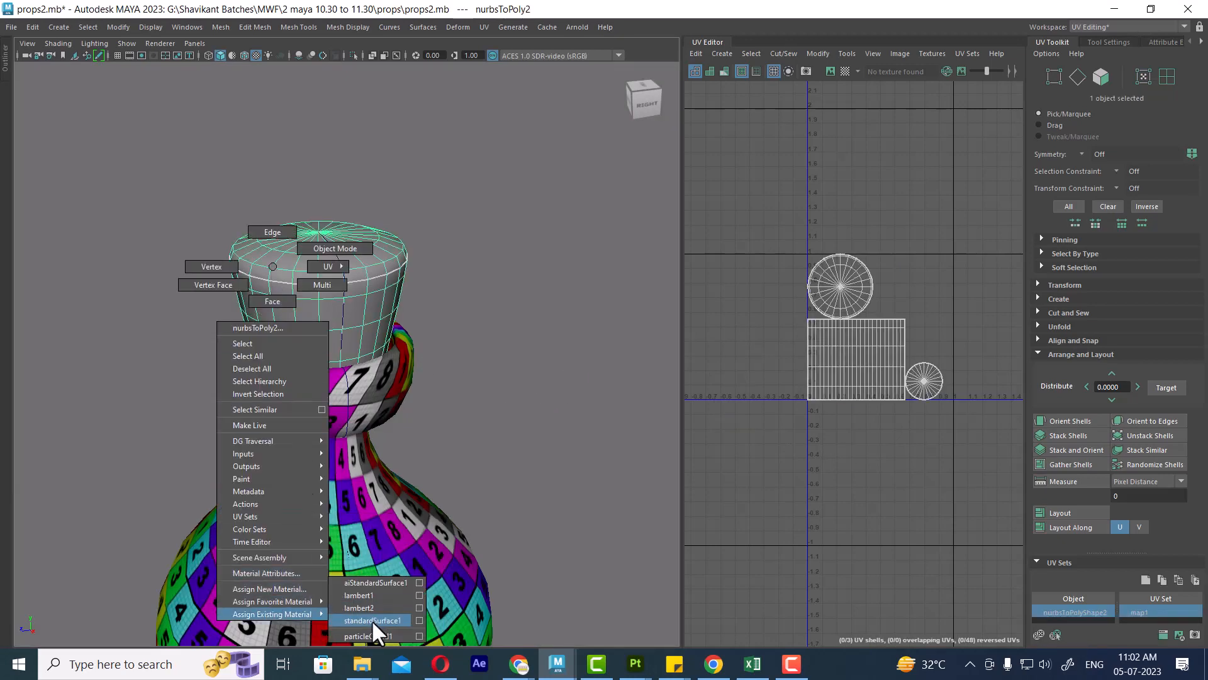
click(371, 619)
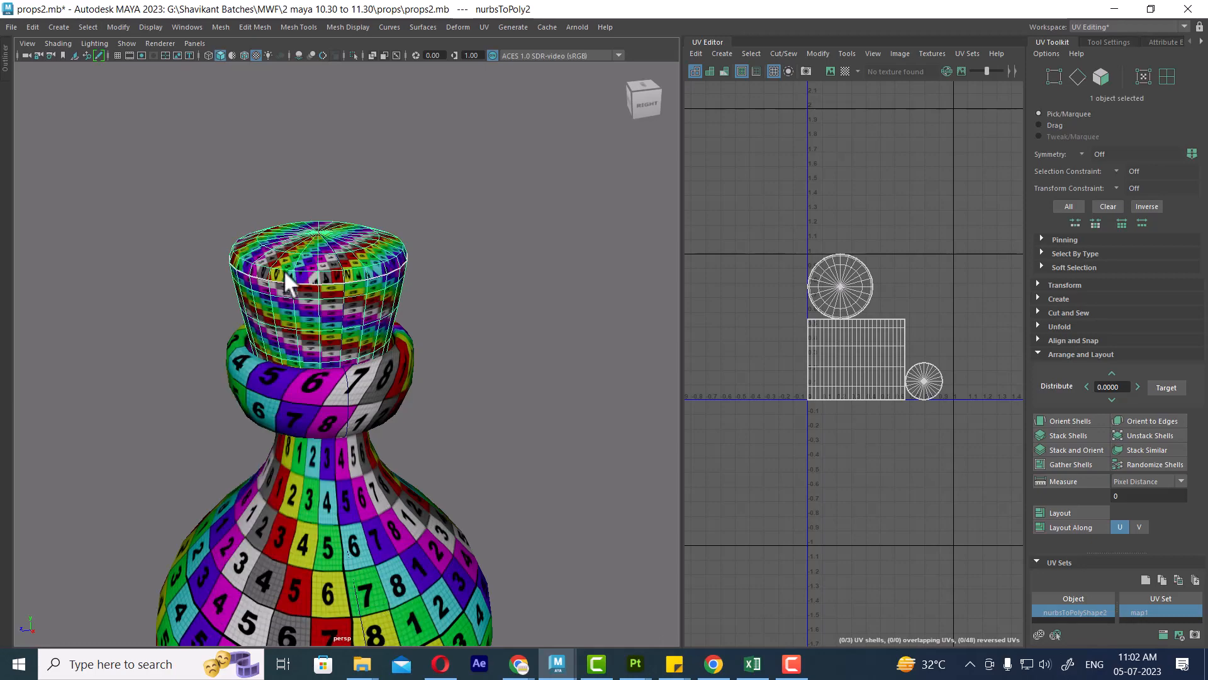
Examine the checker pattern on the stopper's top and sides for stretching, comparing it with the stopper's UV shells
alt+middle_drag(326, 300, 350, 338)
alt+drag(350, 338, 421, 289)
click(616, 354)
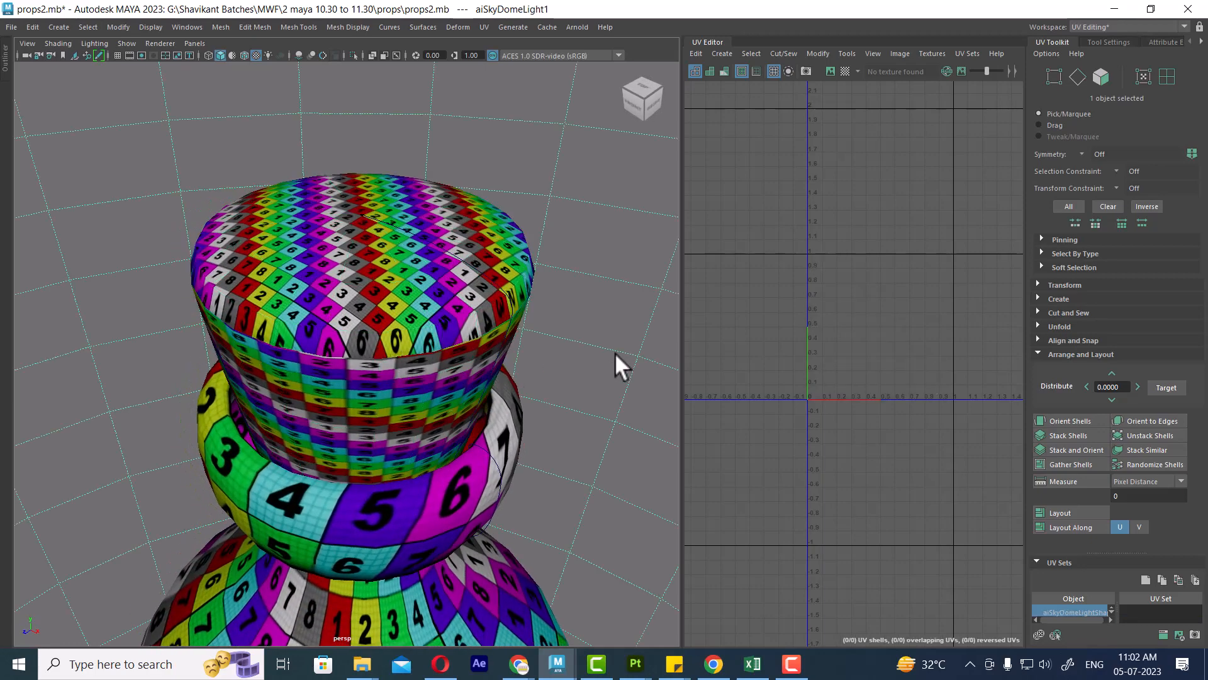
key(4)
key(5)
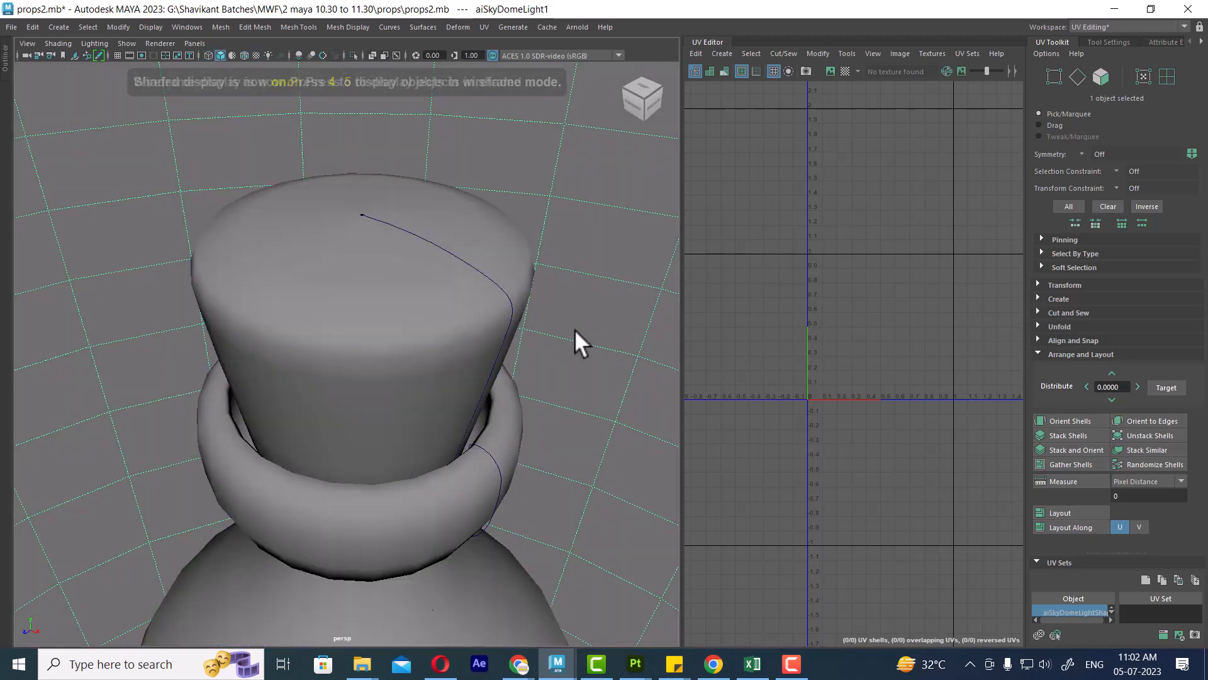
key(6)
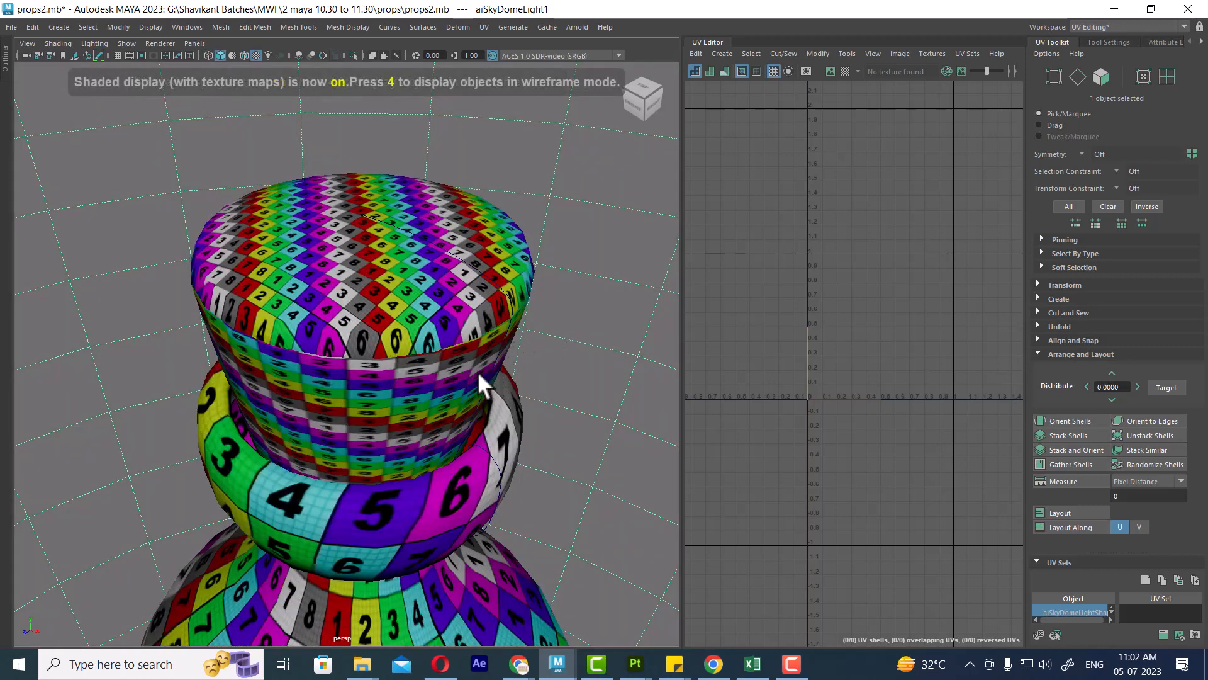
click(409, 349)
scroll(853, 387, up, 5)
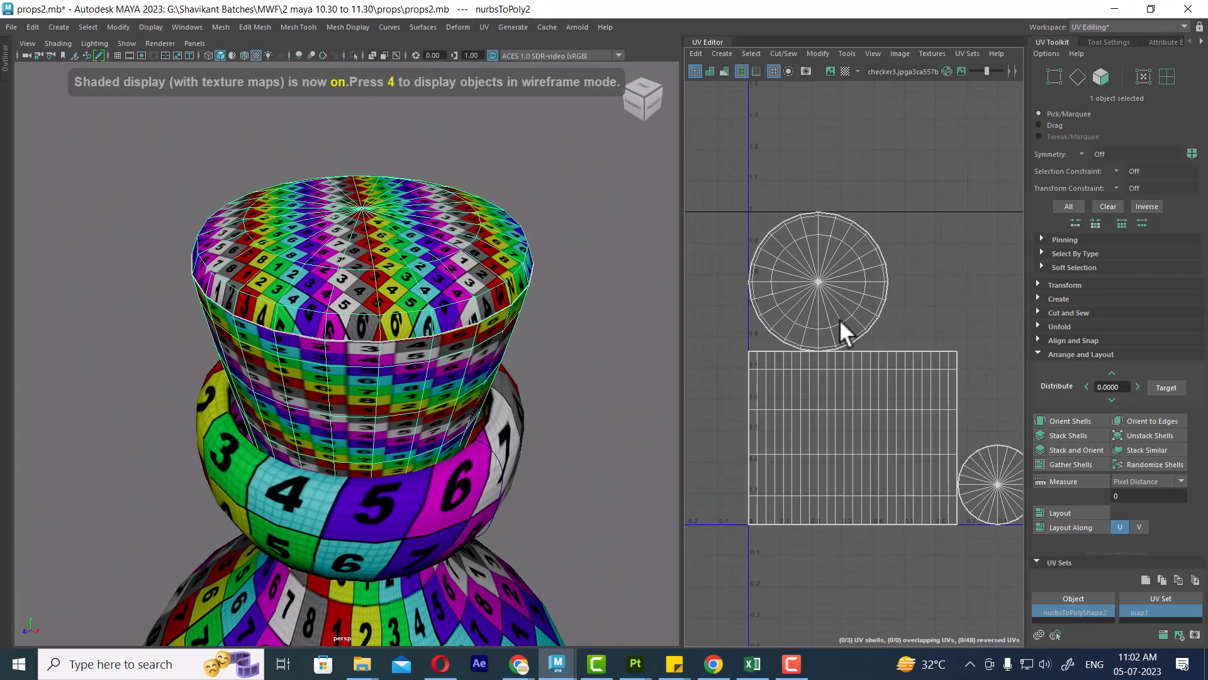
alt+drag(497, 343, 461, 347)
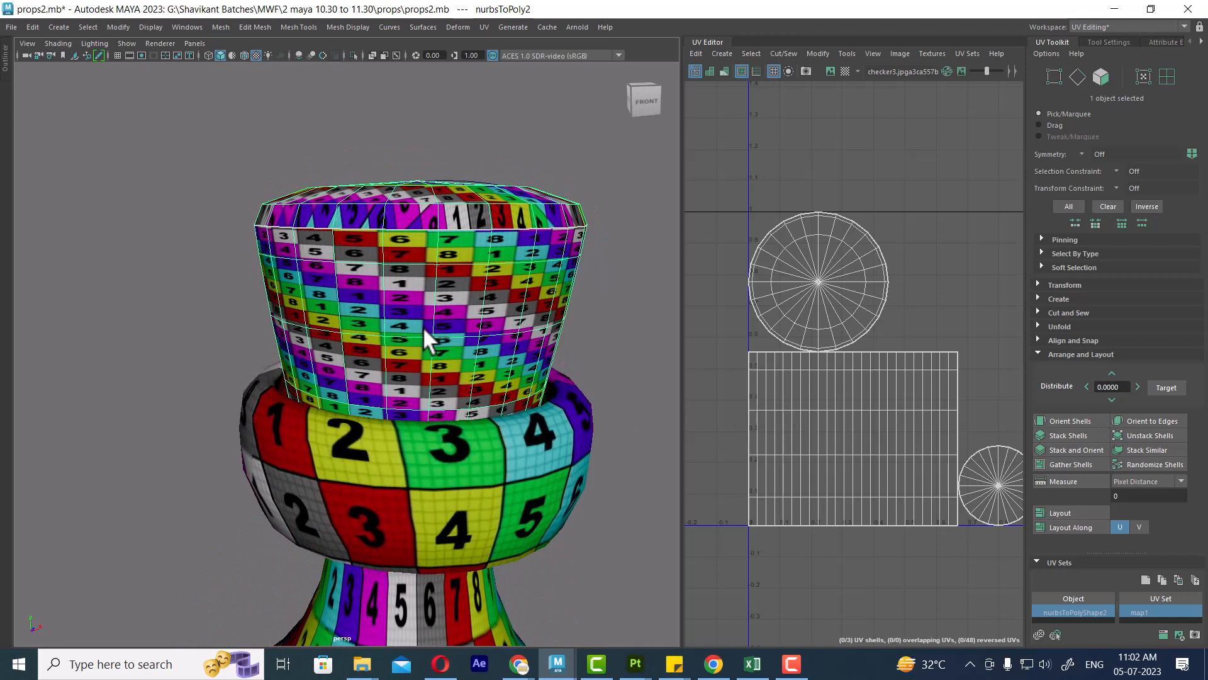
Widen the stopper's rectangular side UV shell horizontally until the checker squares on its sides look even
scroll(865, 421, down, 5)
alt+middle_drag(848, 448, 870, 395)
scroll(870, 395, up, 2)
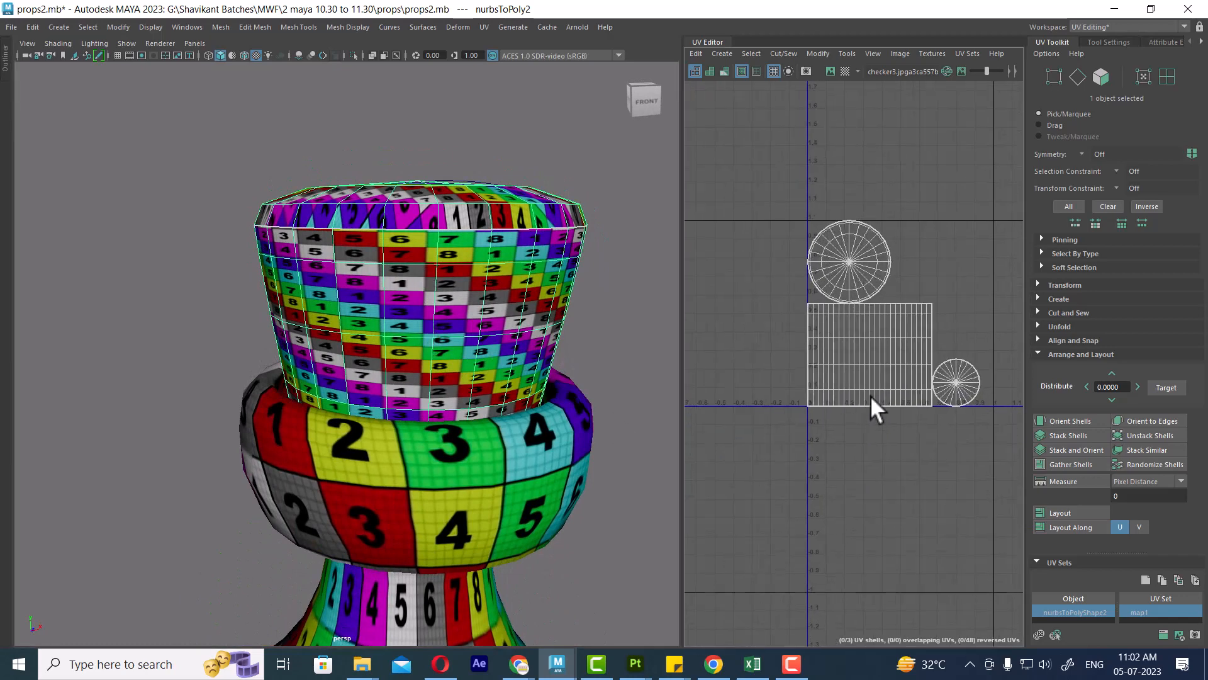
right_drag(871, 395, 897, 319)
click(857, 340)
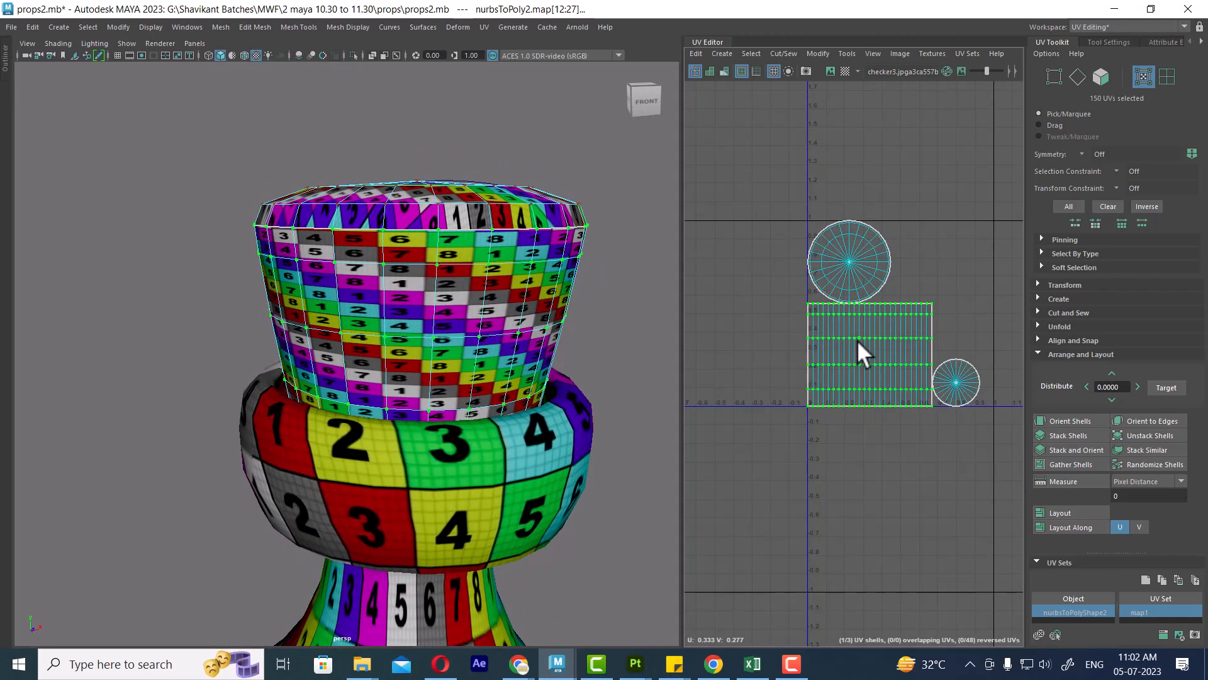
key(w)
drag(935, 350, 1067, 341)
scroll(923, 391, down, 5)
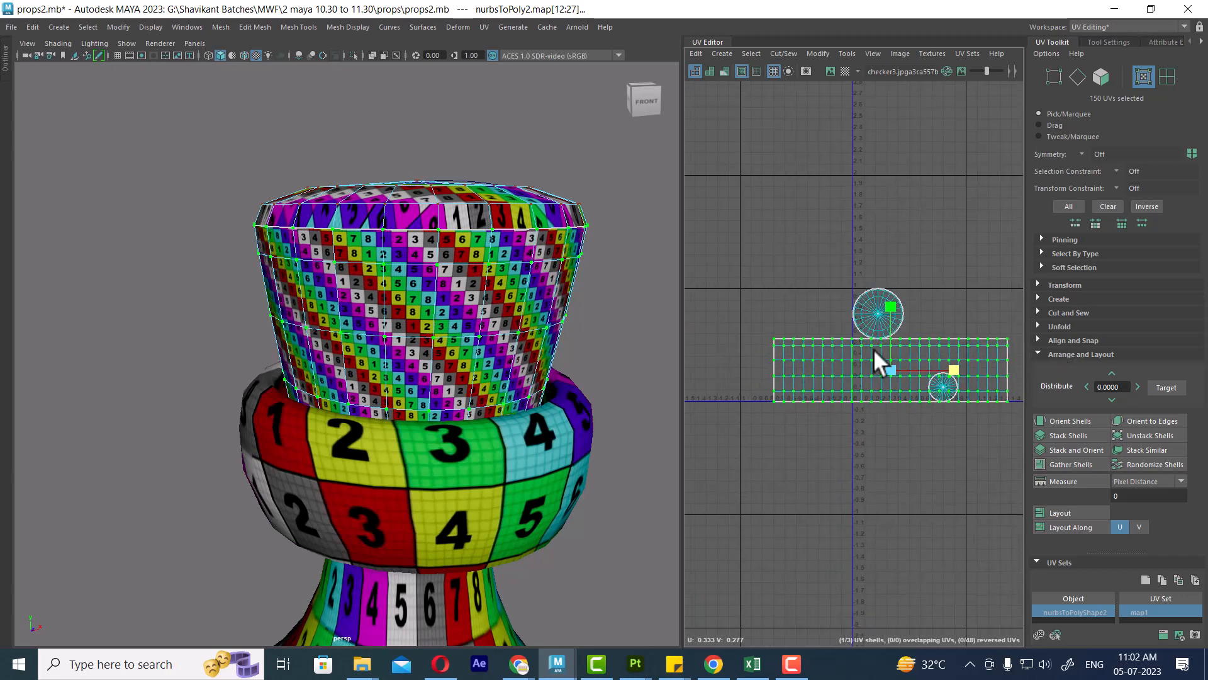
Select all of the stopper's UVs and lay its shells out again within the 0–1 tile
drag(747, 255, 1097, 504)
shift+right_drag(944, 280, 843, 310)
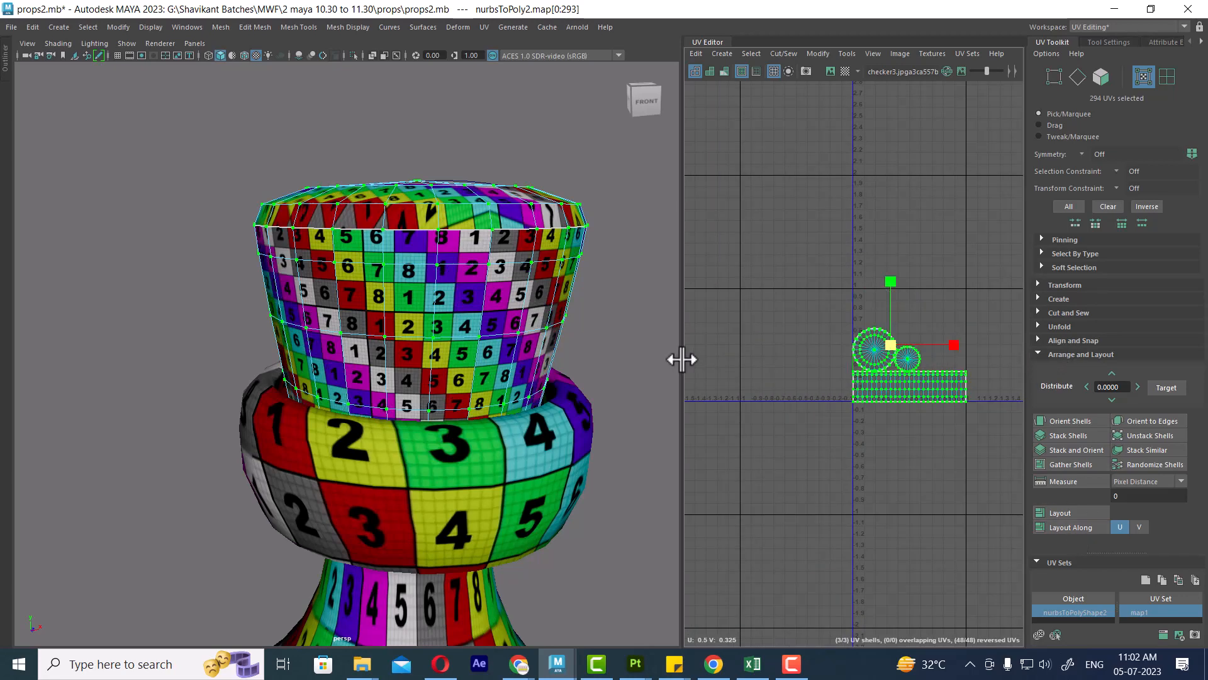
alt+drag(471, 320, 456, 340)
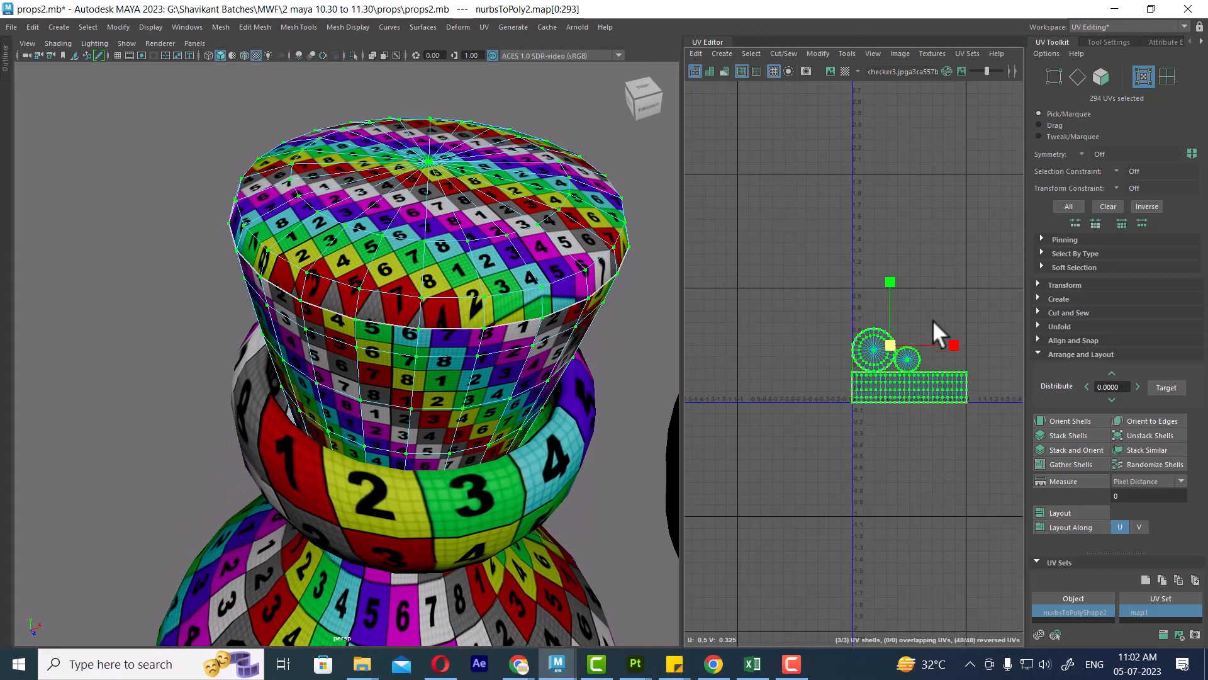
scroll(893, 380, up, 5)
scroll(481, 350, up, 2)
Select the edge loop just inside the stopper's top rim and cut the UVs along it
right_drag(482, 350, 455, 286)
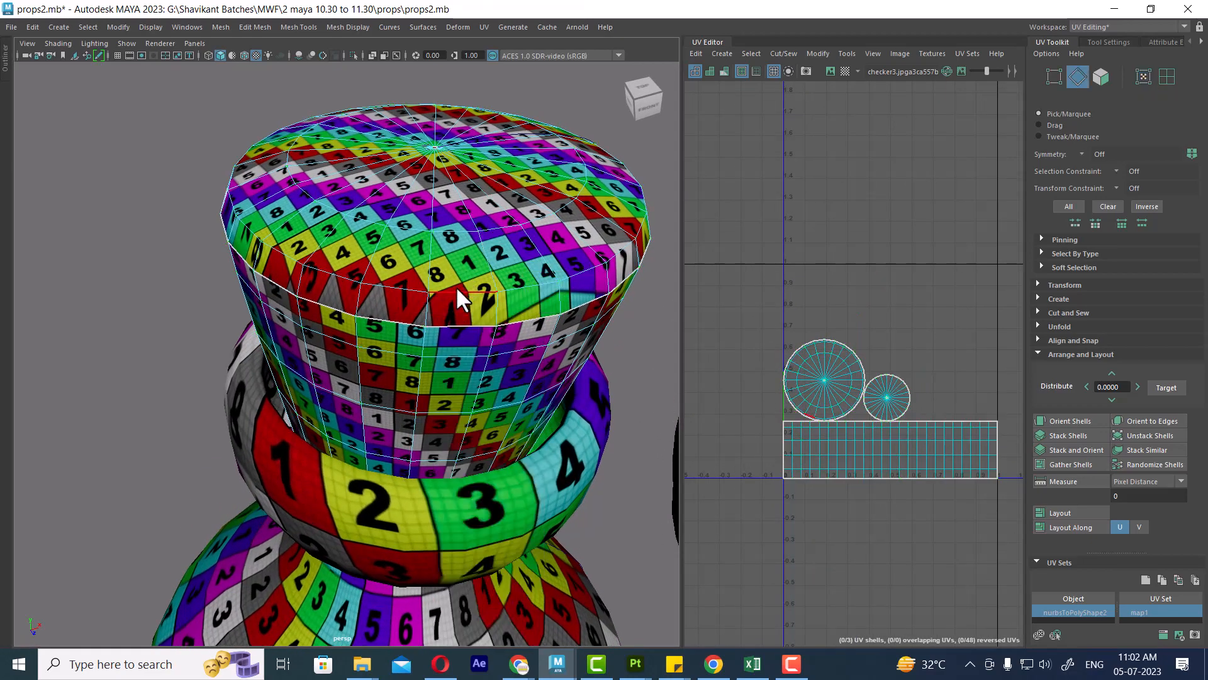
double_click(456, 286)
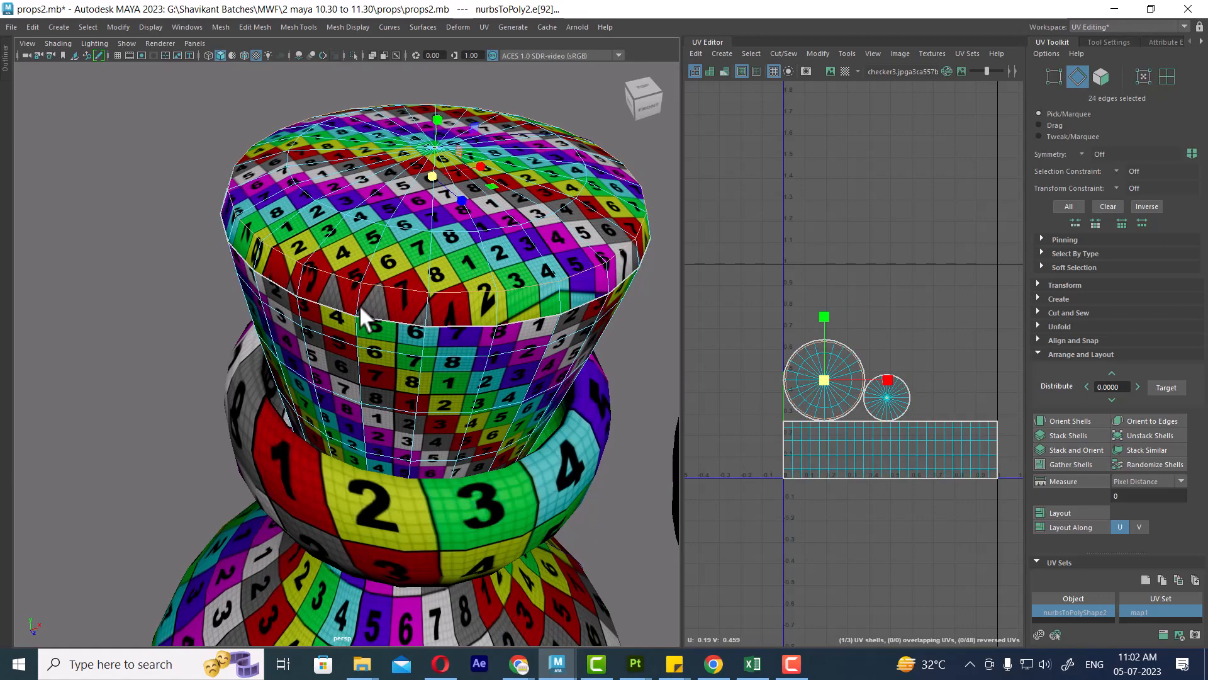
alt+drag(362, 318, 330, 306)
alt+drag(485, 302, 435, 250)
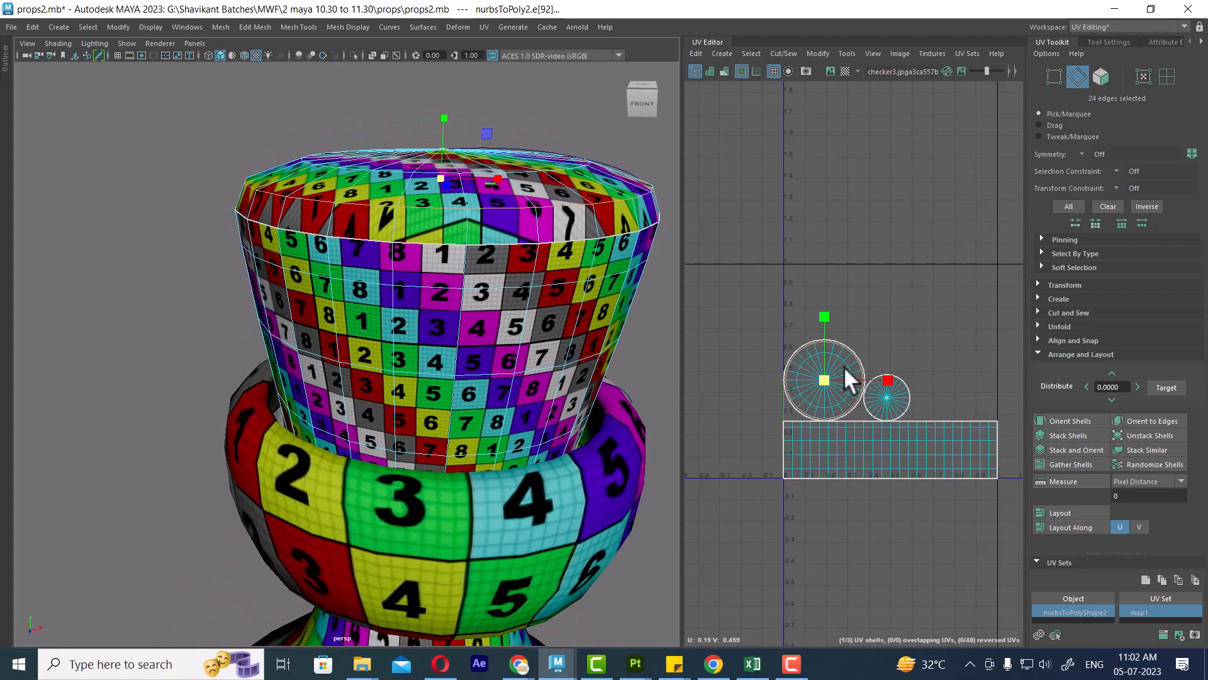
shift+right_click(938, 300)
click(891, 318)
Move the large cap disc, the small disc and the thin rim ring apart so these UV shells stand separately above the side shell
alt+middle_drag(723, 469, 802, 387)
right_drag(794, 240, 837, 239)
double_click(747, 306)
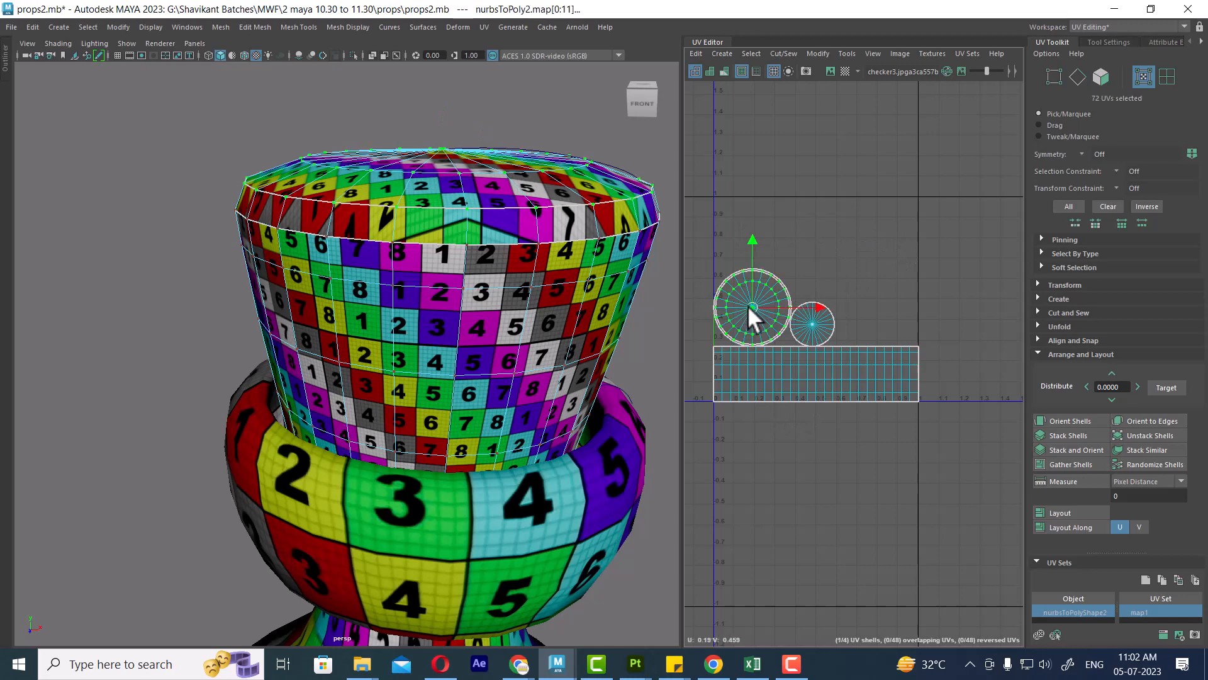
drag(747, 304, 828, 199)
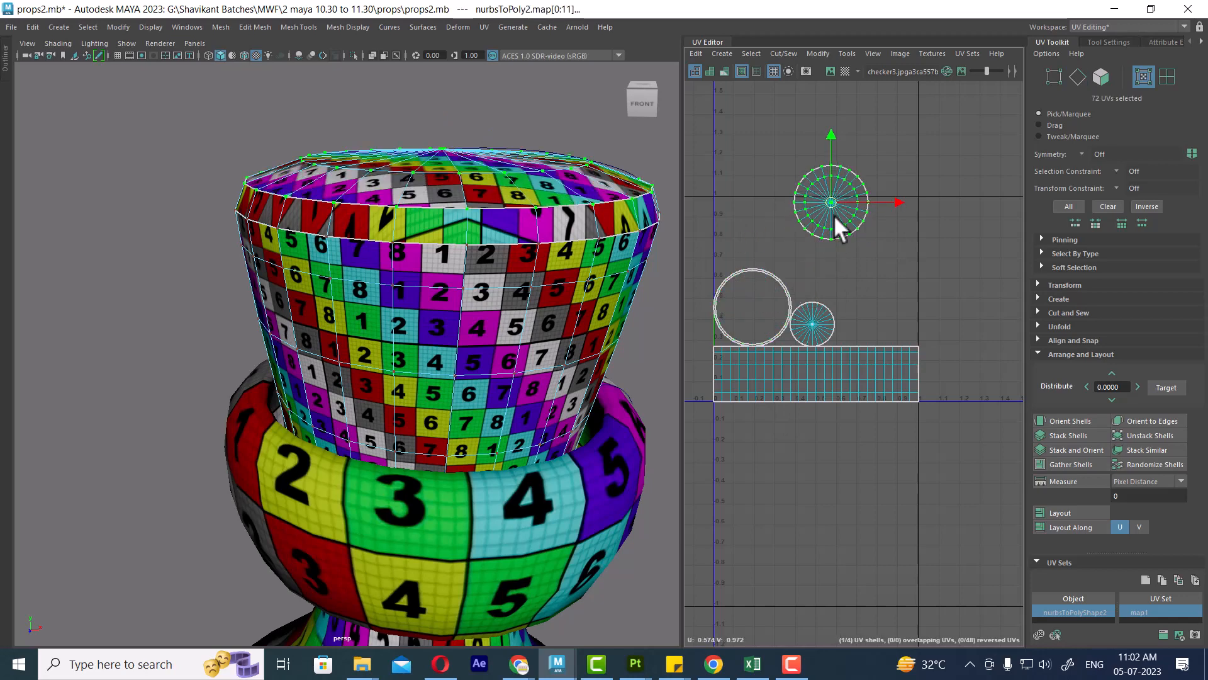
alt+middle_drag(810, 323, 822, 330)
double_click(822, 332)
drag(822, 332, 965, 217)
scroll(805, 314, up, 2)
double_click(794, 296)
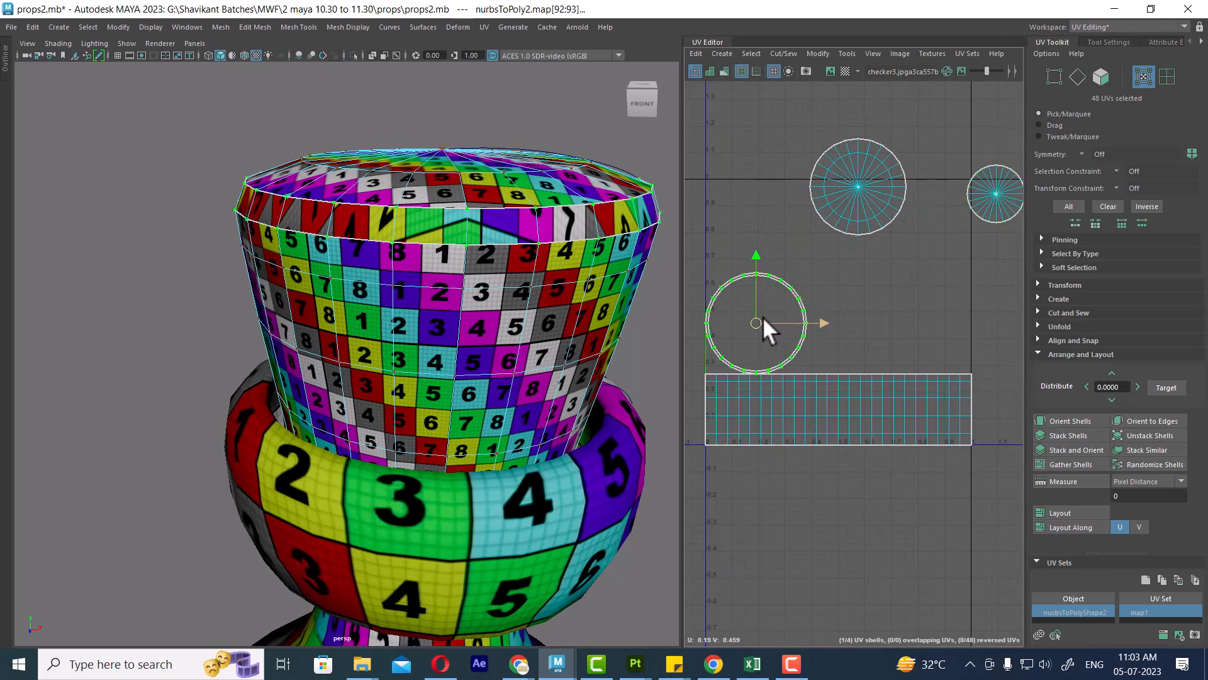
drag(763, 316, 765, 279)
Select all edges of the thin ring shell and cut them so every rim face becomes a separate UV piece
alt+middle_drag(765, 279, 880, 338)
right_drag(887, 340, 887, 307)
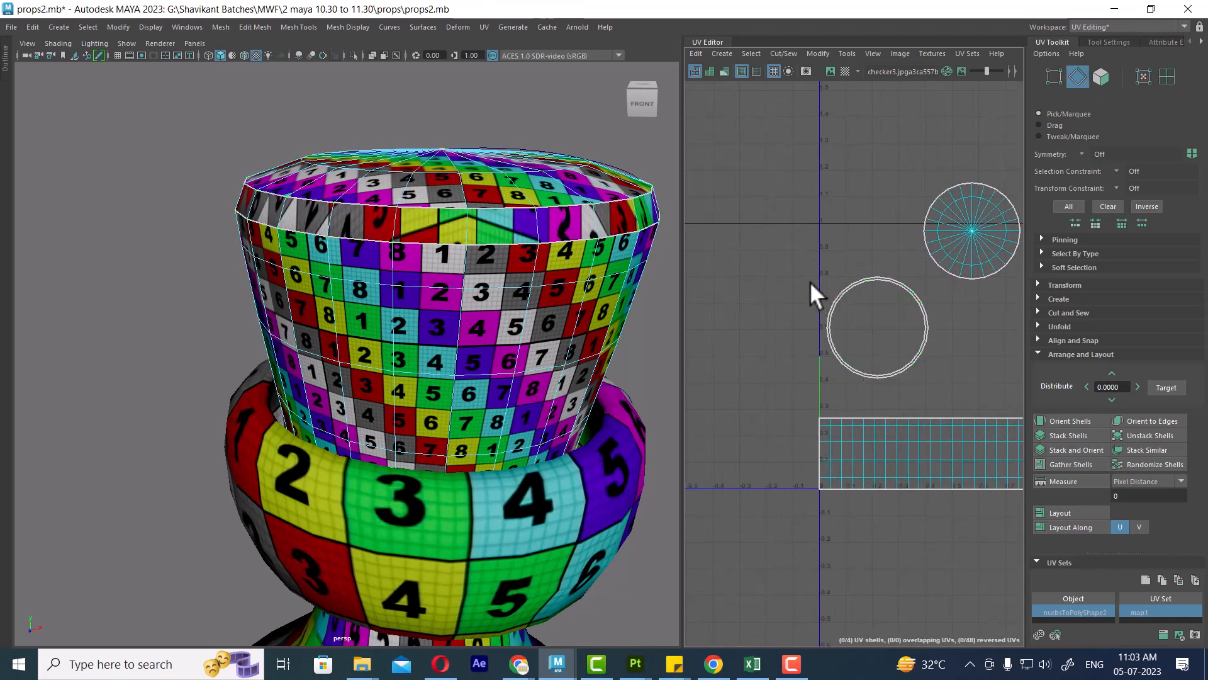
drag(810, 271, 935, 396)
shift+right_drag(927, 285, 817, 387)
alt+middle_drag(921, 387, 827, 263)
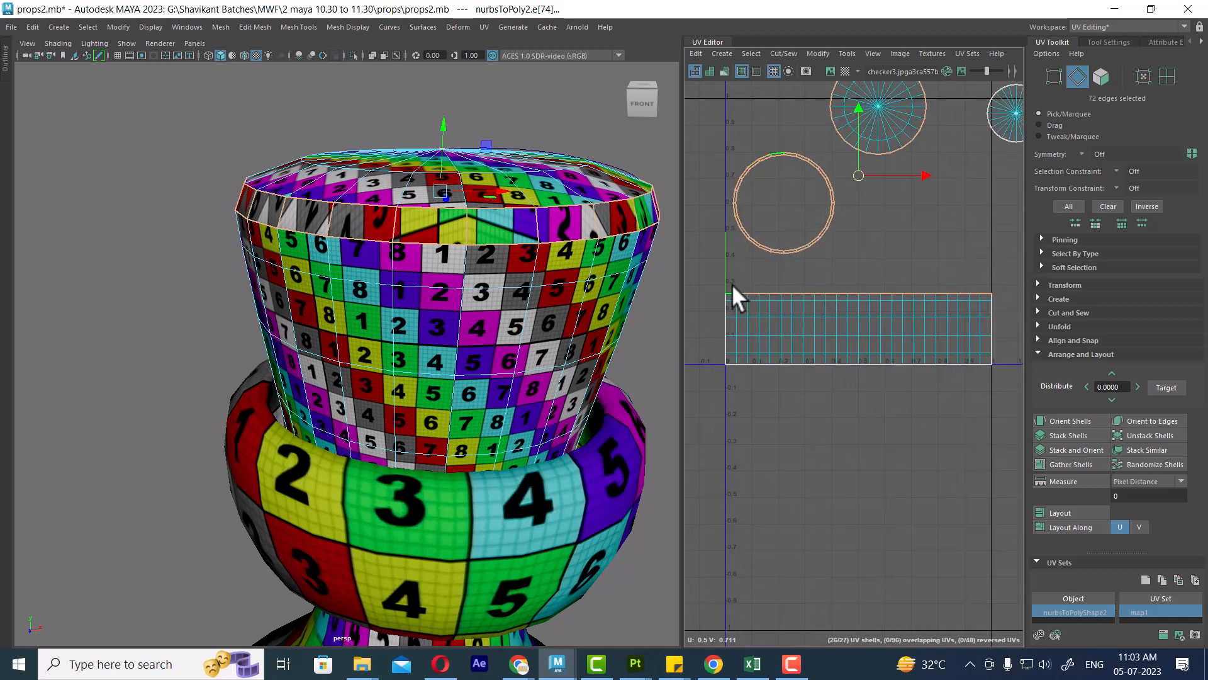
Select the upper edges of the rectangular side shell and move and sew the loose rim pieces onto them
drag(730, 287, 983, 312)
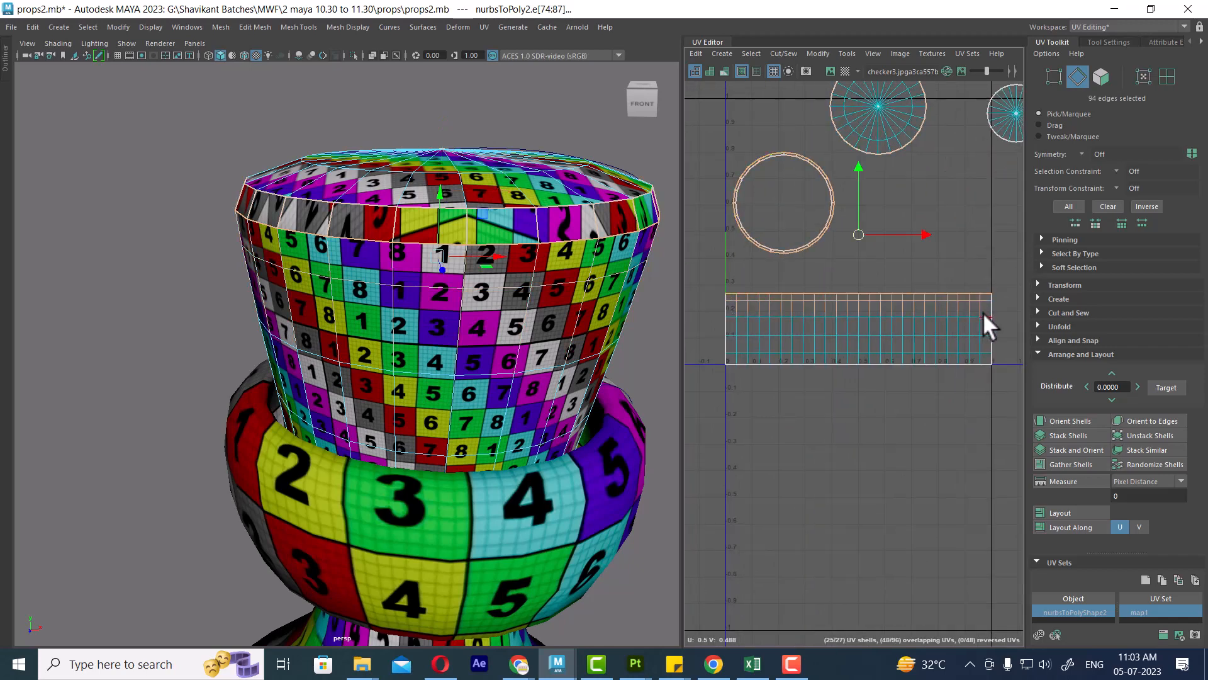
shift+right_drag(902, 318, 897, 241)
scroll(872, 296, up, 3)
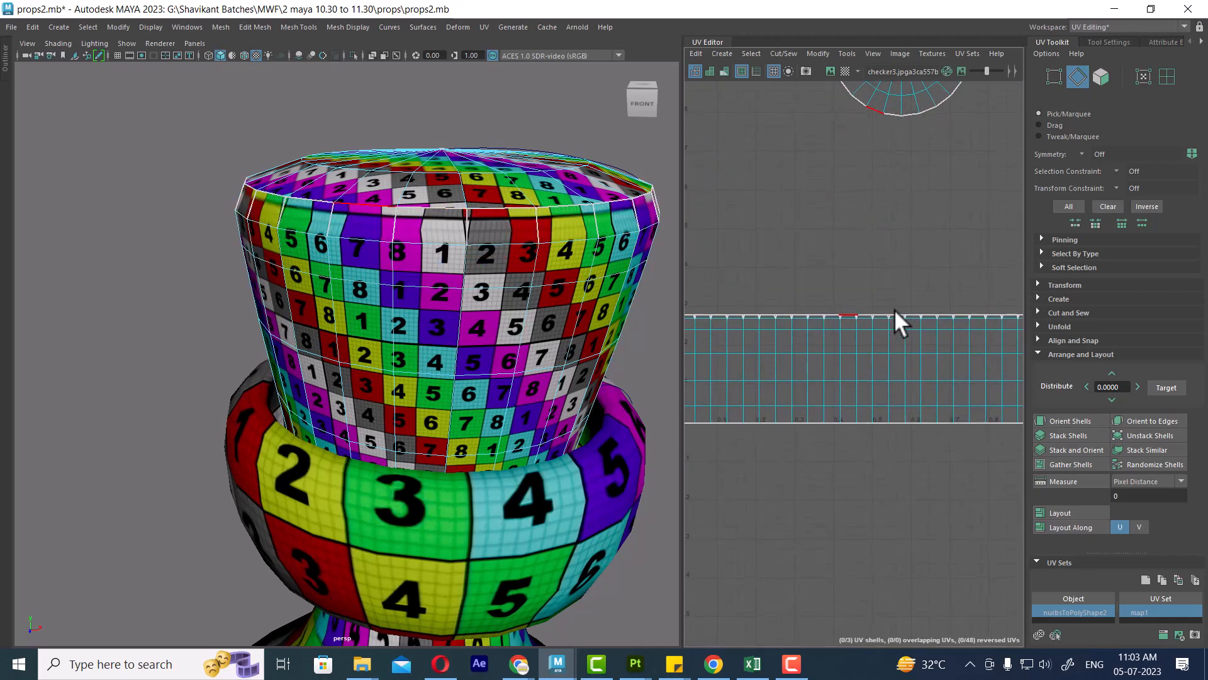
With the UV Editor maximized, sew the V-shaped gaps along the side shell's upper row, excluding the cap disc's edges from the selection
key(ctrl+space)
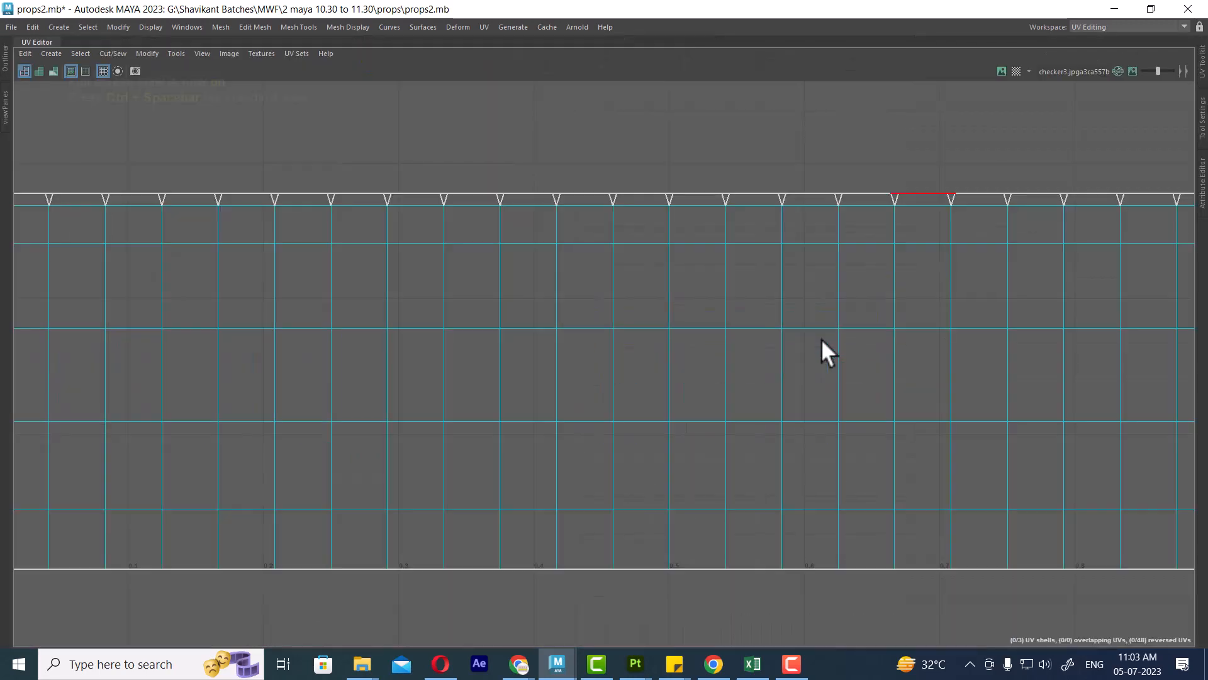
scroll(818, 321, down, 3)
right_drag(677, 283, 678, 214)
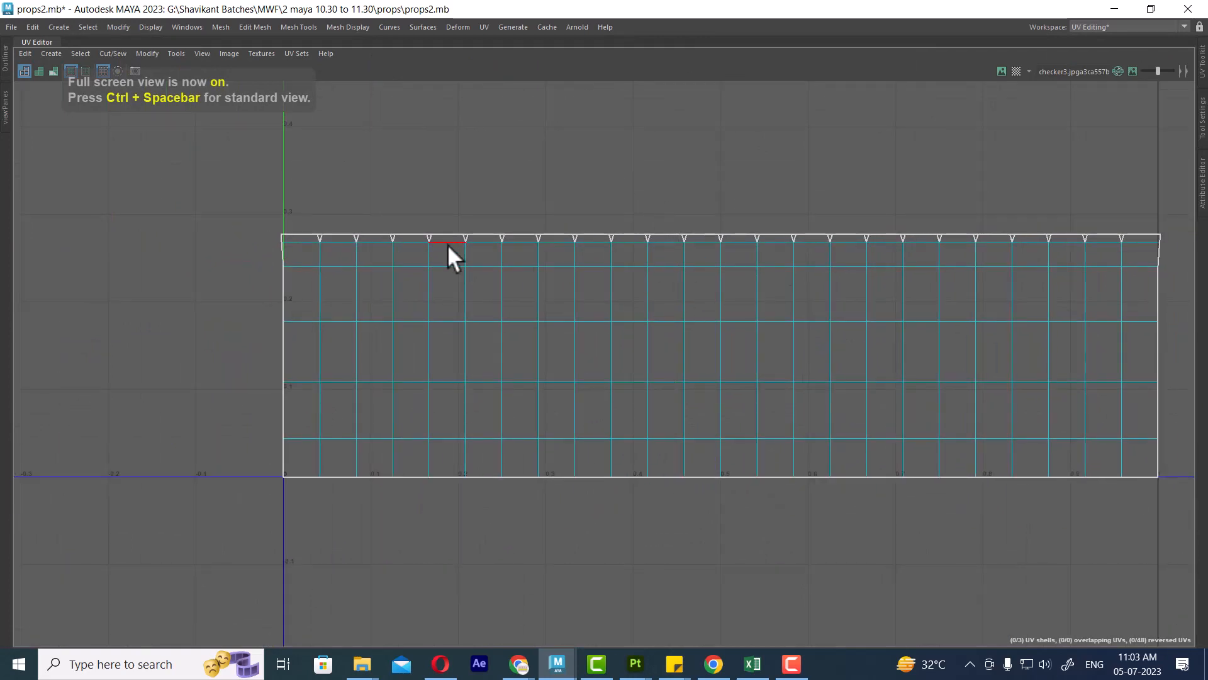
drag(307, 210, 1141, 263)
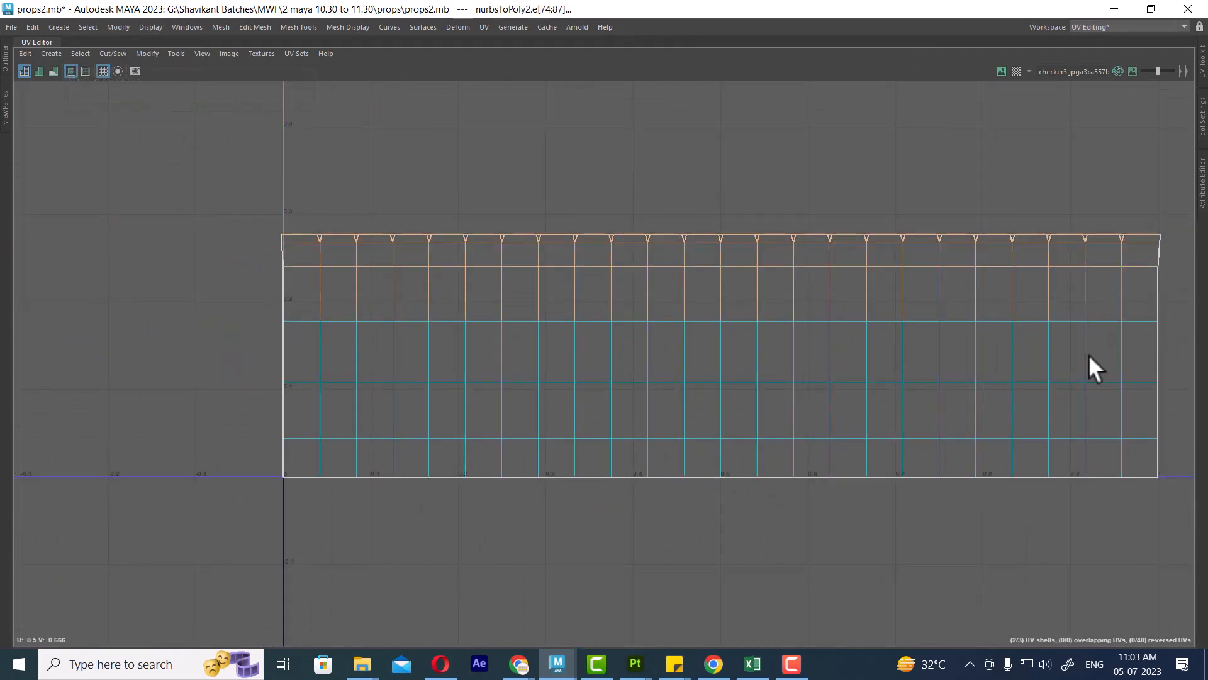
scroll(1006, 302, down, 3)
alt+middle_drag(637, 88, 522, 231)
scroll(786, 305, down, 3)
alt+middle_drag(778, 175, 779, 247)
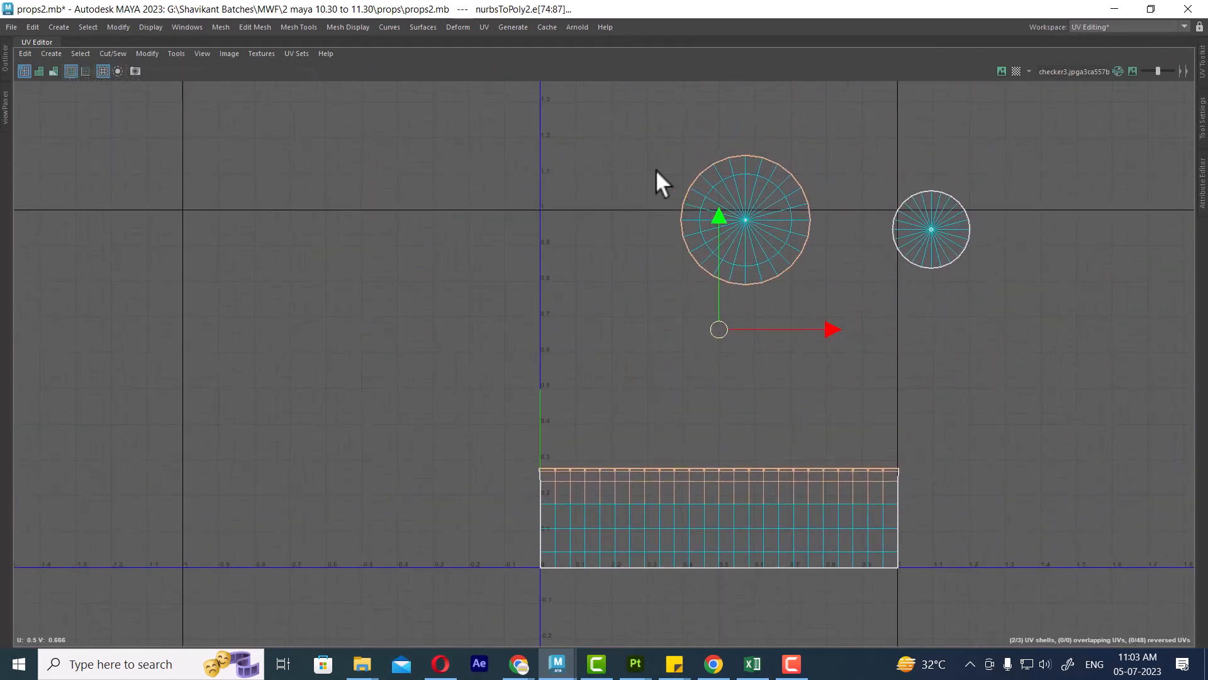
drag(653, 138, 850, 296)
scroll(881, 415, up, 2)
scroll(991, 586, up, 3)
alt+middle_drag(983, 638, 990, 556)
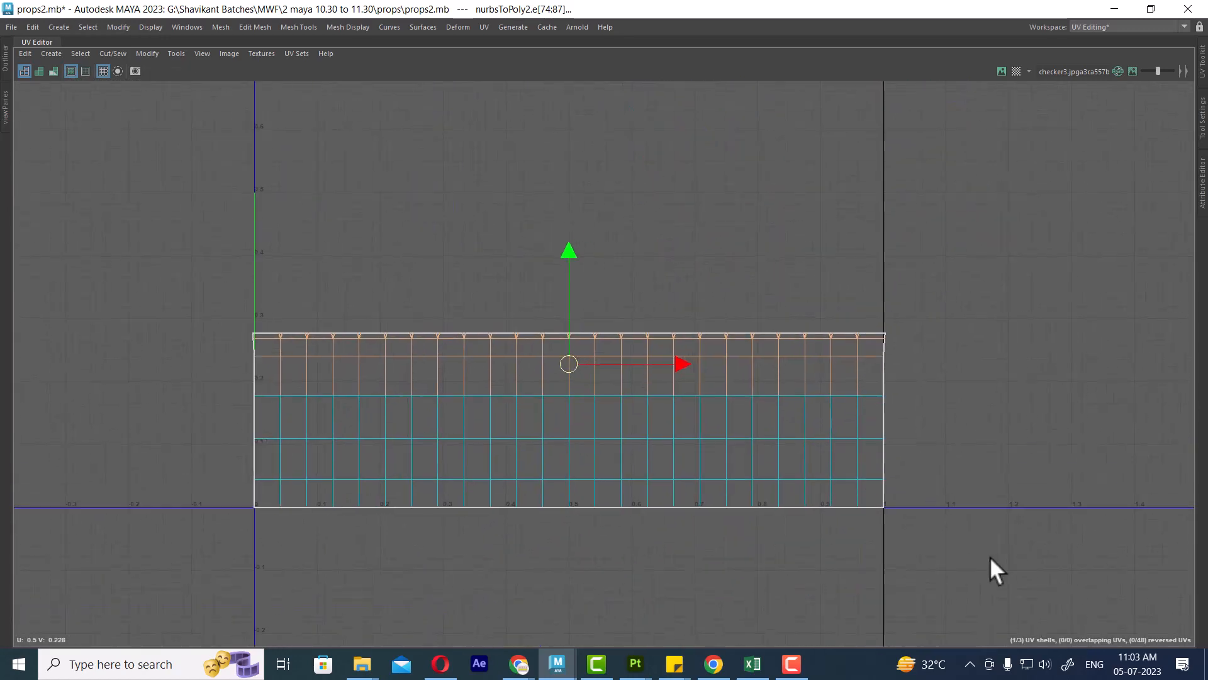
scroll(881, 352, up, 3)
alt+middle_drag(840, 283, 893, 311)
scroll(880, 314, up, 2)
right_drag(845, 415, 811, 270)
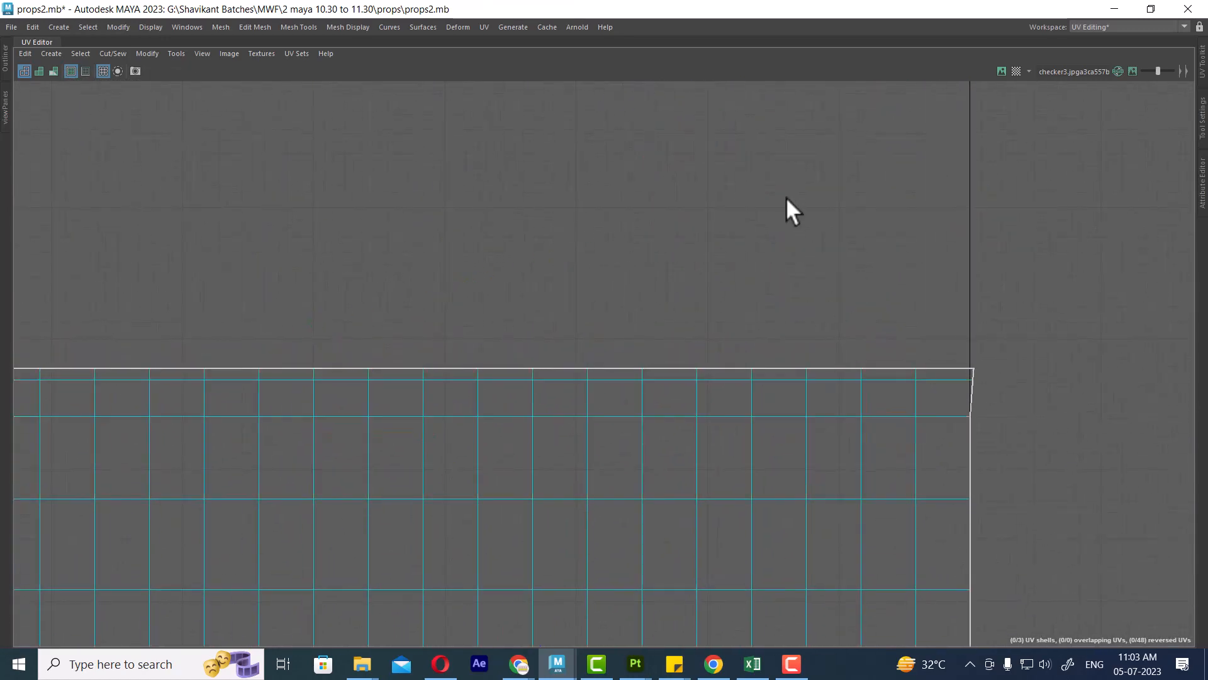
Straighten both short ends of the rectangular side shell by aligning the border UVs at each end into a vertical line
scroll(809, 251, down, 4)
right_drag(760, 394, 1047, 354)
alt+middle_drag(964, 368, 896, 272)
scroll(897, 272, up, 1)
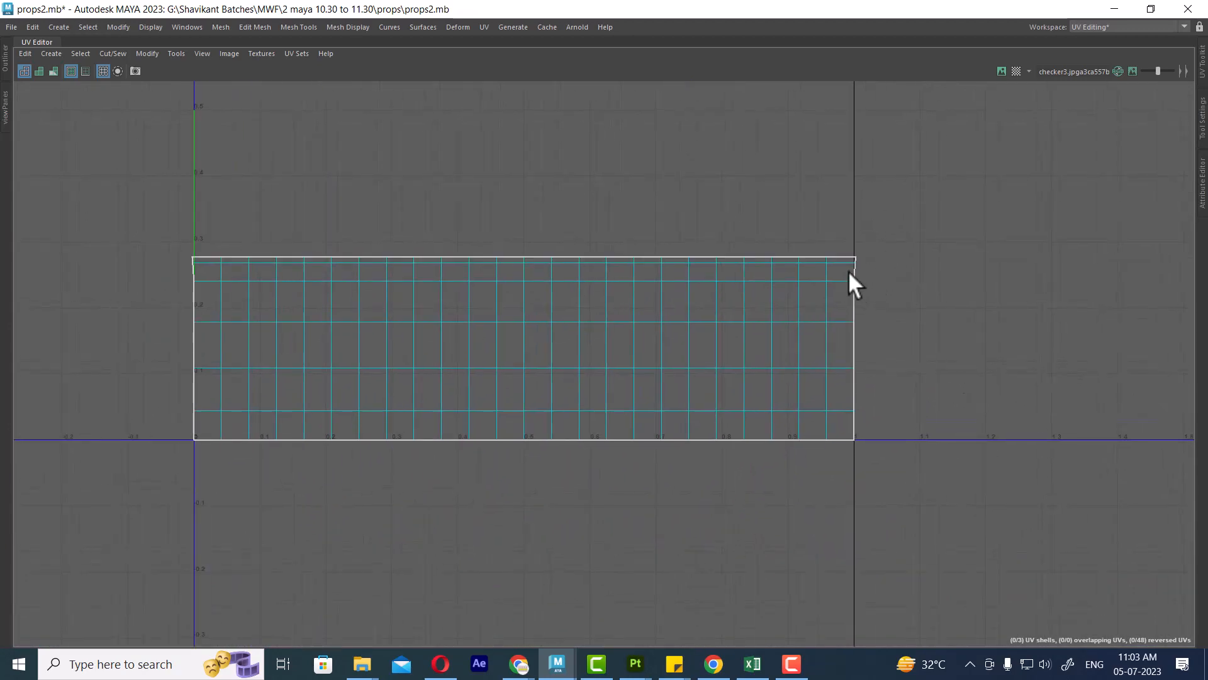
drag(1013, 205, 831, 484)
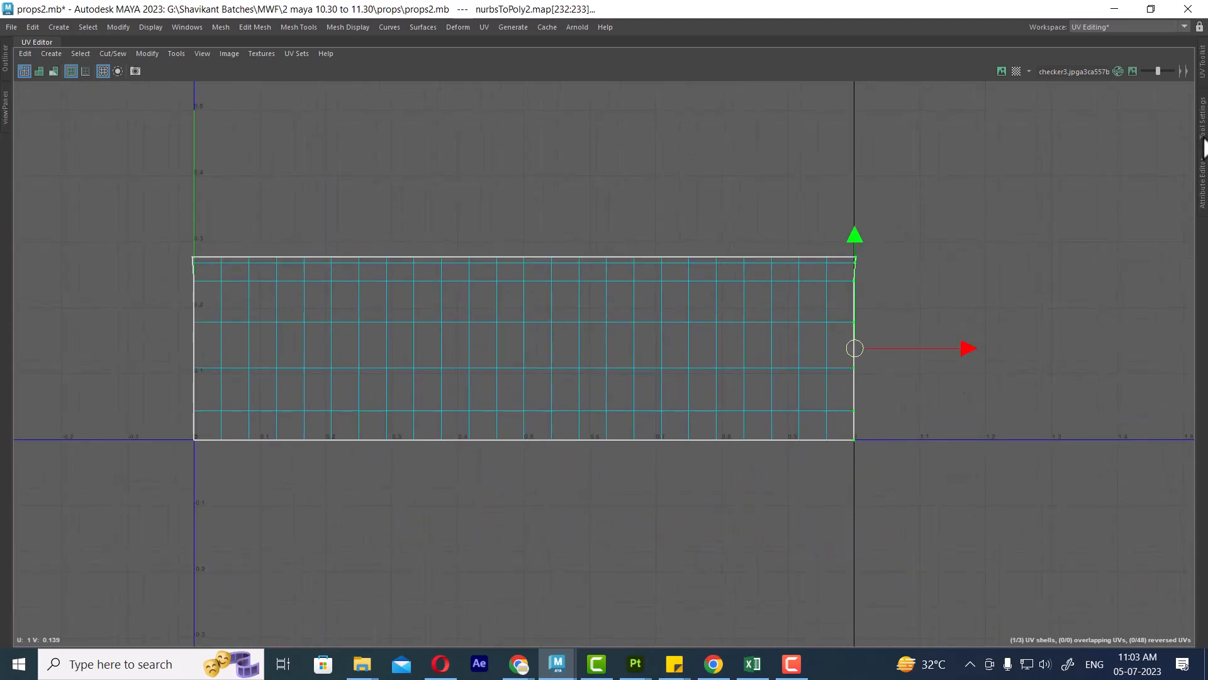
click(1203, 69)
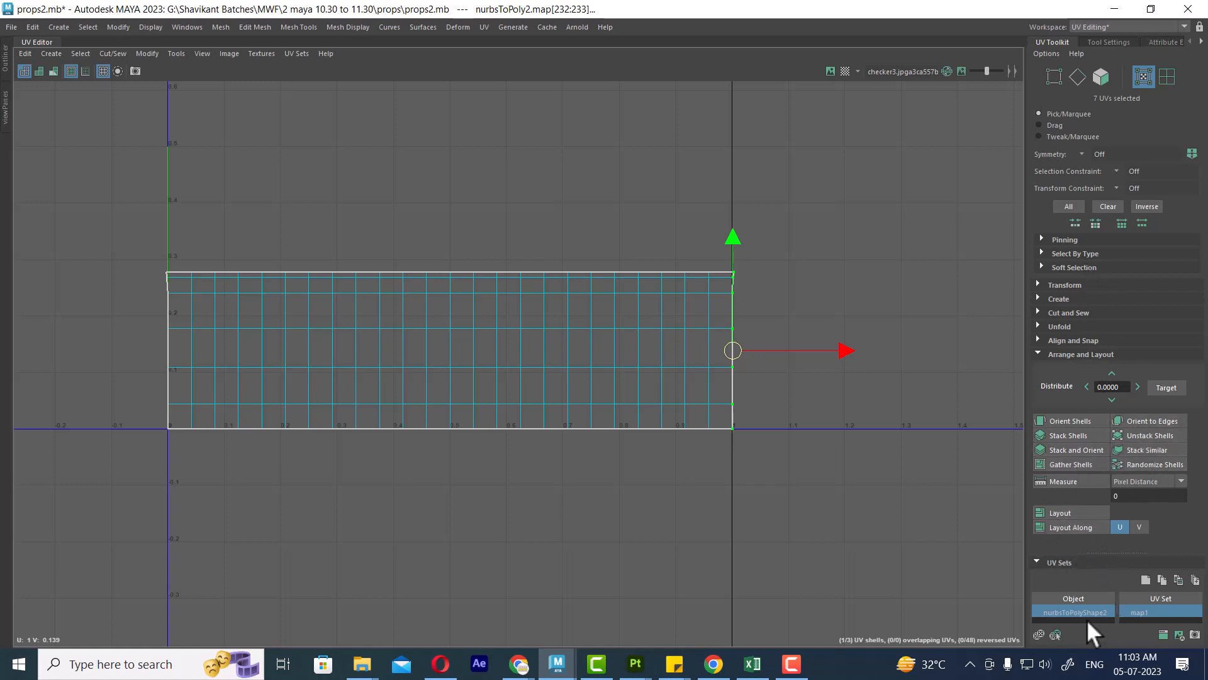
click(1067, 354)
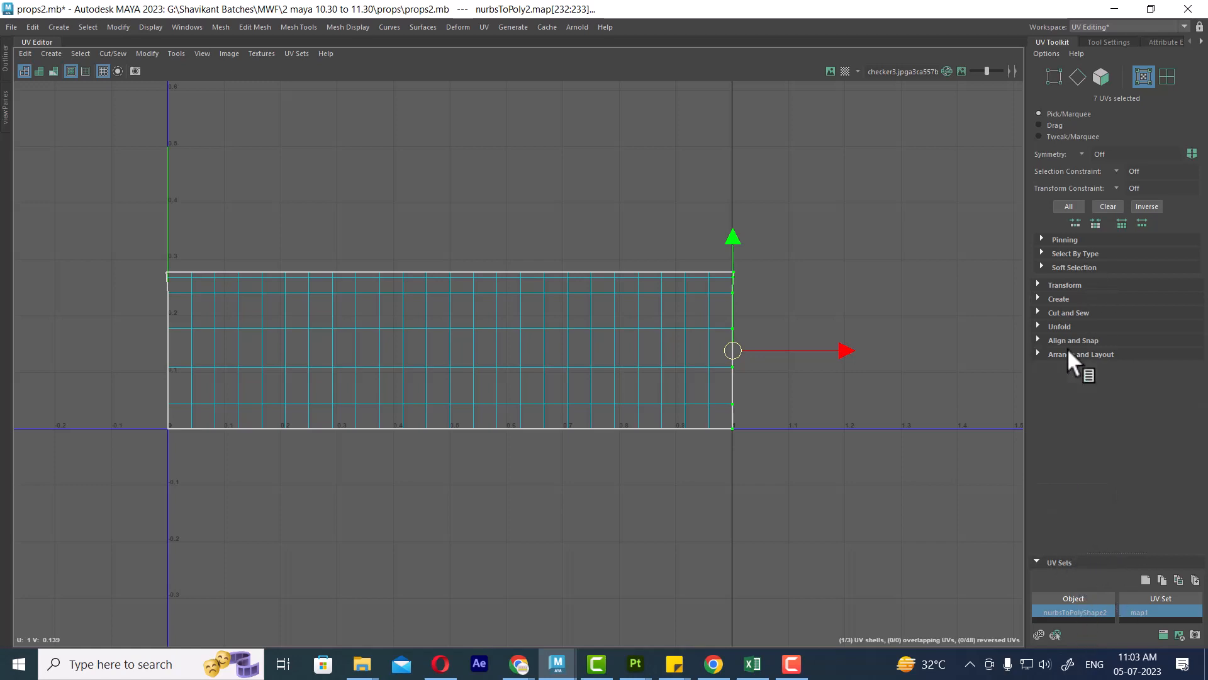
click(1067, 338)
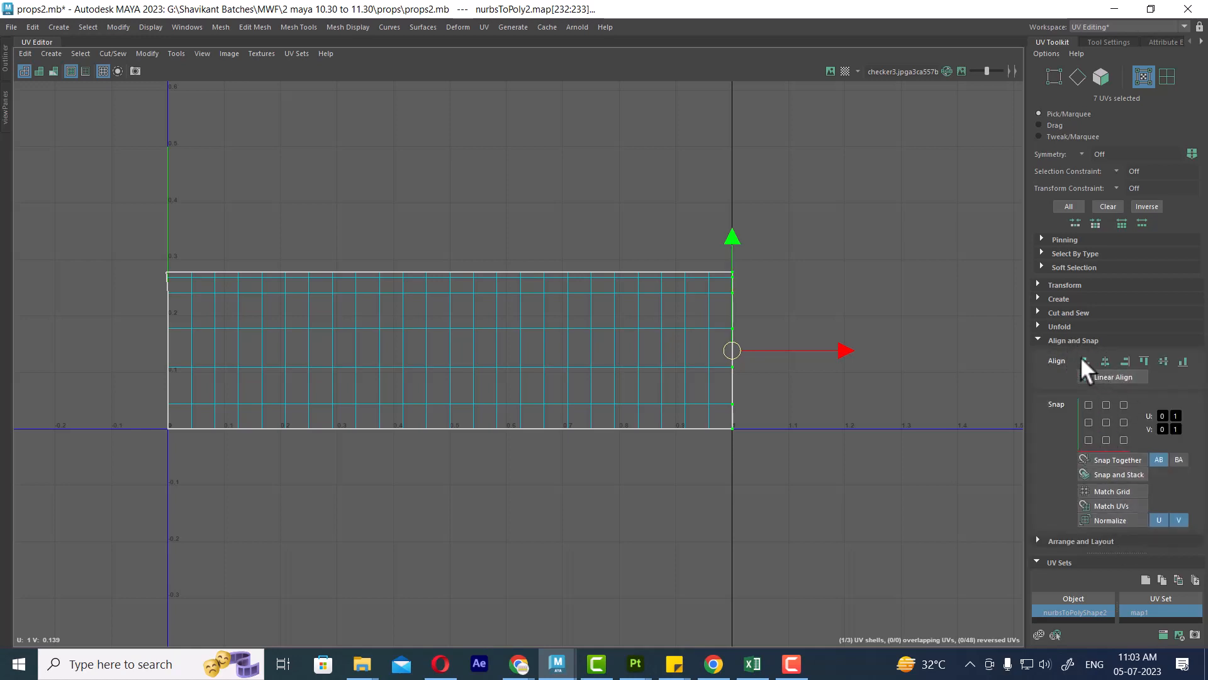
drag(143, 249, 194, 449)
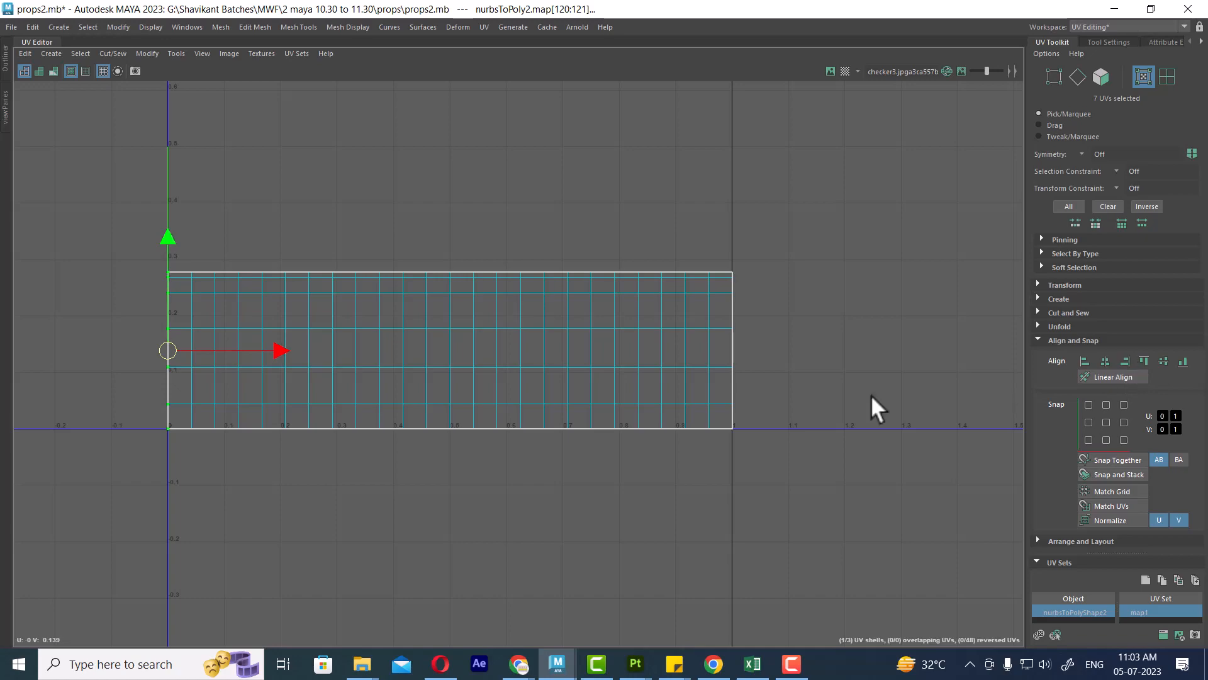
click(771, 396)
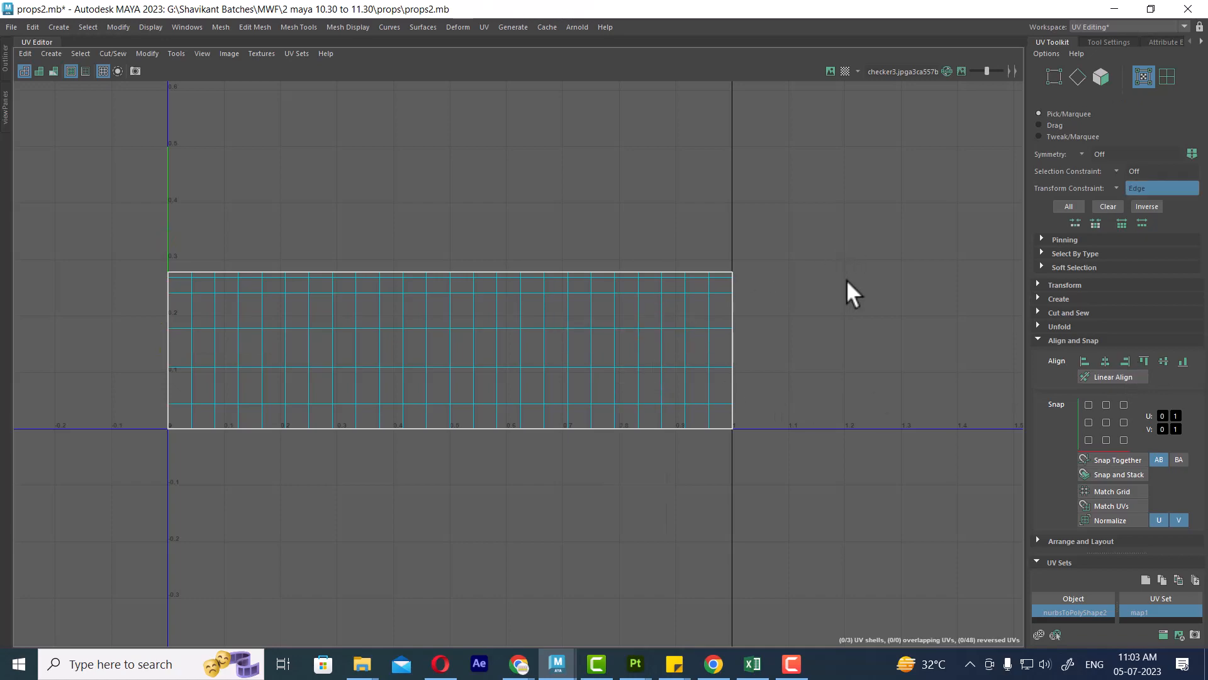
Restore the standard layout, return to object mode with both vases in view, and select the checkered stopper followed by the plain gray one
key(ctrl+space)
scroll(385, 366, down, 4)
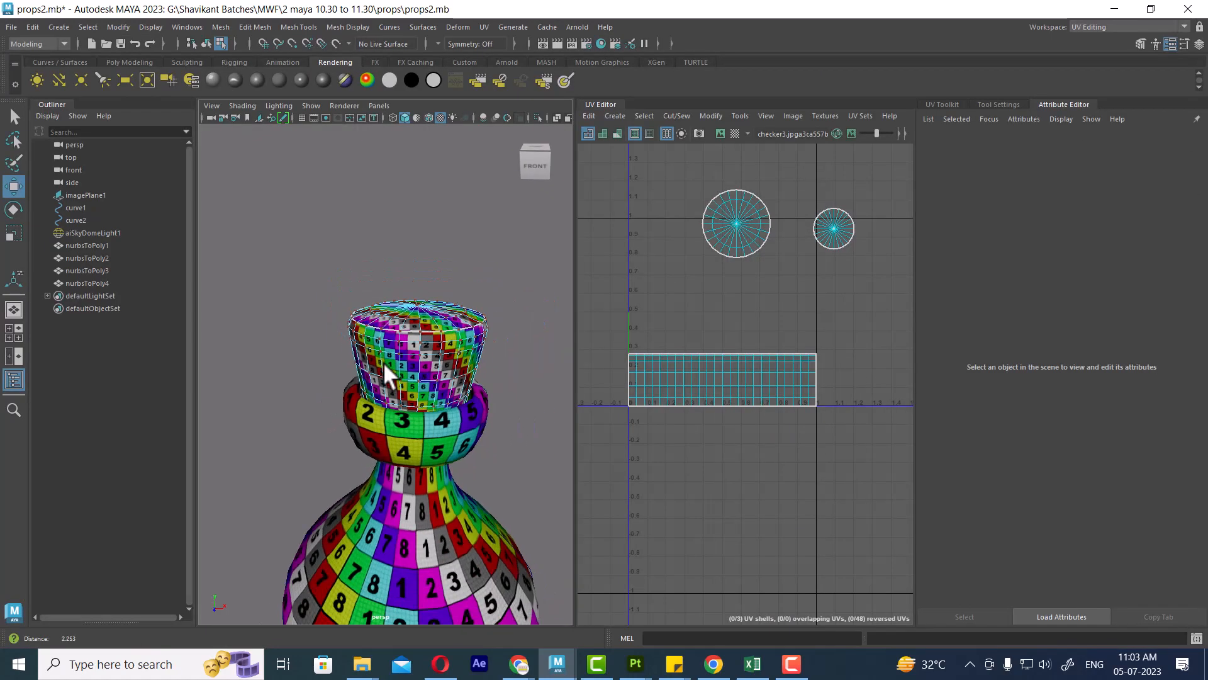
right_drag(404, 363, 497, 253)
scroll(438, 379, down, 4)
alt+middle_drag(438, 380, 420, 339)
alt+drag(420, 338, 417, 432)
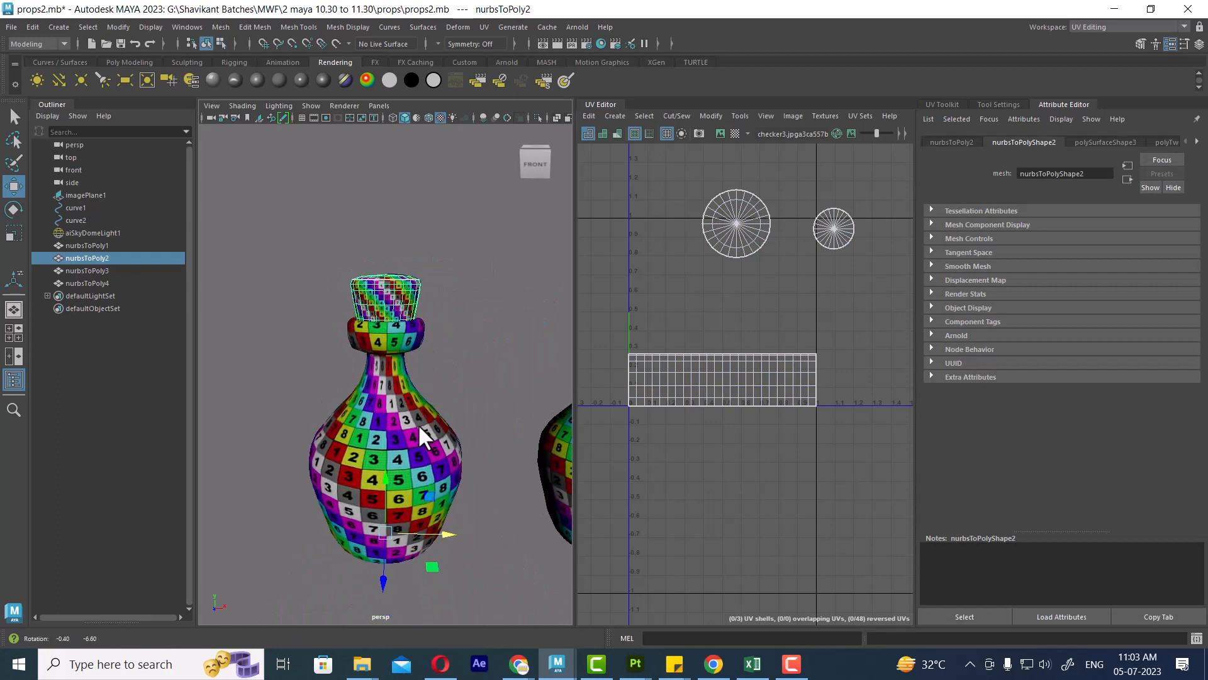
alt+right_drag(418, 431, 507, 445)
alt+middle_drag(445, 381, 388, 344)
alt+right_drag(554, 415, 499, 404)
alt+middle_drag(499, 404, 413, 405)
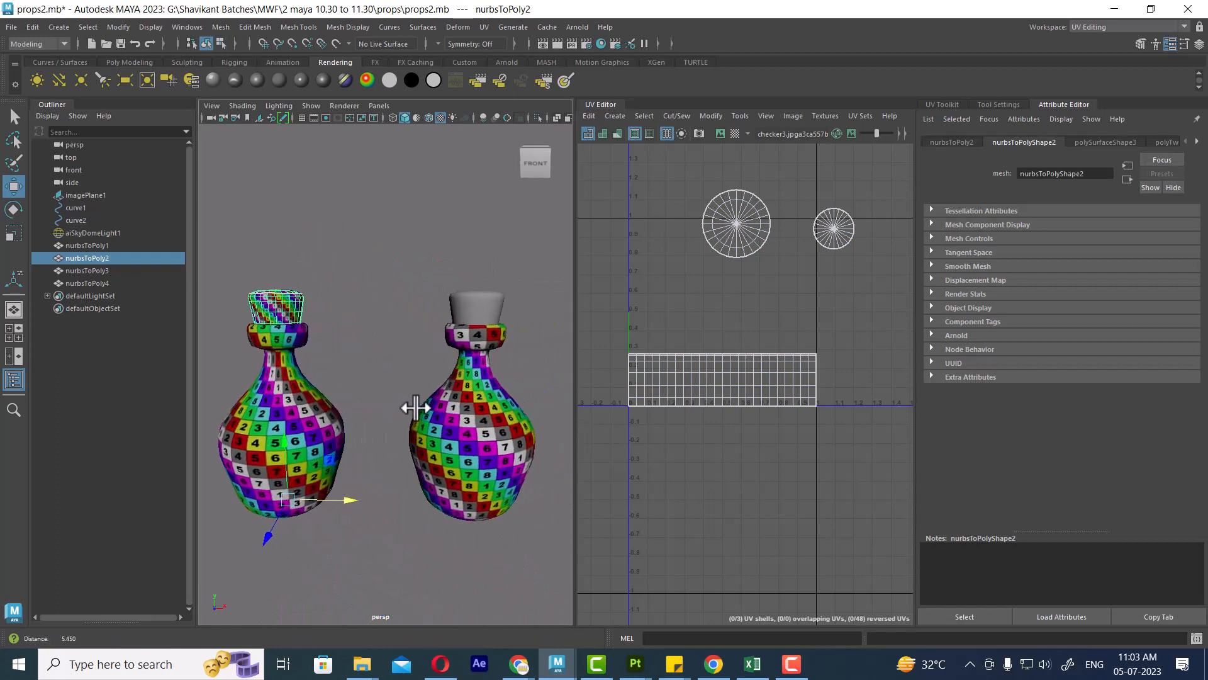
click(478, 304)
click(292, 309)
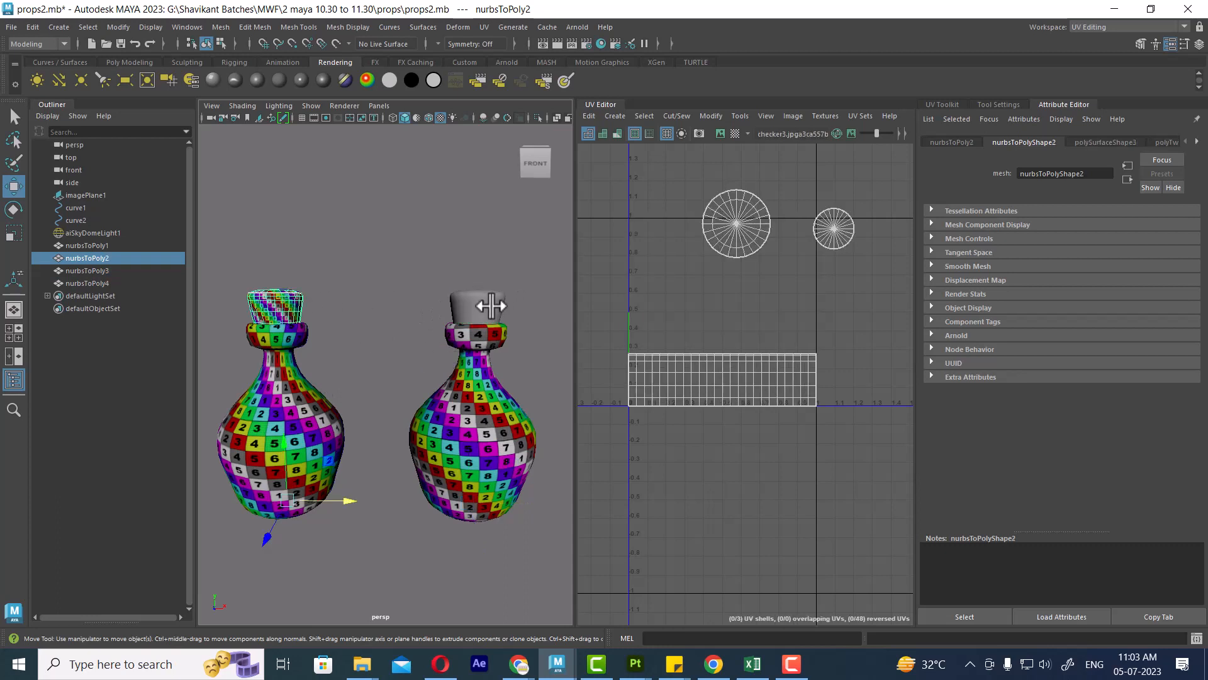
shift+click(482, 305)
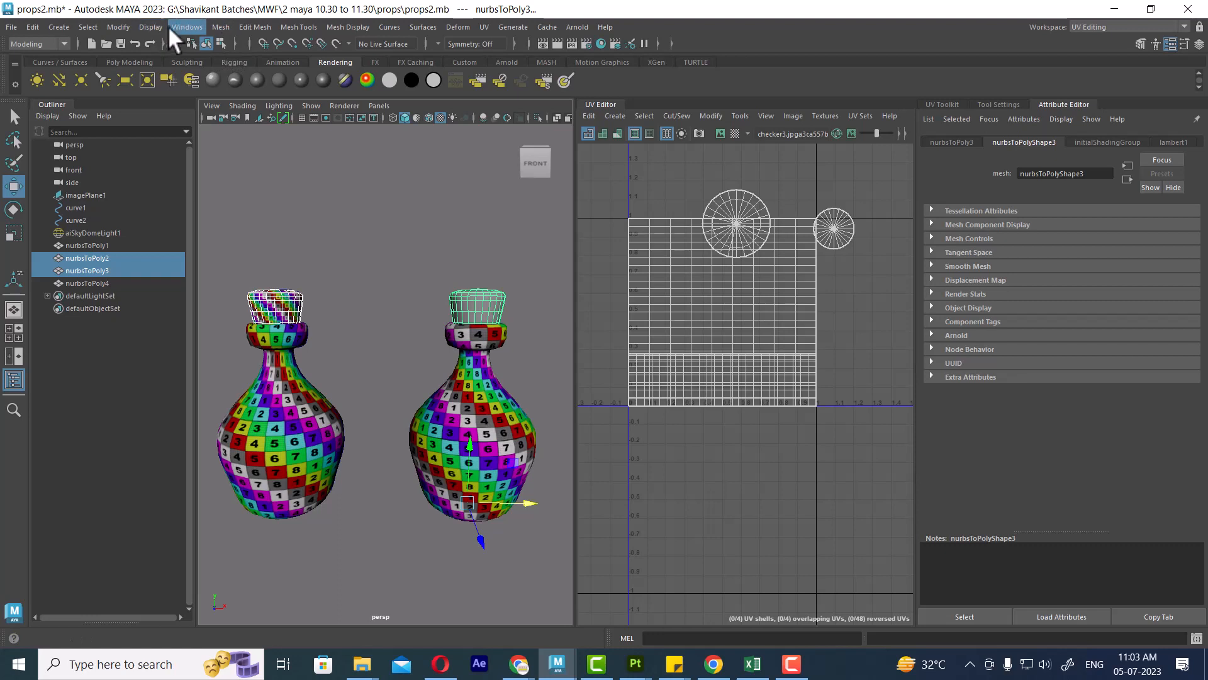
Transfer the UV attributes from the checkered stopper to the gray one with the sample space set to Component
click(213, 28)
mouse_move(310, 244)
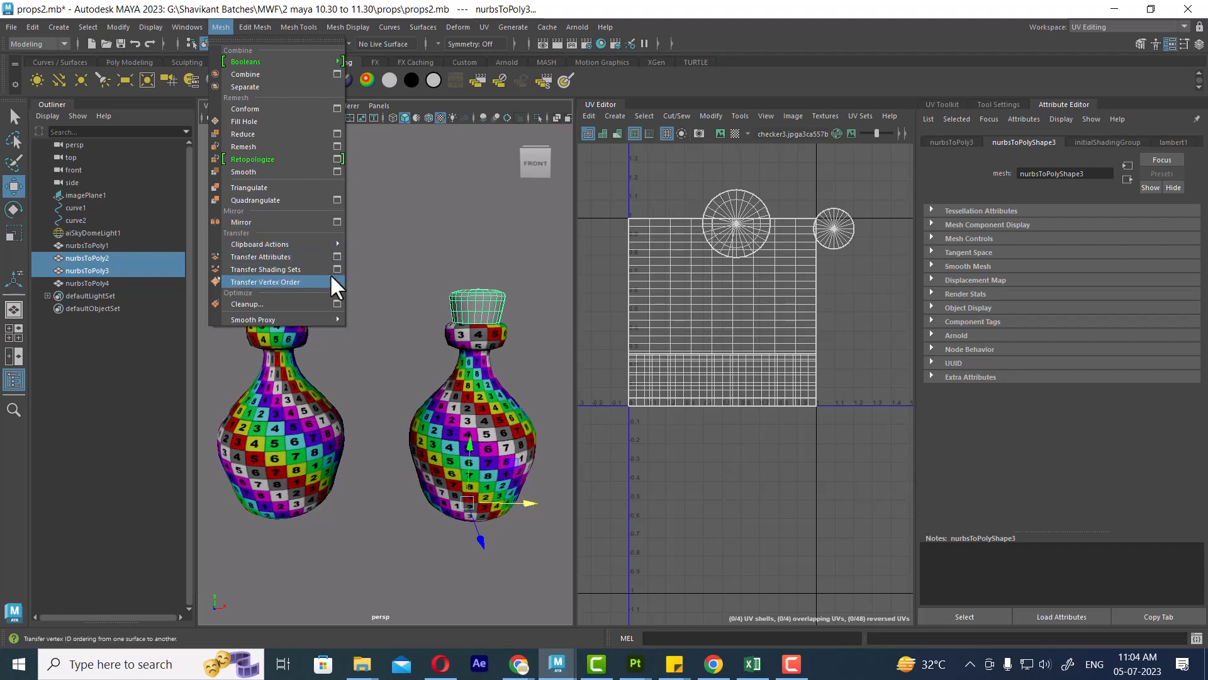
click(337, 255)
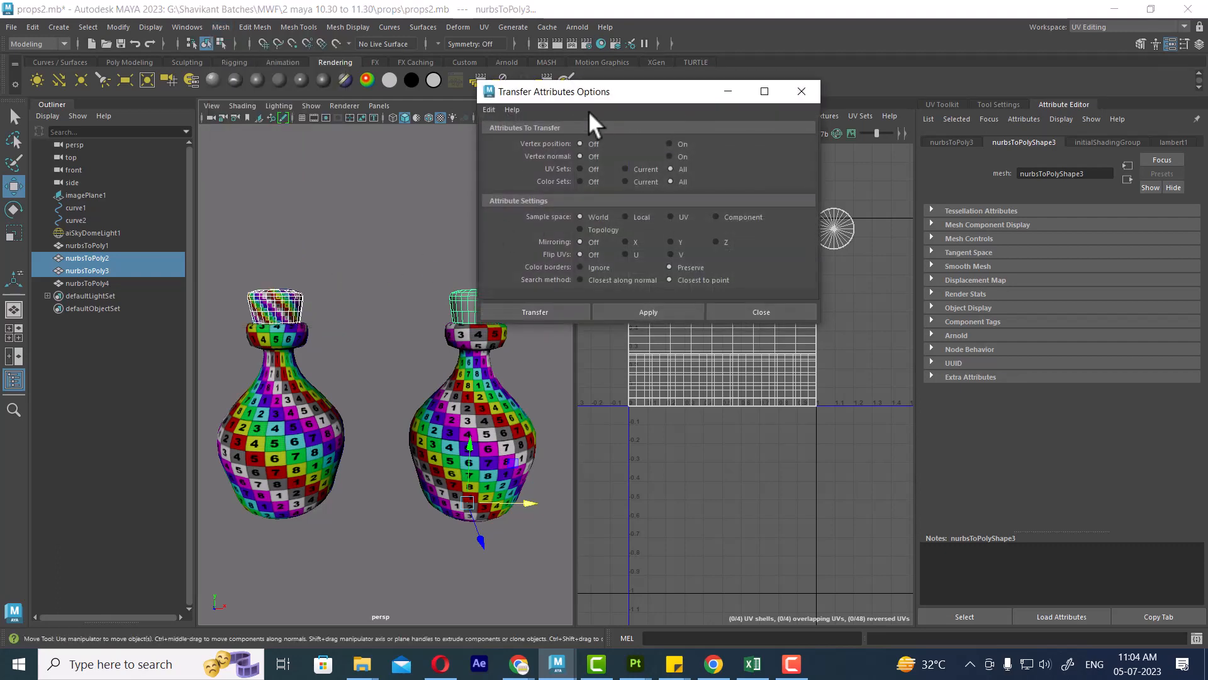
click(649, 308)
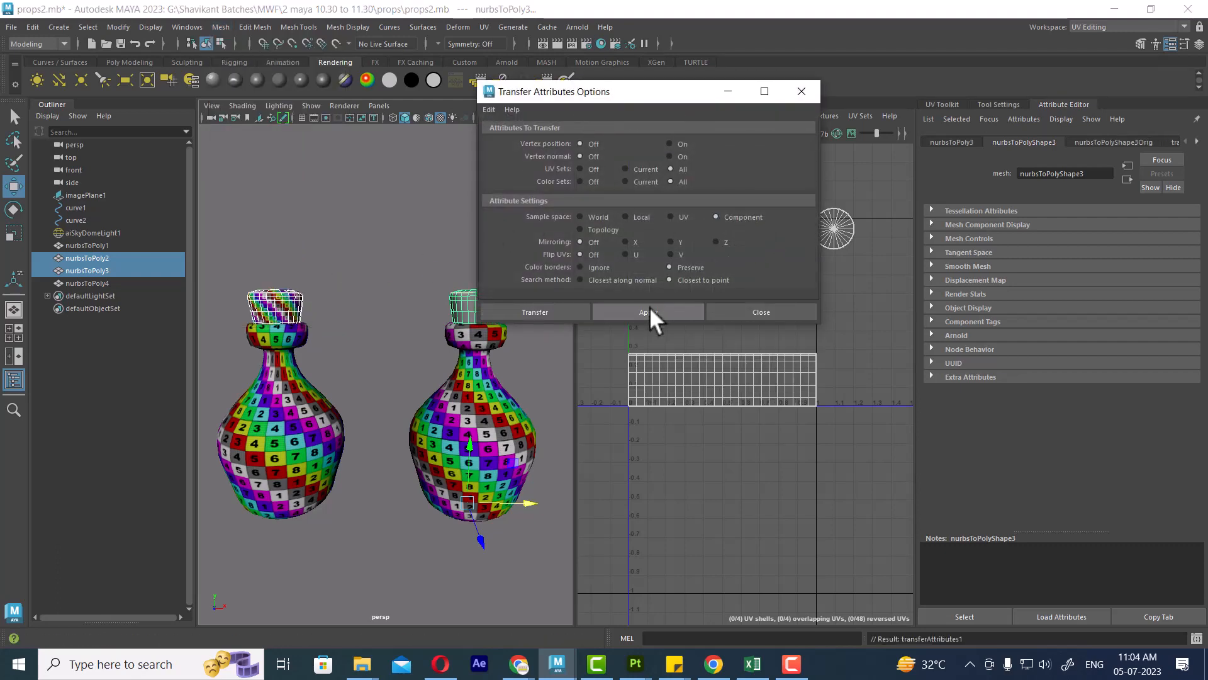
drag(652, 99, 148, 58)
Select all UVs of the checkered stopper and lay its three shells out within the 0–1 tile
click(293, 319)
click(293, 319)
scroll(730, 274, down, 3)
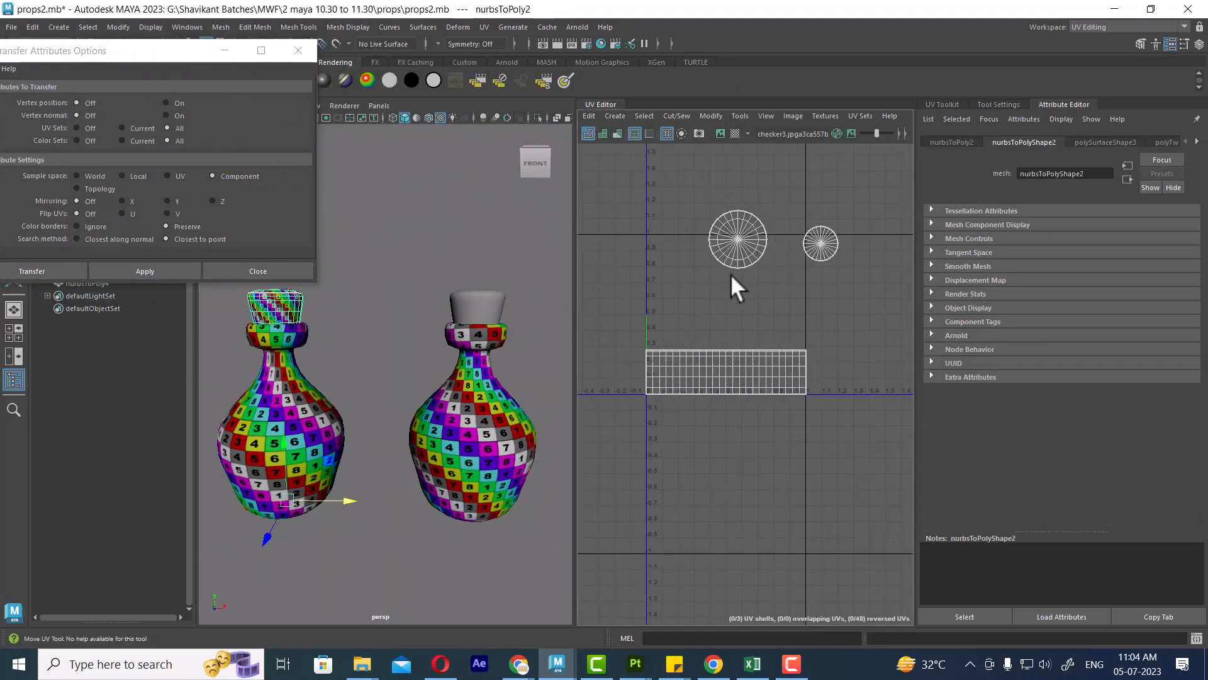
right_drag(736, 285, 857, 252)
drag(864, 193, 587, 547)
shift+right_drag(781, 235, 678, 277)
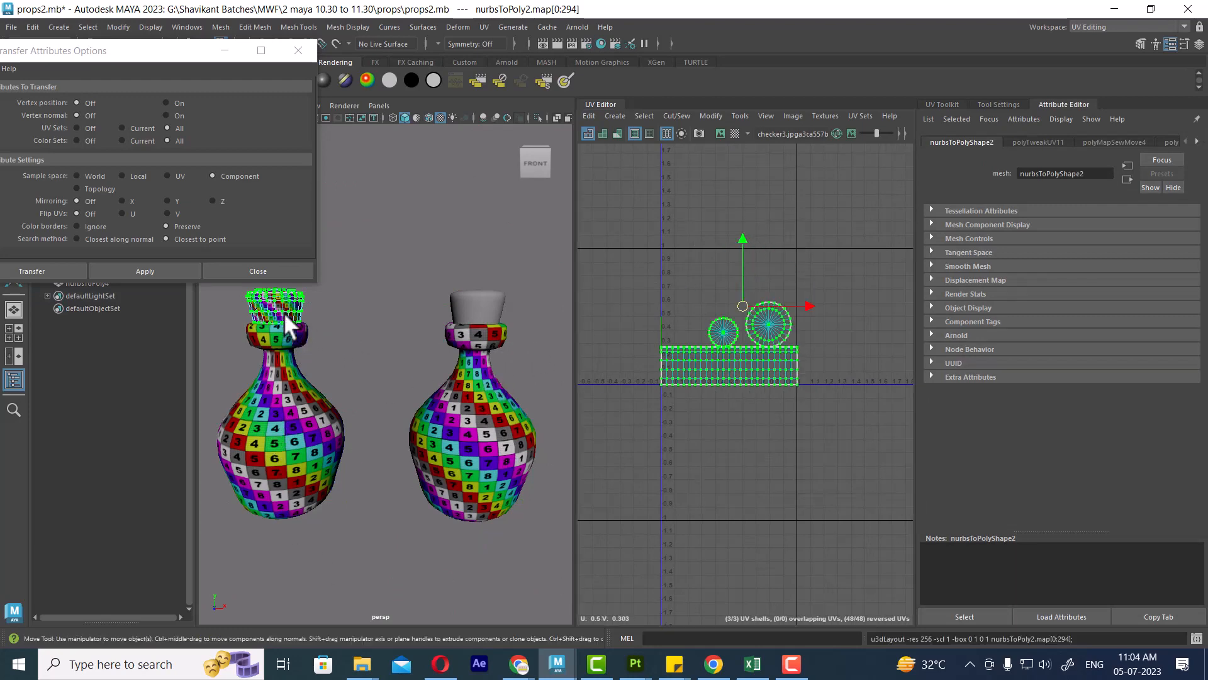
Return to object mode and compare the gray stopper's UV shells with those of the checkered stopper
right_drag(285, 312, 377, 231)
click(402, 209)
click(489, 304)
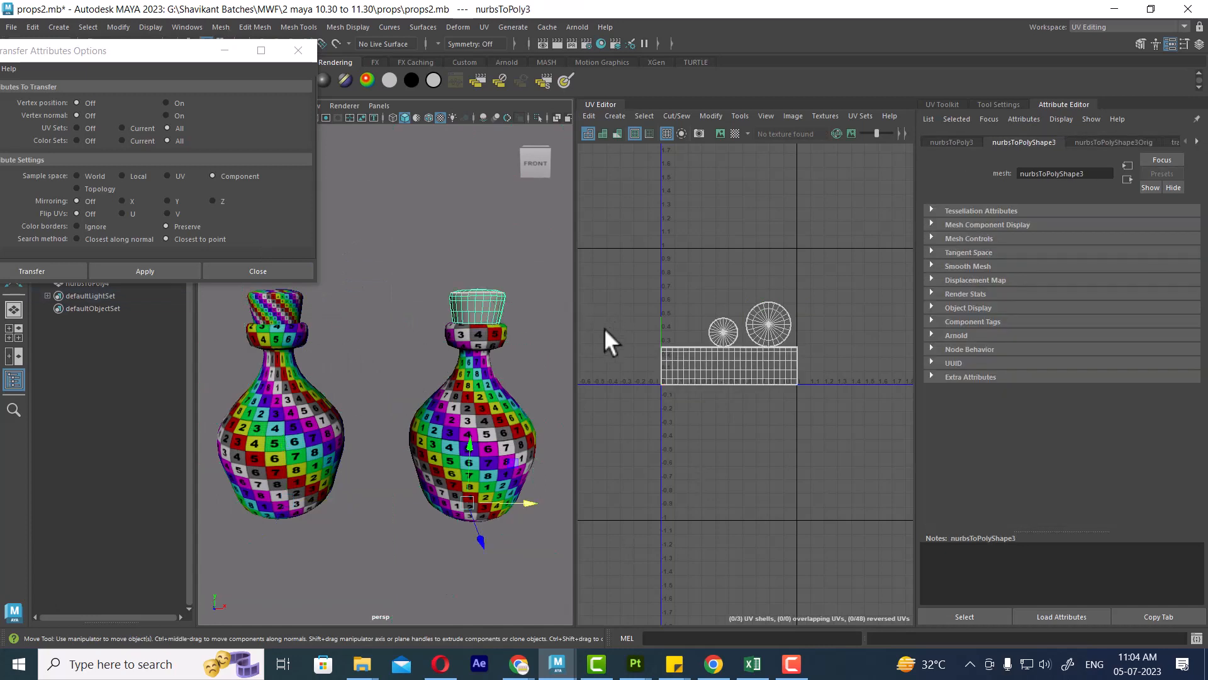
click(277, 308)
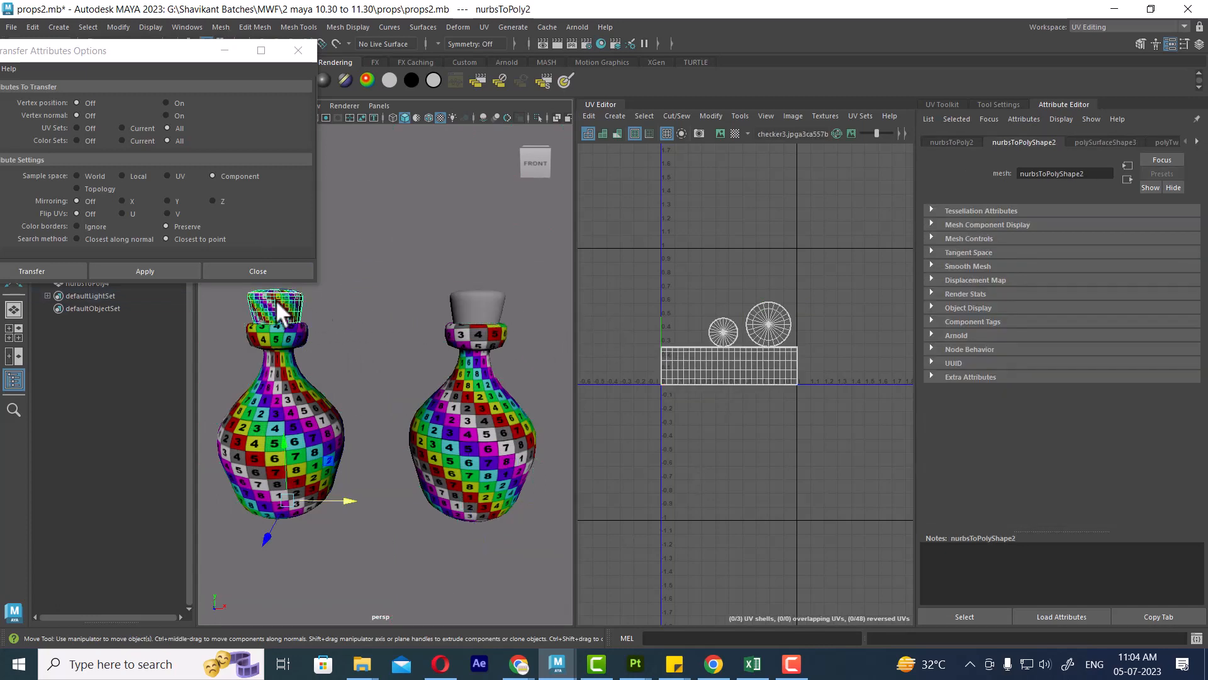
Examine the UV shells of the gray stopper and both vase bodies one by one, and close the Transfer Attributes options
click(482, 303)
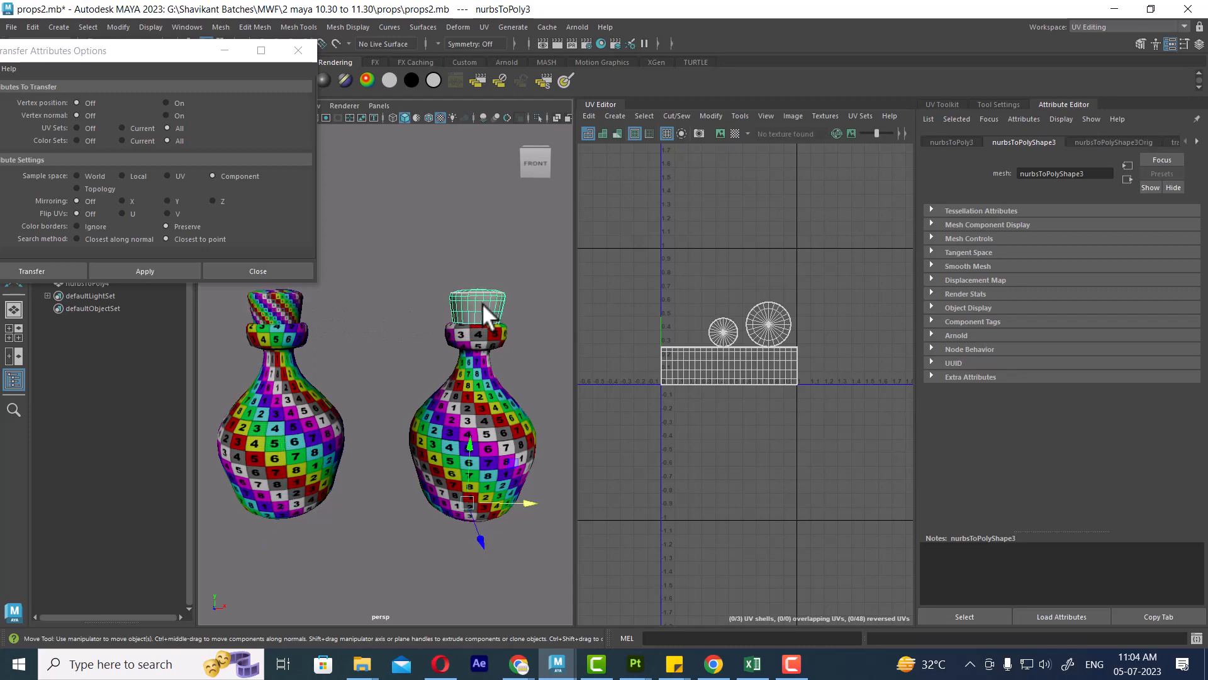
click(238, 421)
click(482, 427)
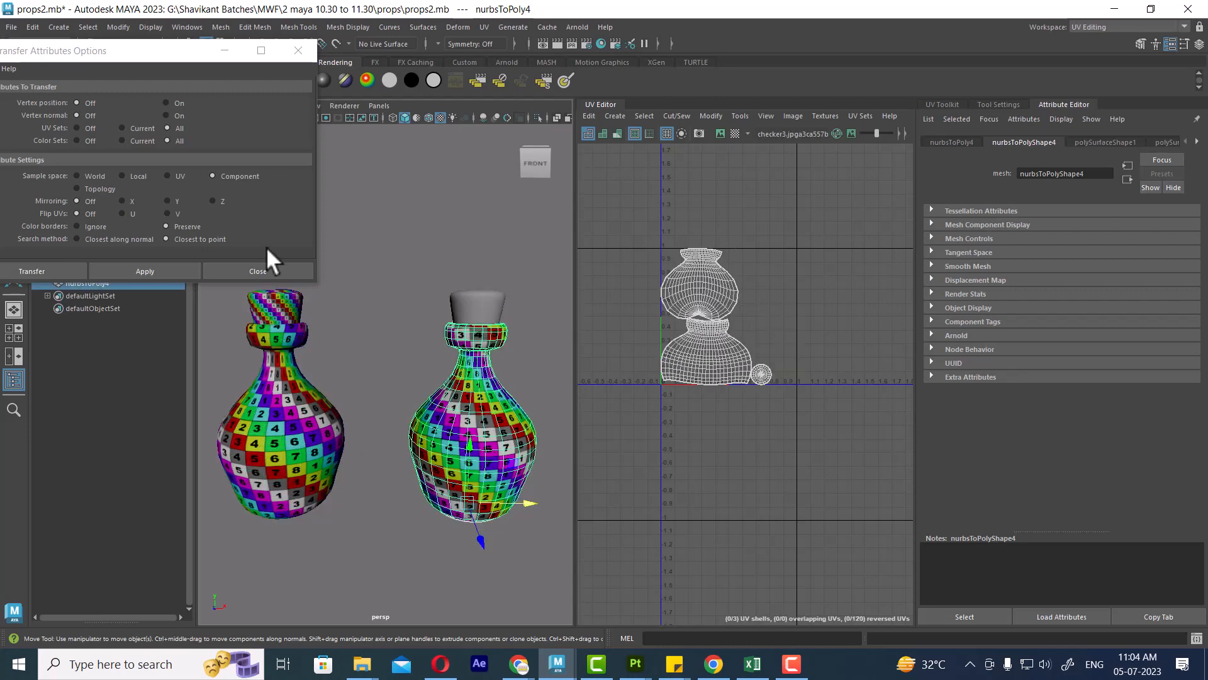
click(259, 270)
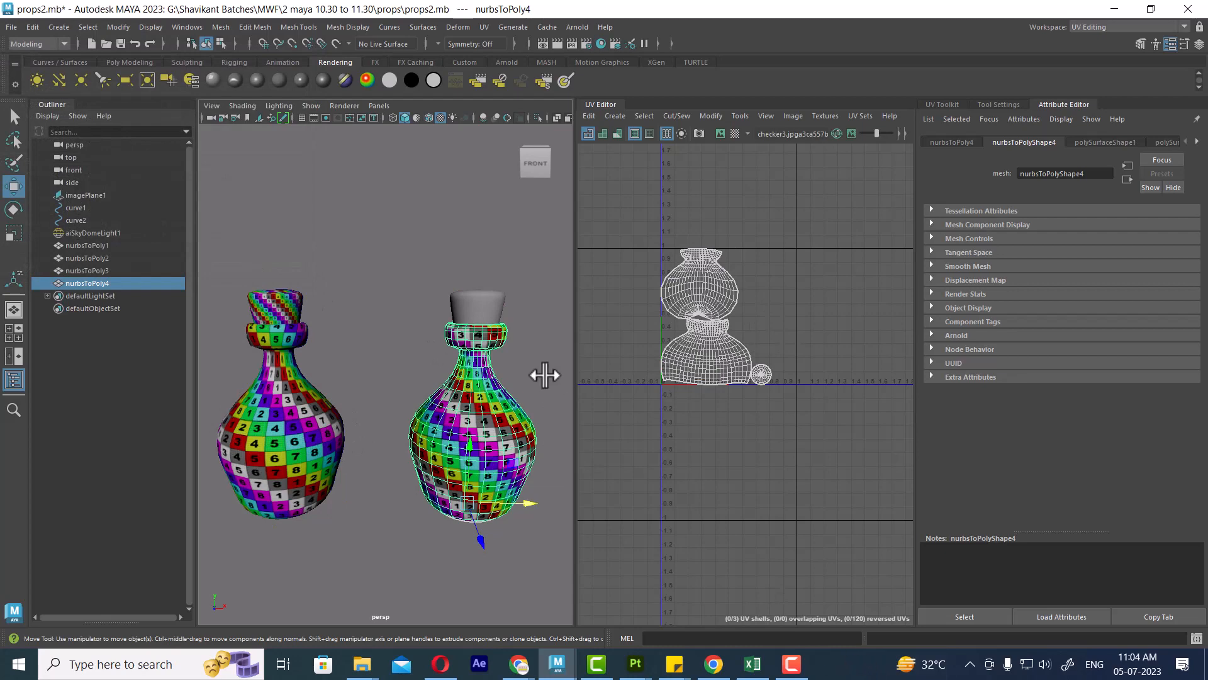
Show the perspective view full screen and examine the checker patterns on both vases and their stoppers up close
click(408, 380)
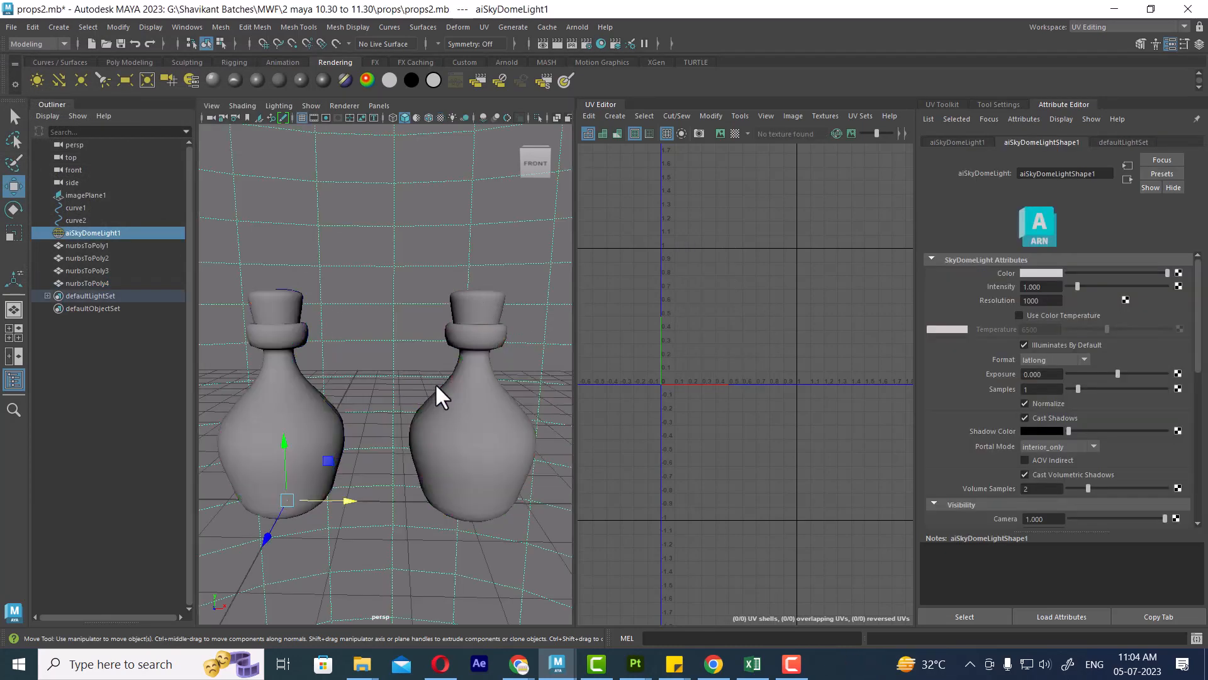
key(space)
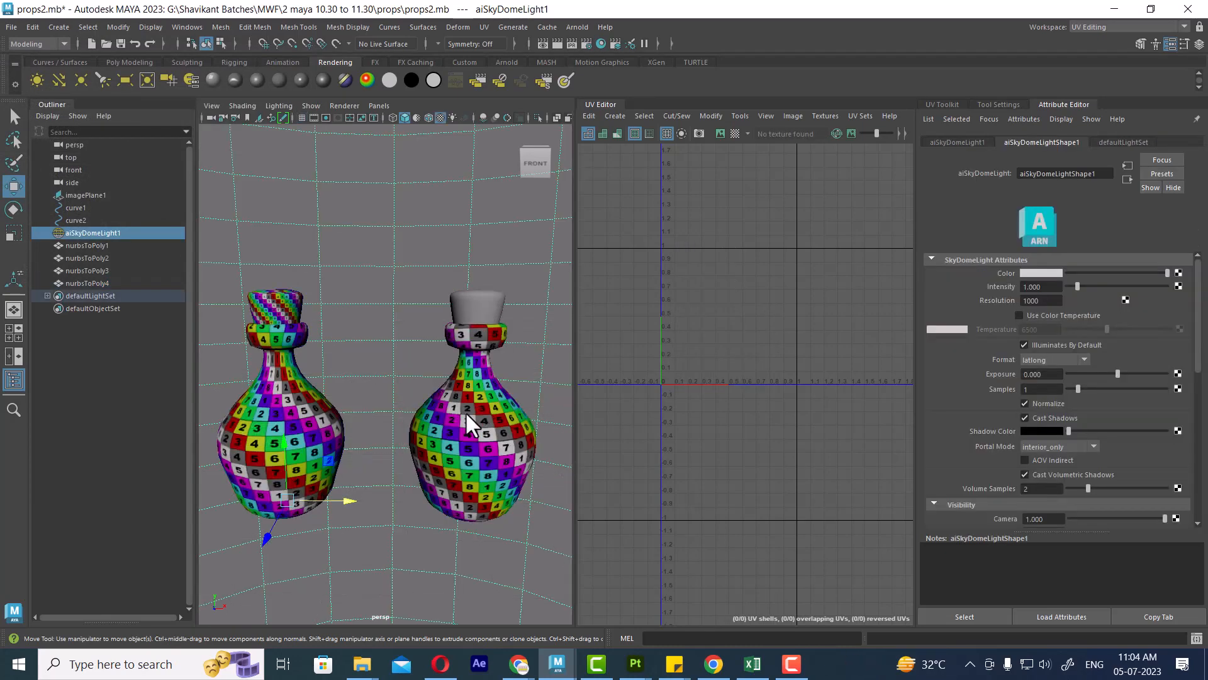
key(ctrl+space)
alt+right_drag(980, 554, 844, 384)
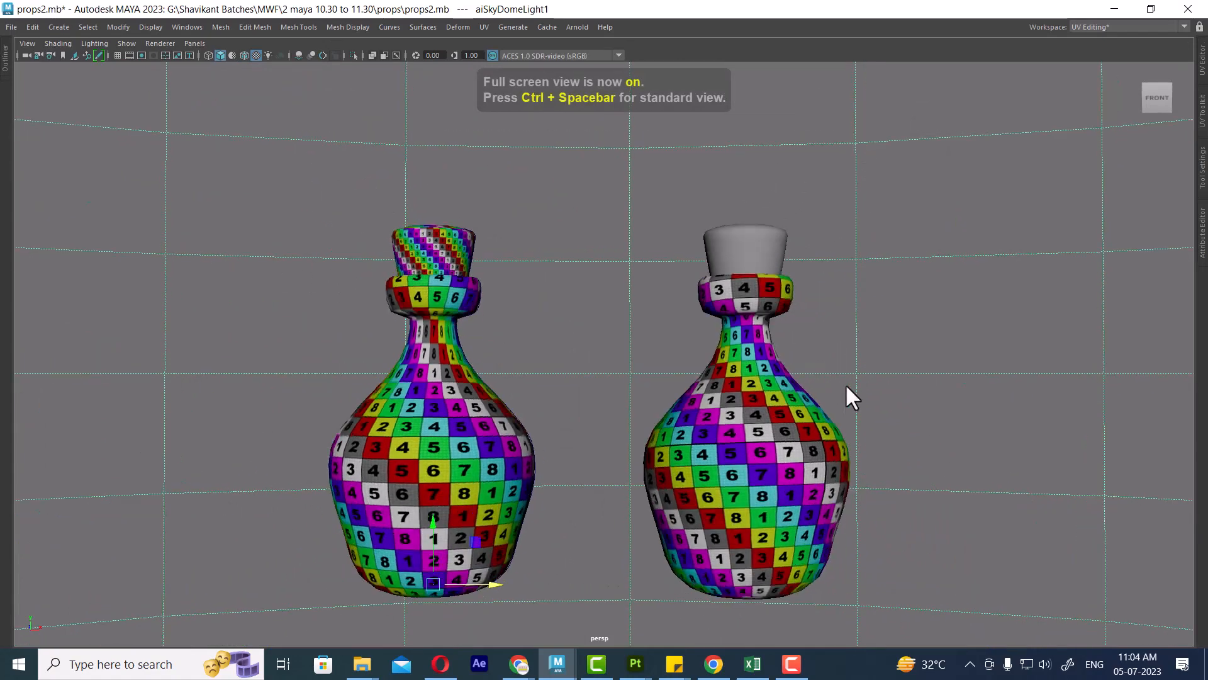
alt+drag(844, 383, 842, 387)
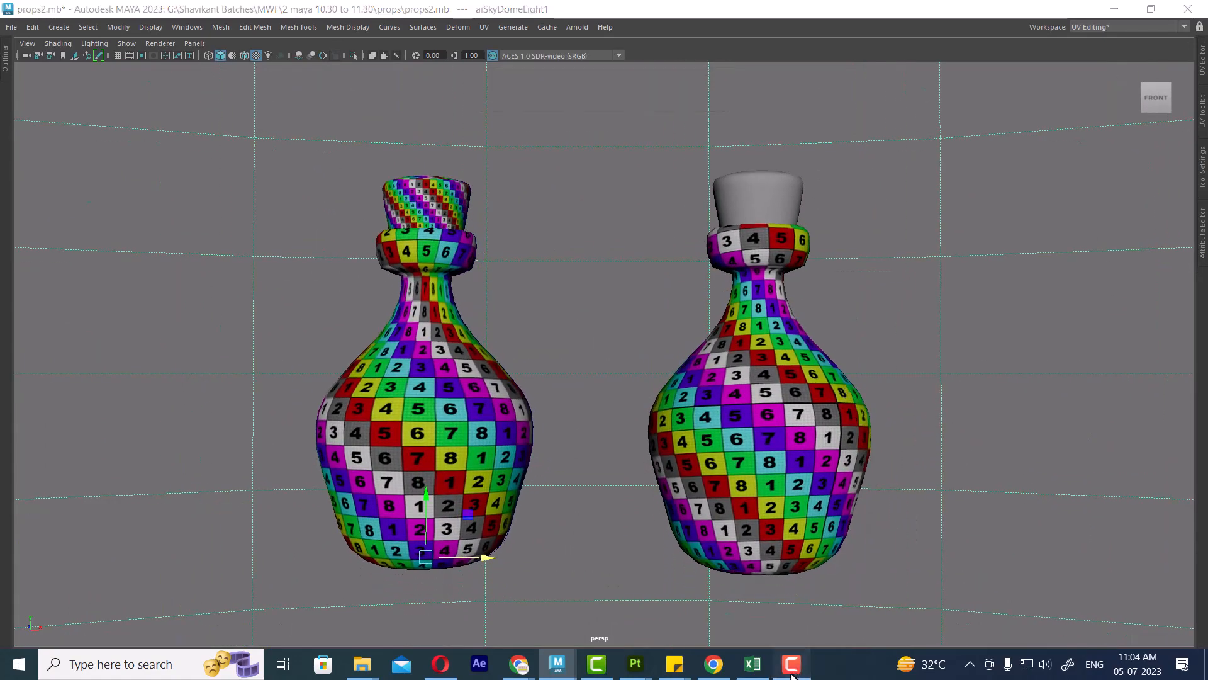